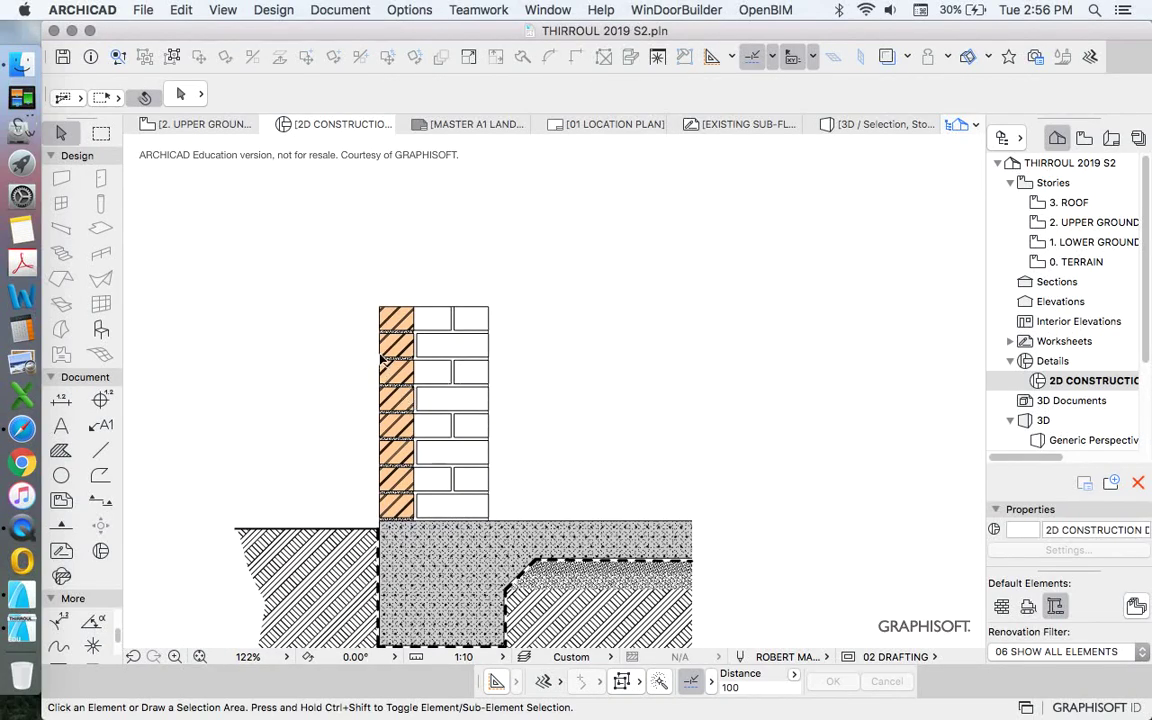
scroll(486, 472, "down", 3)
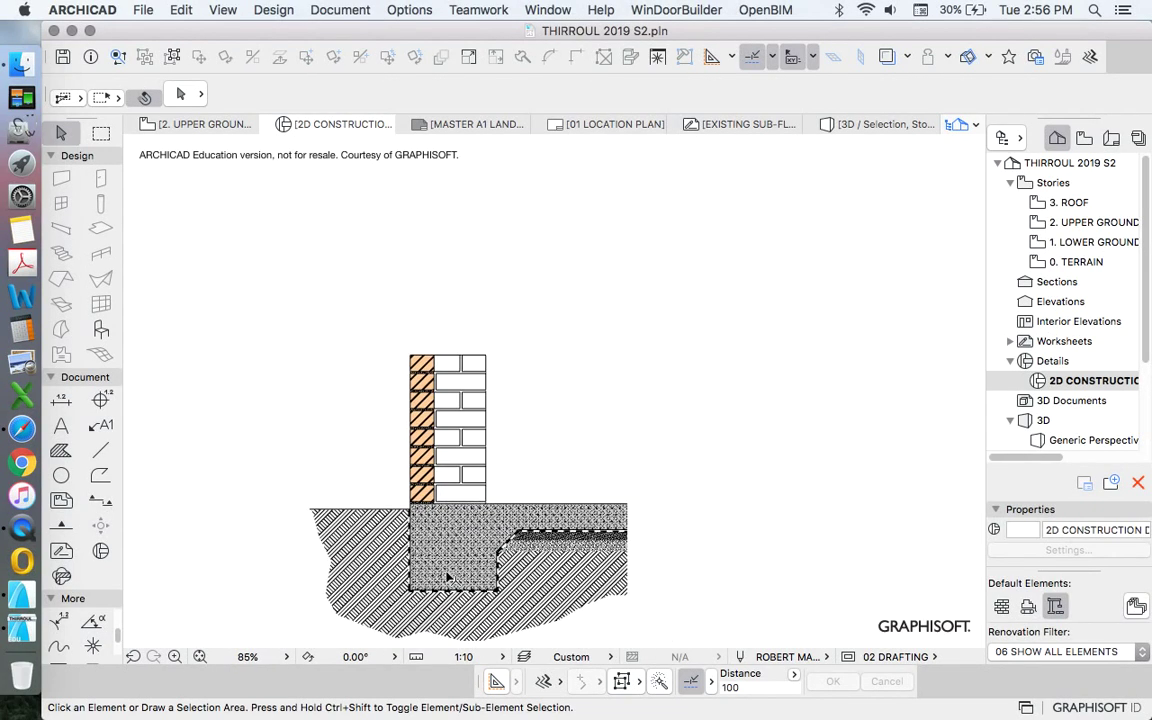
scroll(486, 414, "up", 3)
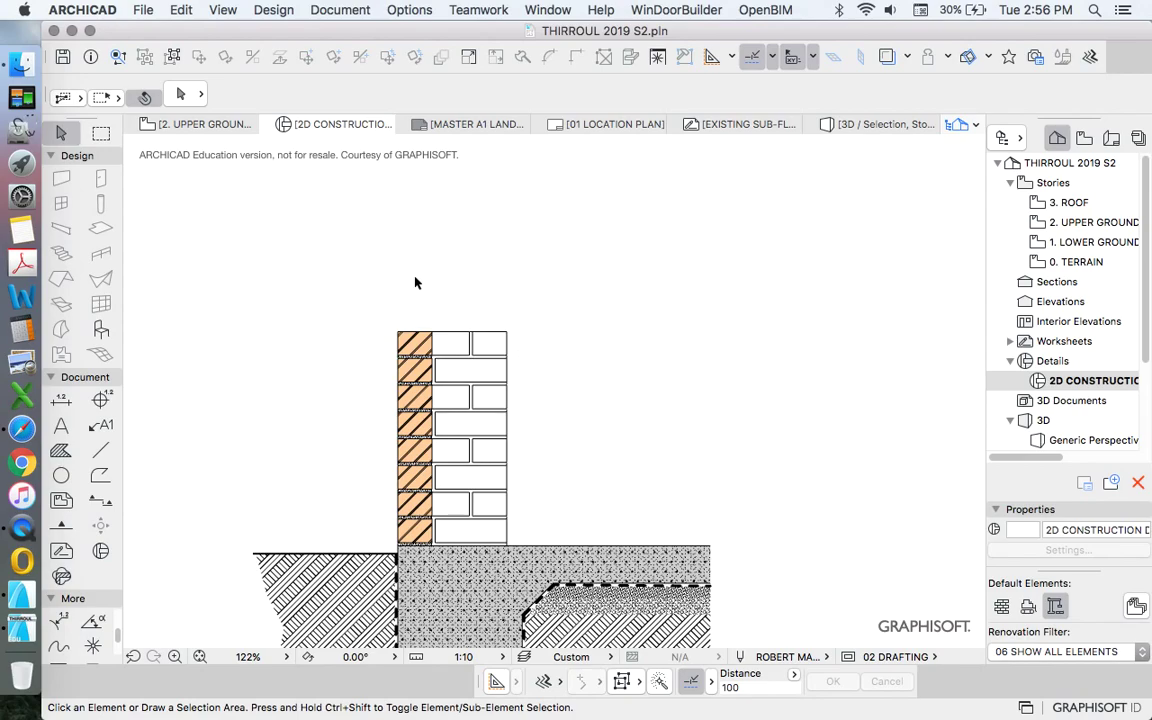
scroll(459, 395, "up", 2)
scroll(445, 378, "down", 2)
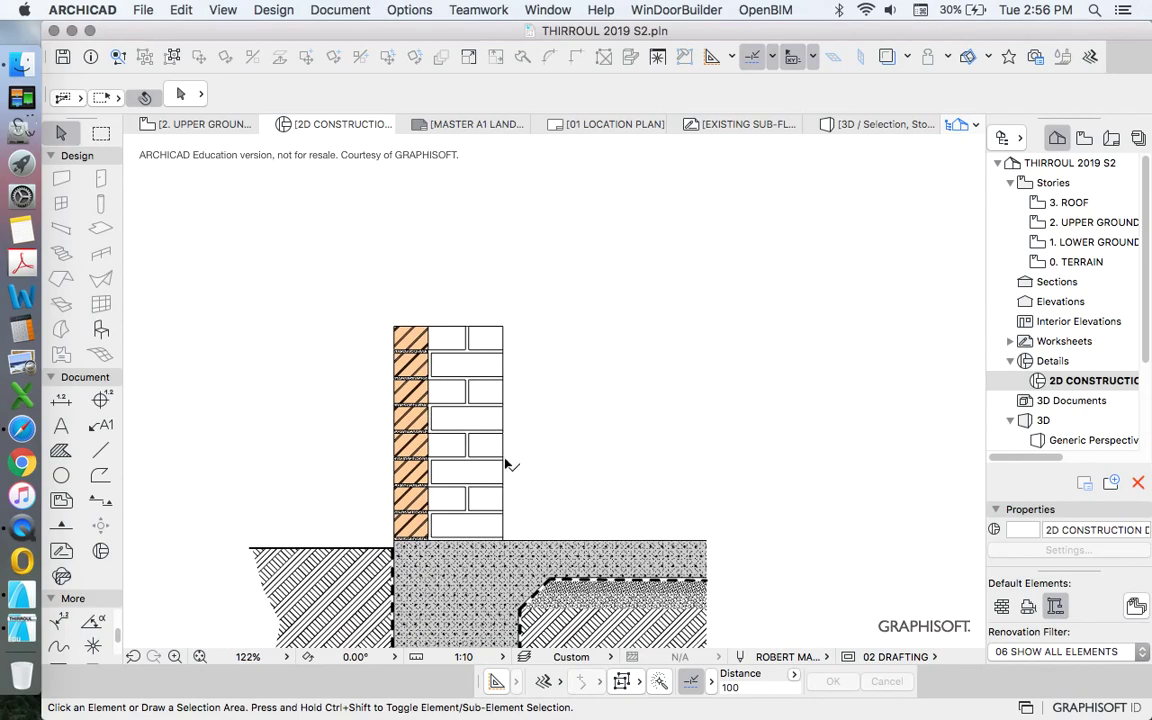
scroll(595, 355, "down", 2)
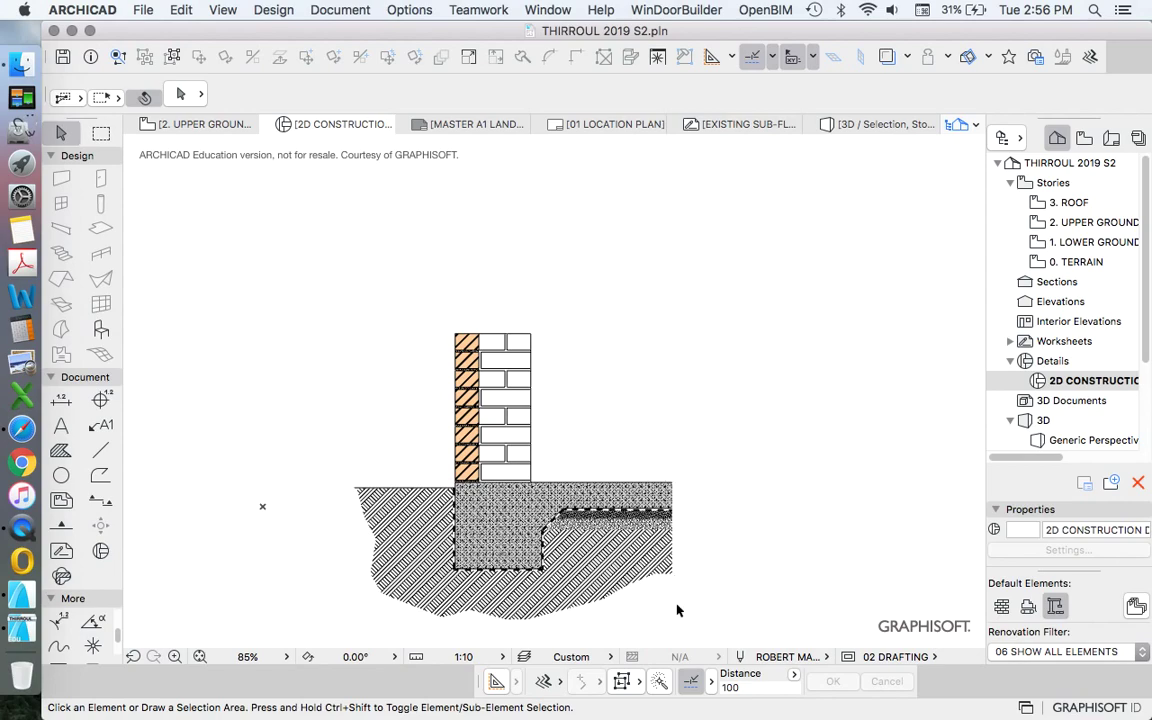
Pick up the Air Space fill settings and cover a horizontal band across the middle of the brick wall with a rectangular white fill.
left_click(680, 458, "alt")
scroll(564, 426, "up", 2)
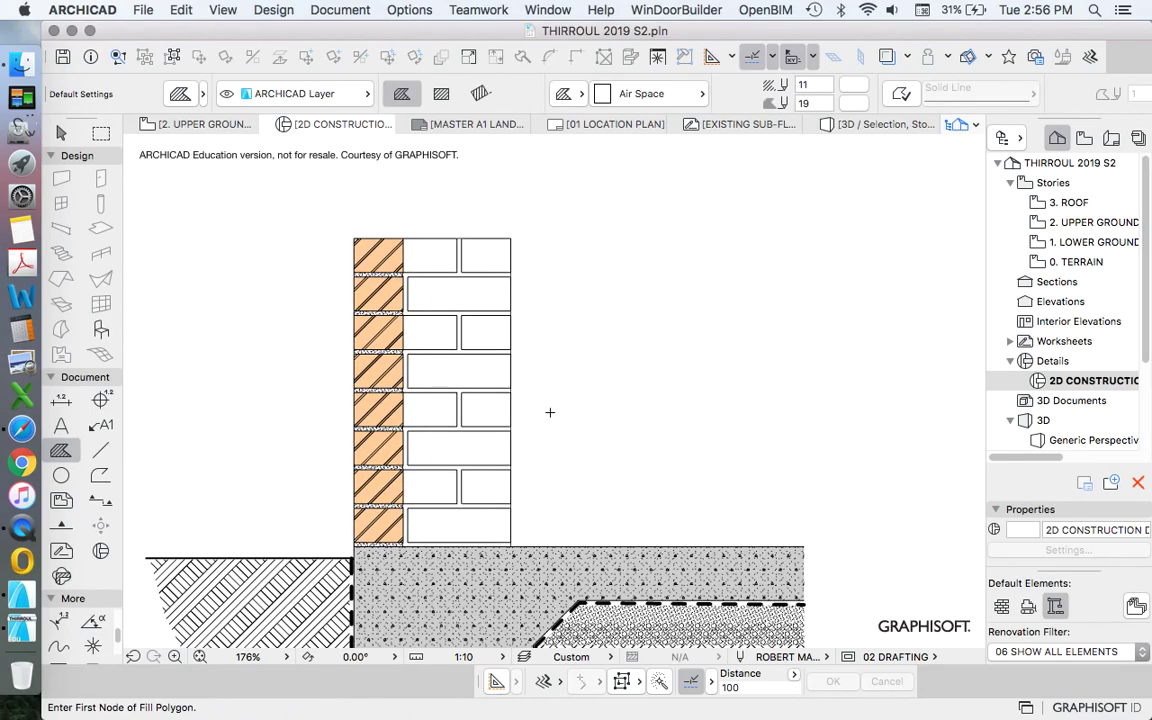
scroll(468, 422, "up", 2)
scroll(300, 368, "down", 2)
scroll(298, 362, "down", 1)
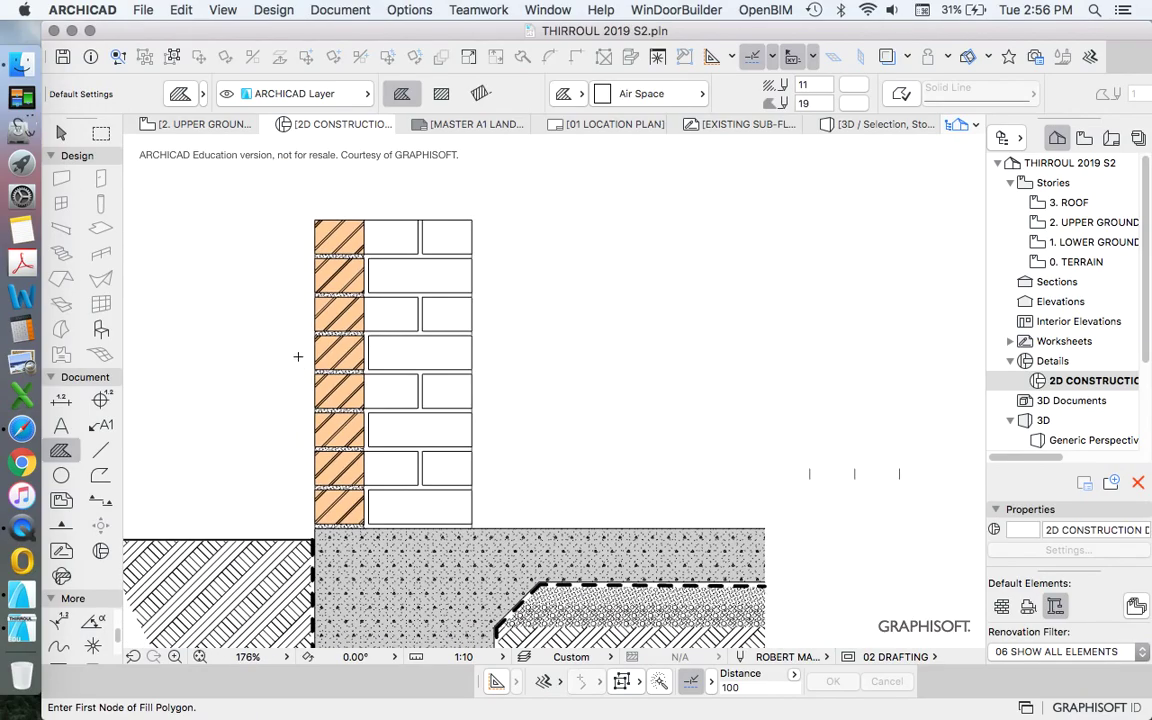
scroll(279, 355, "up", 1)
left_click(241, 344)
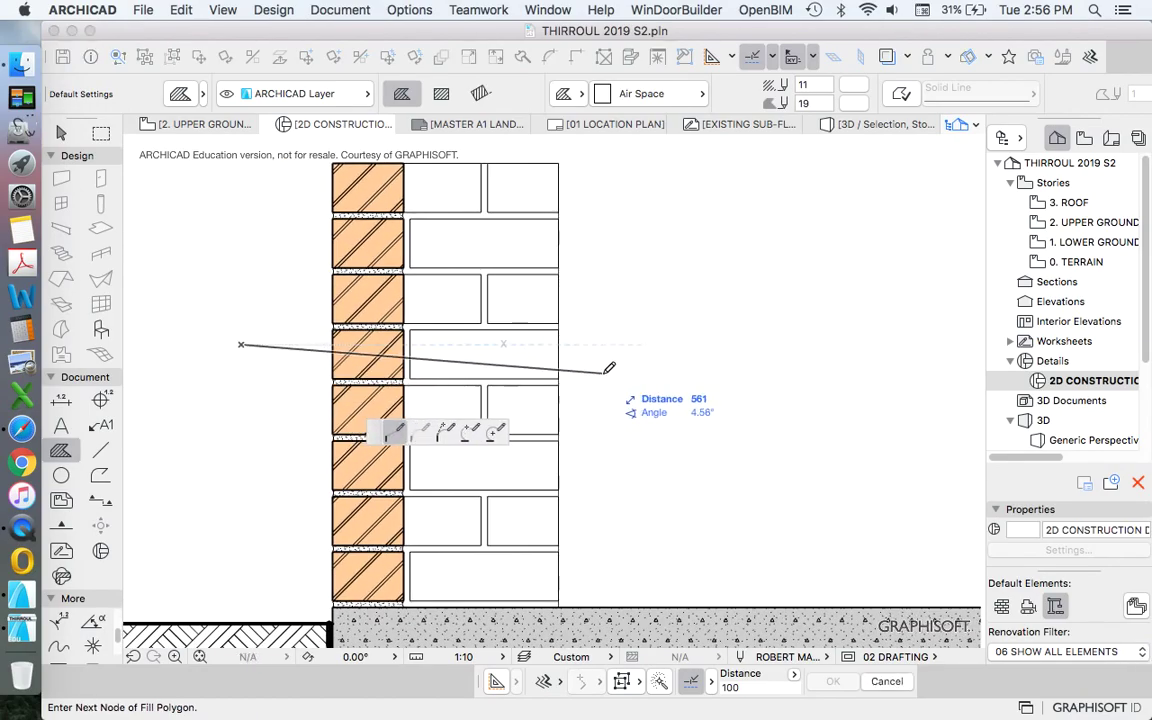
left_click(440, 93)
left_click(442, 93)
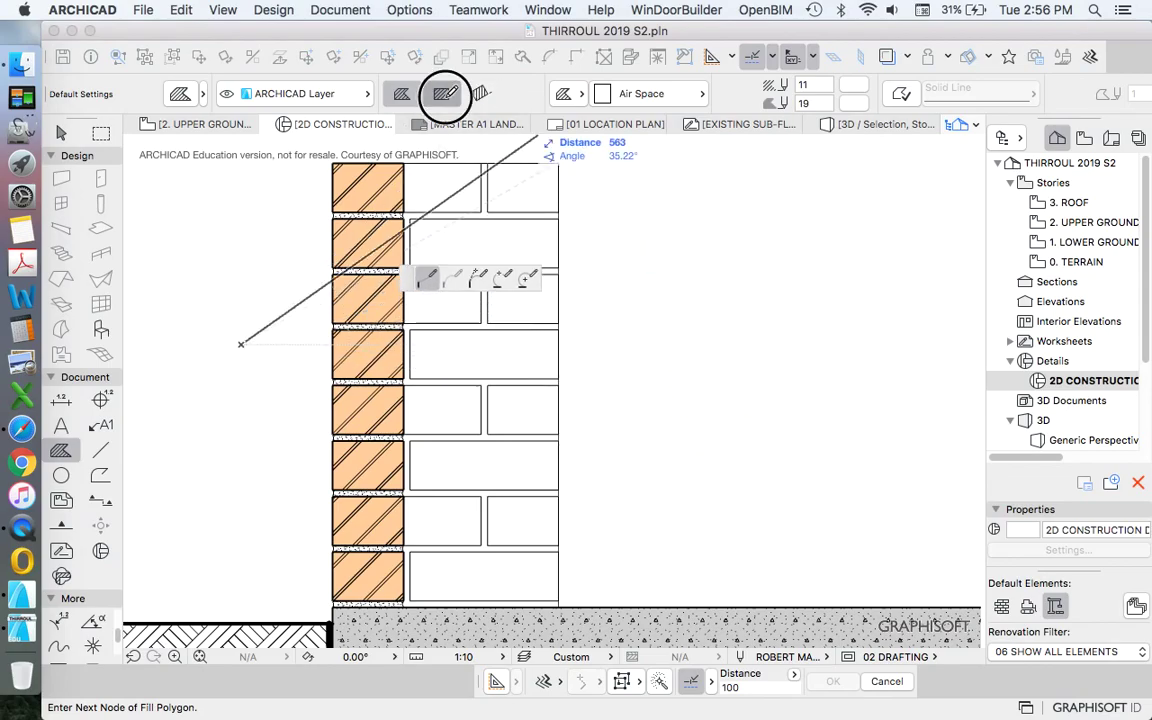
left_click(640, 396)
Examine the masked break in the brick wall and the wall's top and base around it.
scroll(510, 320, "down", 5)
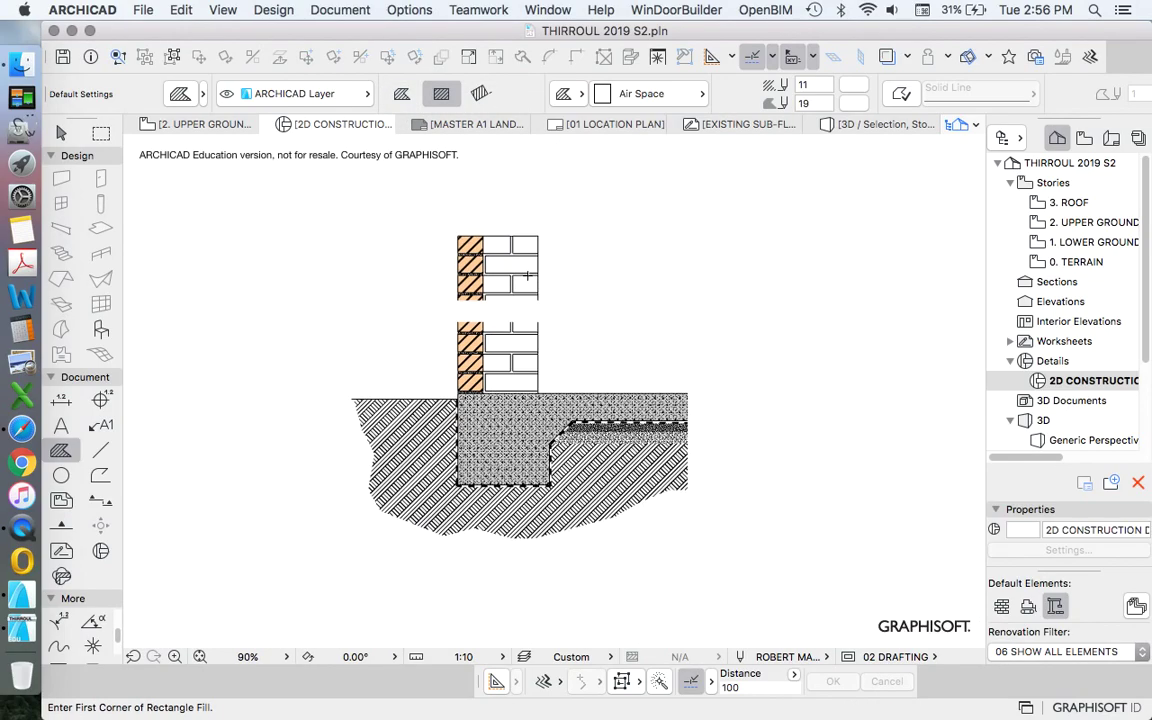
scroll(483, 319, "up", 1)
scroll(483, 319, "up", 6)
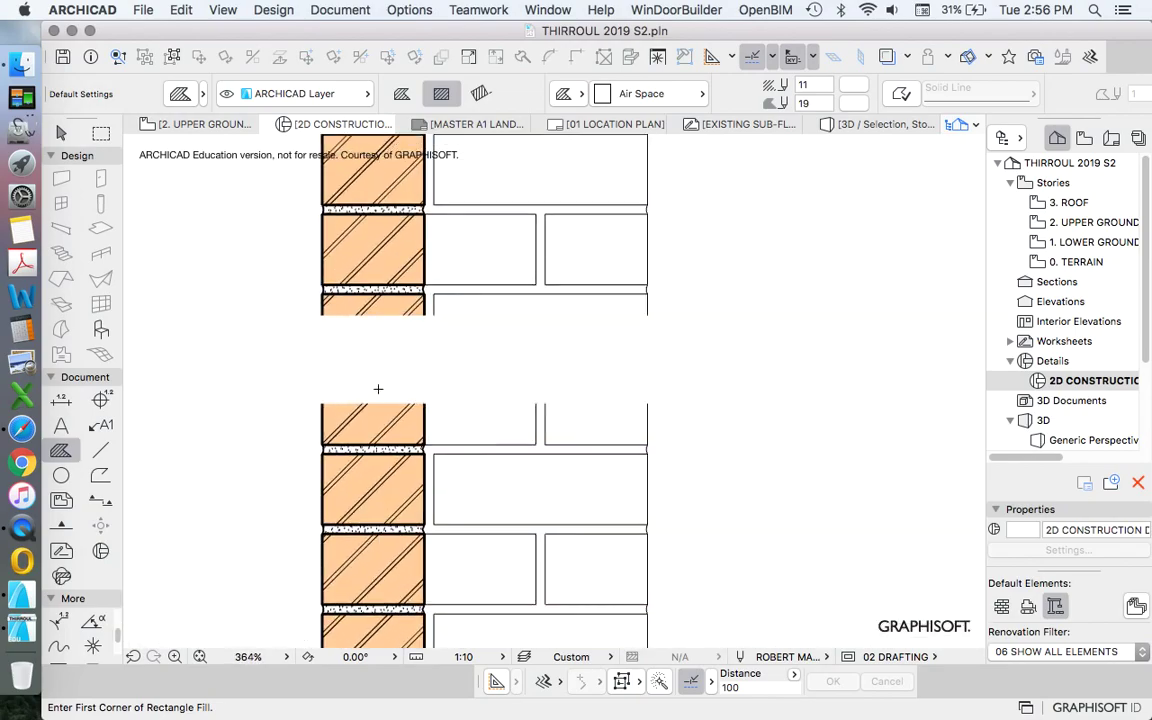
scroll(412, 316, "down", 2)
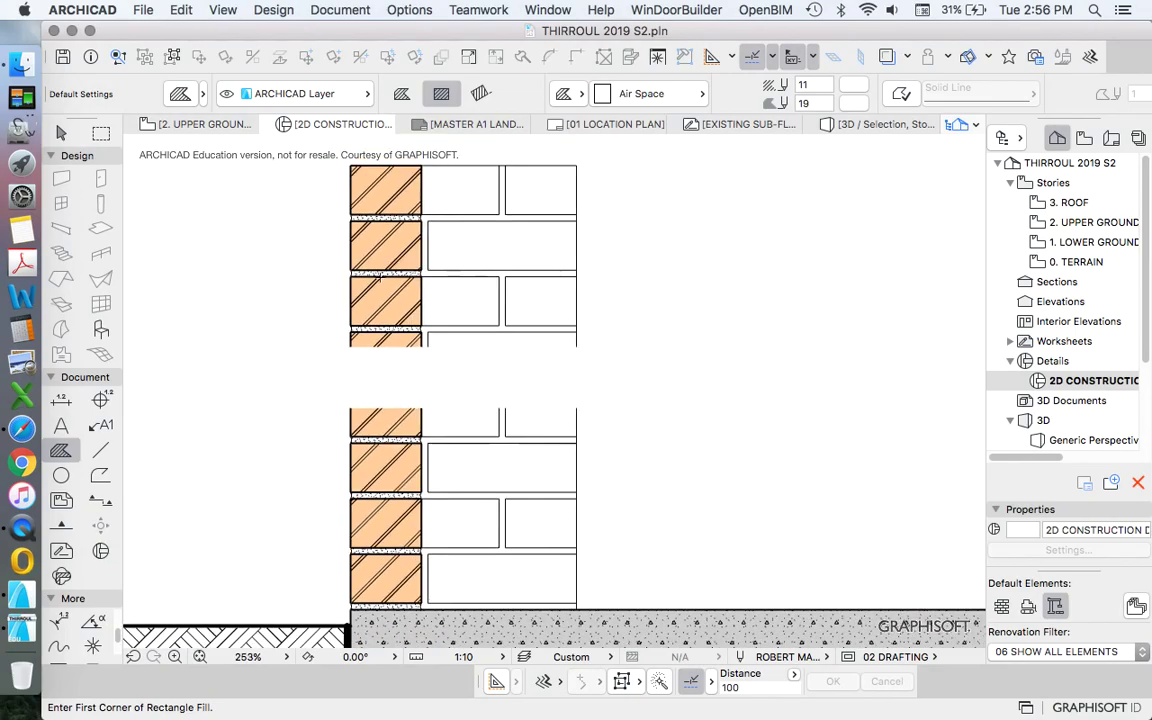
scroll(437, 382, "down", 3)
scroll(480, 255, "up", 2)
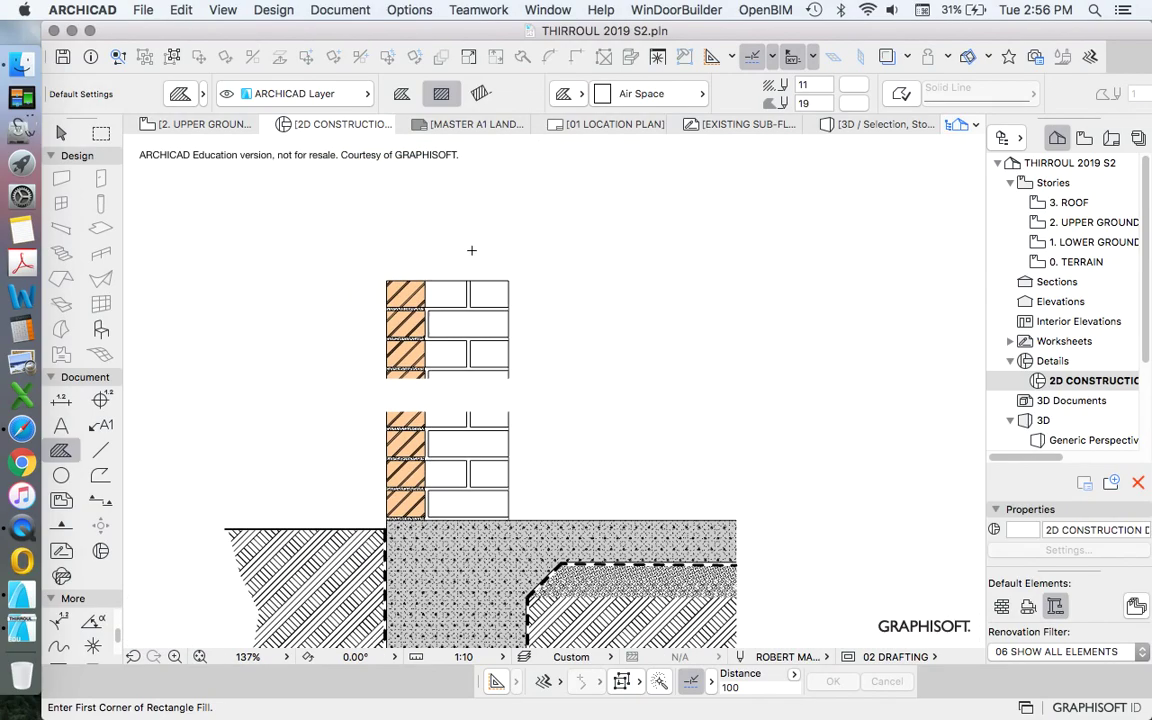
scroll(515, 301, "down", 3)
scroll(509, 286, "up", 2)
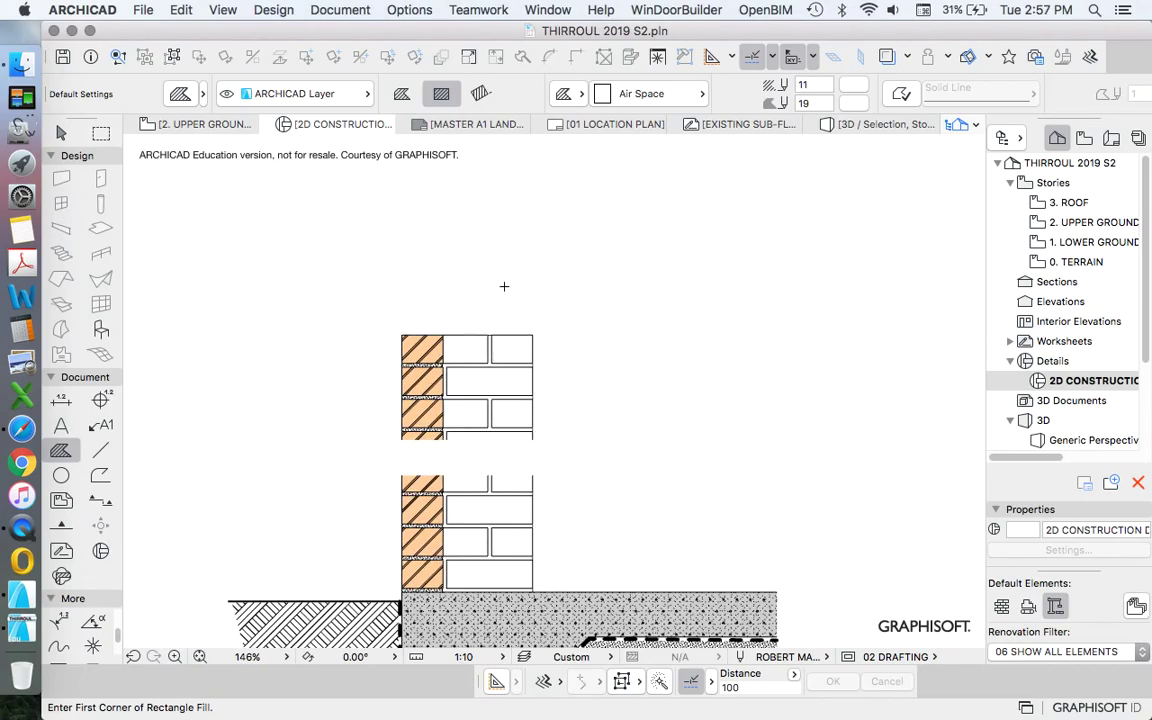
scroll(504, 285, "down", 3)
scroll(489, 319, "up", 2)
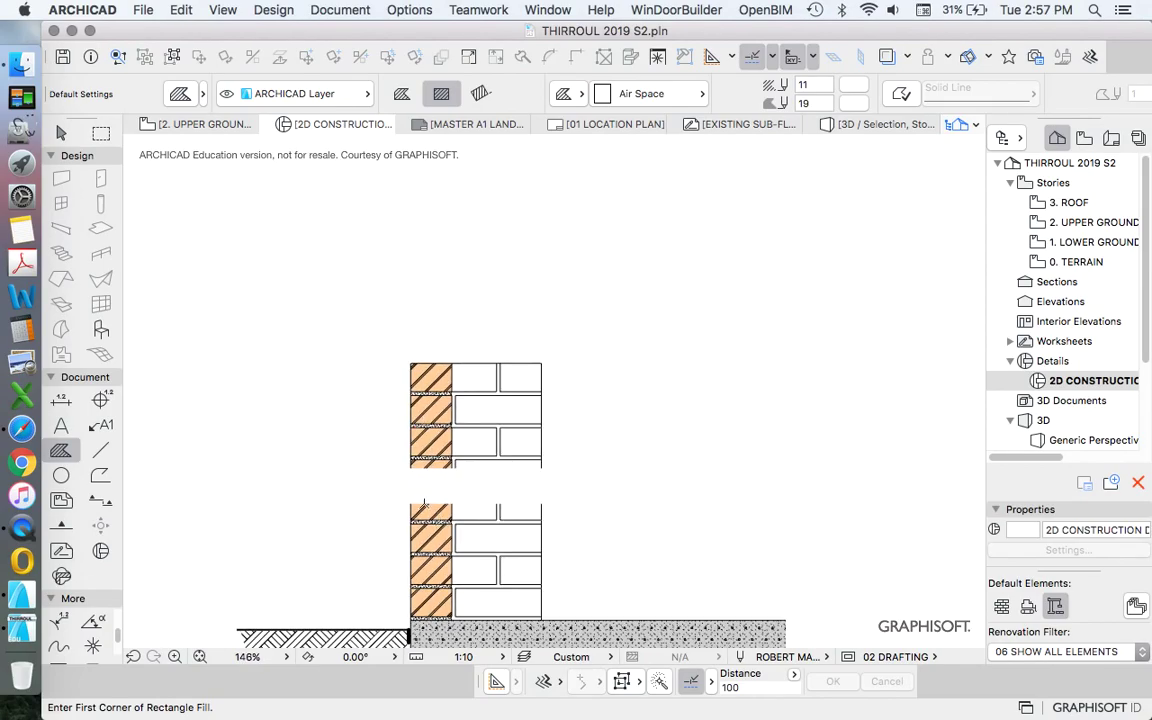
scroll(529, 351, "down", 1)
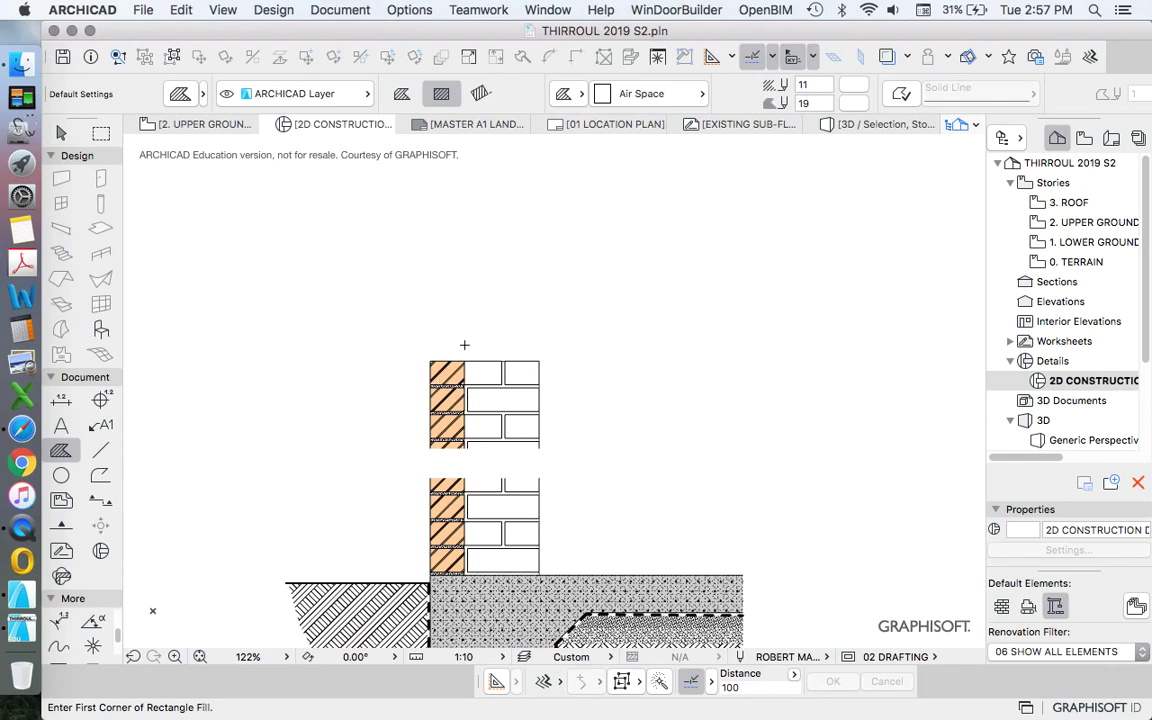
scroll(464, 343, "down", 2)
scroll(470, 335, "up", 5)
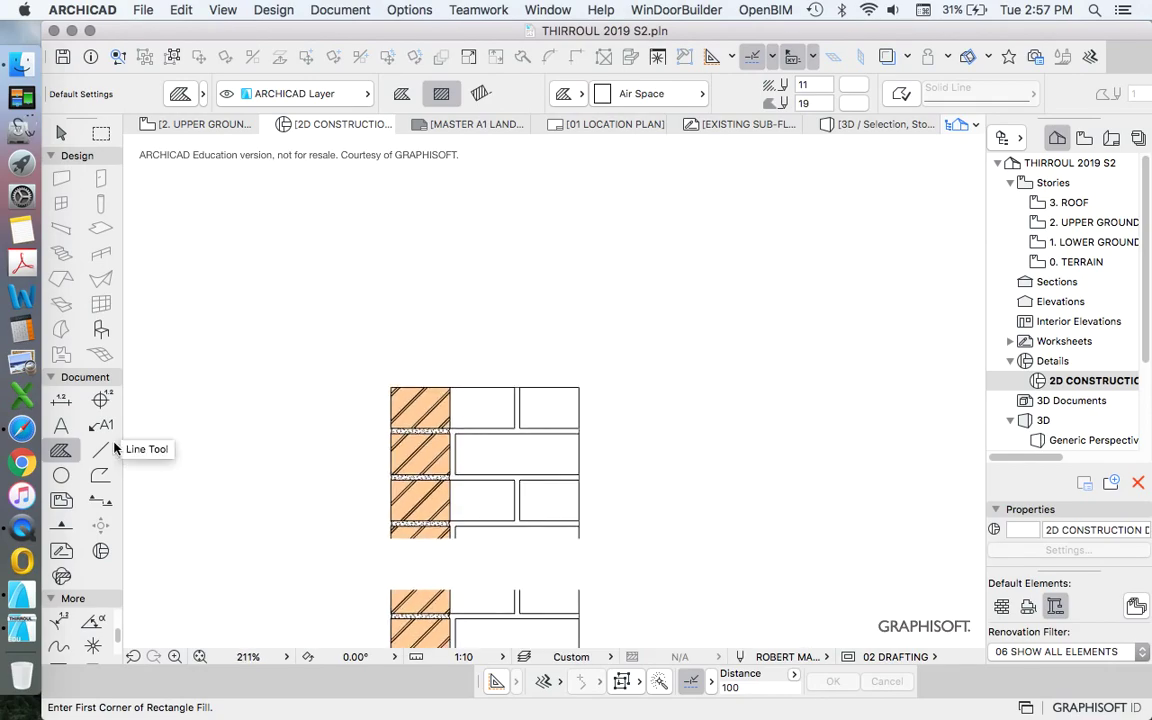
key("super+a")
scroll(458, 352, "down", 2)
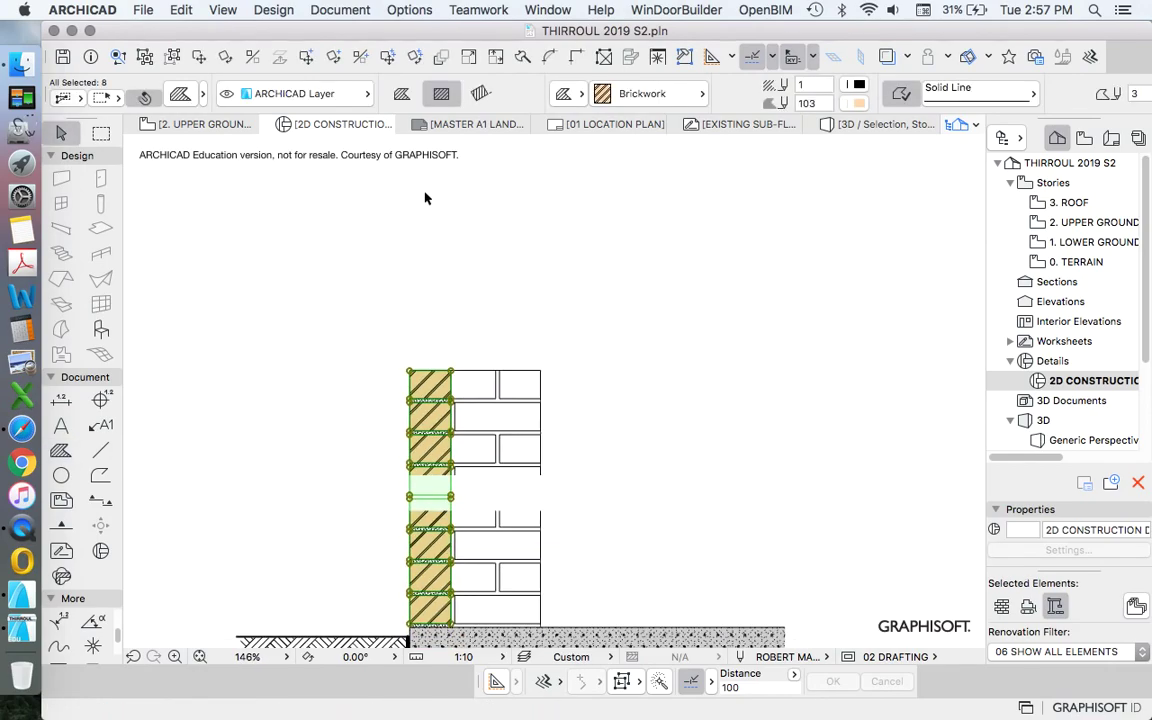
key("Escape")
Pick up the fill settings of the top cut brick and change the default fill pattern to 25 %.
scroll(419, 375, "up", 6)
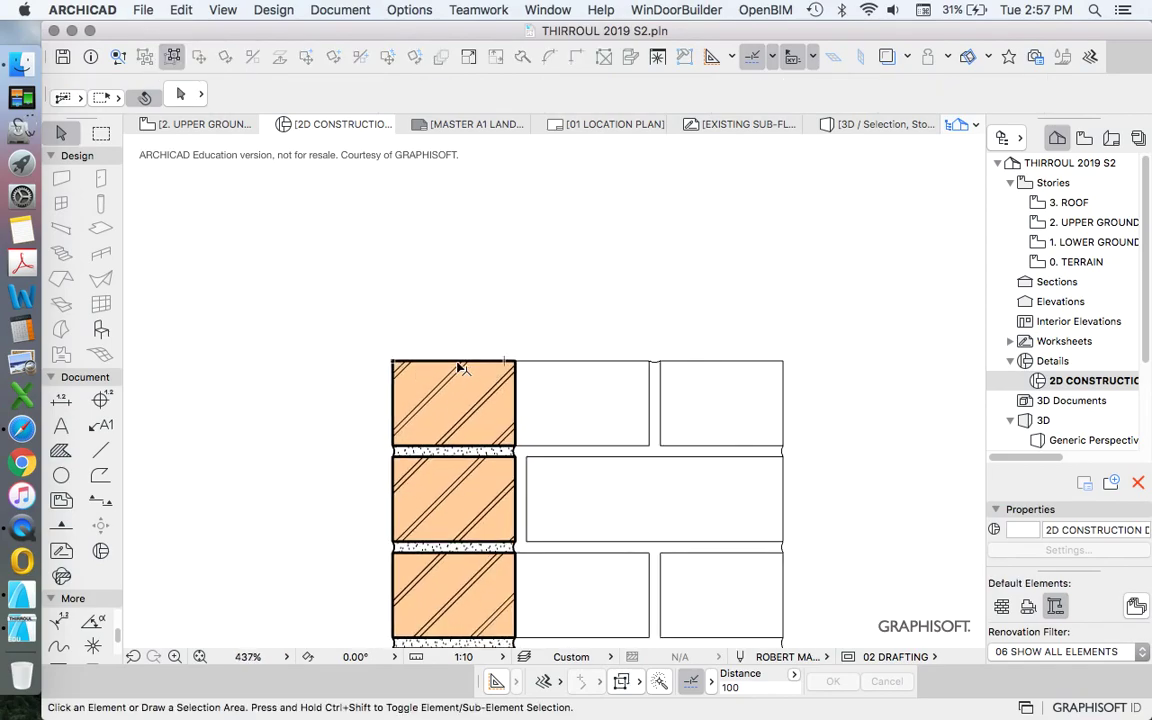
scroll(465, 389, "down", 4)
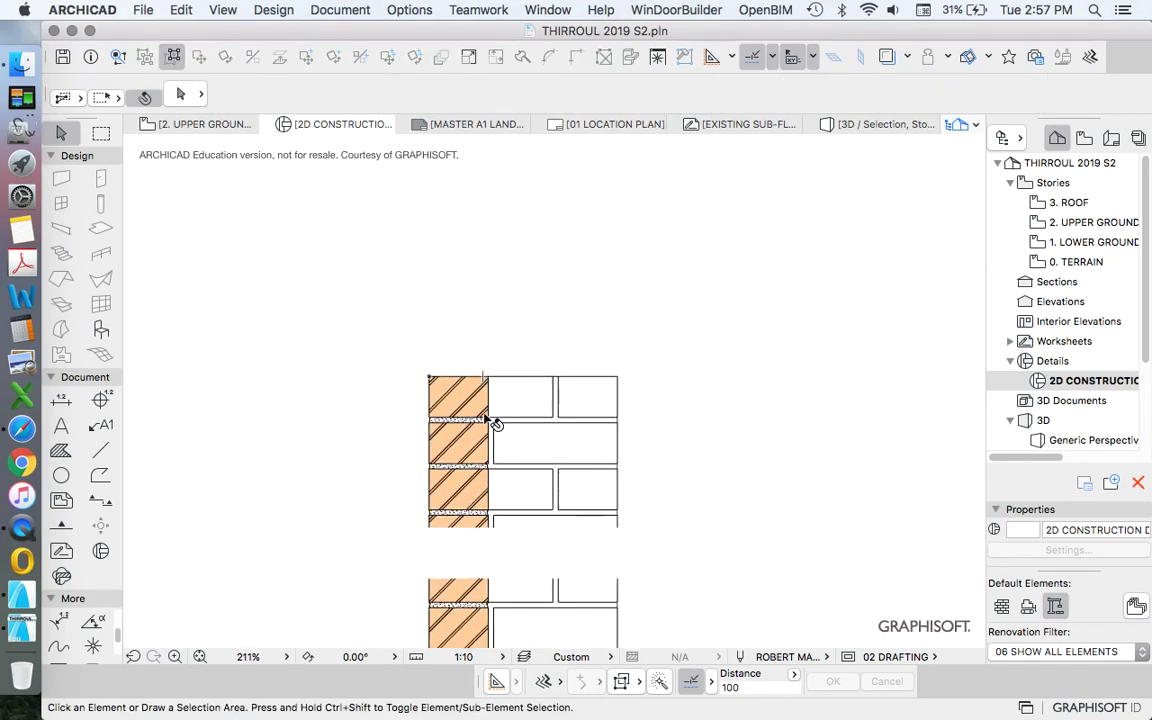
scroll(480, 372, "up", 5)
left_click(464, 379, "alt")
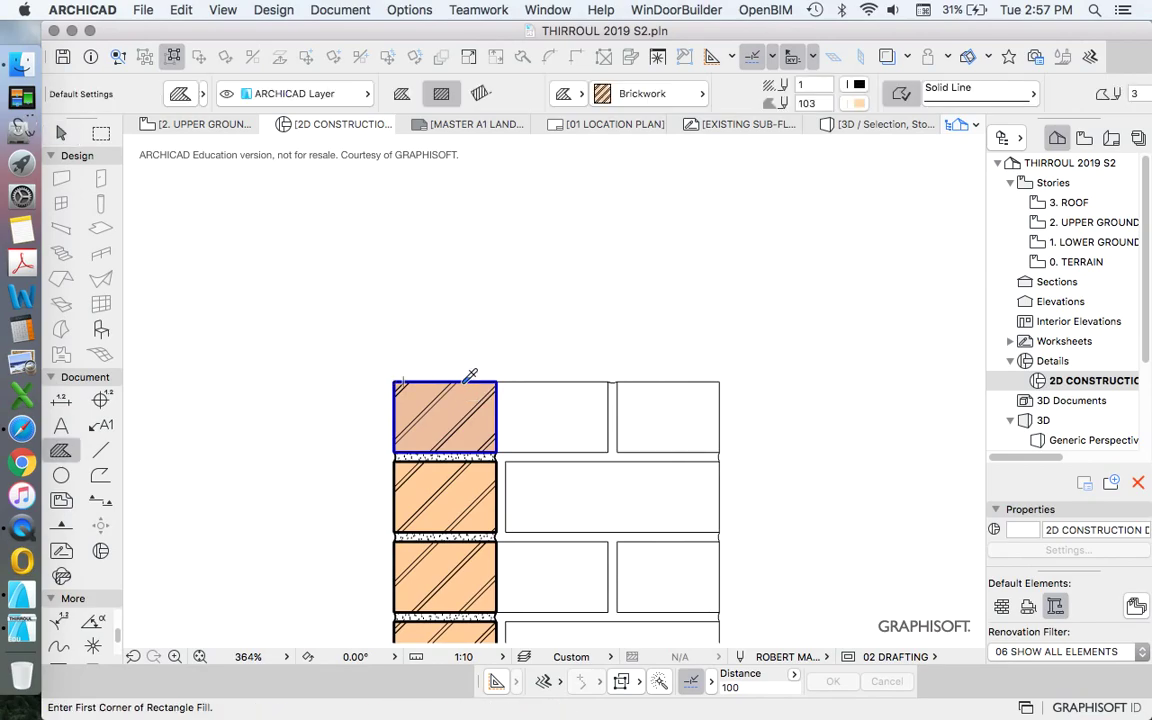
scroll(462, 374, "down", 3)
scroll(461, 374, "up", 3)
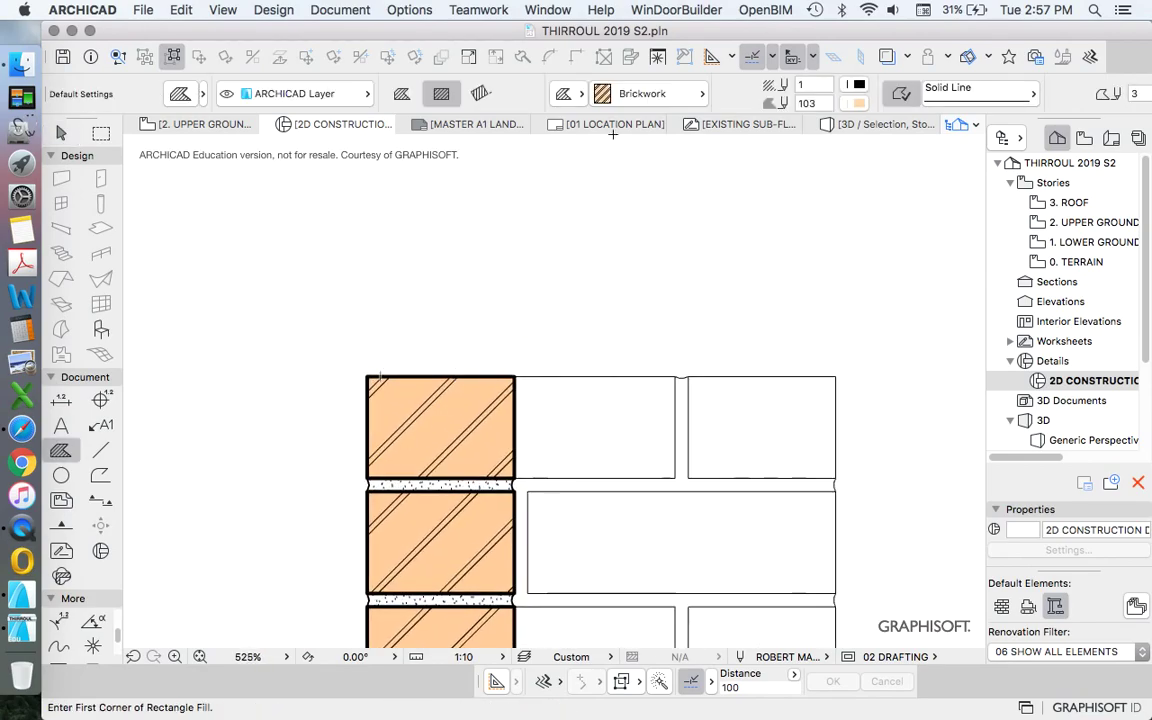
left_click(679, 97)
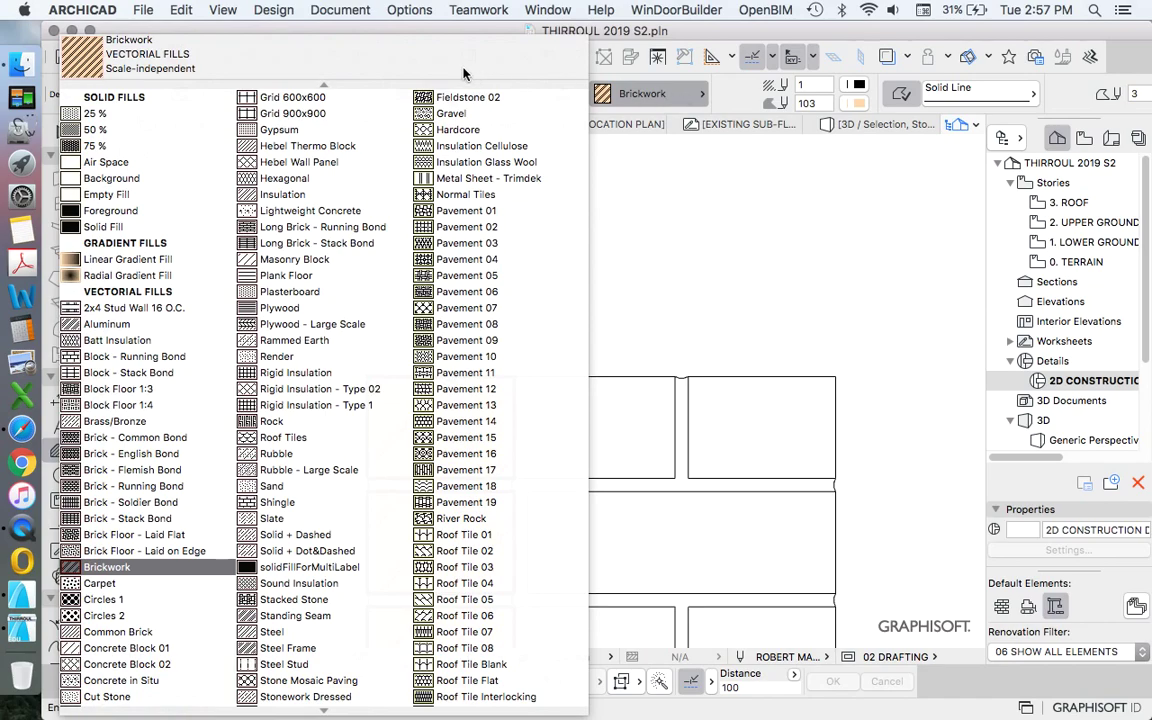
left_click(141, 114)
Set the default fill background pen to the brown pen 158.
scroll(475, 283, "down", 3)
scroll(487, 291, "up", 3)
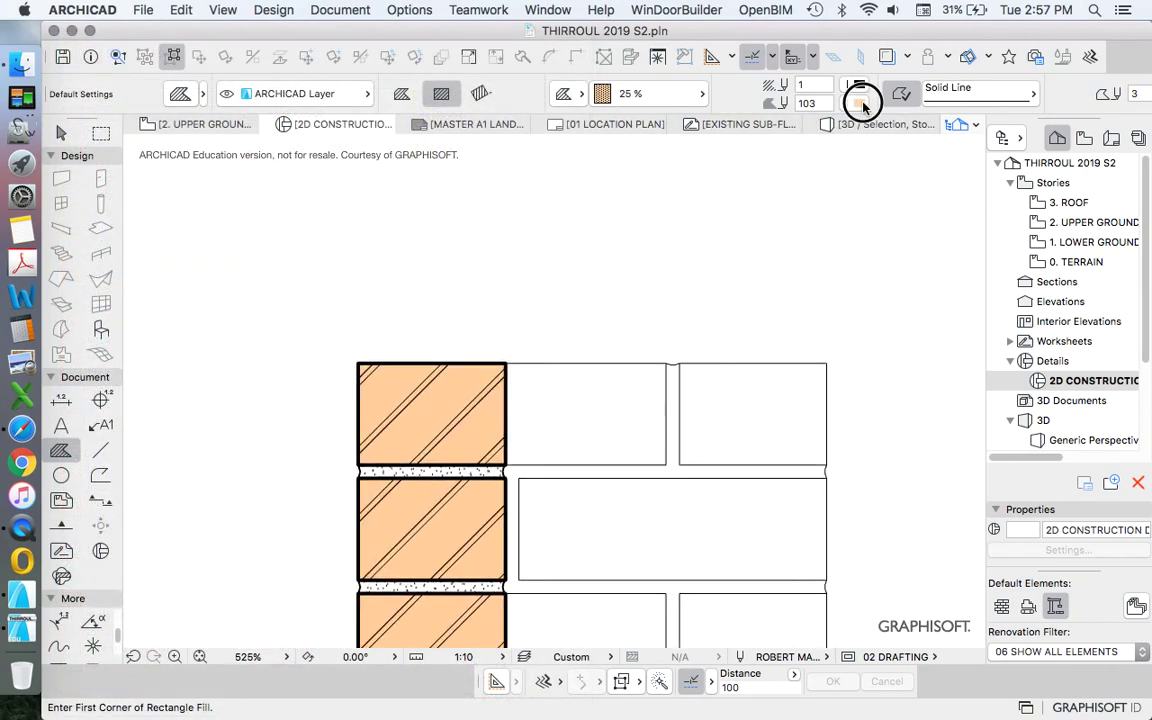
left_click(860, 104)
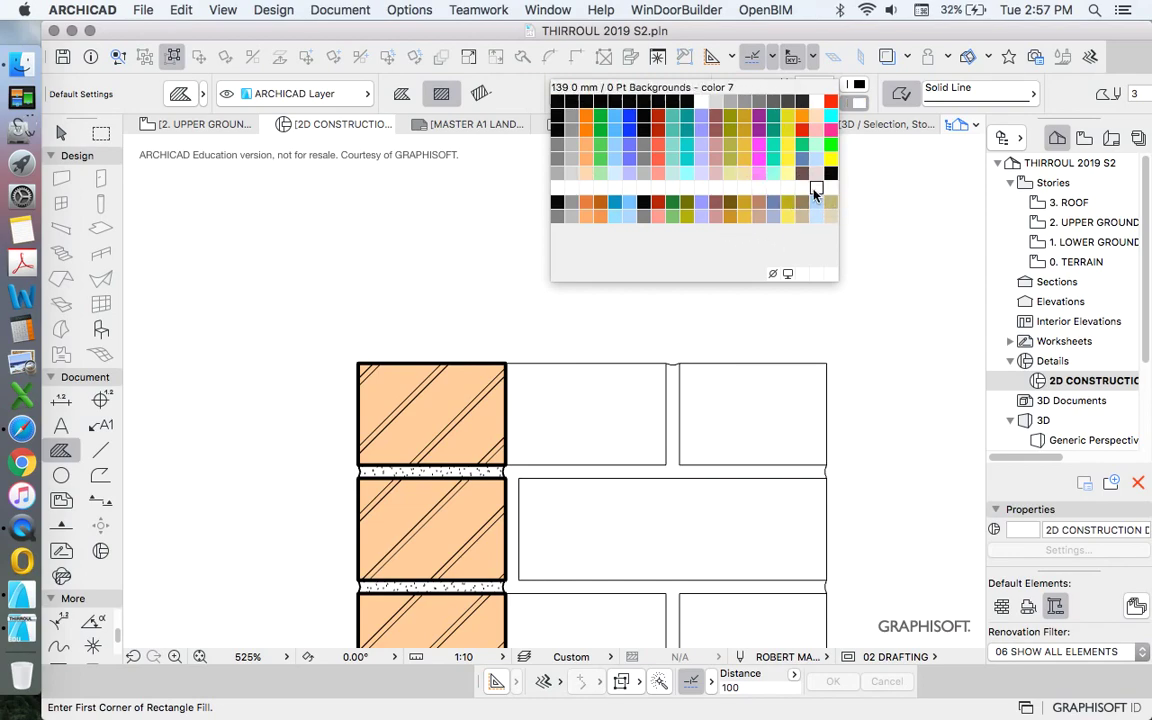
left_click(803, 212)
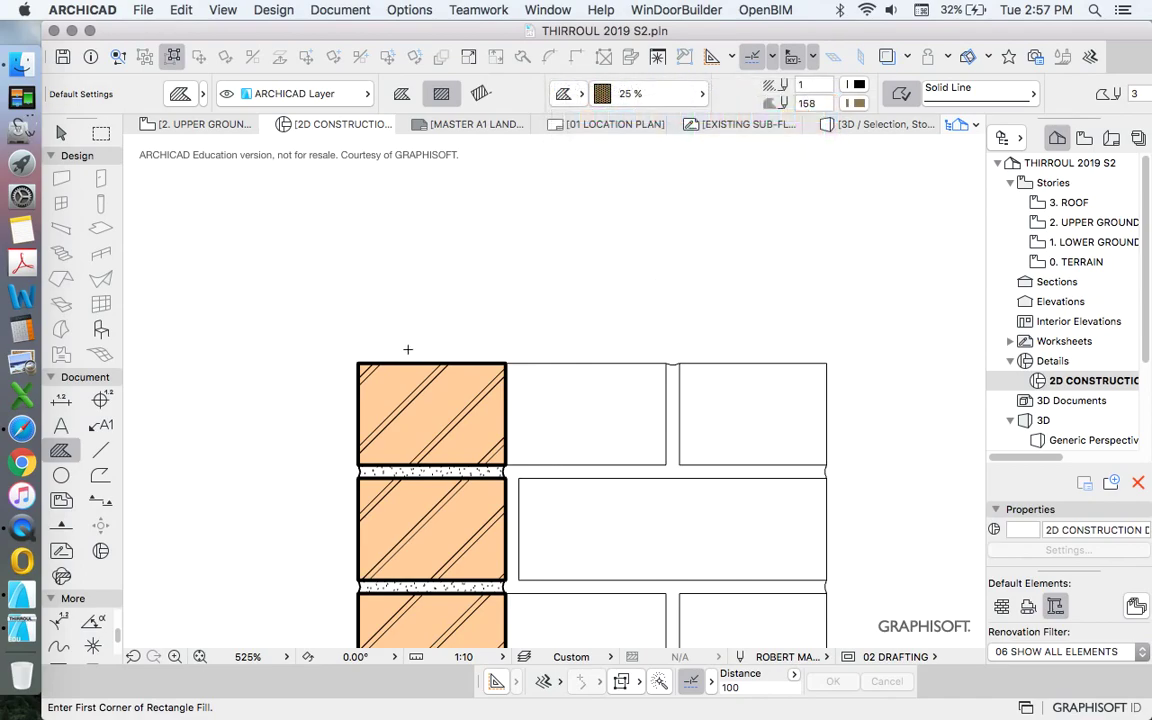
Draw a horizontal 80 by 45 mm fill just above the top cut brick with the rotated rectangle method.
scroll(407, 349, "up", 3)
scroll(391, 303, "down", 3)
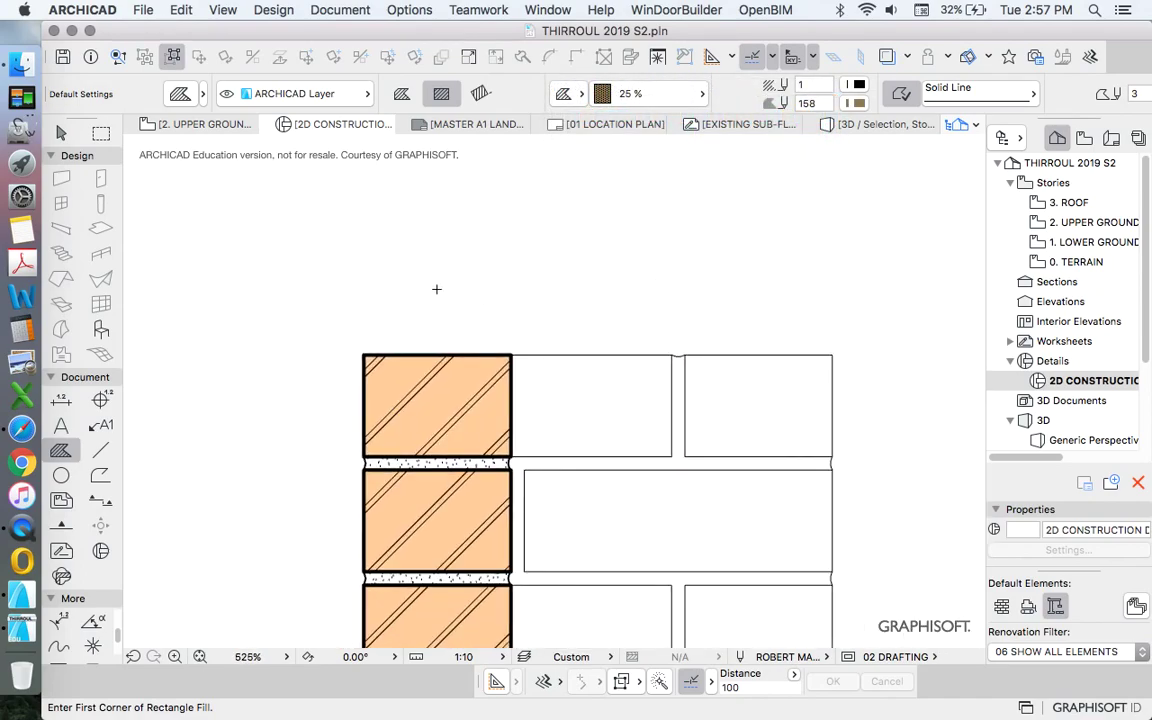
left_click(480, 93)
left_click(402, 304)
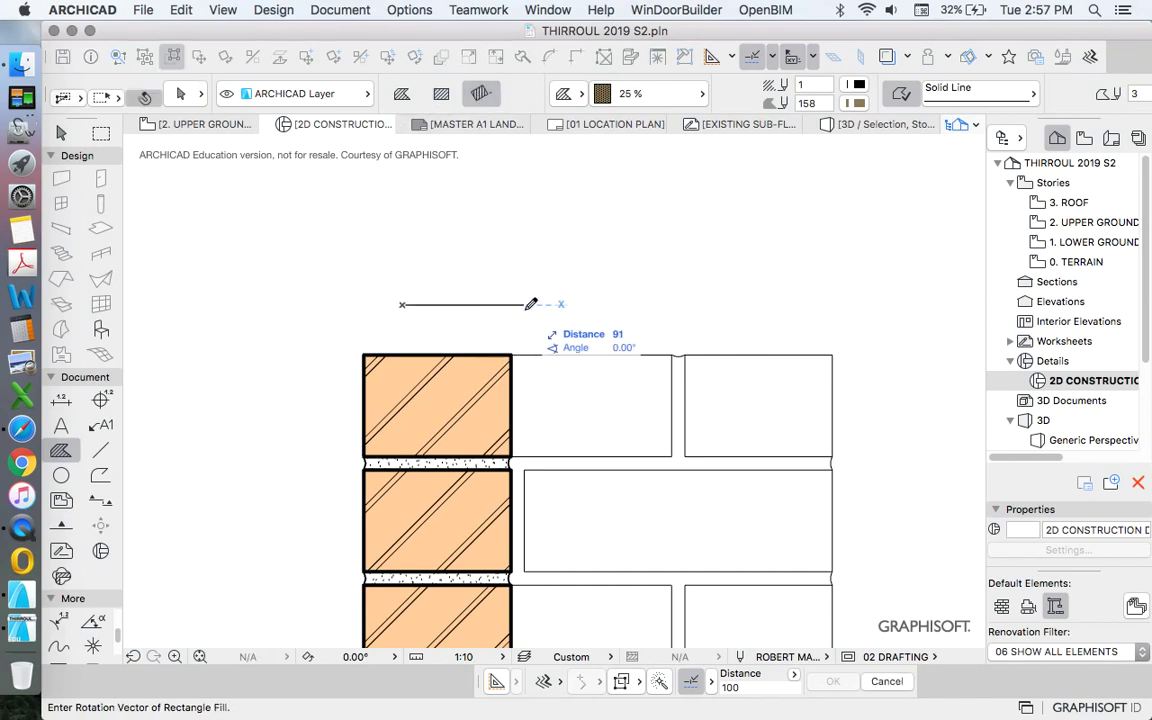
key("Tab")
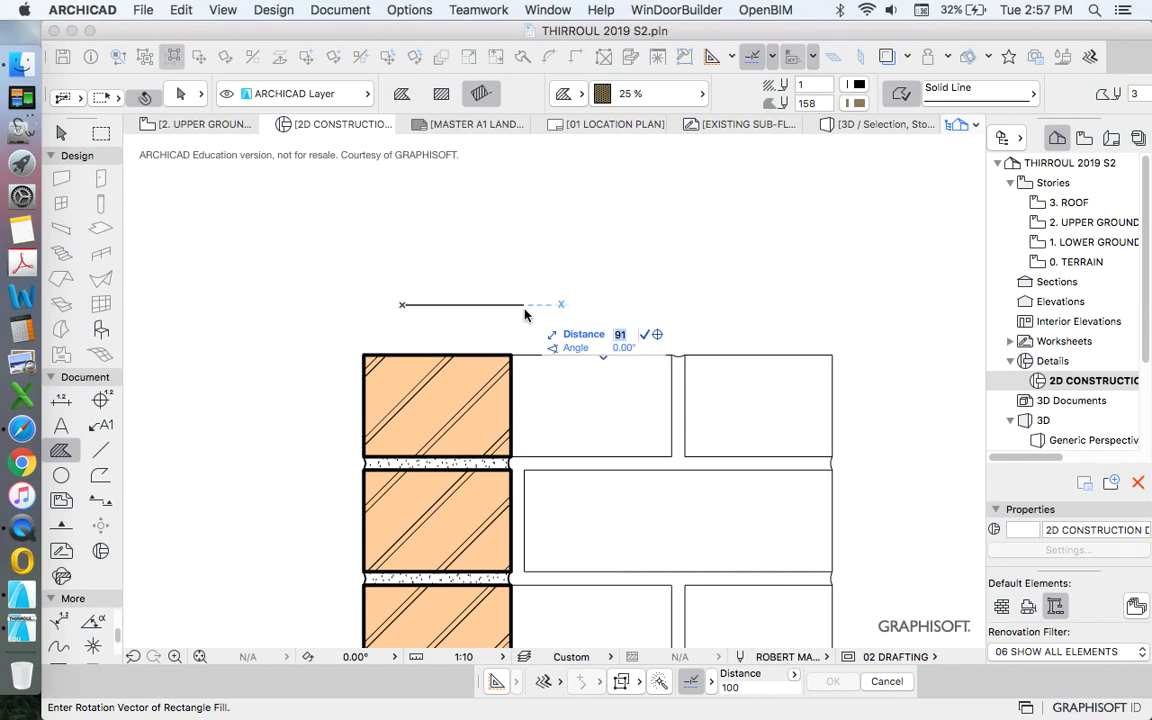
type("80")
key("Return")
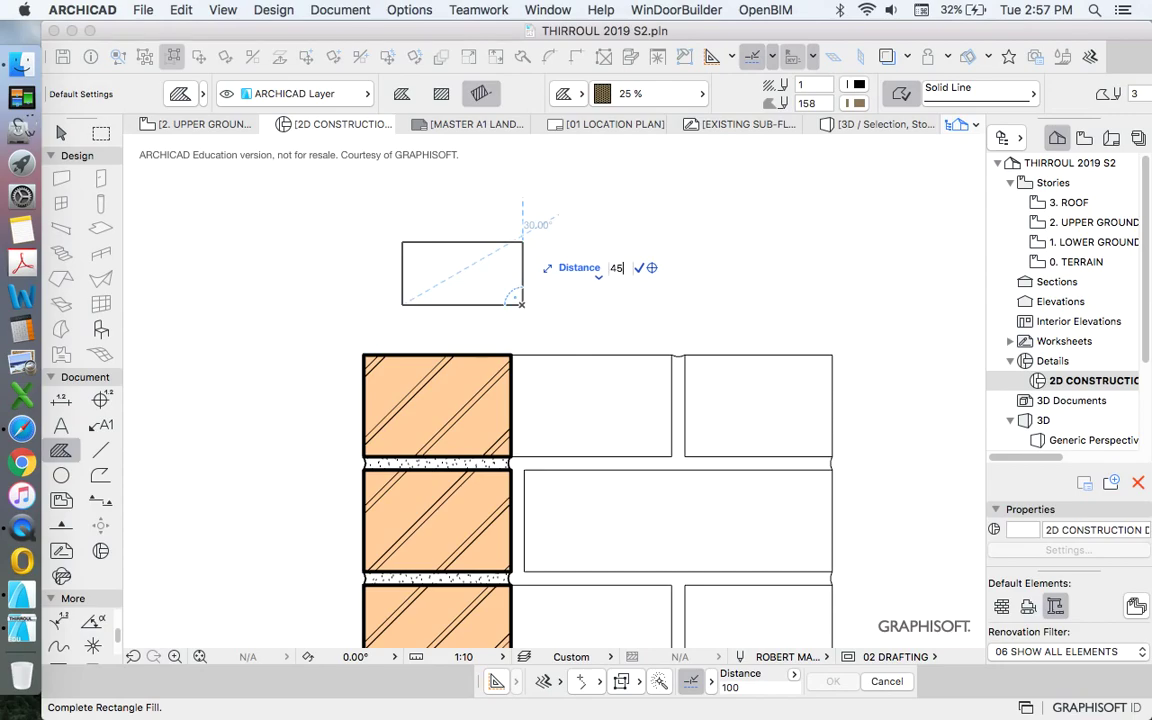
key("Return")
scroll(466, 258, "up", 3)
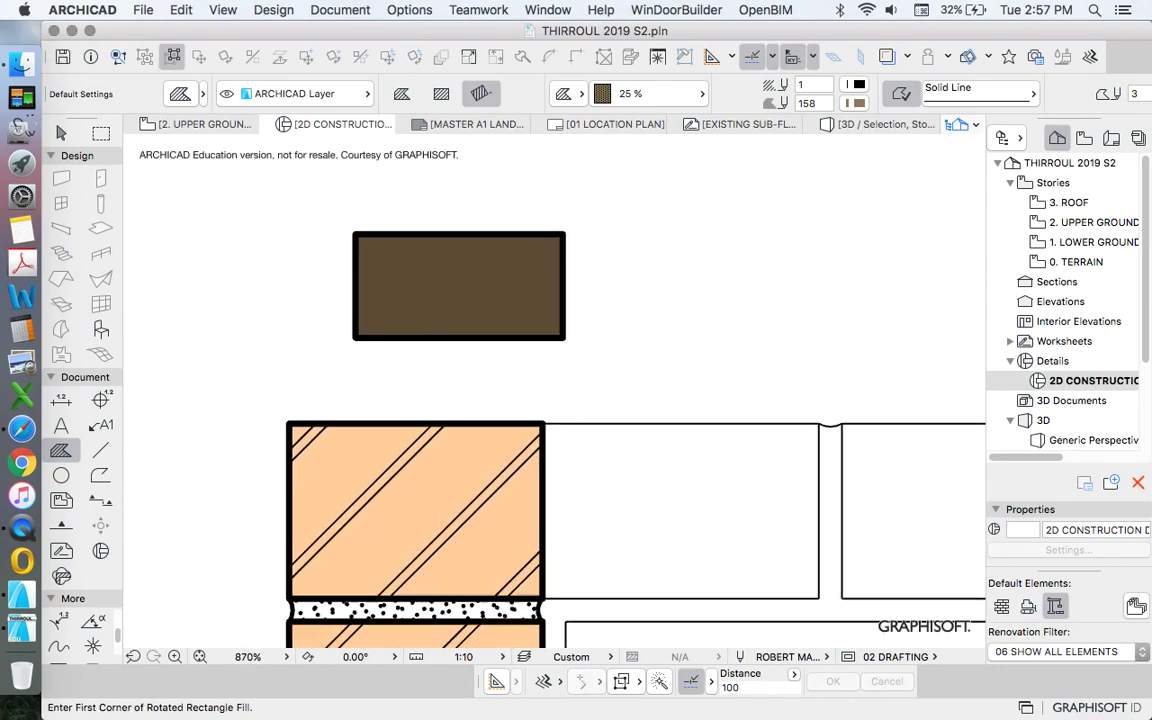
scroll(503, 349, "down", 5)
key("Escape")
key("Escape")
Set the foreground fill pen of the new 80 by 45 mm rectangle to 153, Earth - Cut Lines.
scroll(472, 323, "up", 2)
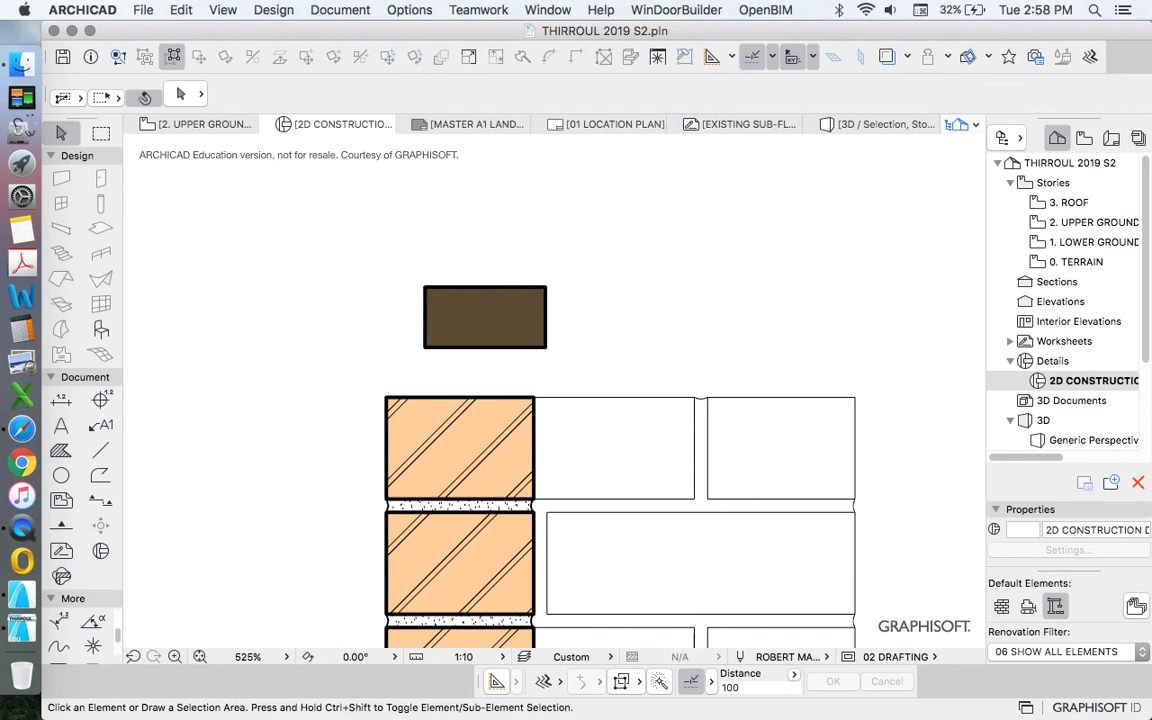
scroll(504, 274, "down", 2)
scroll(474, 306, "up", 4)
left_click(474, 306)
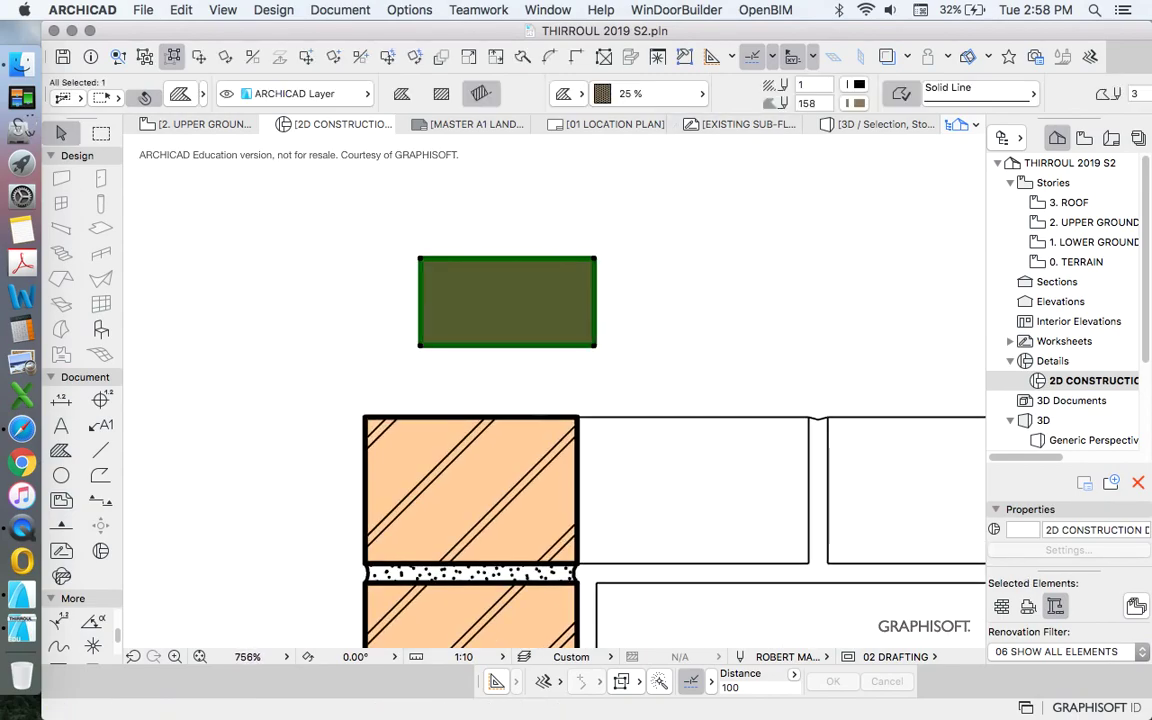
left_click(858, 85)
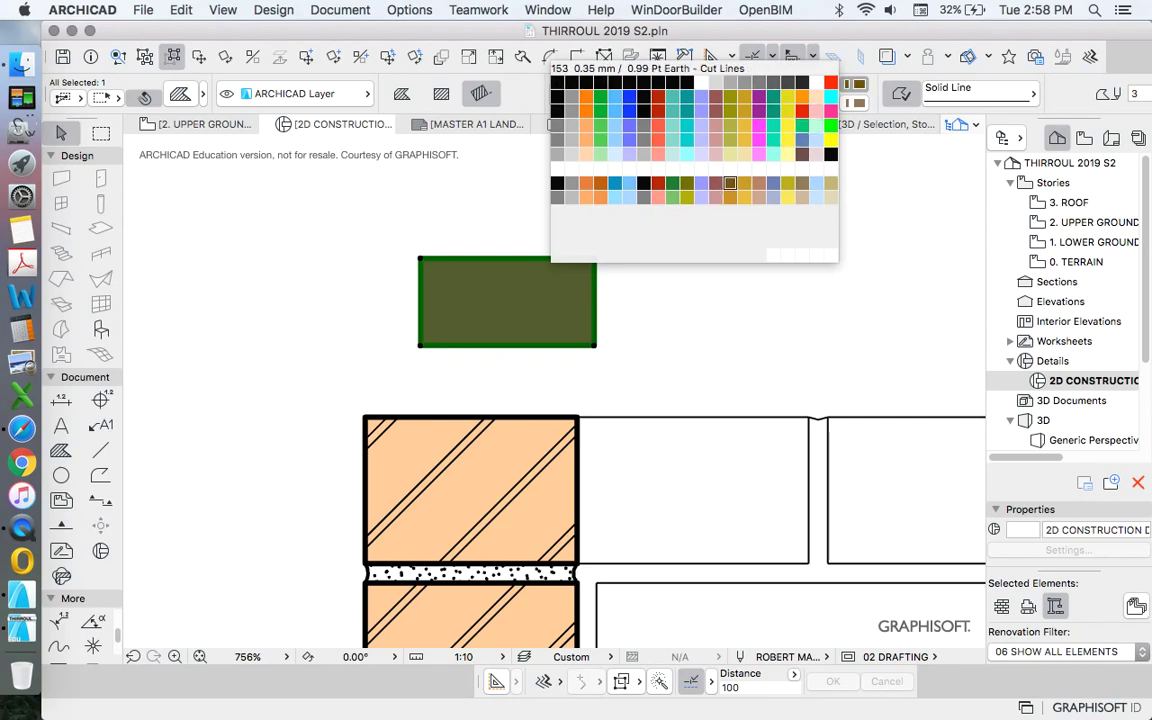
left_click(730, 183)
left_click(858, 102)
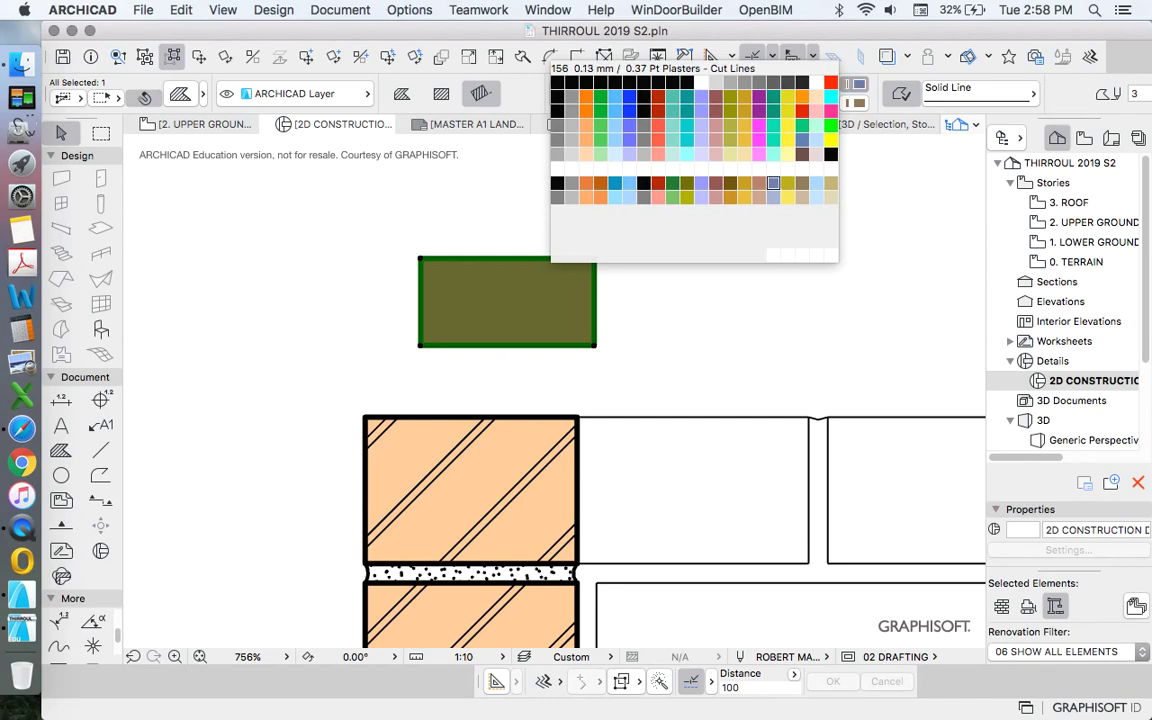
left_click(730, 183)
Set the background fill pen of the 80 by 45 mm rectangle to transparent, pen 0.
left_click(858, 103)
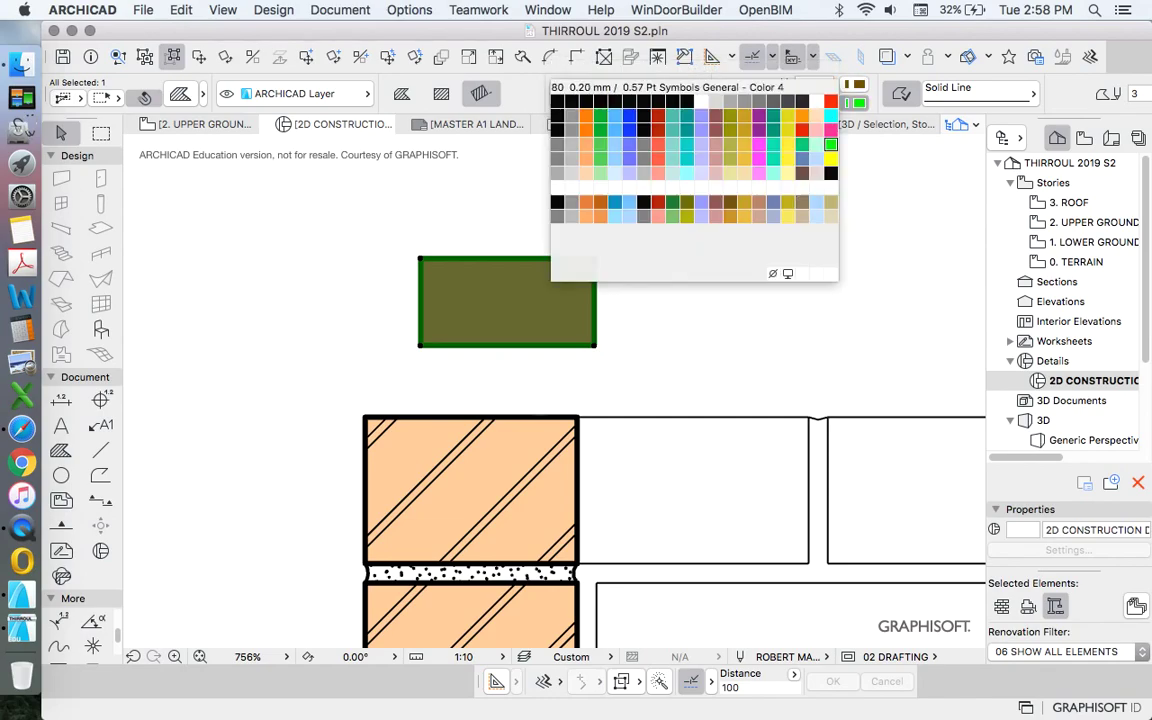
left_click(773, 273)
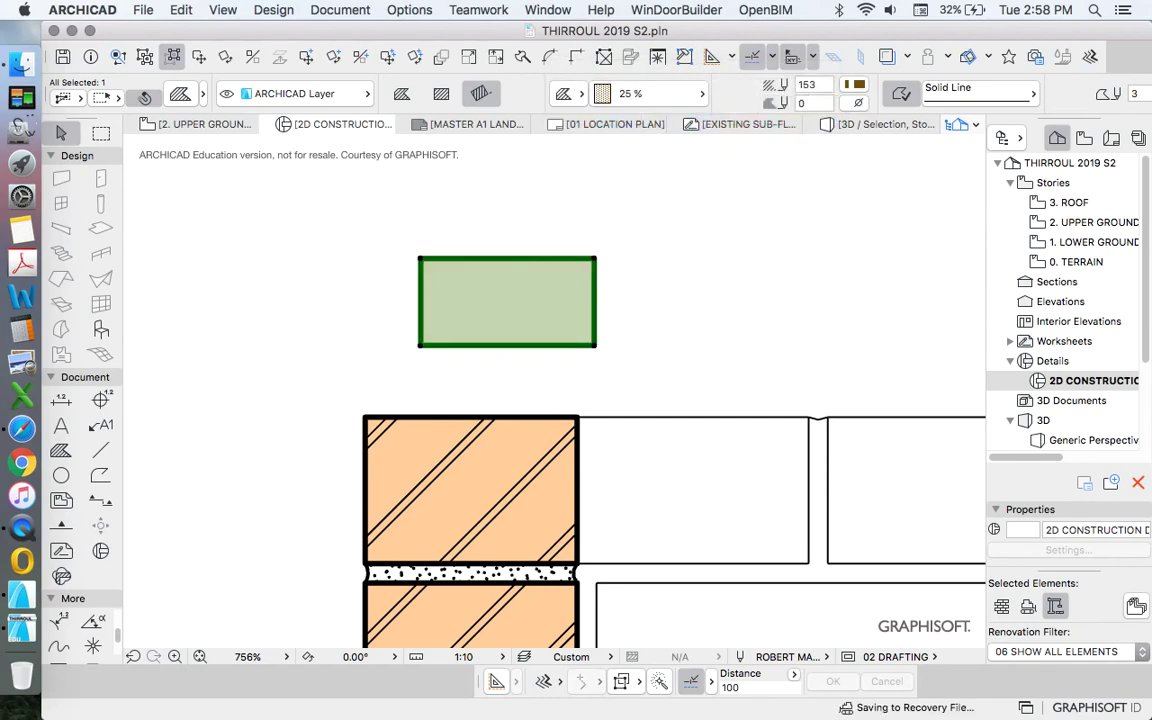
key("Escape")
scroll(583, 353, "down", 5)
scroll(582, 352, "down", 1)
Change the fill pattern of the 80 by 45 mm rectangle to the 50 % solid fill.
left_click(585, 350)
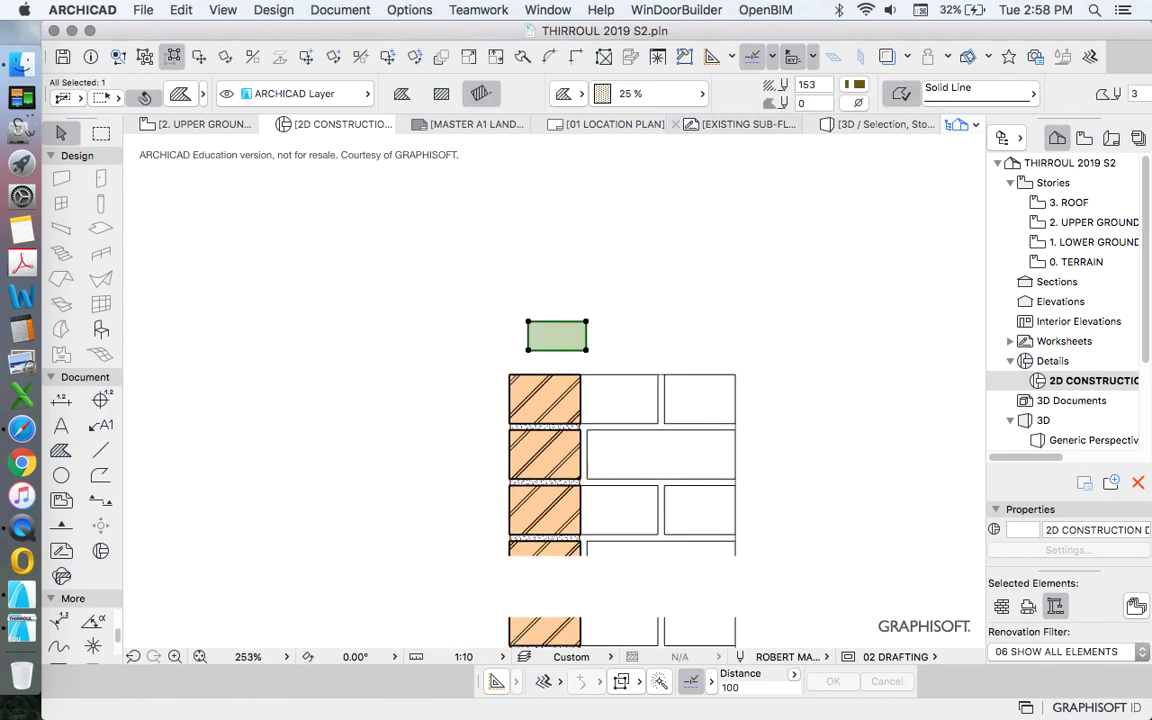
left_click(602, 93)
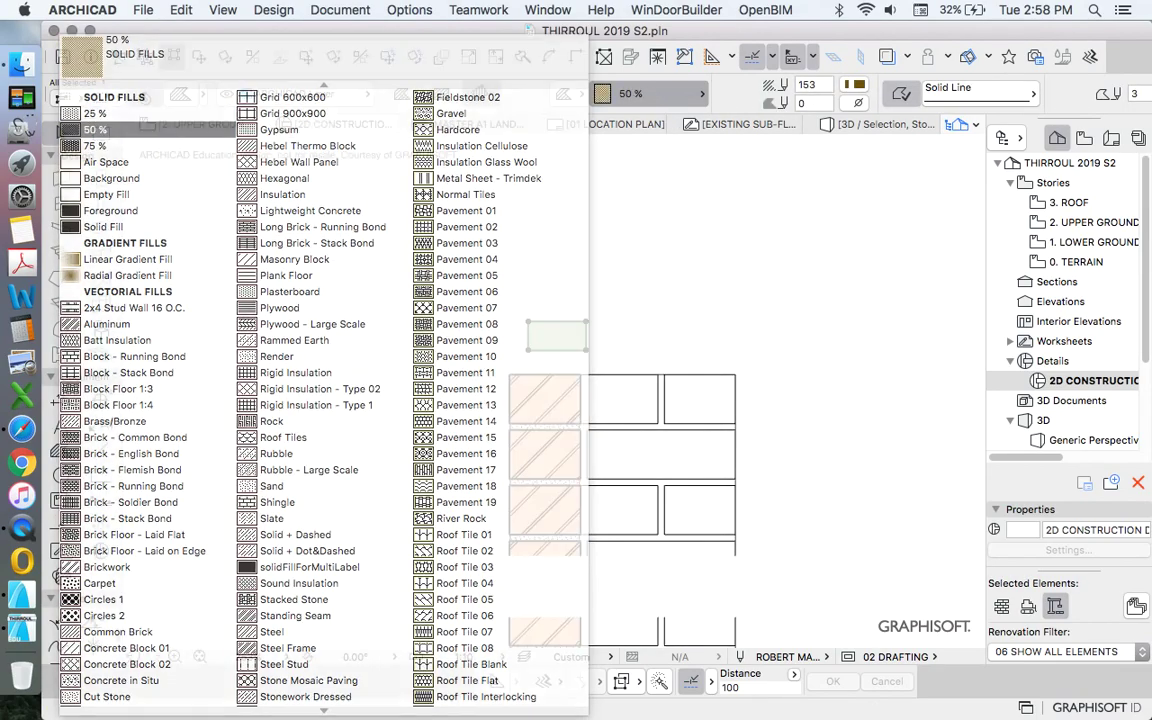
left_click(78, 118)
key("Escape")
scroll(585, 353, "up", 5)
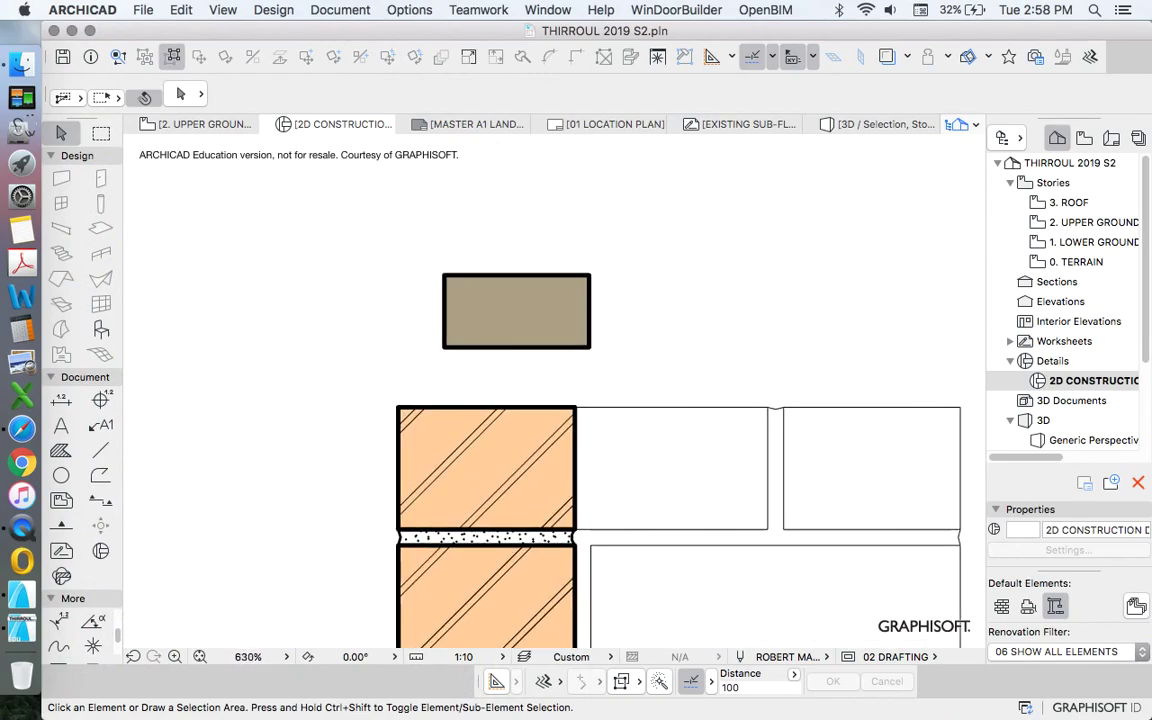
Set the contour line pen of the 80 by 45 mm rectangle to 2.
left_click(516, 311)
scroll(800, 93, "down", 3)
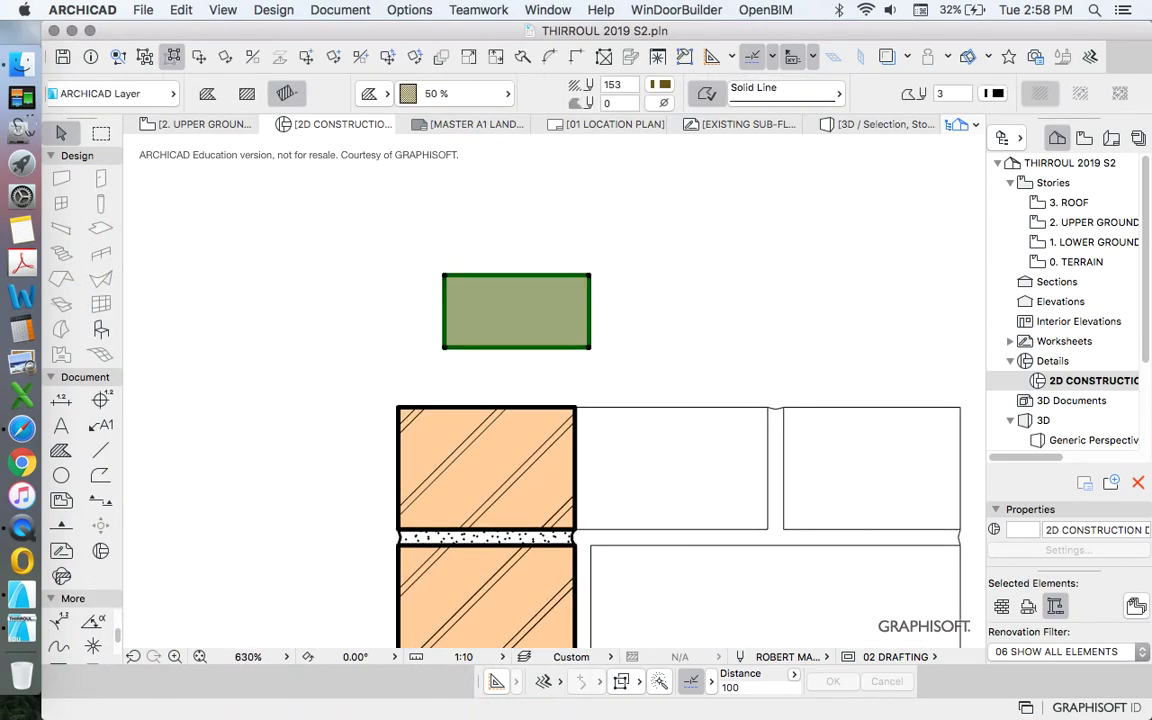
left_click(994, 93)
left_click(710, 91)
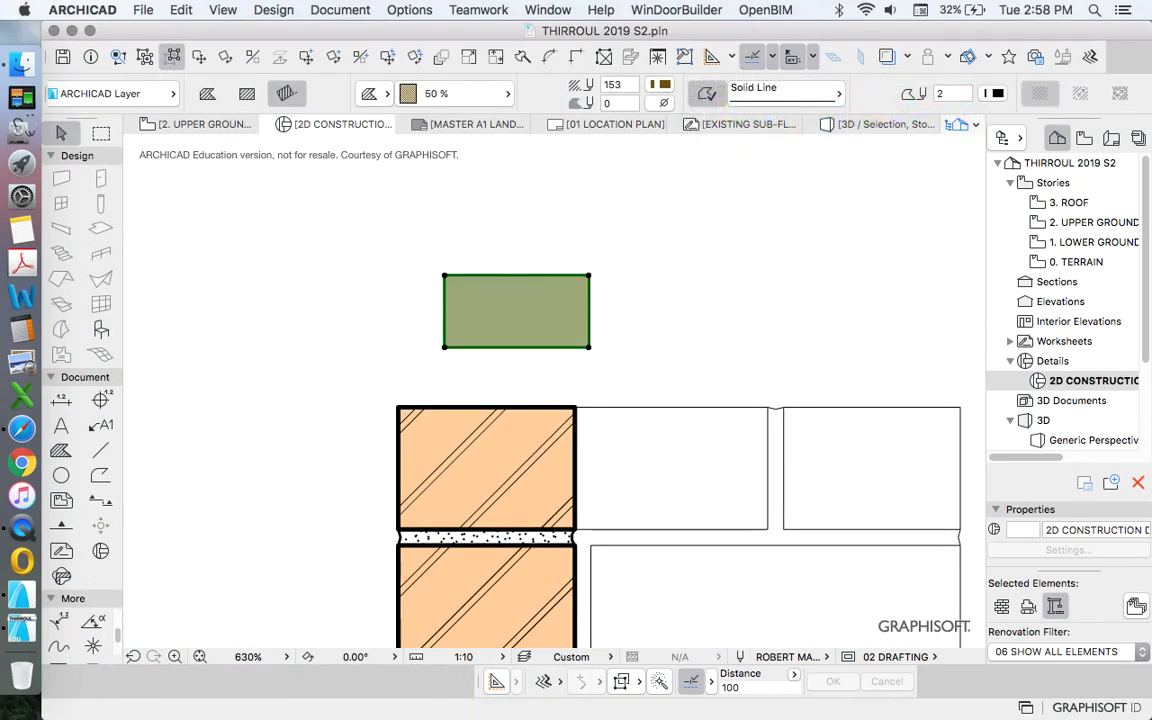
key("Escape")
scroll(610, 271, "down", 4)
scroll(544, 293, "up", 4)
scroll(544, 293, "down", 3)
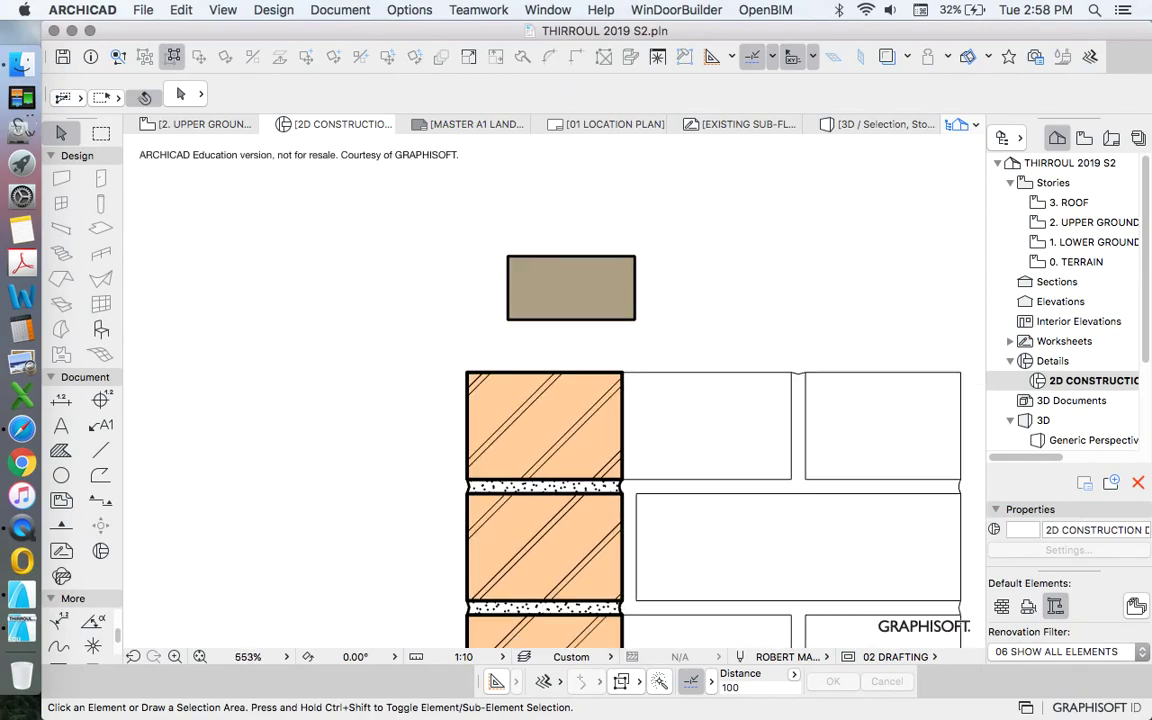
Set the foreground fill pen of the 80 by 45 mm rectangle to the lighter brown pen 173.
left_click(544, 293)
left_click(854, 85)
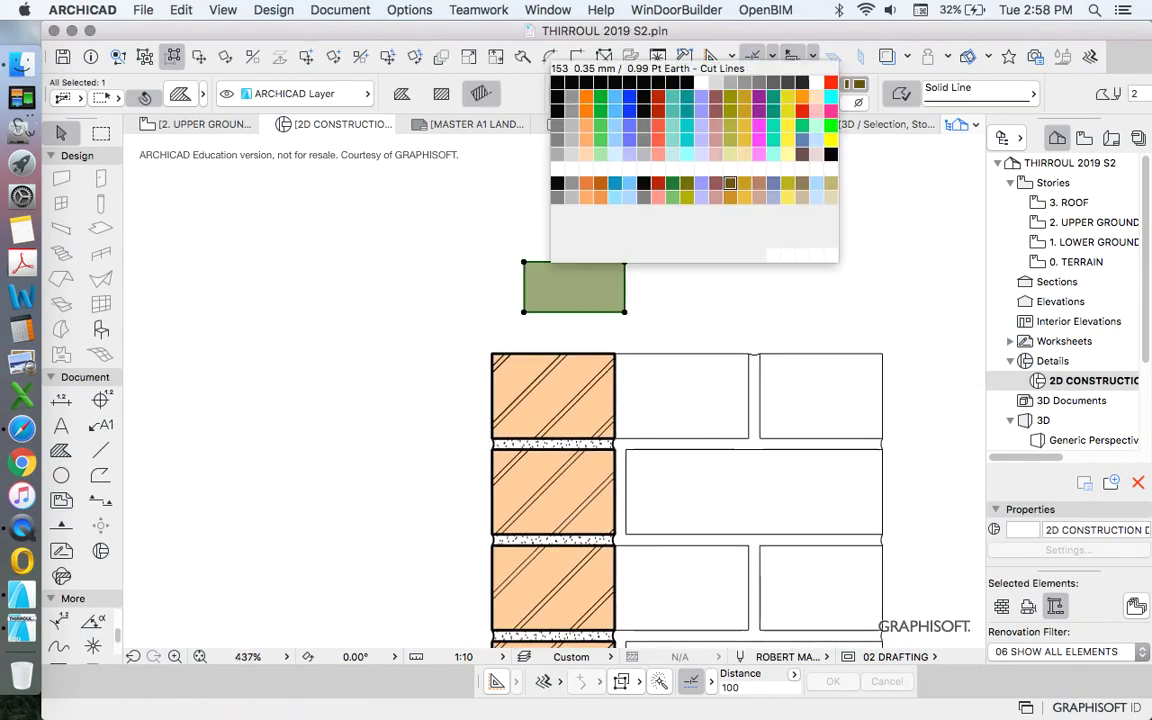
left_click(730, 198)
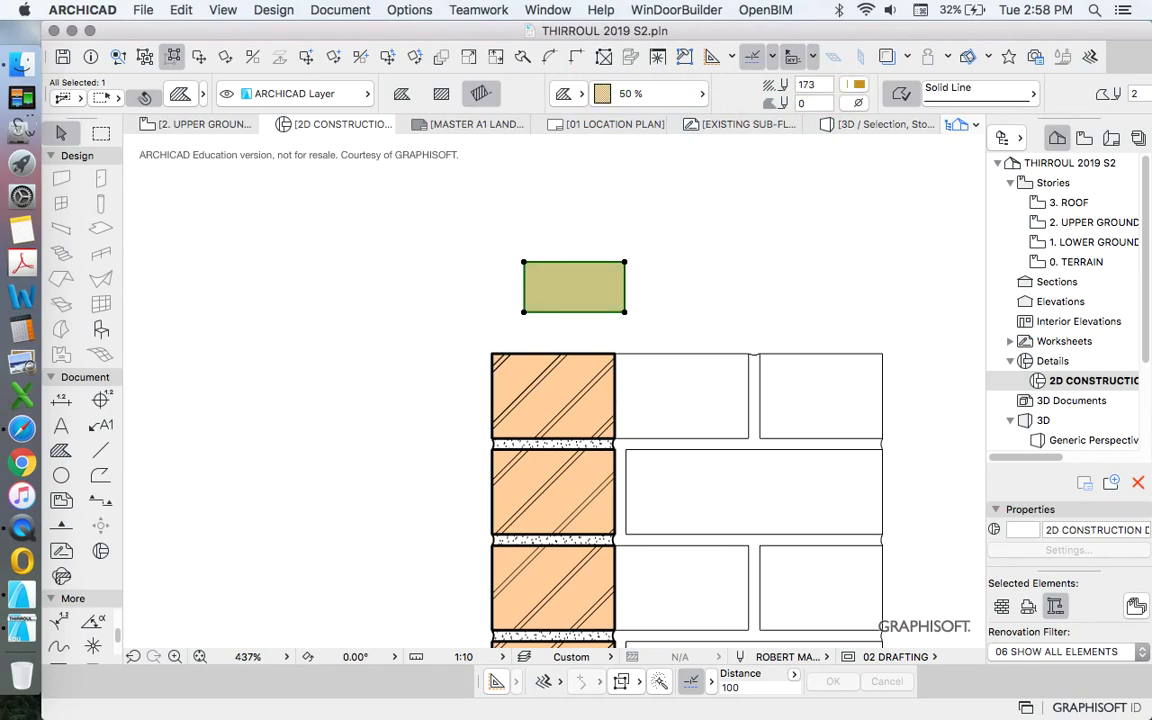
key("Escape")
scroll(625, 355, "up", 2)
Move the 80 by 45 mm rectangle down onto the top cut brick, flush with the brick's right edge.
left_click_drag(622, 292, 608, 352)
scroll(462, 284, "down", 6)
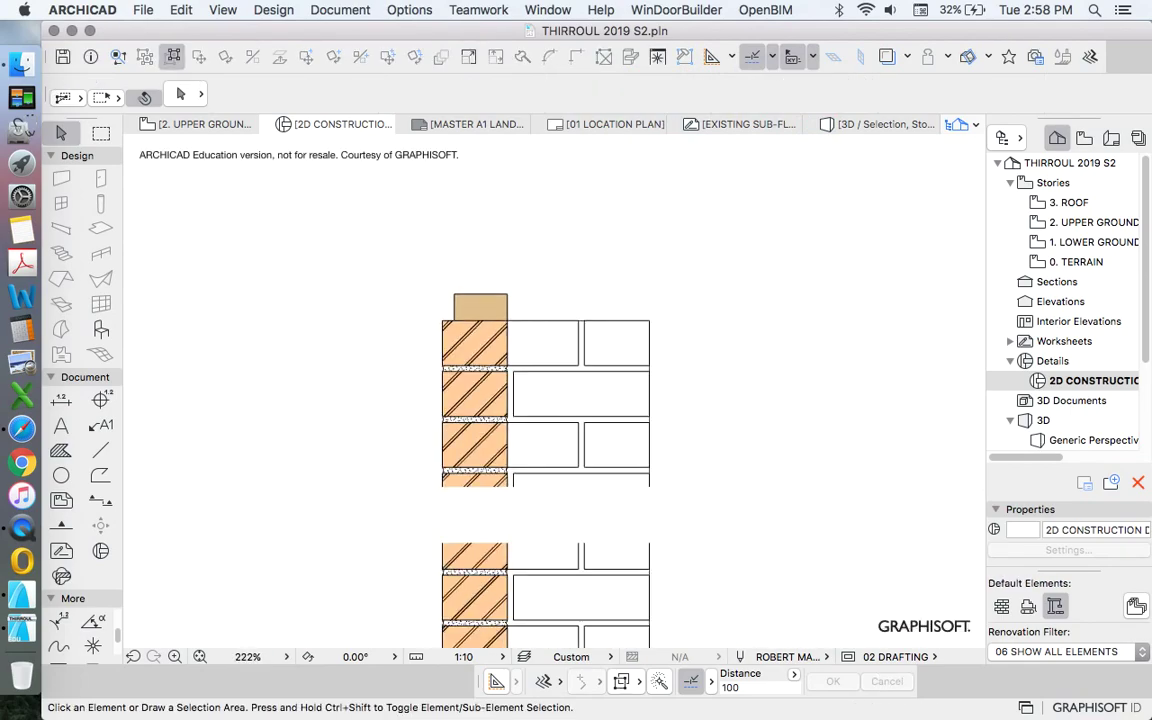
scroll(484, 283, "up", 8)
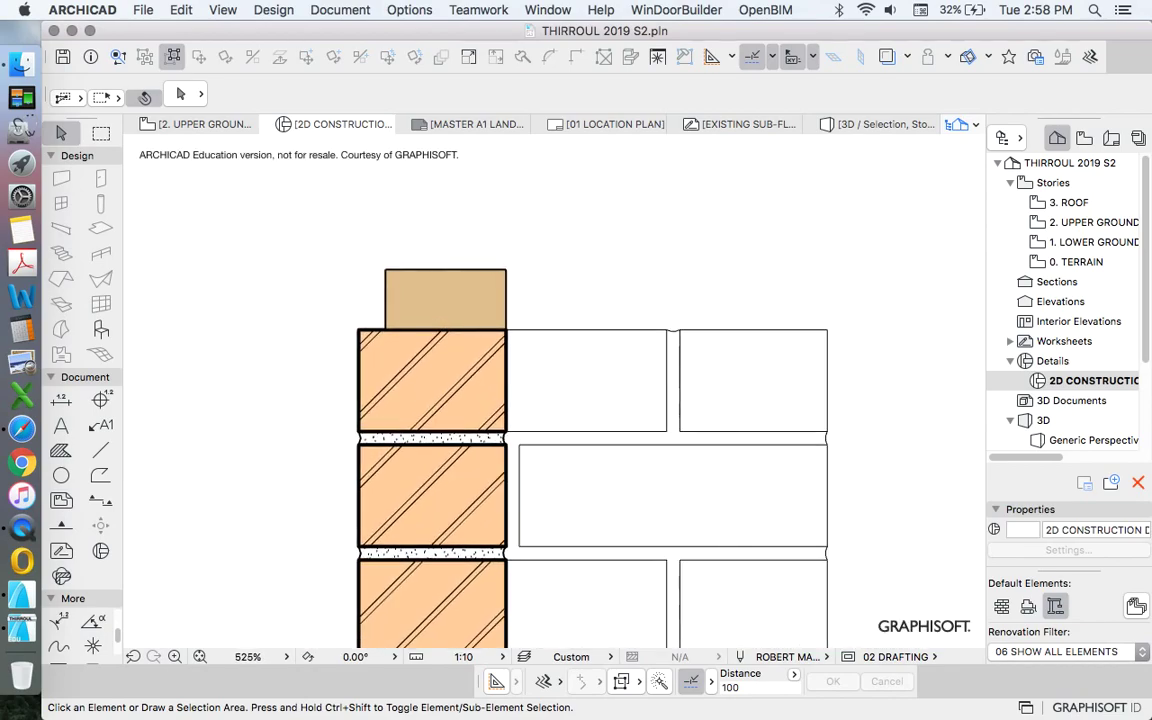
Draw two crossing solid lines corner to corner across the plate using pen 1, General - Drafting.
left_click(100, 449)
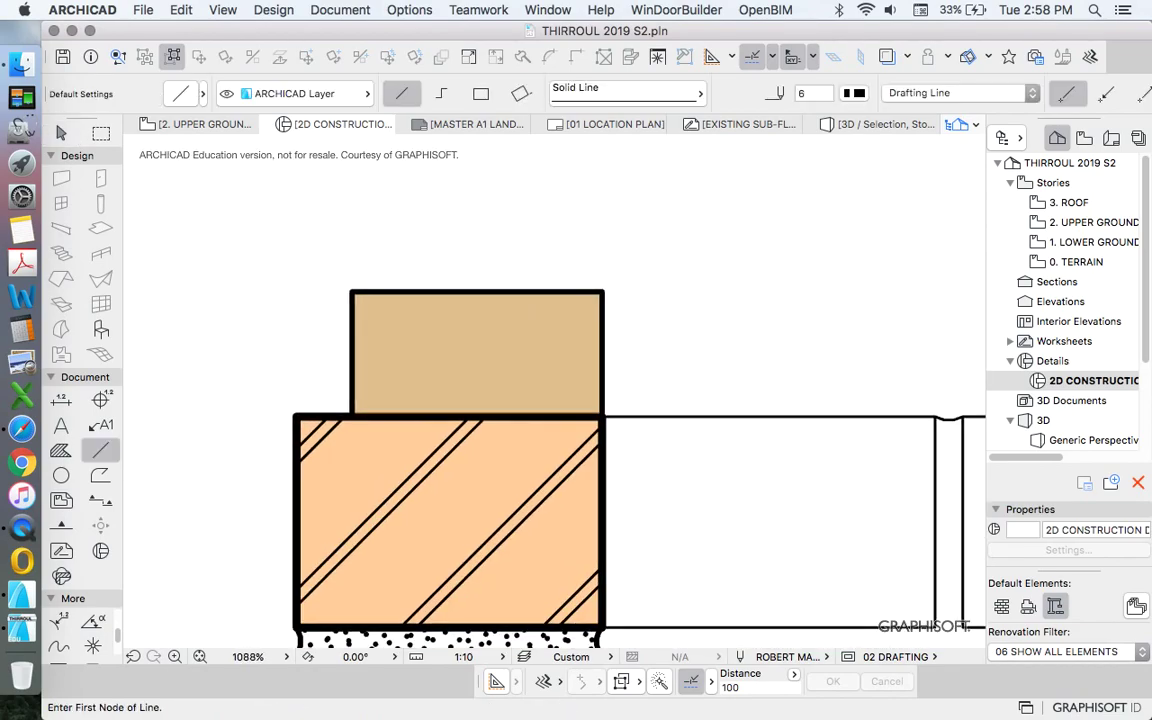
scroll(400, 296, "down", 2)
left_click(565, 93)
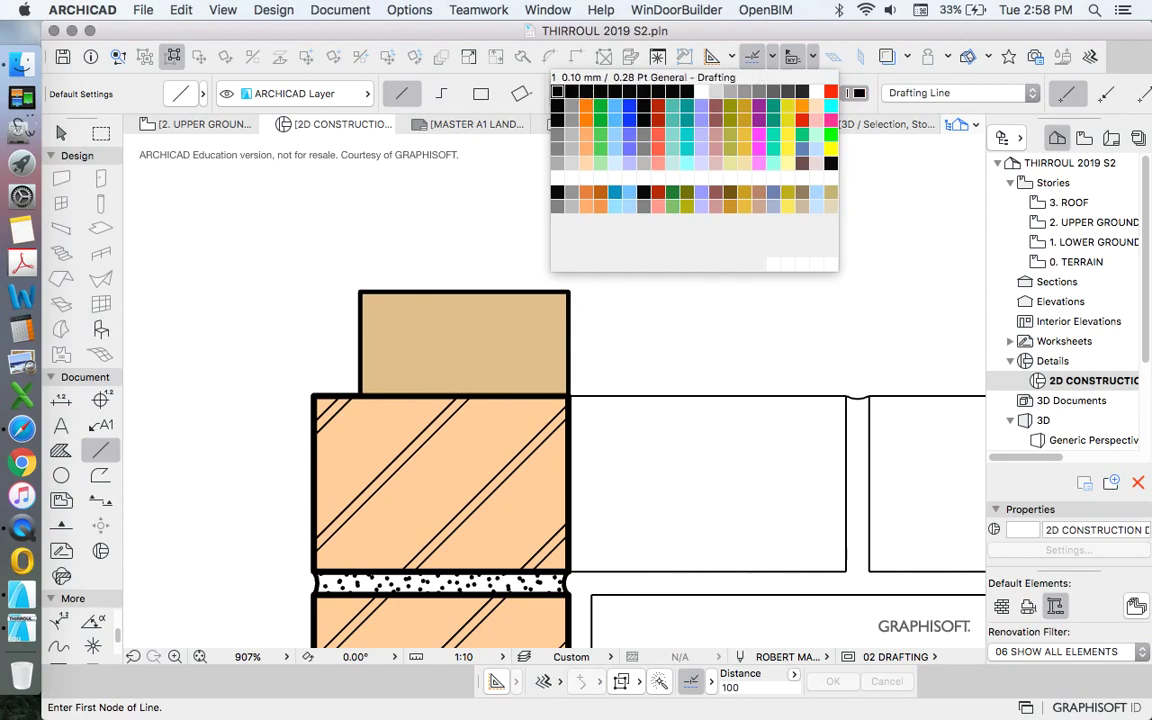
left_click(557, 91)
left_click(361, 293)
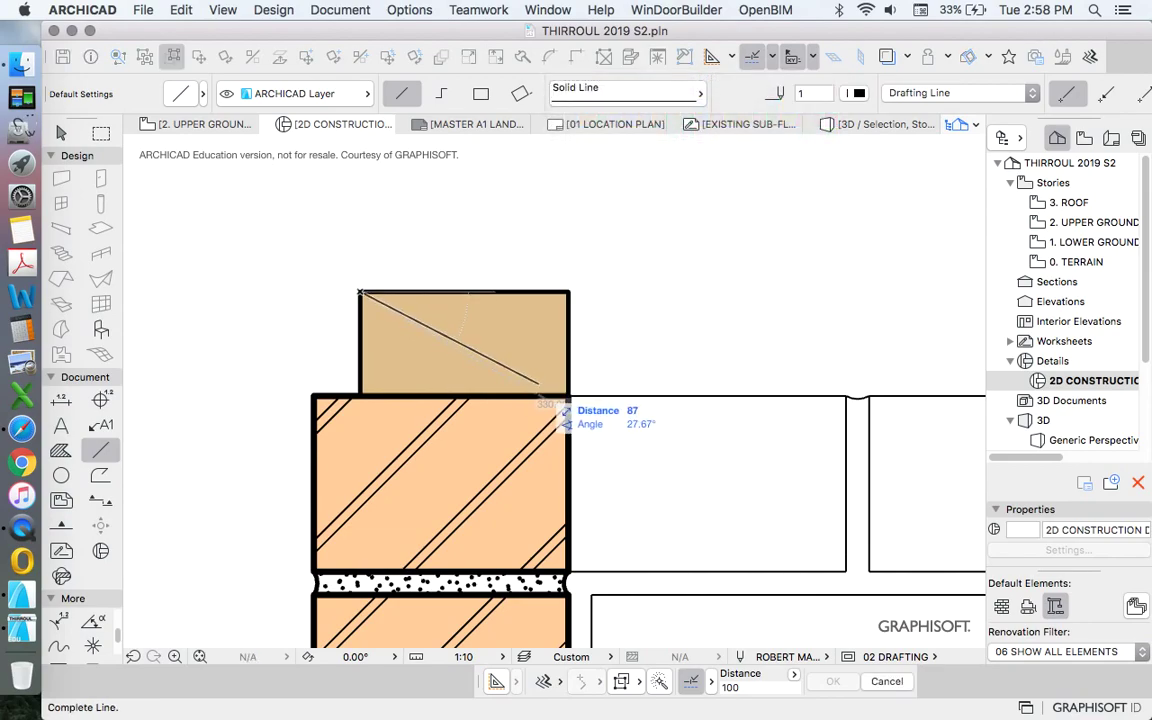
left_click(568, 393)
left_click(568, 293)
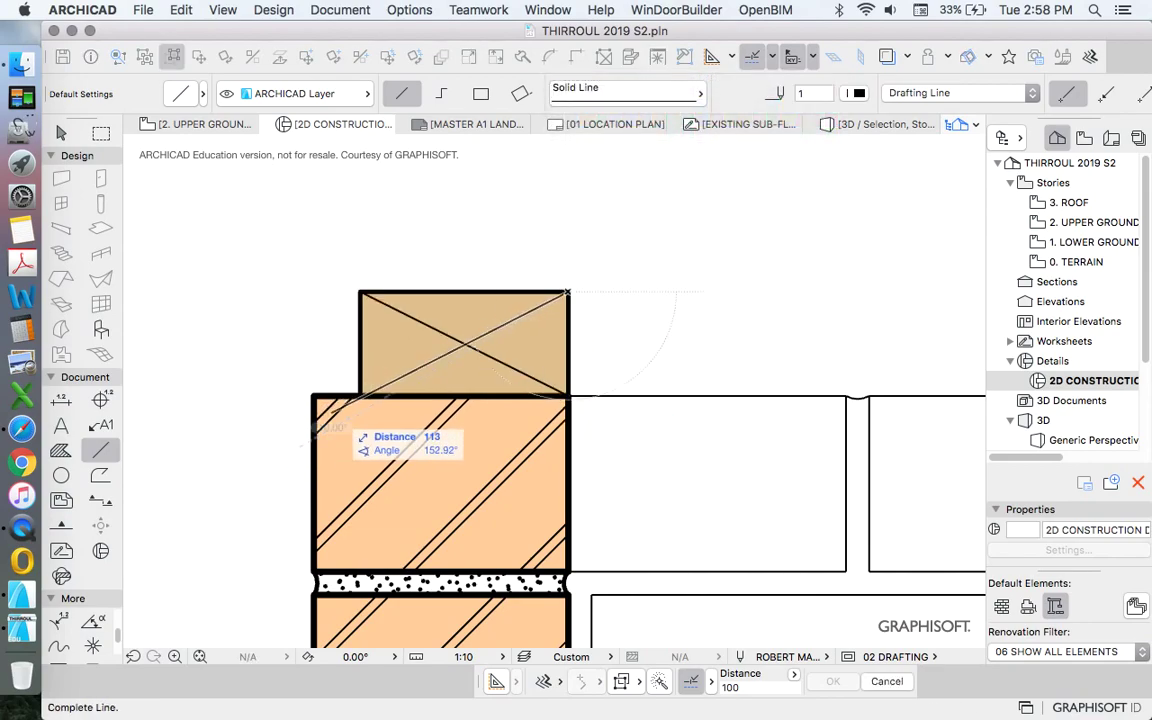
left_click(361, 393)
scroll(551, 399, "down", 10)
scroll(638, 283, "down", 5)
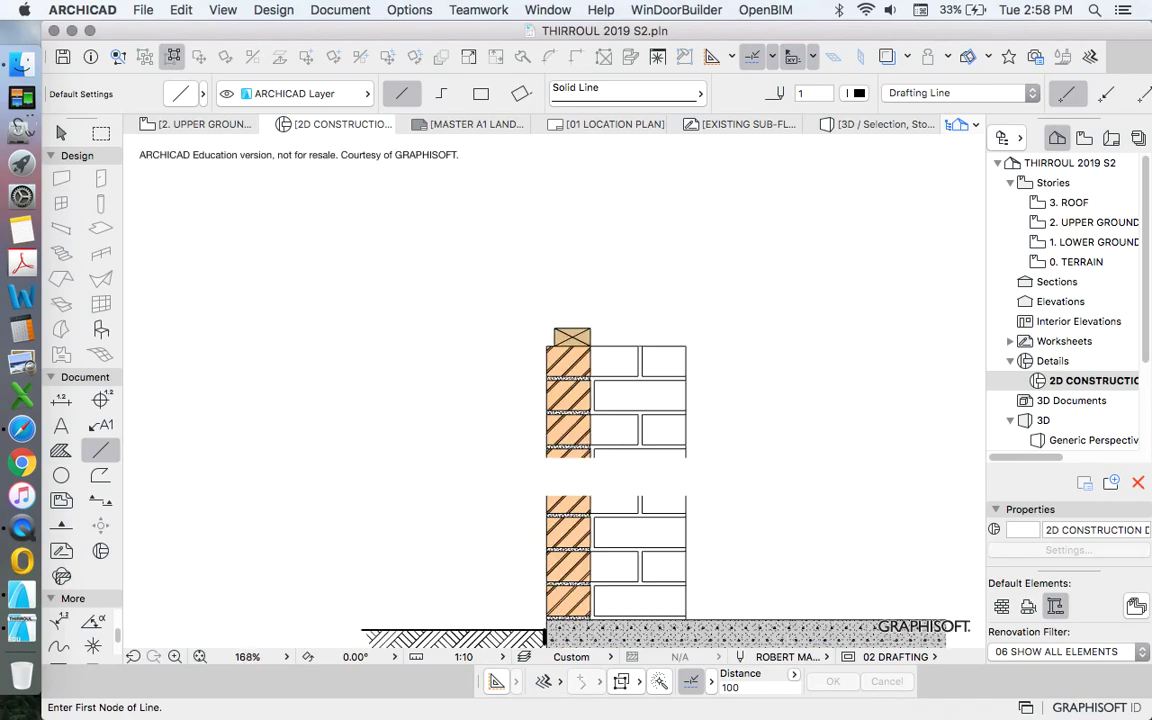
scroll(645, 331, "up", 7)
key("Escape")
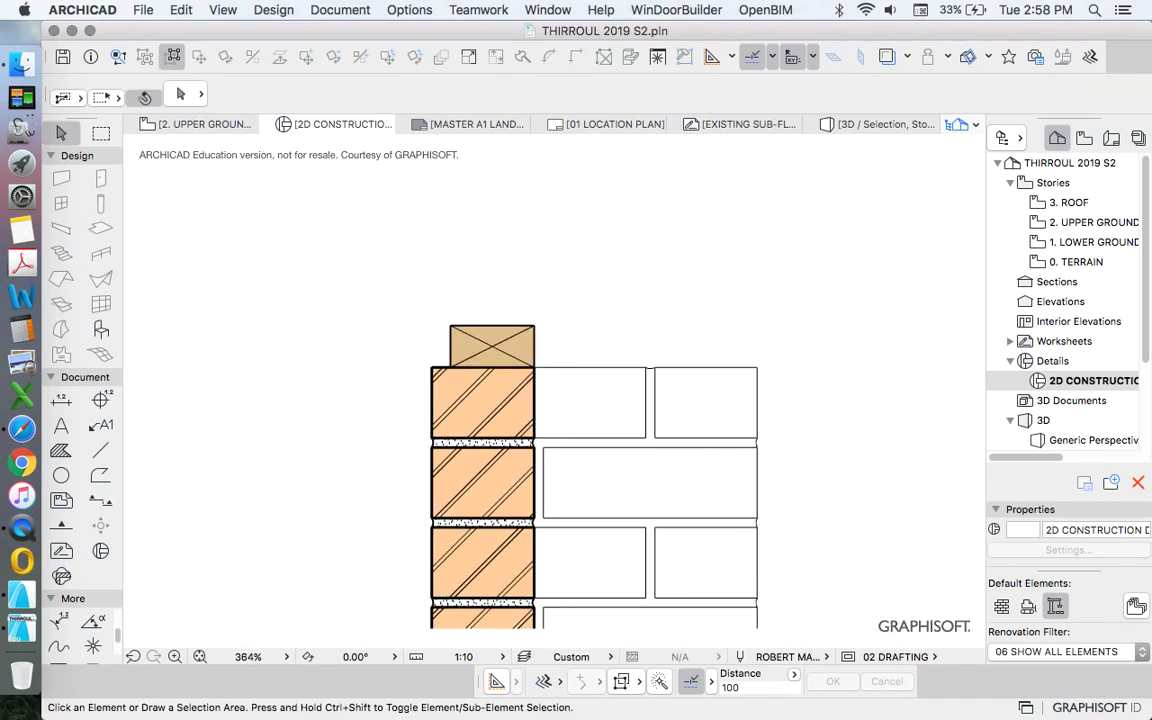
Examine the crossed plate on top of the brick wall, both close up and within the whole detail.
scroll(450, 303, "down", 3)
scroll(489, 312, "up", 11)
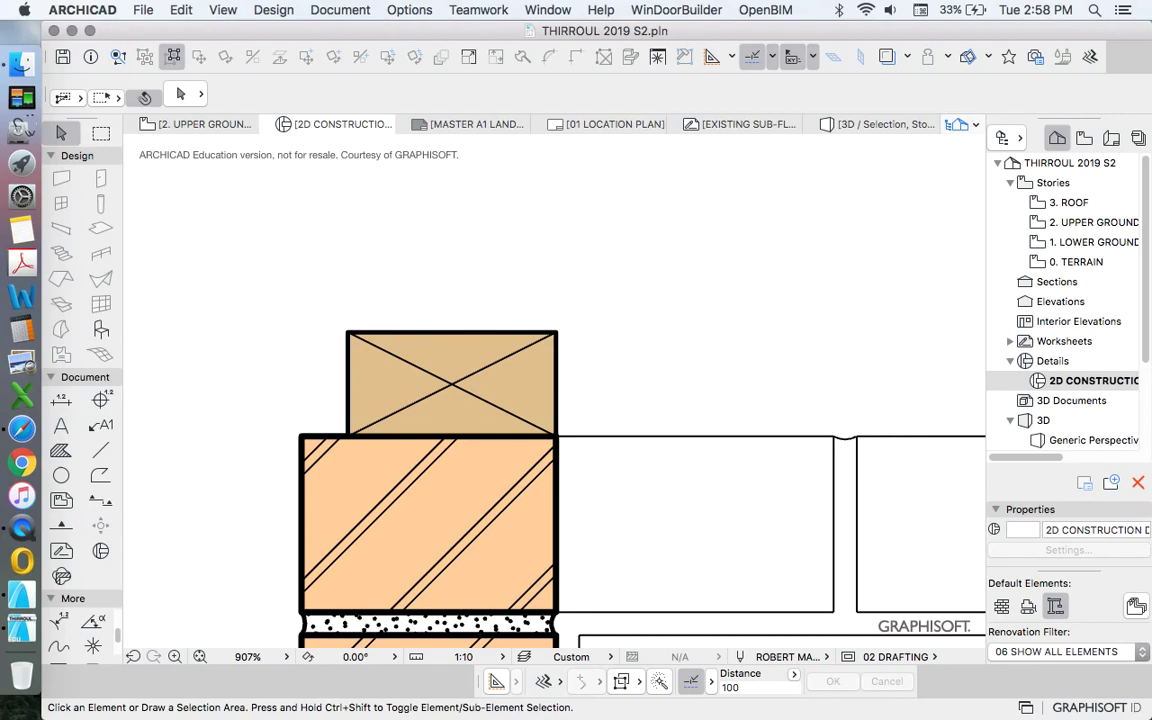
scroll(447, 379, "down", 5)
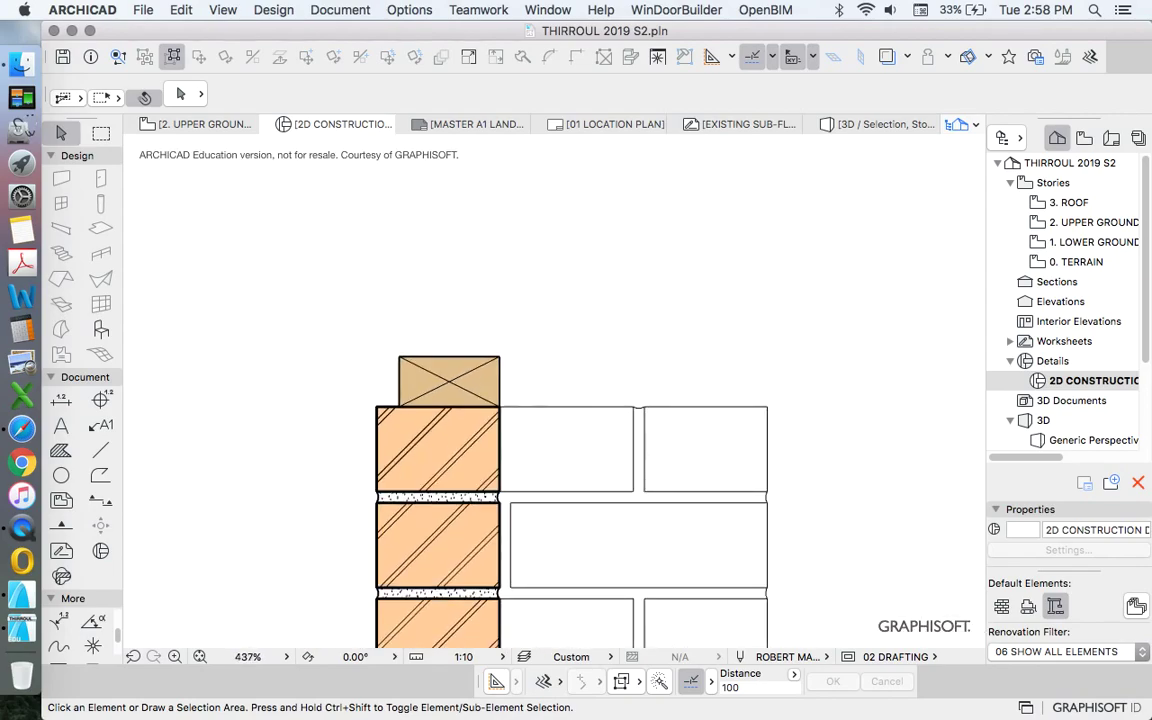
scroll(507, 296, "up", 3)
scroll(507, 296, "down", 8)
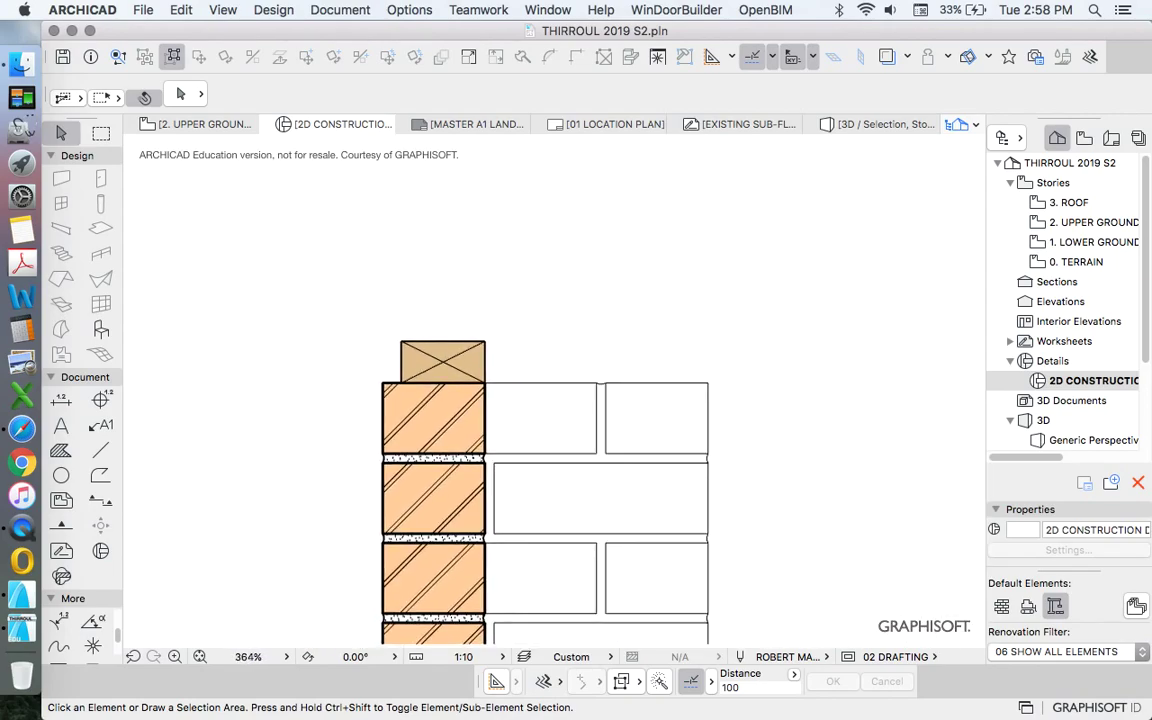
scroll(478, 322, "down", 4)
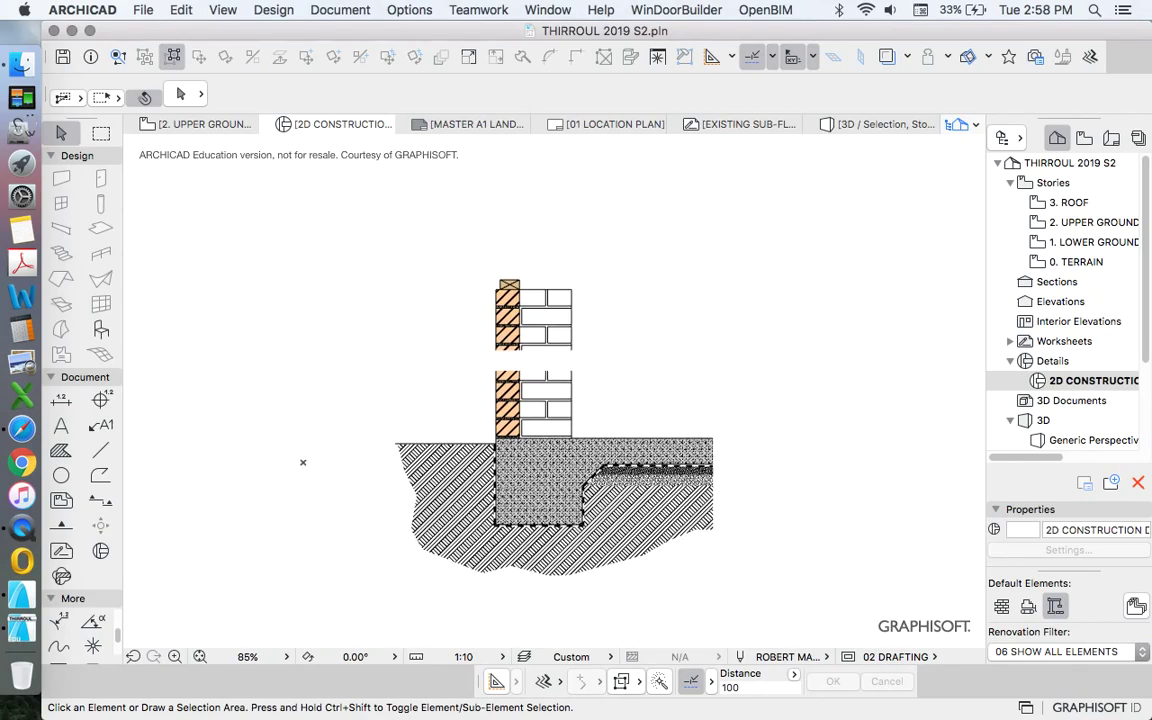
scroll(470, 320, "up", 6)
scroll(490, 327, "up", 6)
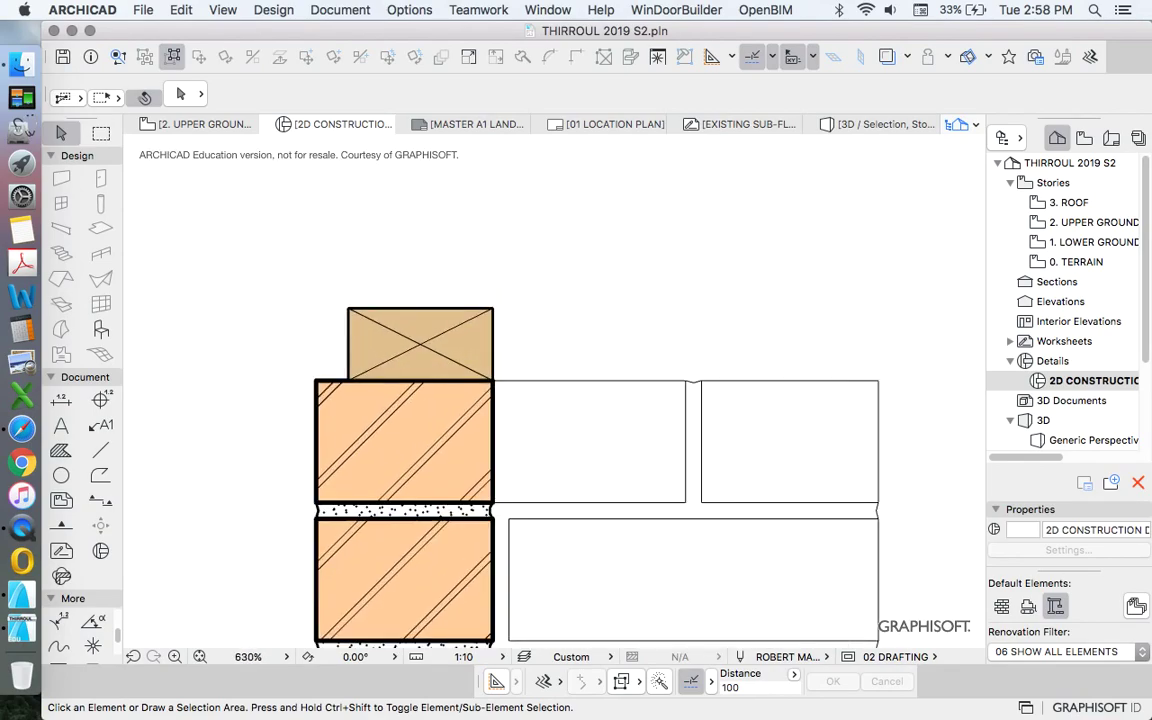
scroll(444, 331, "down", 1)
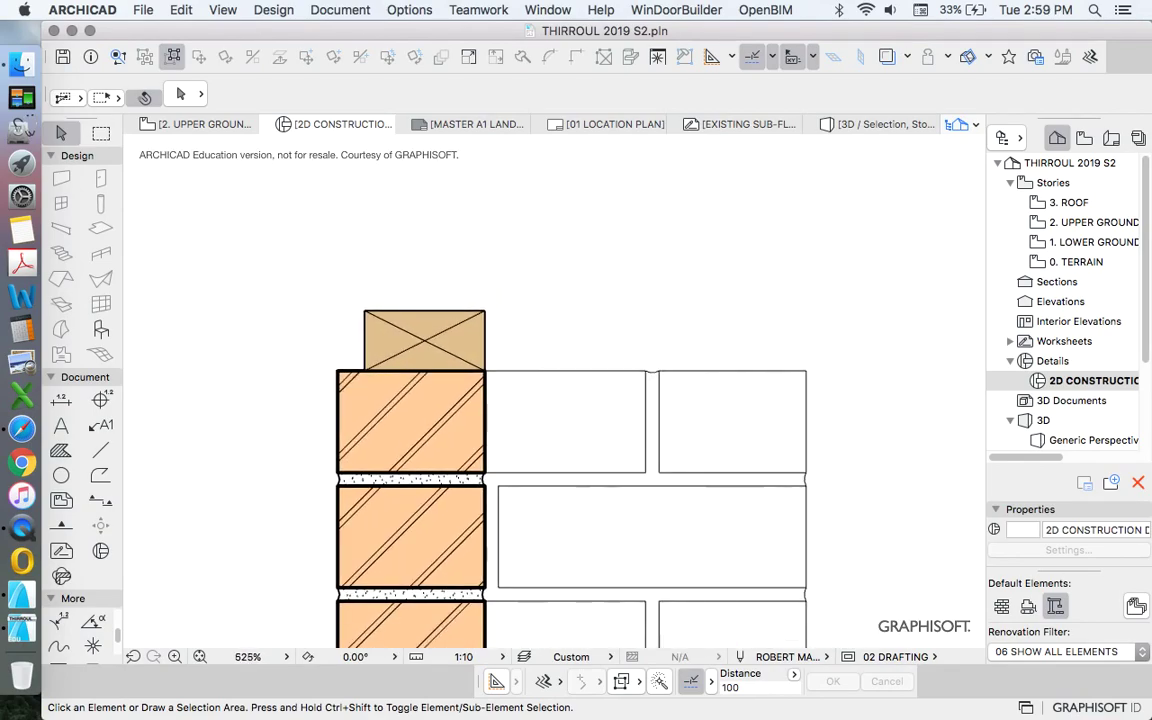
Copy the plate together with its two diagonals to a free spot directly above the original.
left_click_drag(339, 281, 511, 350)
right_click(429, 249)
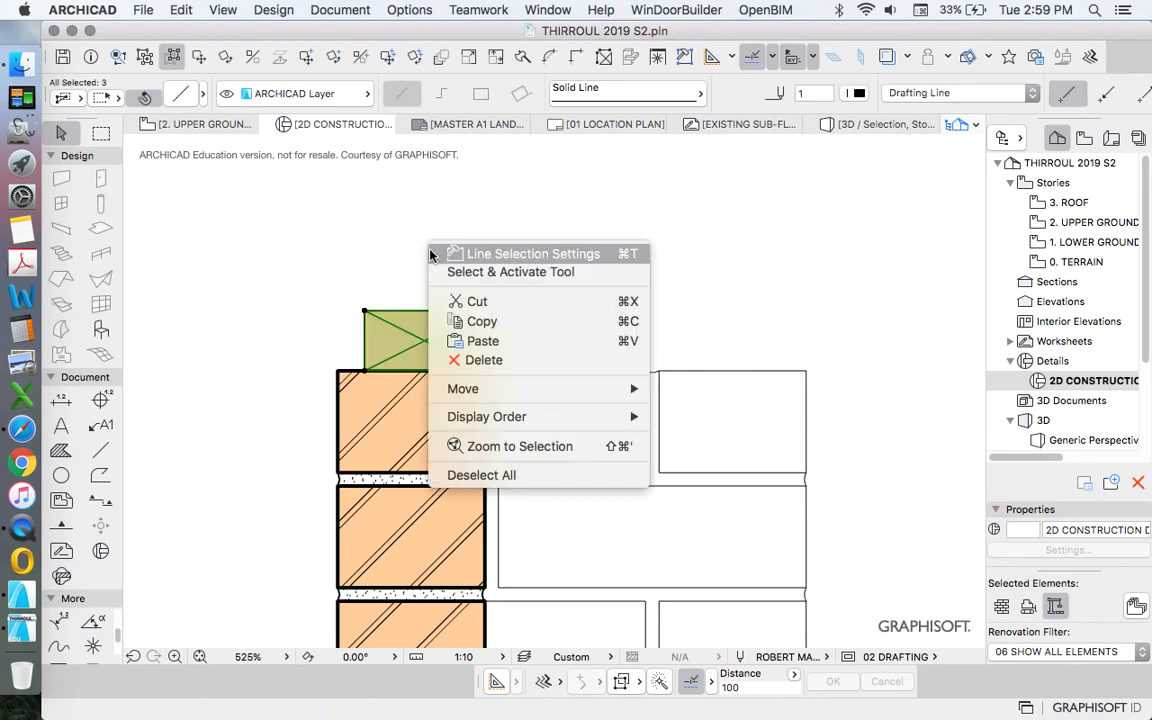
left_click(534, 388)
left_click(712, 460)
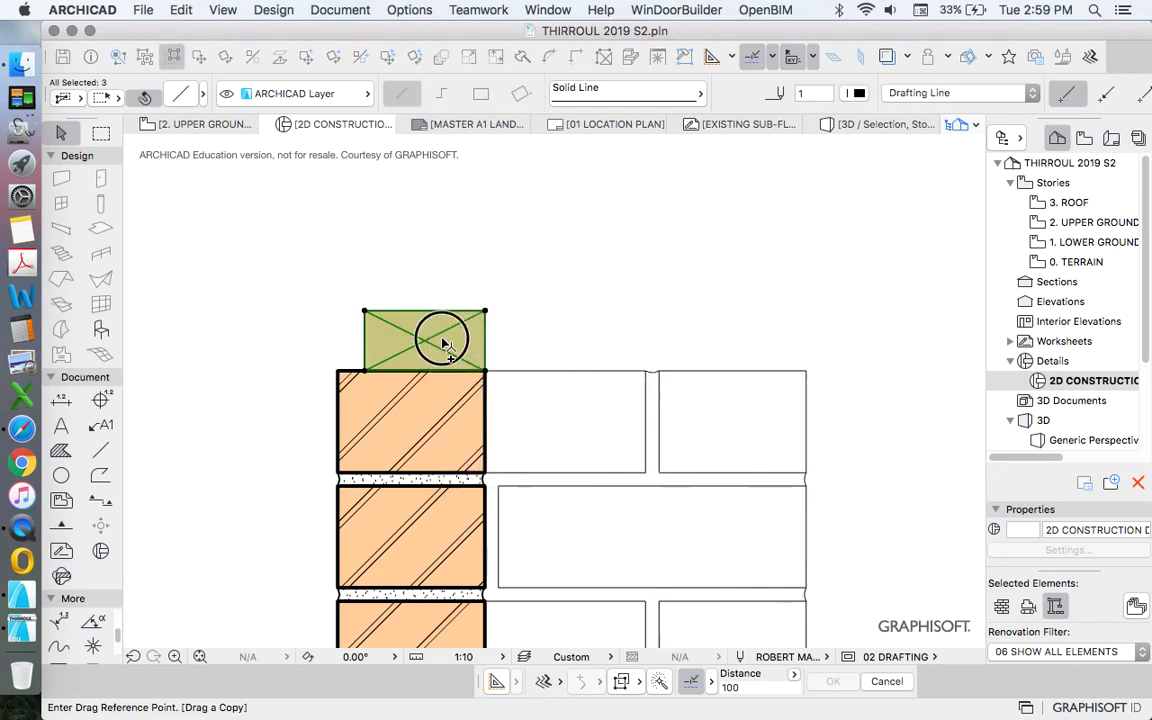
left_click(441, 338)
left_click(474, 232)
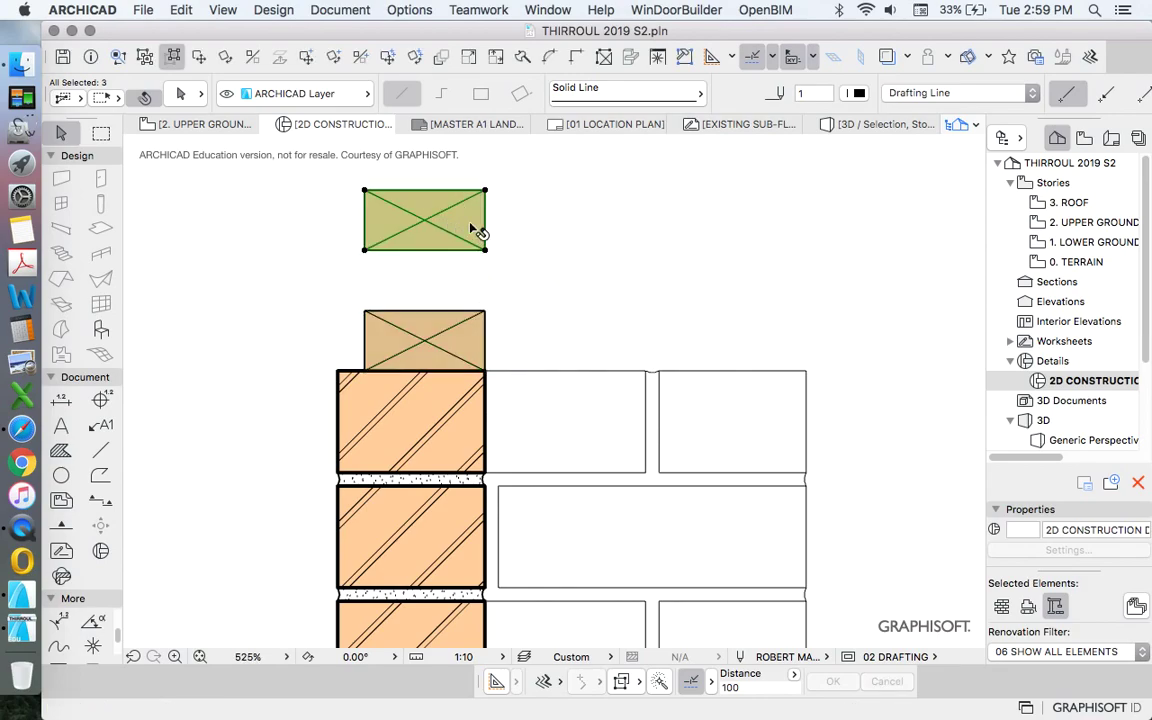
Rotate the copied plate a quarter turn counter-clockwise so that it stands upright.
right_click(530, 238)
mouse_move(600, 377)
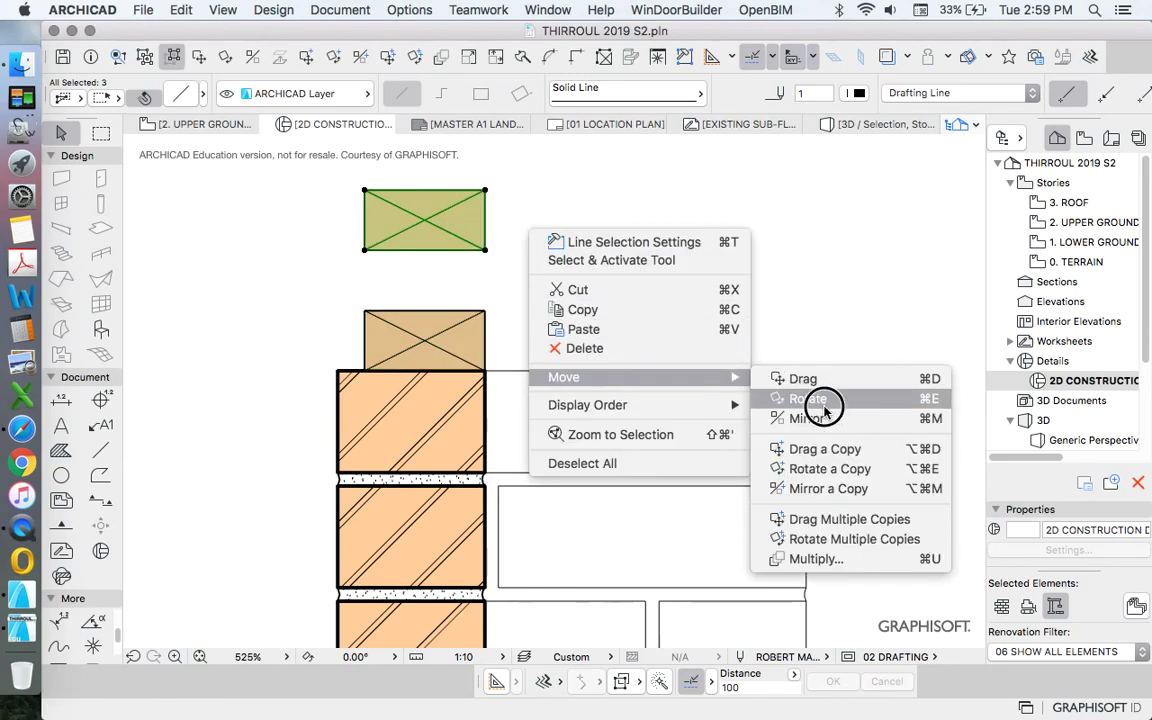
left_click(808, 399)
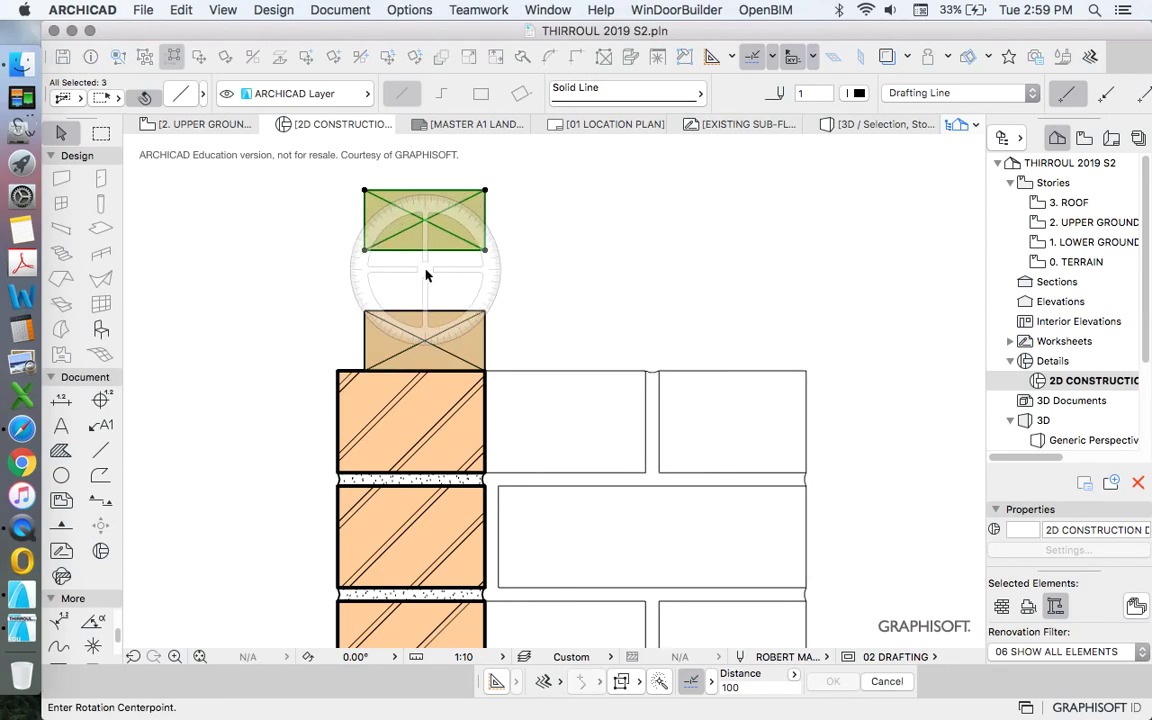
left_click(422, 267)
left_click(515, 266)
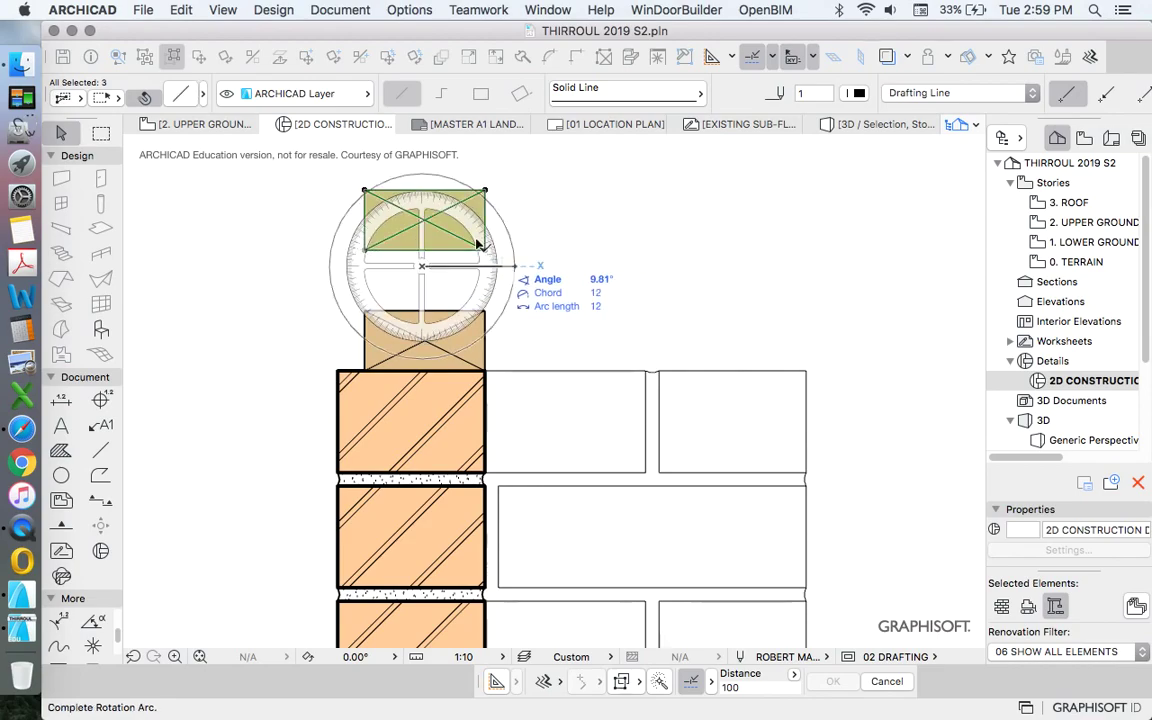
left_click(421, 184)
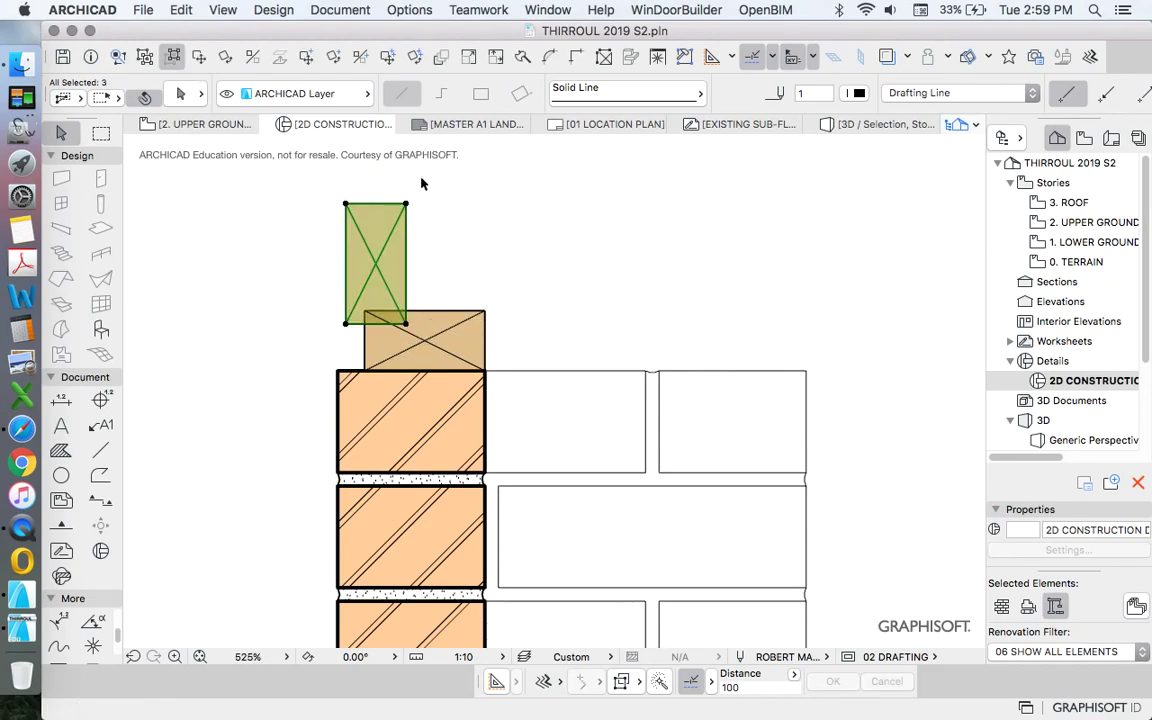
Move the upright member onto the horizontal plate, placing its lower-left corner on the plate's upper-left corner.
left_click(222, 56)
left_click(406, 203)
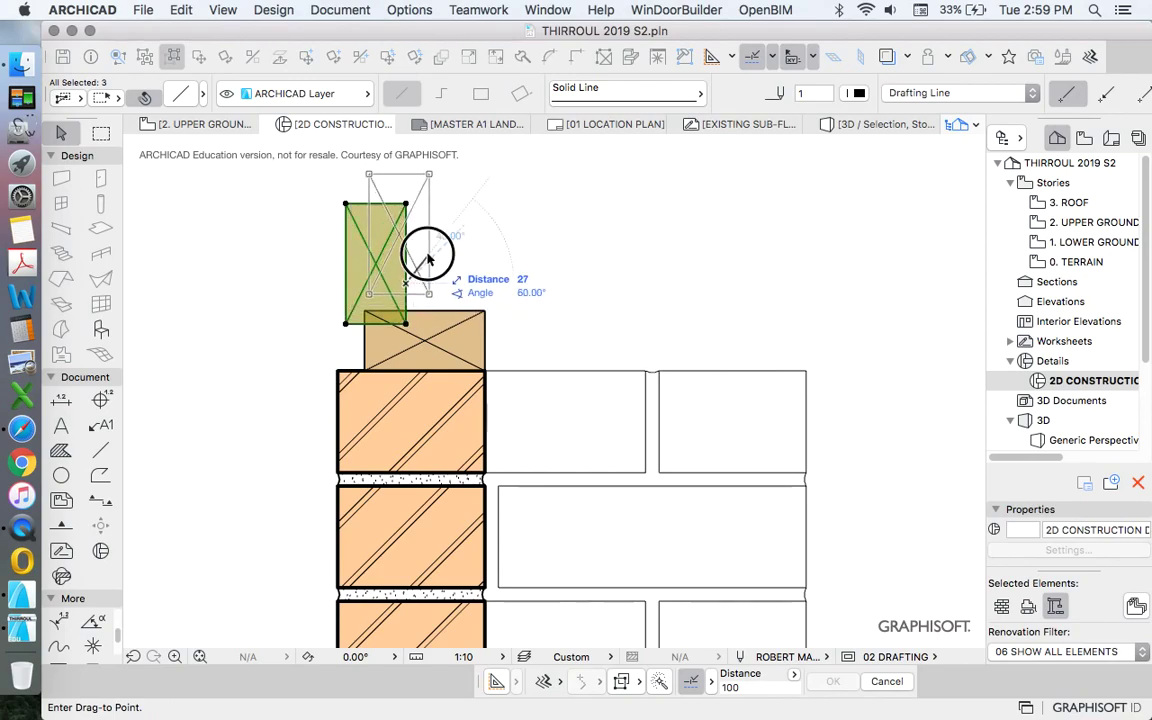
left_click(428, 173)
right_click(257, 226)
mouse_move(373, 373)
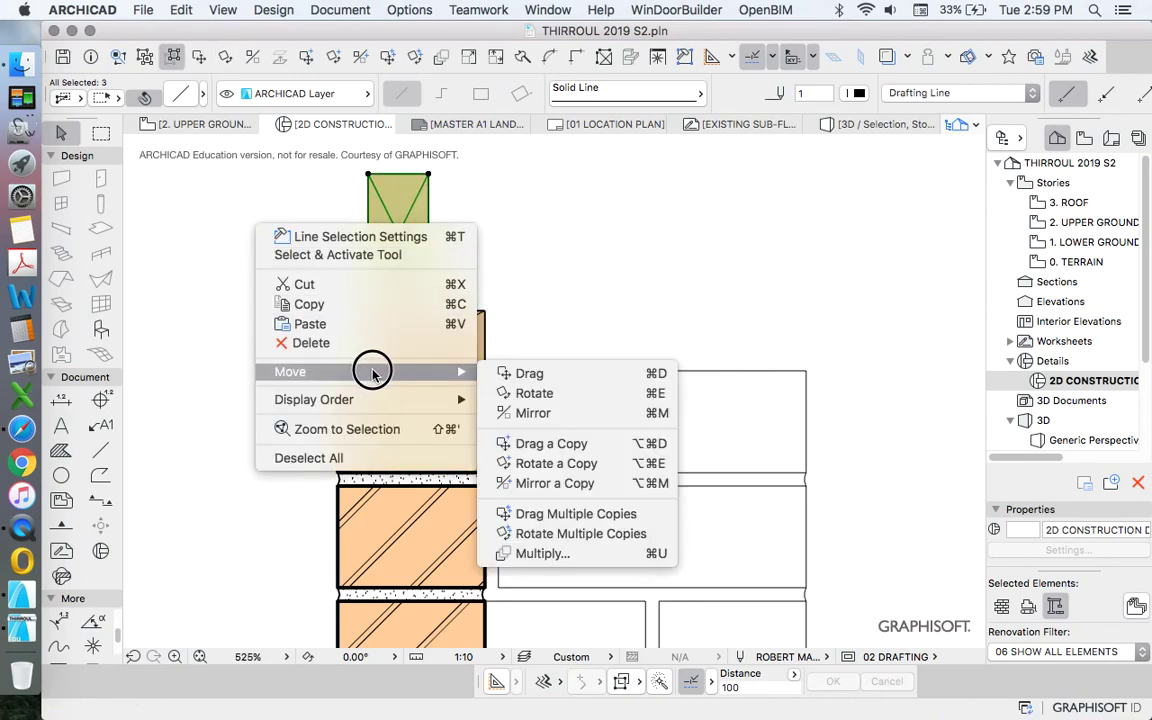
left_click(540, 373)
left_click(367, 296)
left_click(364, 311)
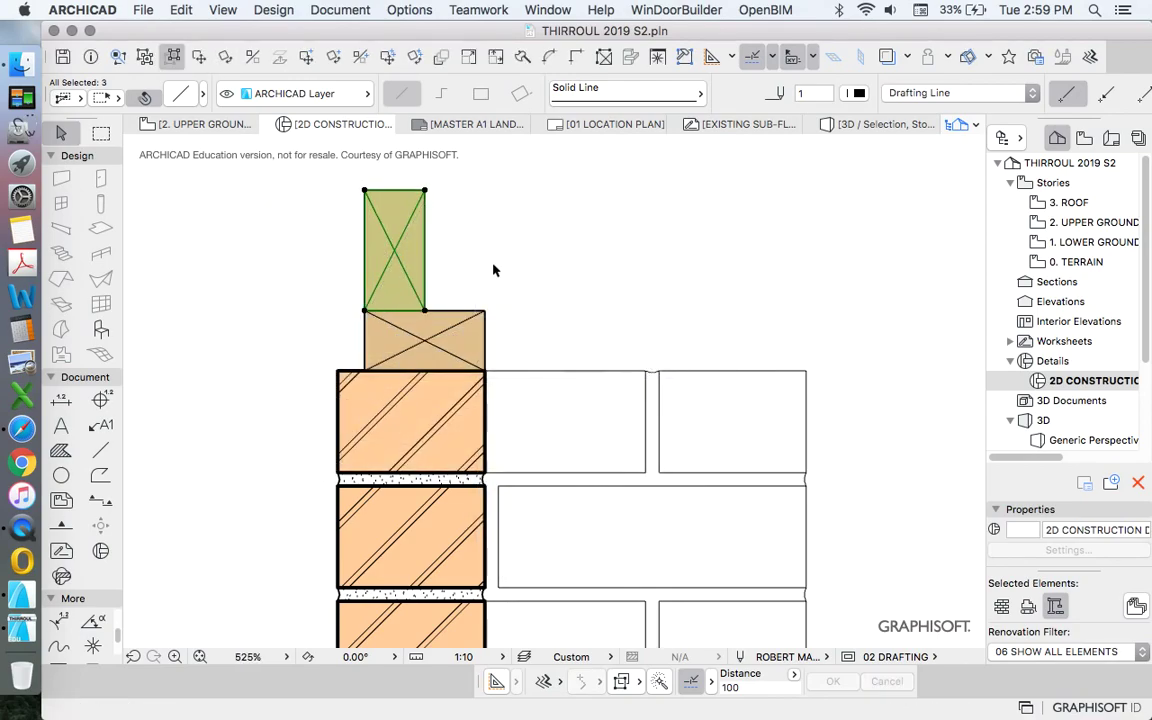
left_click(543, 321)
scroll(543, 321, "down", 5)
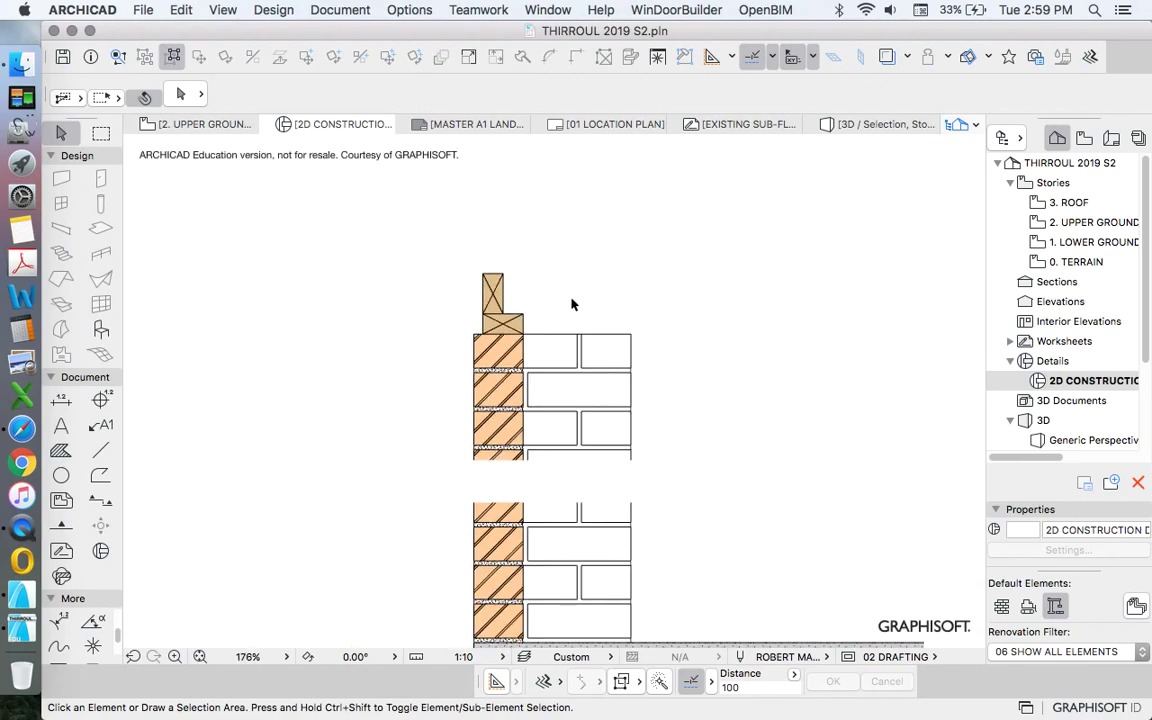
left_click(102, 452)
scroll(540, 267, "down", 2)
scroll(501, 314, "up", 4)
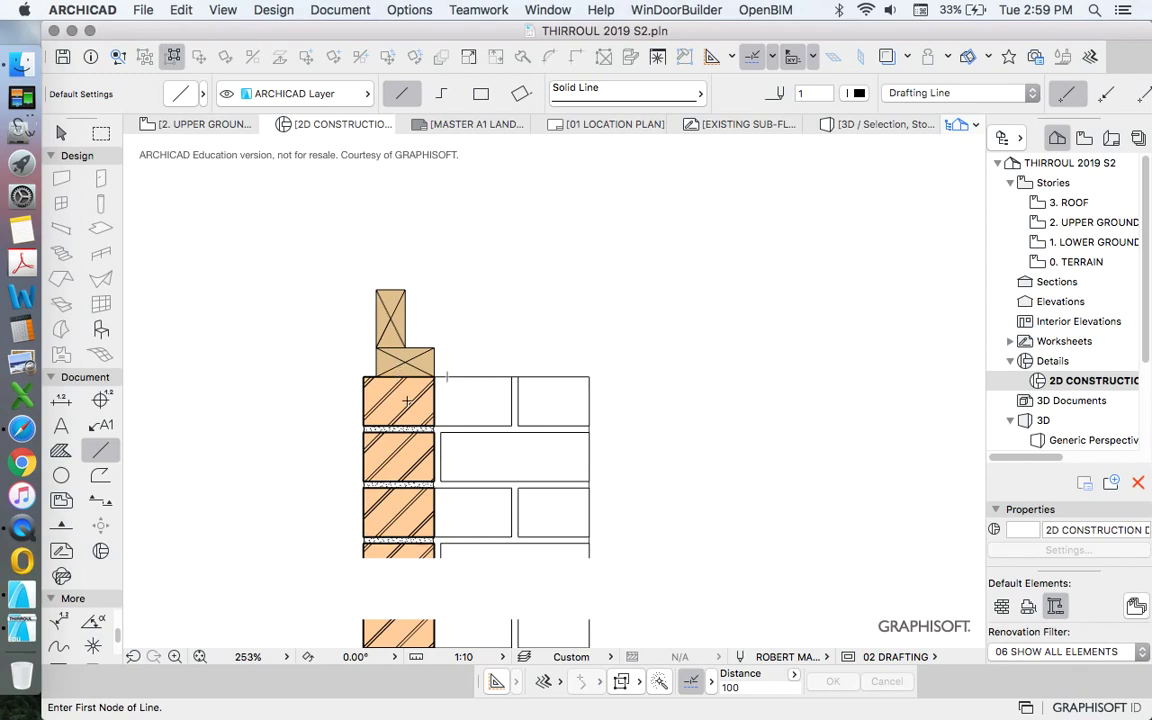
scroll(407, 401, "down", 2)
scroll(429, 324, "up", 3)
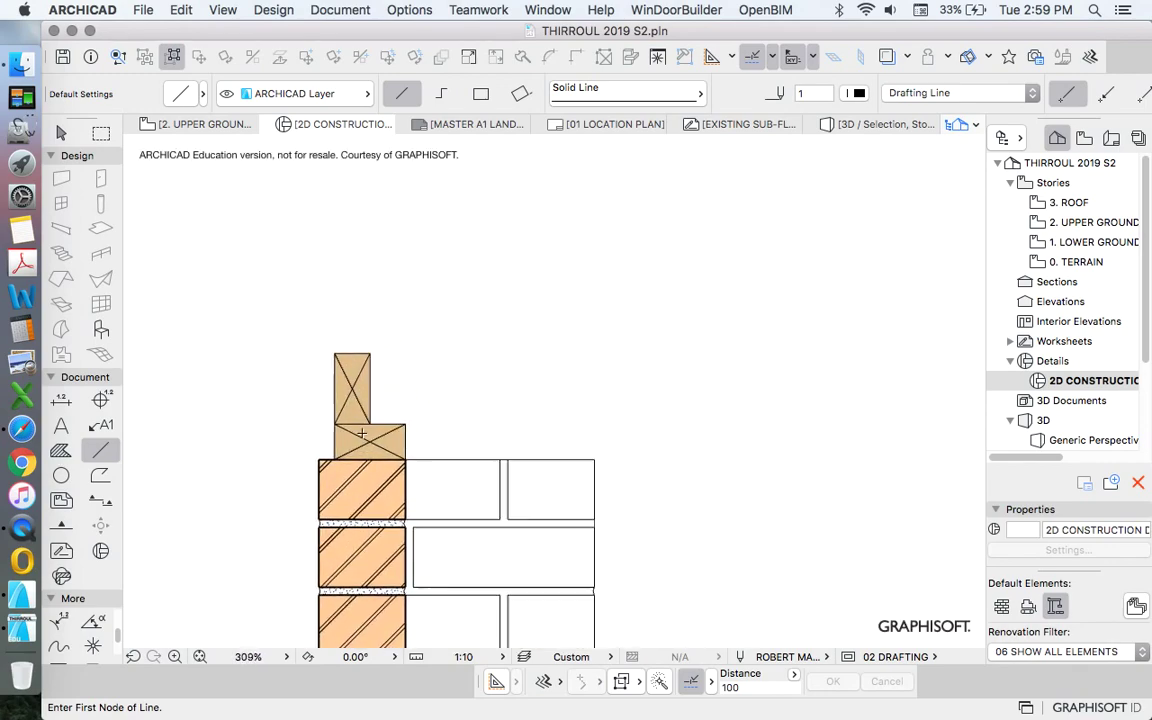
scroll(361, 433, "up", 2)
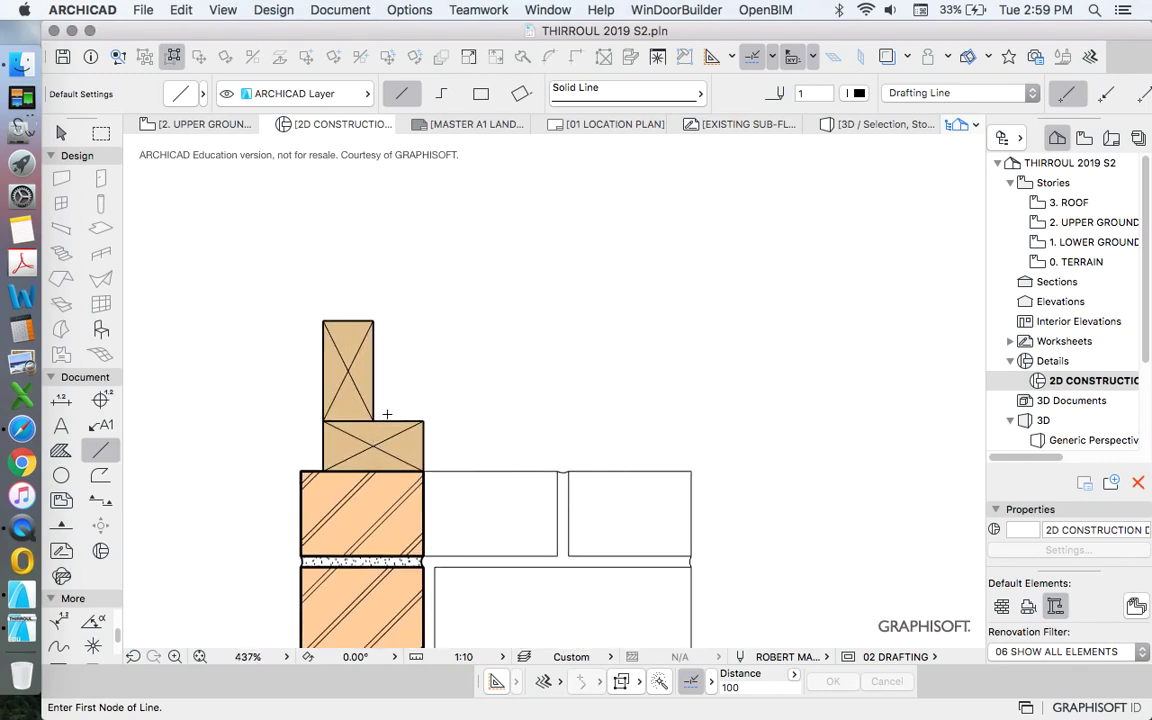
key("Escape")
Move the upright timber member with its diagonals straight down, placing its lower-left corner on the plate's lower-left corner at the wall top.
left_click_drag(395, 394, 309, 334)
right_click(269, 307)
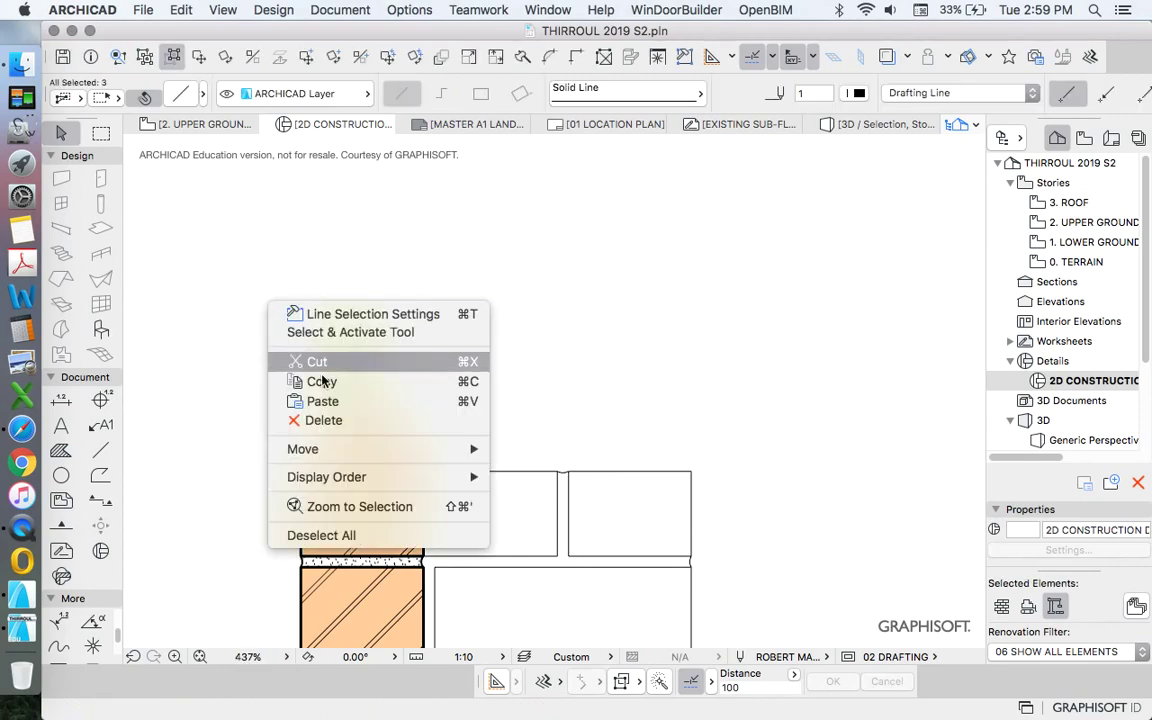
mouse_move(483, 443)
left_click(540, 450)
left_click(324, 422)
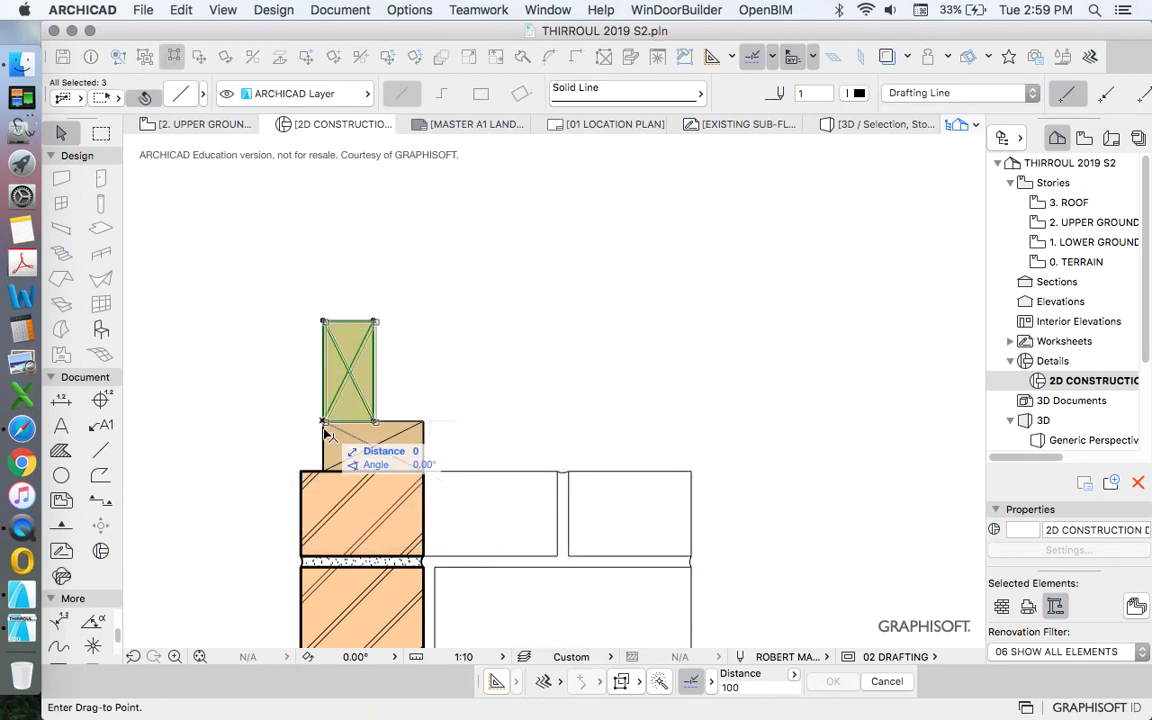
left_click(323, 472)
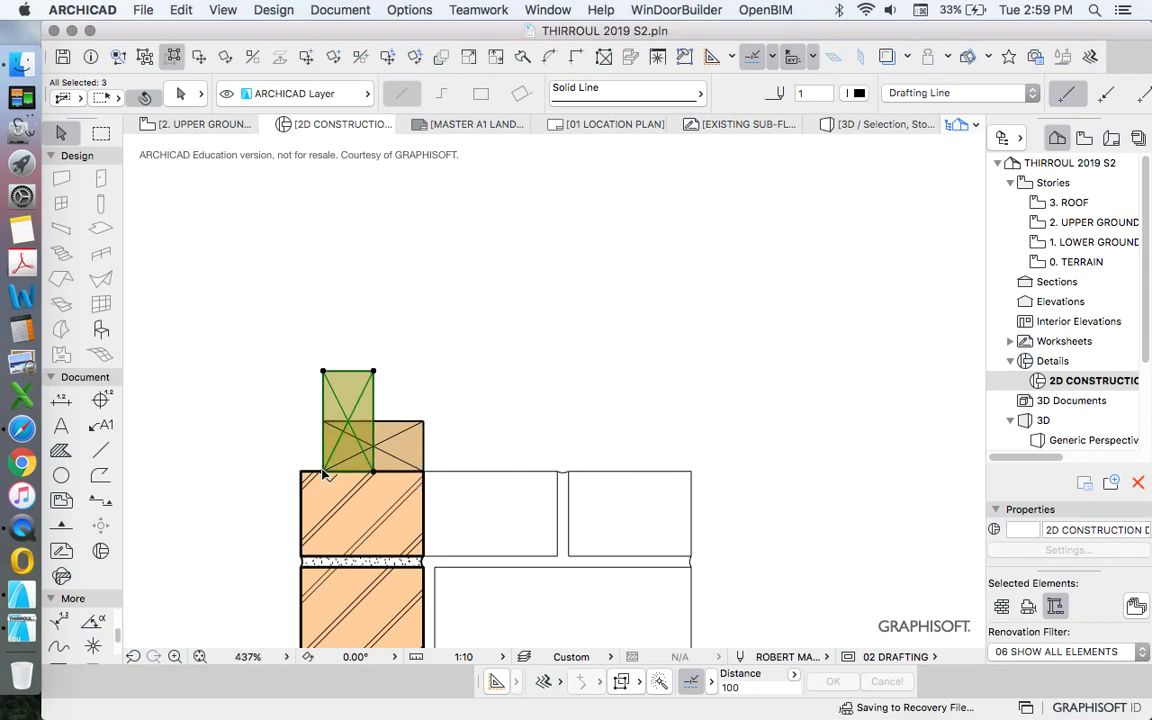
left_click(424, 381)
Draw a horizontal line from the upright member's top-right corner towards the right, ending beyond the brick courses and the slab's right end.
scroll(429, 458, "down", 5)
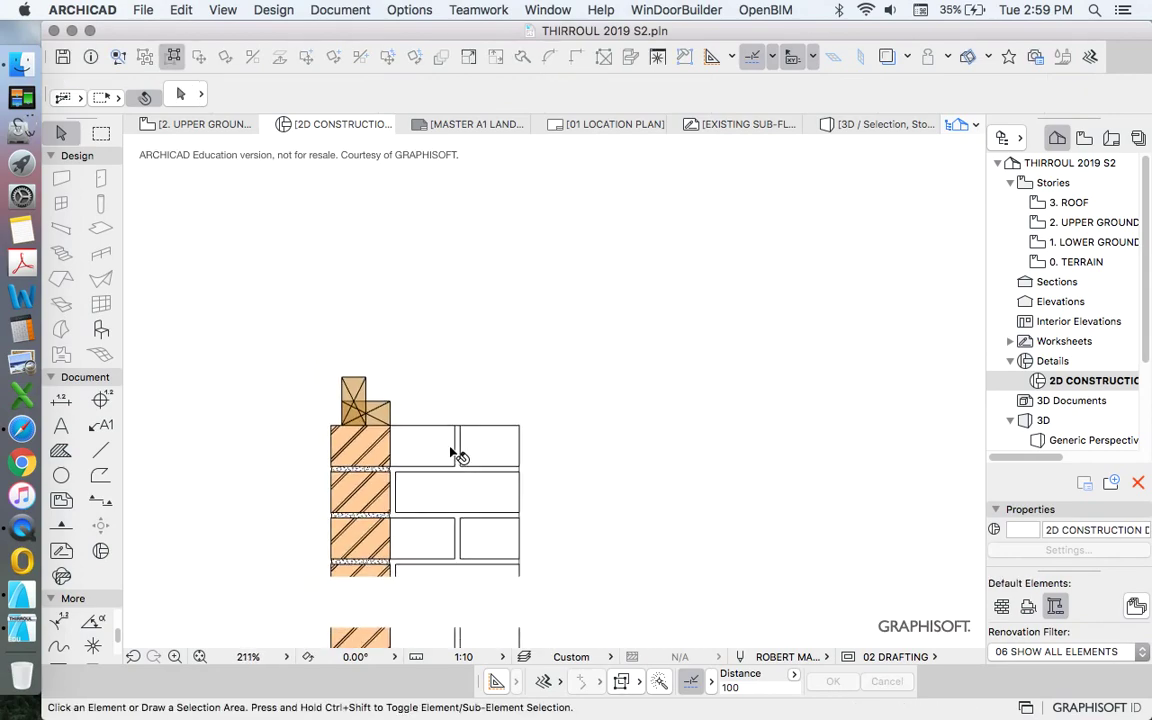
left_click(101, 451)
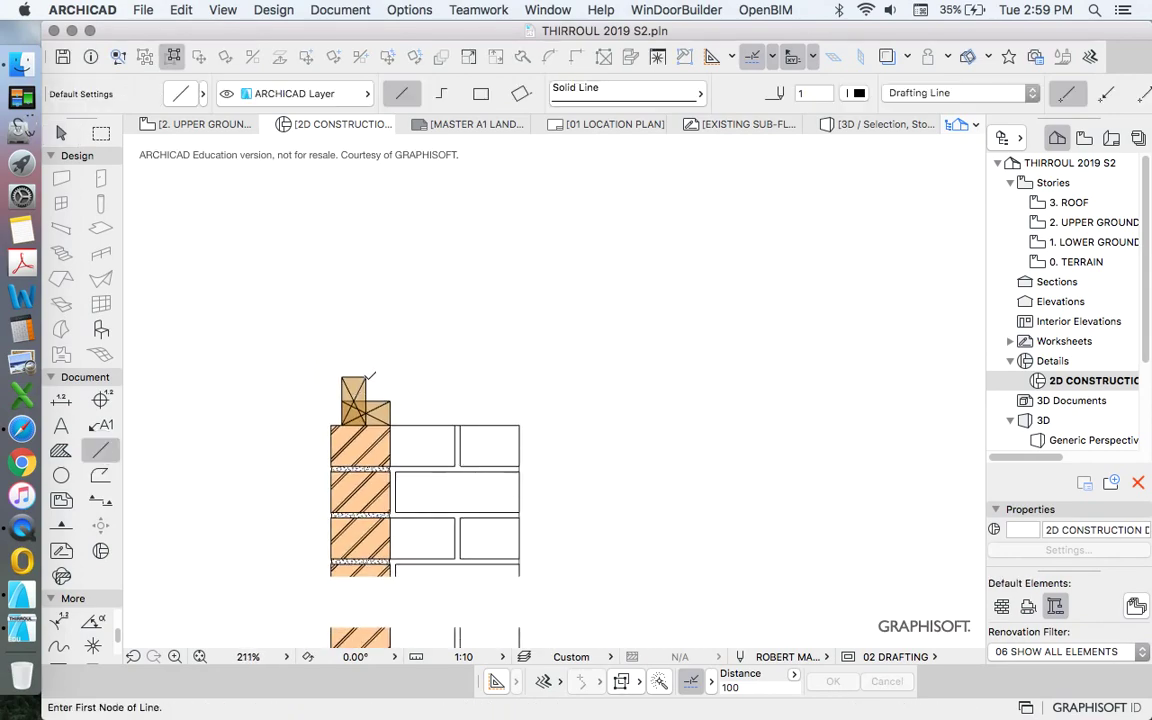
left_click(365, 376)
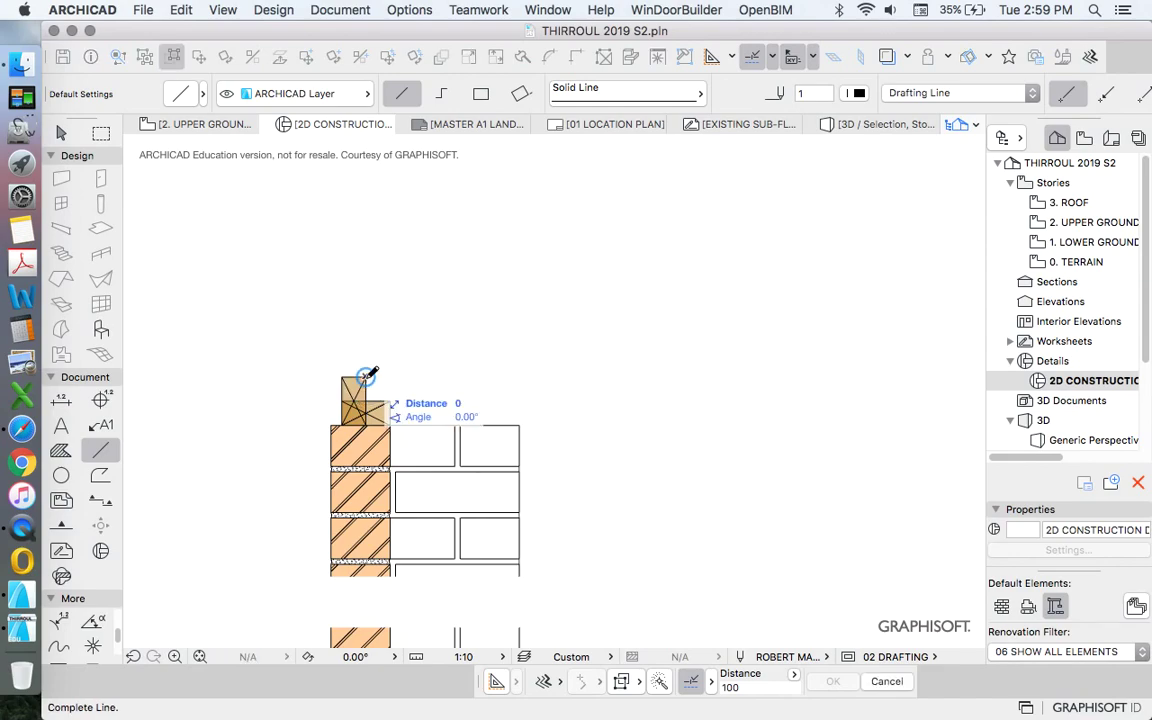
scroll(365, 378, "down", 2)
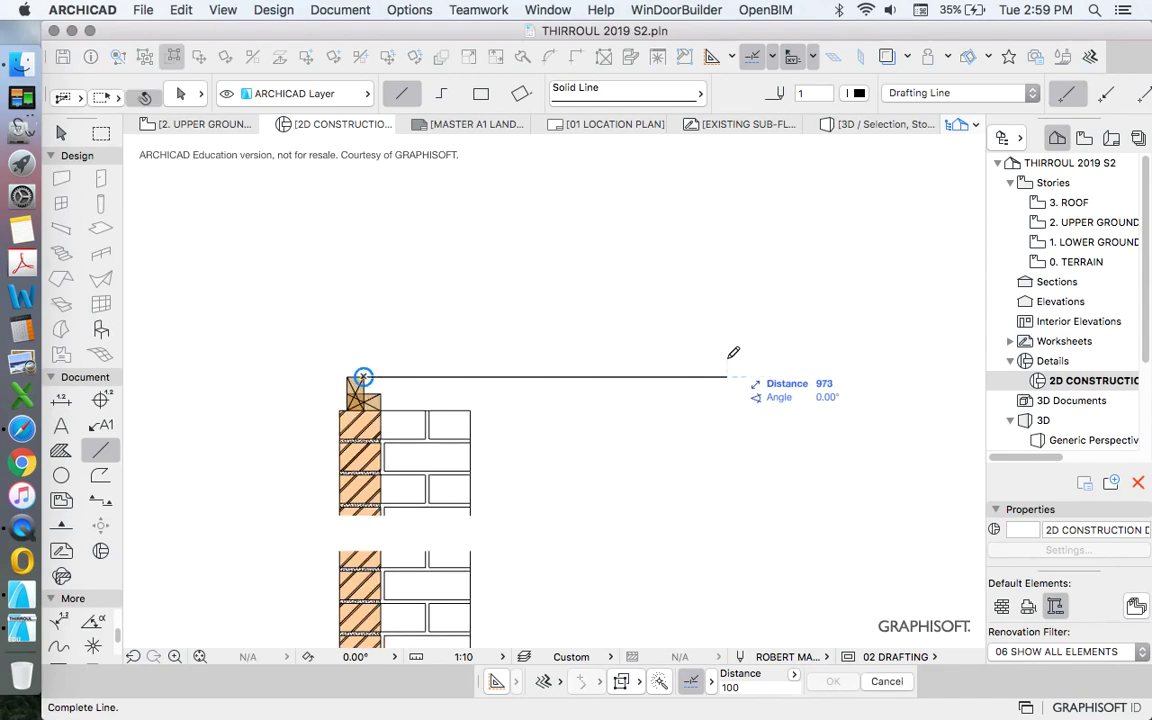
left_click(812, 360)
scroll(468, 373, "up", 2)
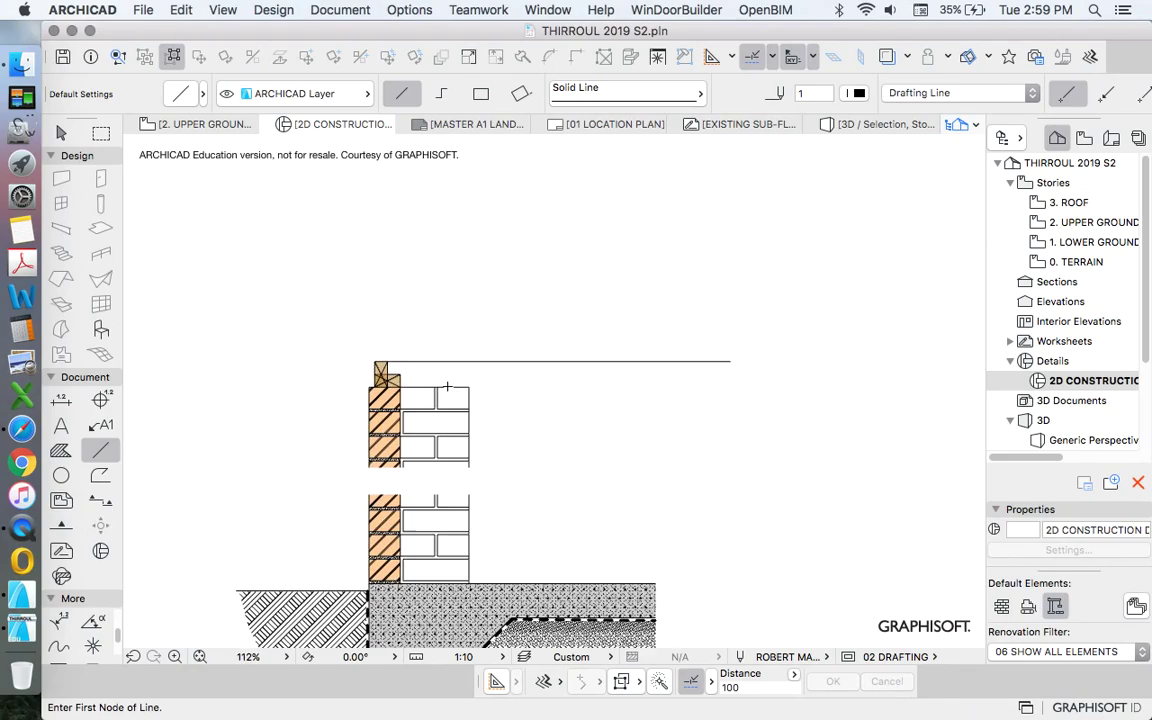
Draw a second horizontal line along the top of the brick wall, from the plate's lower-right corner to beyond the slab's right end.
left_click(357, 389)
scroll(362, 387, "down", 2)
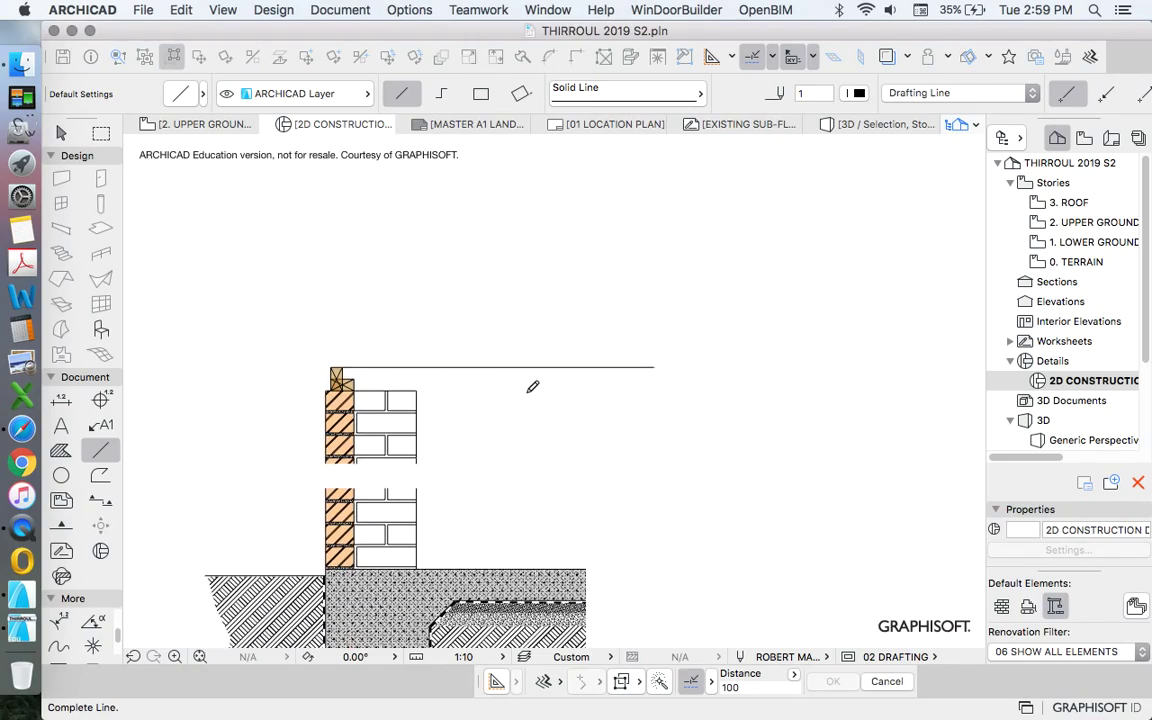
left_click(664, 390)
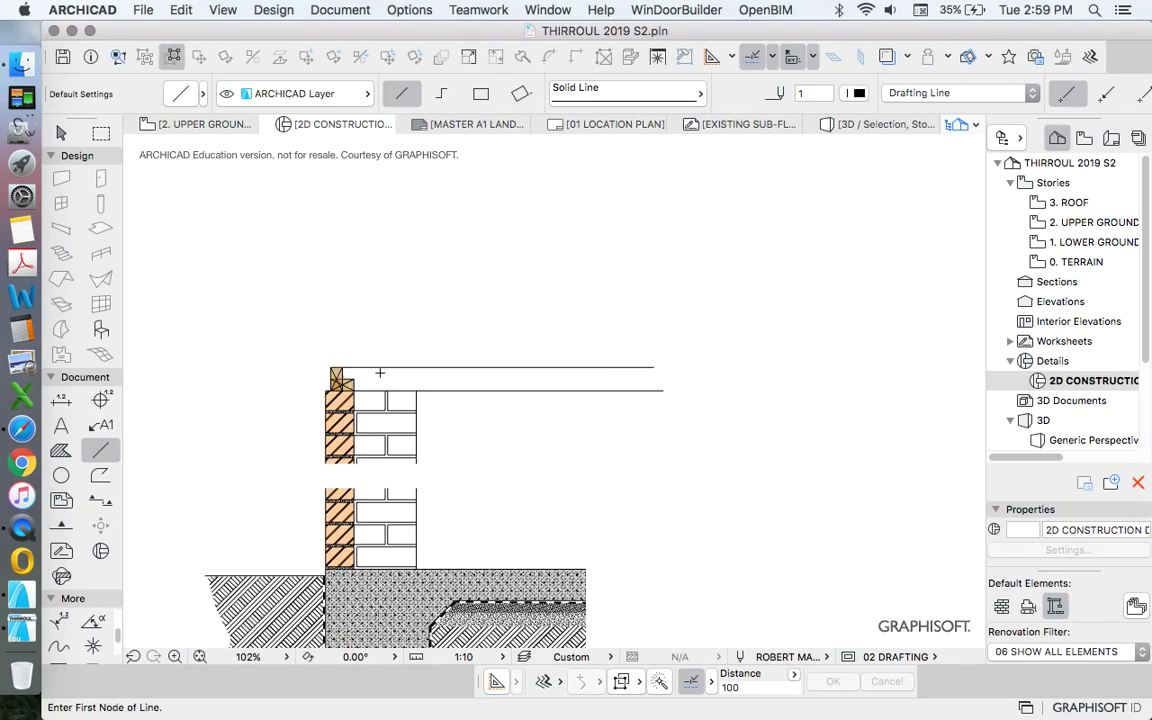
key("Escape")
scroll(384, 378, "up", 4)
left_click_drag(666, 430, 613, 275)
scroll(616, 365, "down", 2)
scroll(614, 365, "down", 2)
left_click(563, 378)
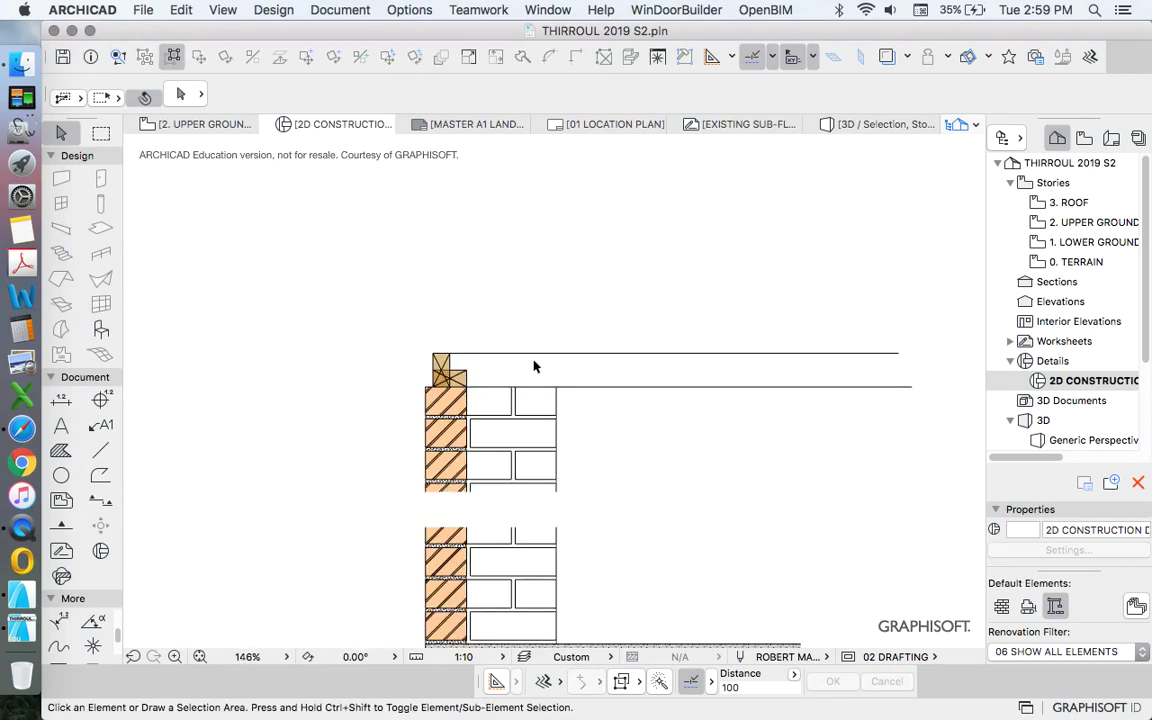
Move the upright member with its diagonals 90 mm straight up, so its lower-right corner meets the start of the upper horizontal line.
scroll(452, 341, "up", 7)
left_click(360, 393)
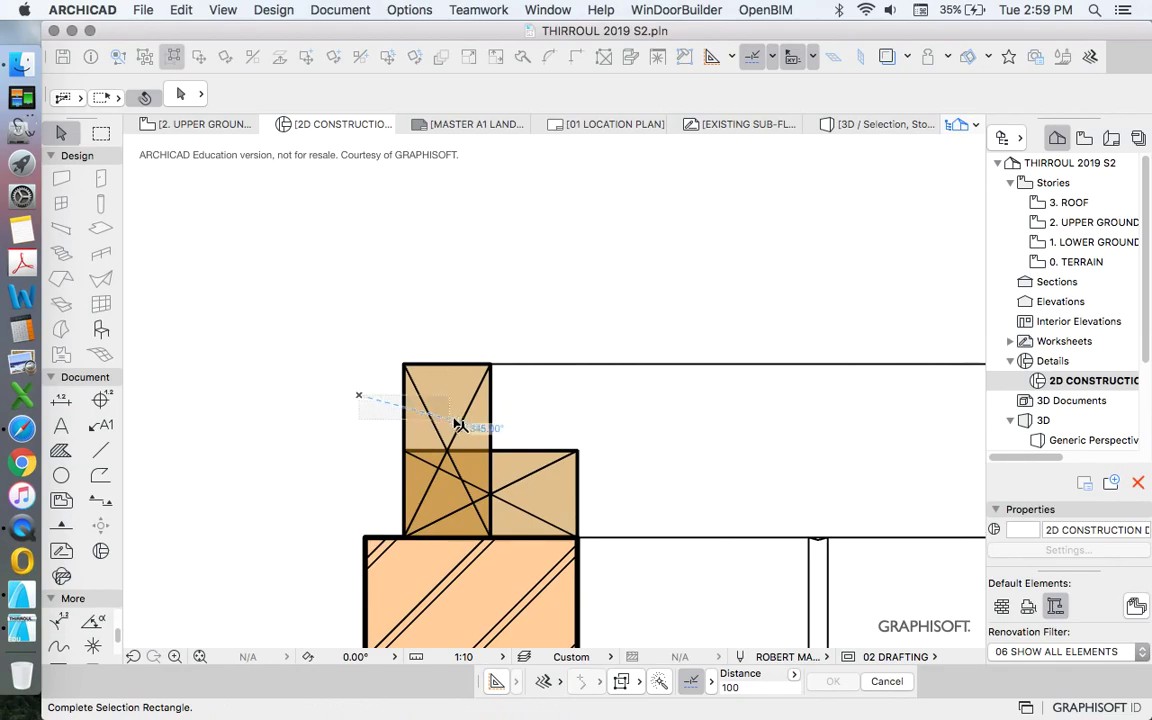
left_click(465, 430)
right_click(314, 283)
mouse_move(432, 417)
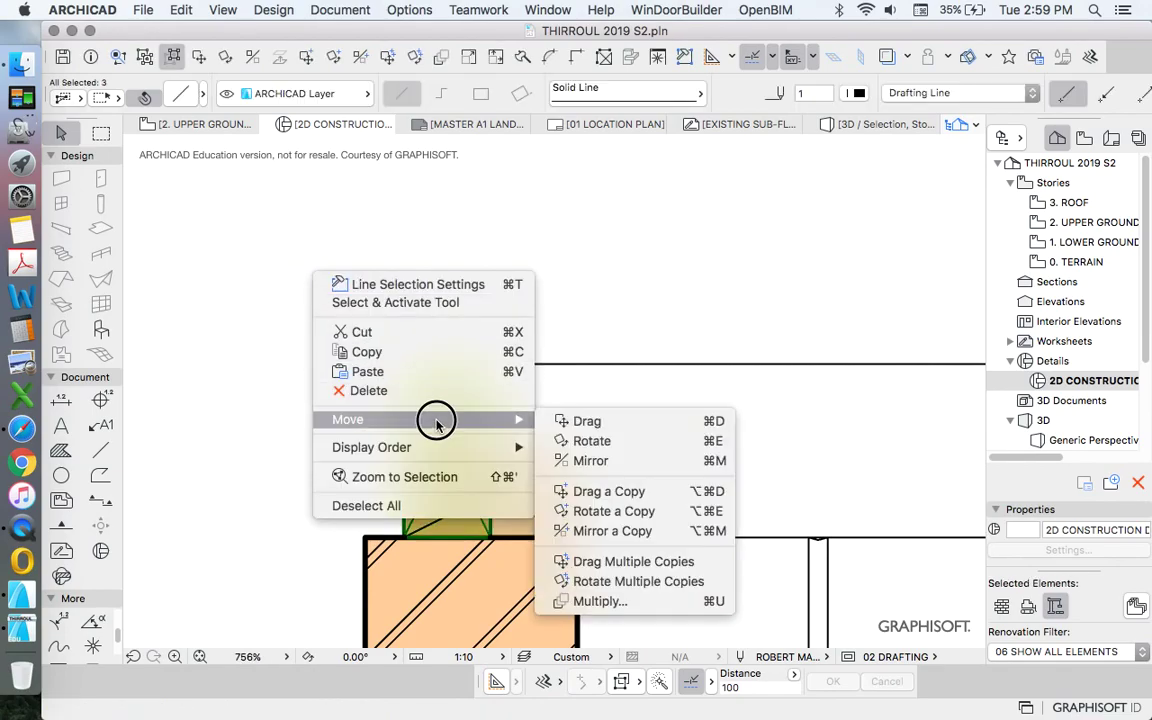
left_click(586, 419)
left_click(492, 537)
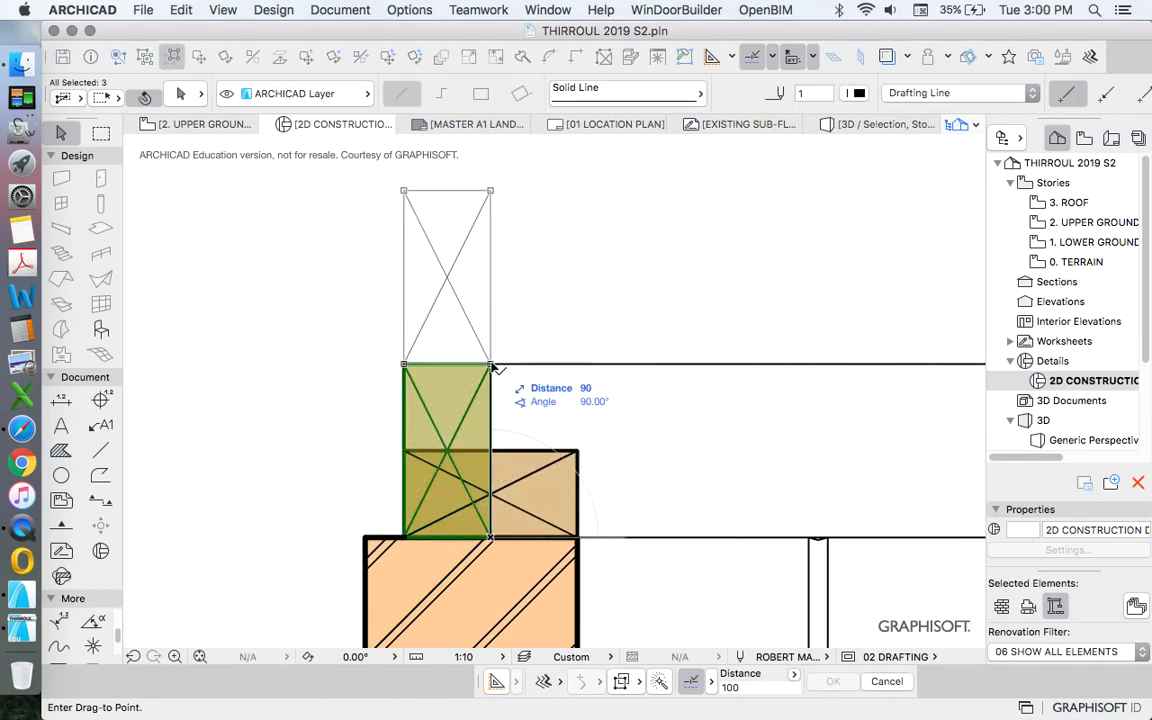
left_click(491, 363)
scroll(455, 365, "down", 3)
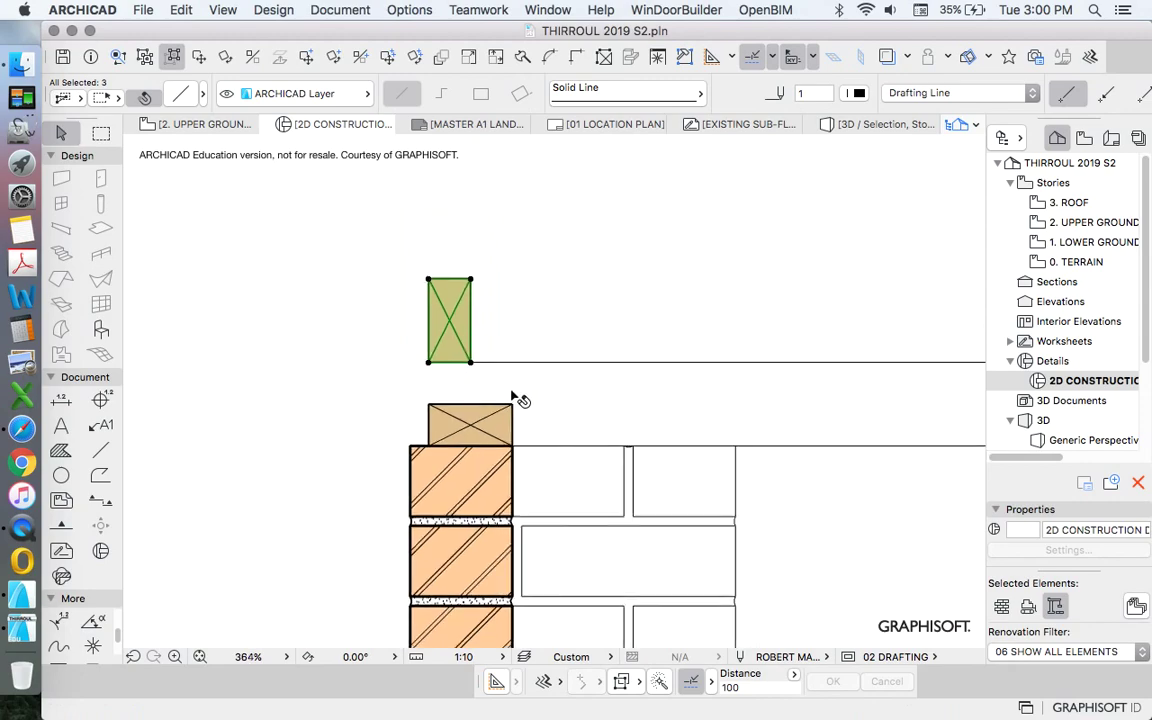
left_click(478, 318)
left_click(470, 318)
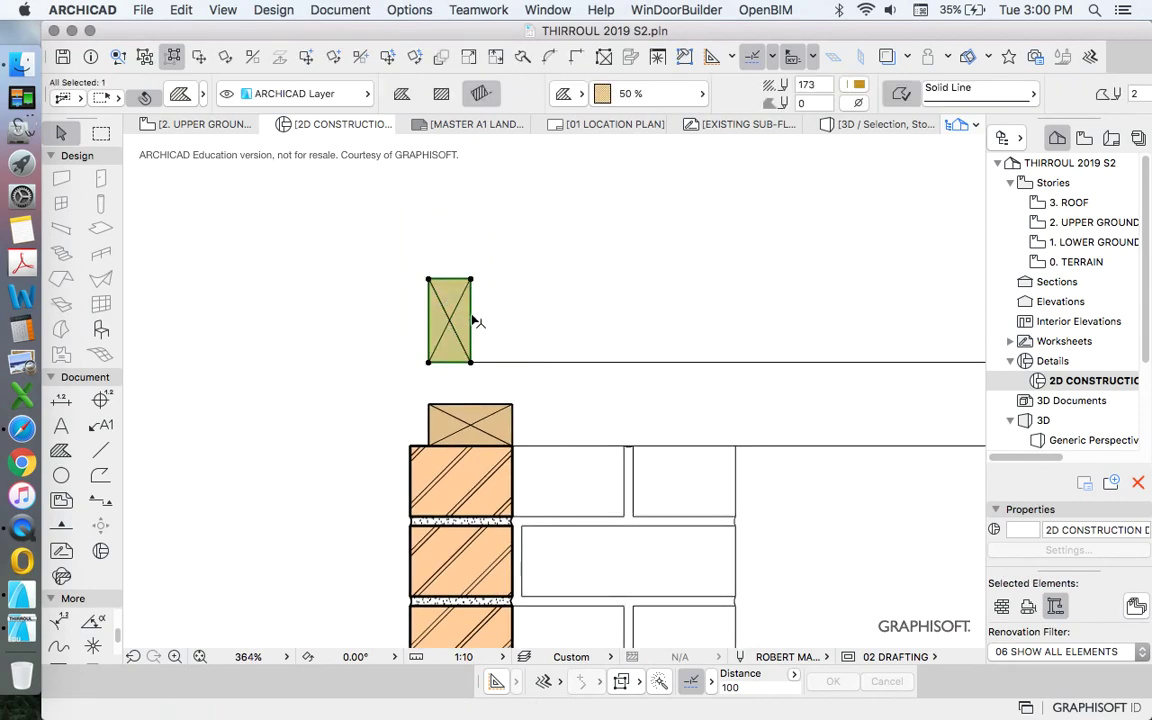
left_click(470, 316)
scroll(489, 304, "up", 2)
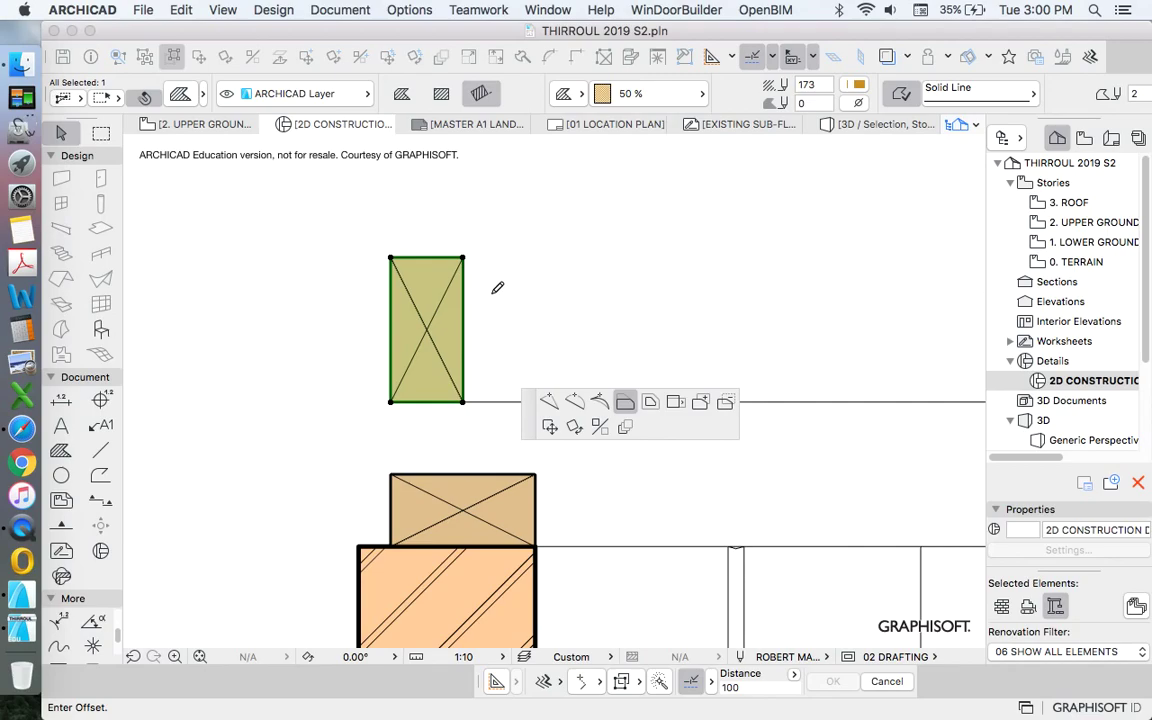
key("Escape")
key("Escape")
Draw a vertical line from the upright member's lower-left corner down to the plate to close the gap between them.
scroll(427, 367, "down", 4)
scroll(427, 367, "down", 4)
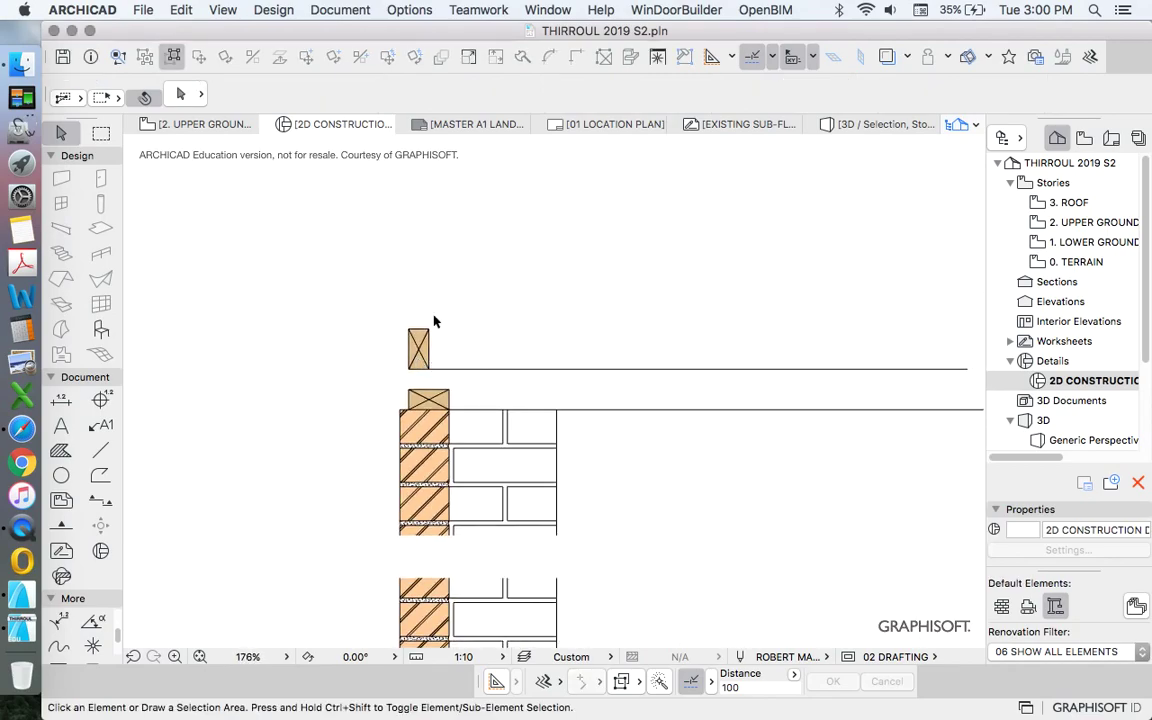
scroll(455, 437, "up", 4)
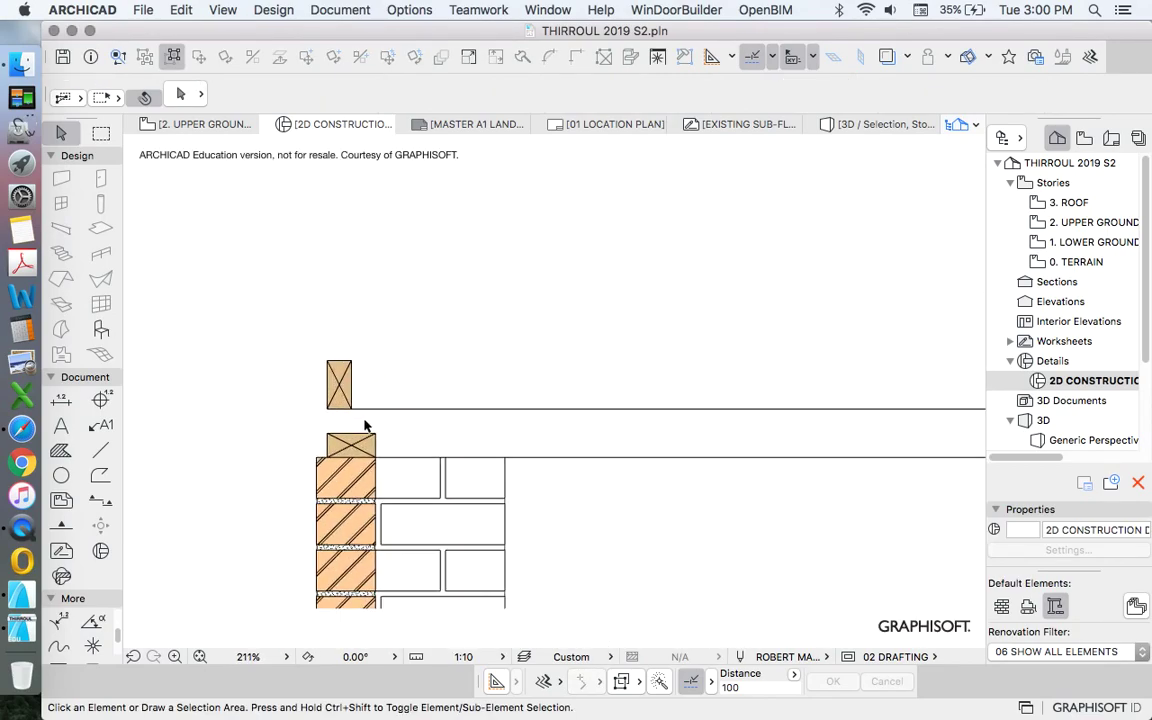
scroll(364, 420, "up", 2)
left_click(380, 405, "alt")
left_click(313, 404)
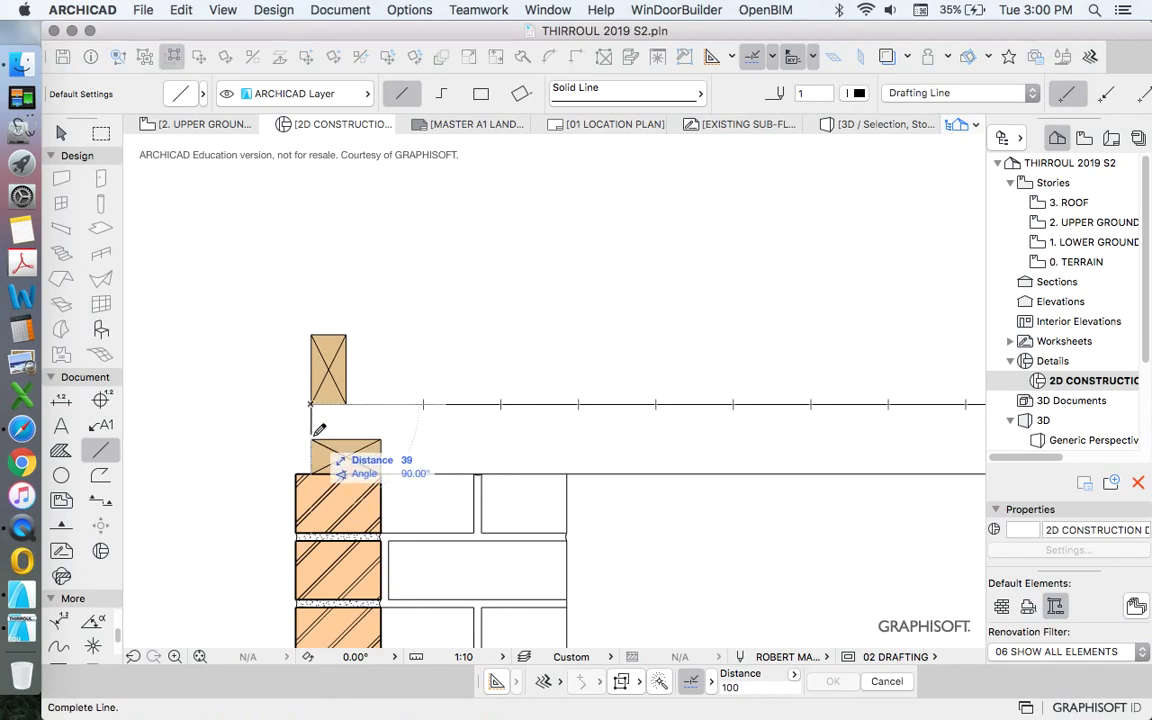
key("Escape")
scroll(355, 375, "down", 3)
scroll(355, 373, "down", 2)
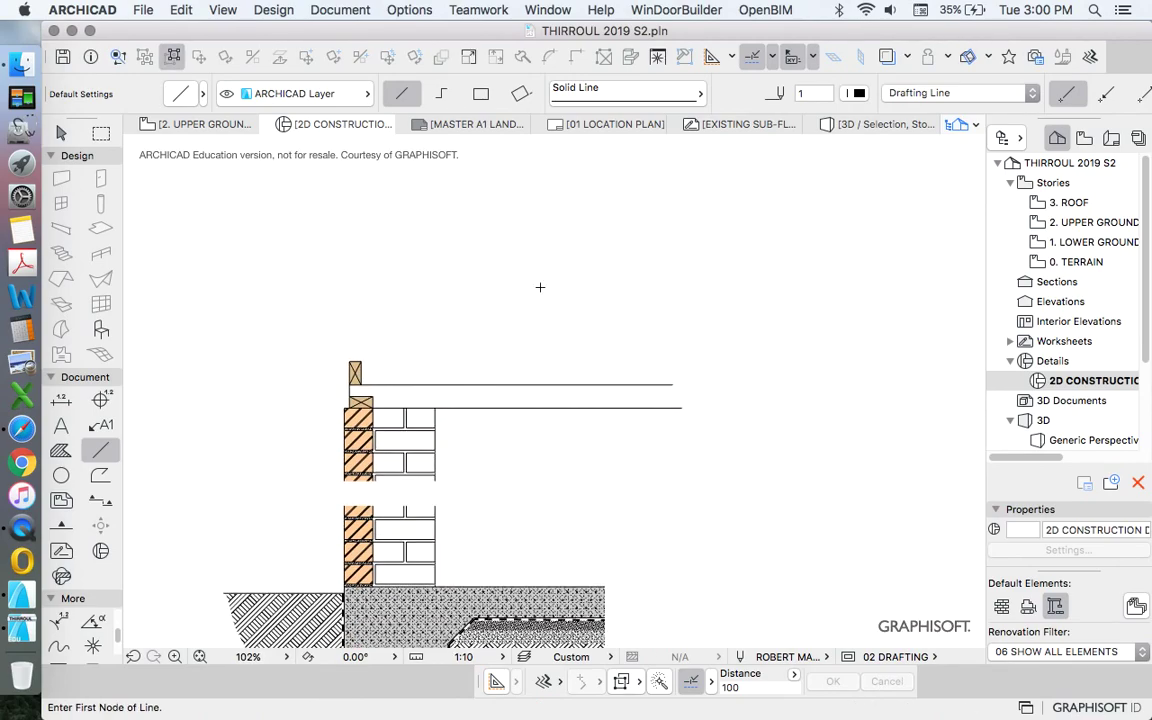
scroll(441, 371, "up", 5)
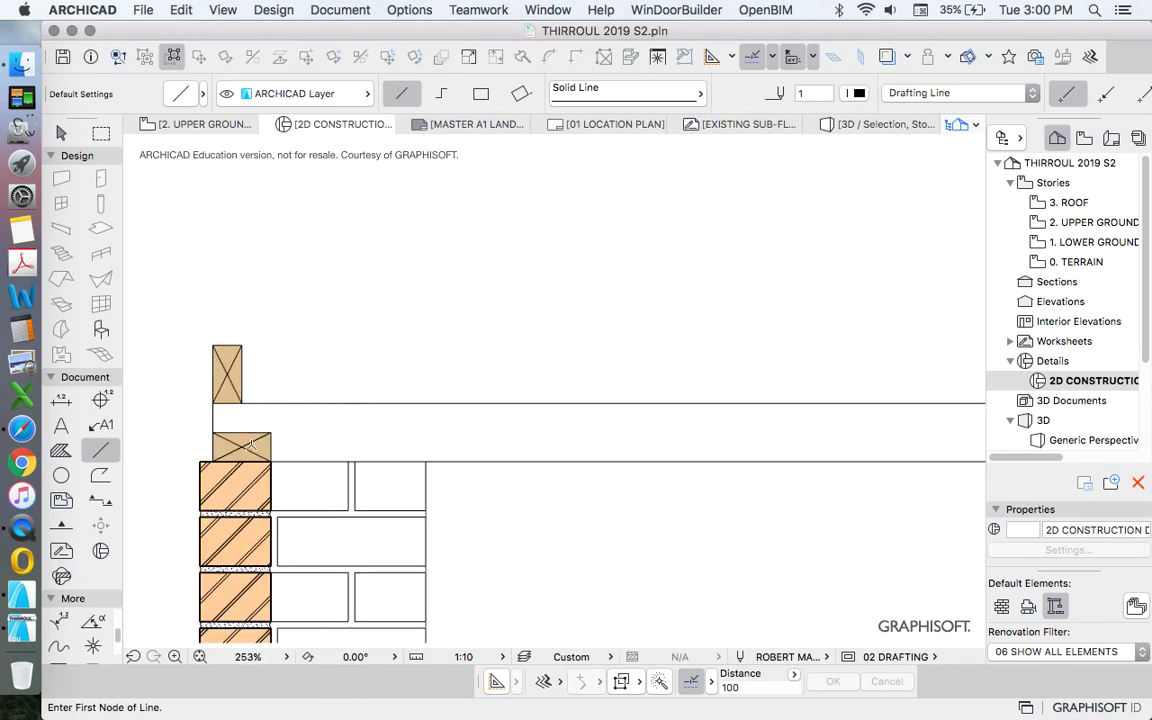
scroll(221, 406, "up", 3)
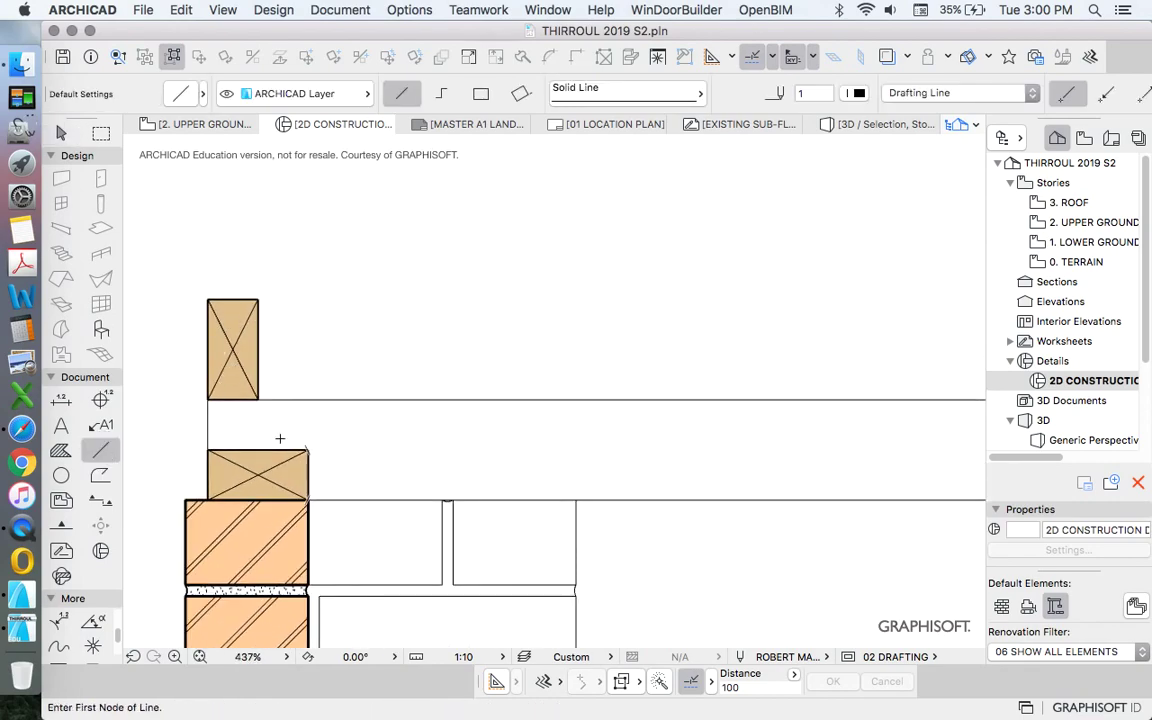
scroll(280, 437, "up", 2)
left_click(329, 447)
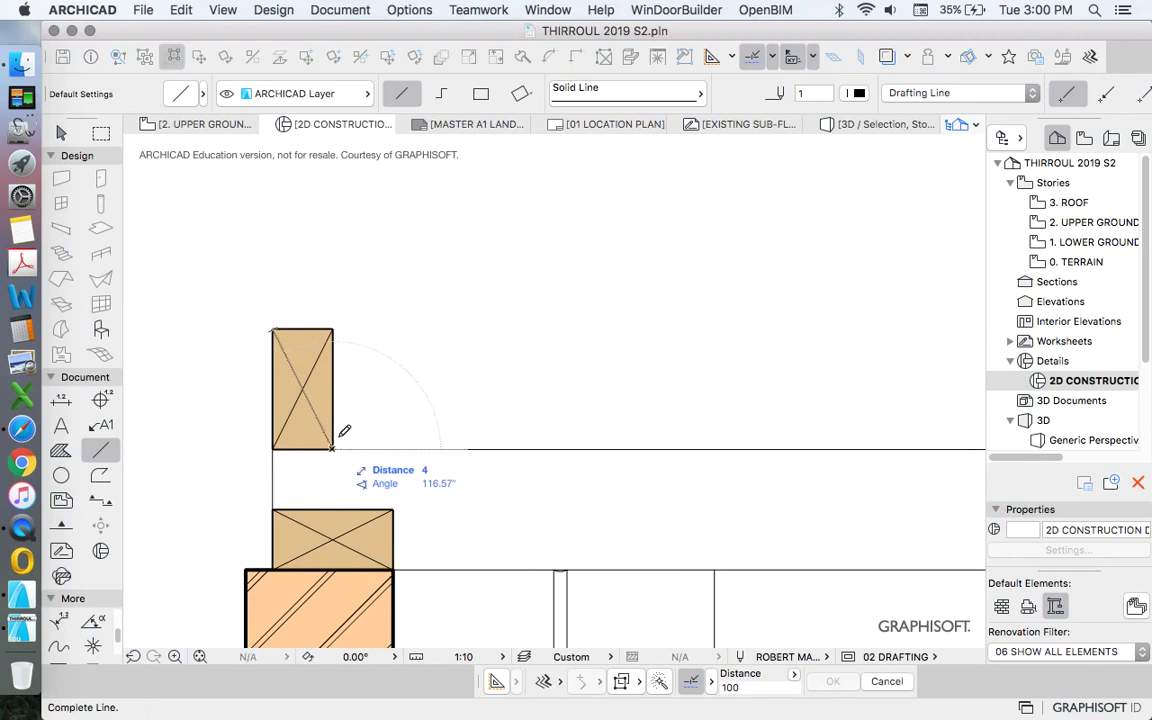
key("Escape")
key("Escape")
left_click(305, 329)
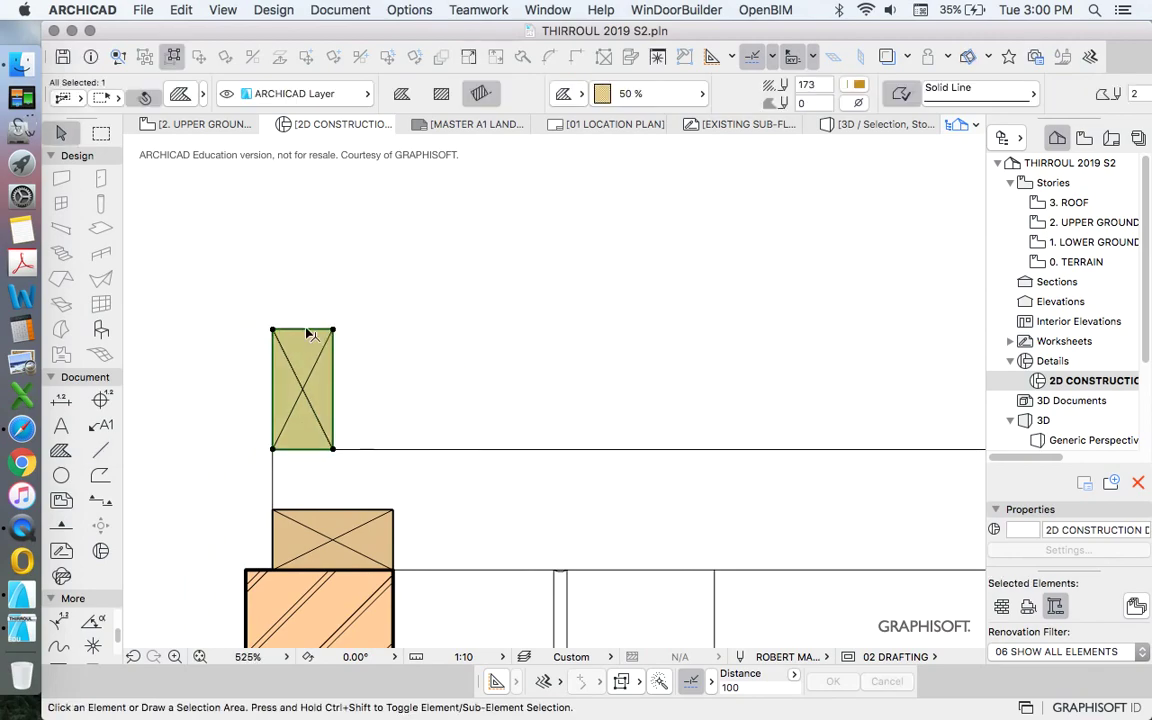
left_click(305, 329)
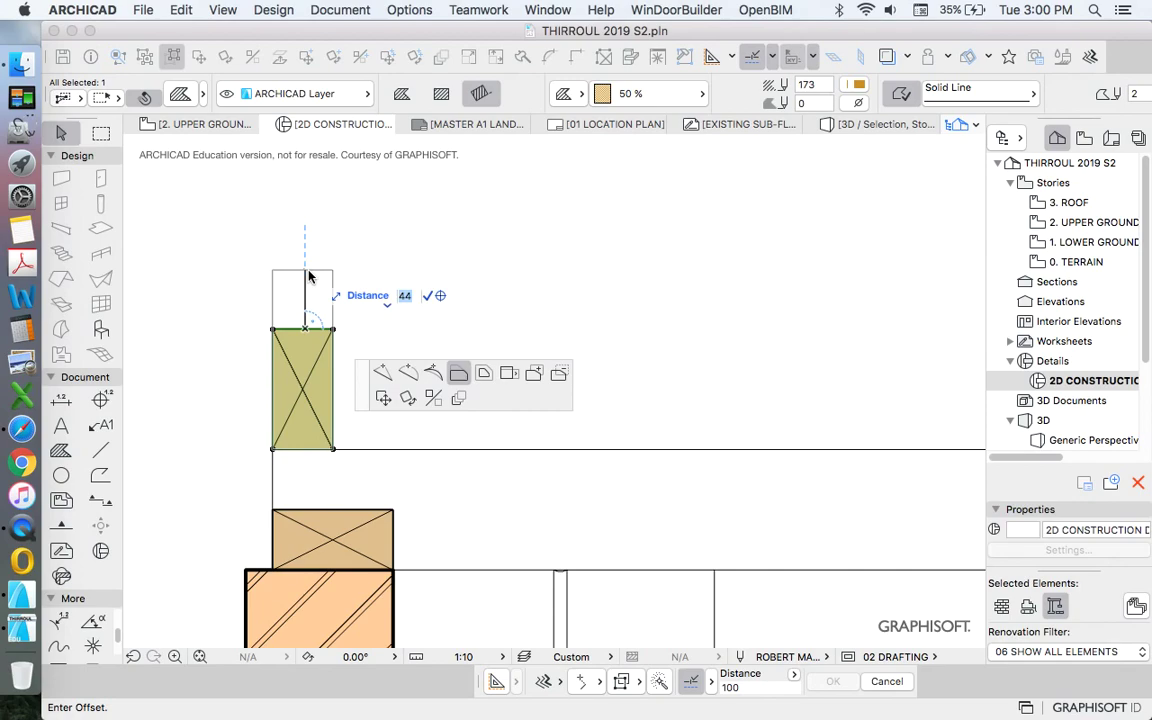
key("Escape")
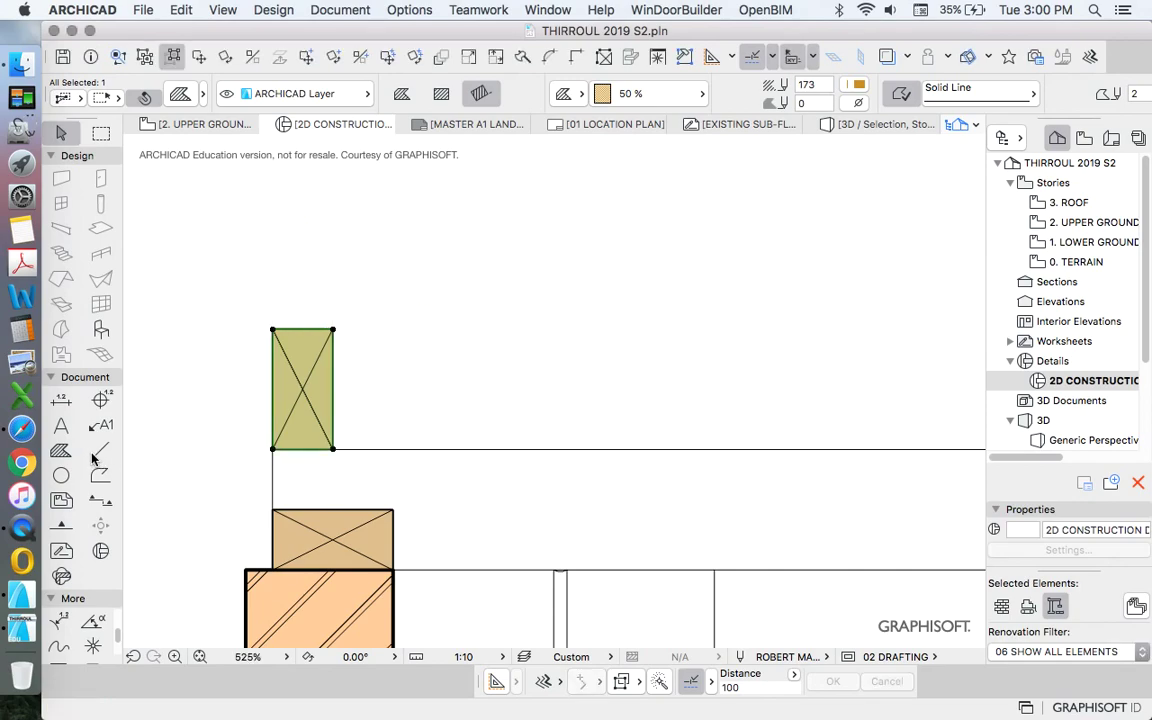
Draw a vertical line from the middle of the upright member's bottom edge up through the member, ending above its top edge.
left_click(100, 451)
left_click(306, 450)
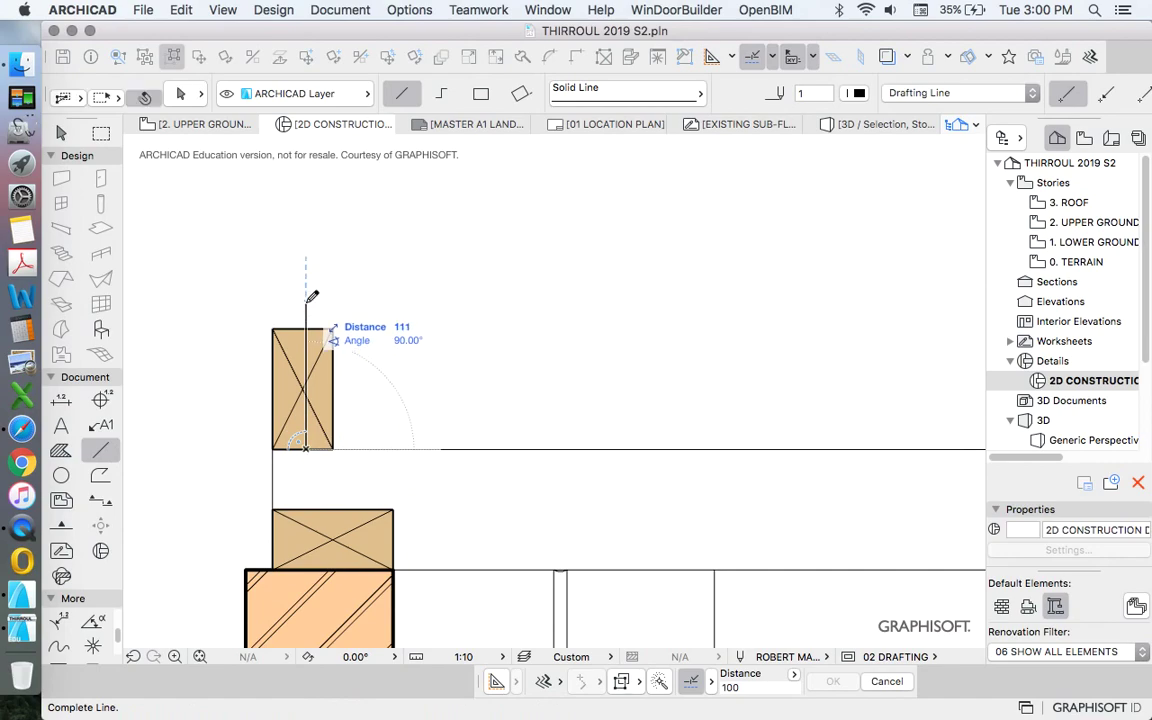
left_click(306, 256)
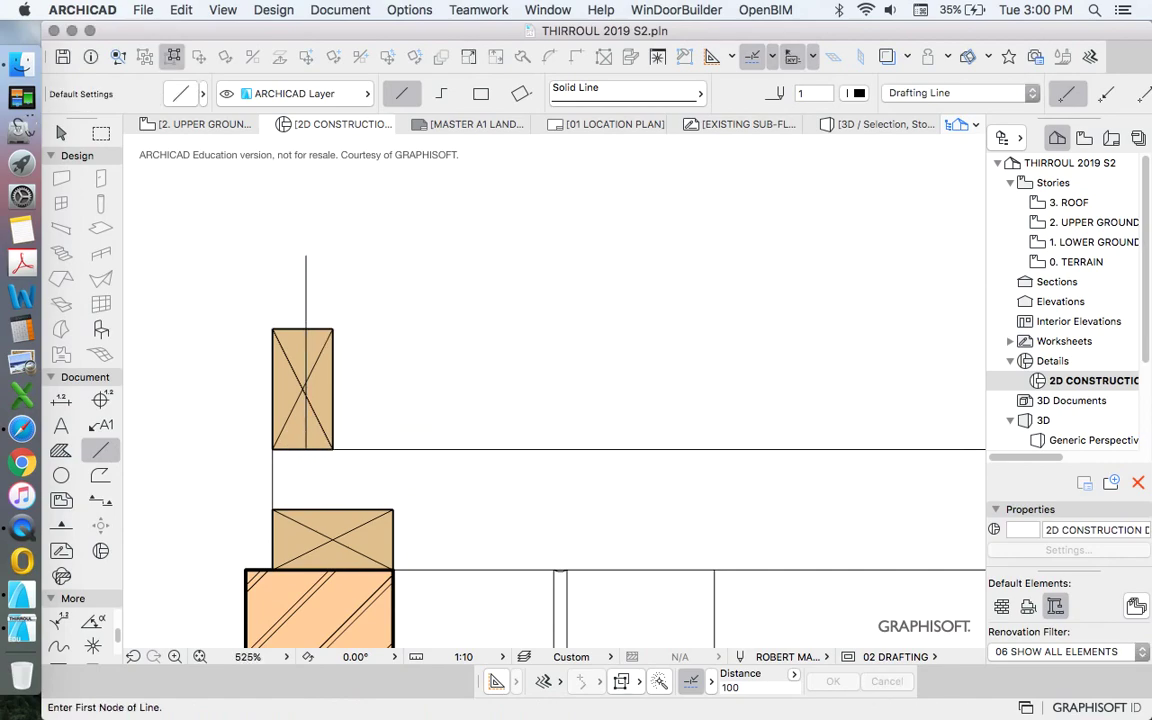
key("Escape")
key("Escape")
scroll(303, 327, "down", 1)
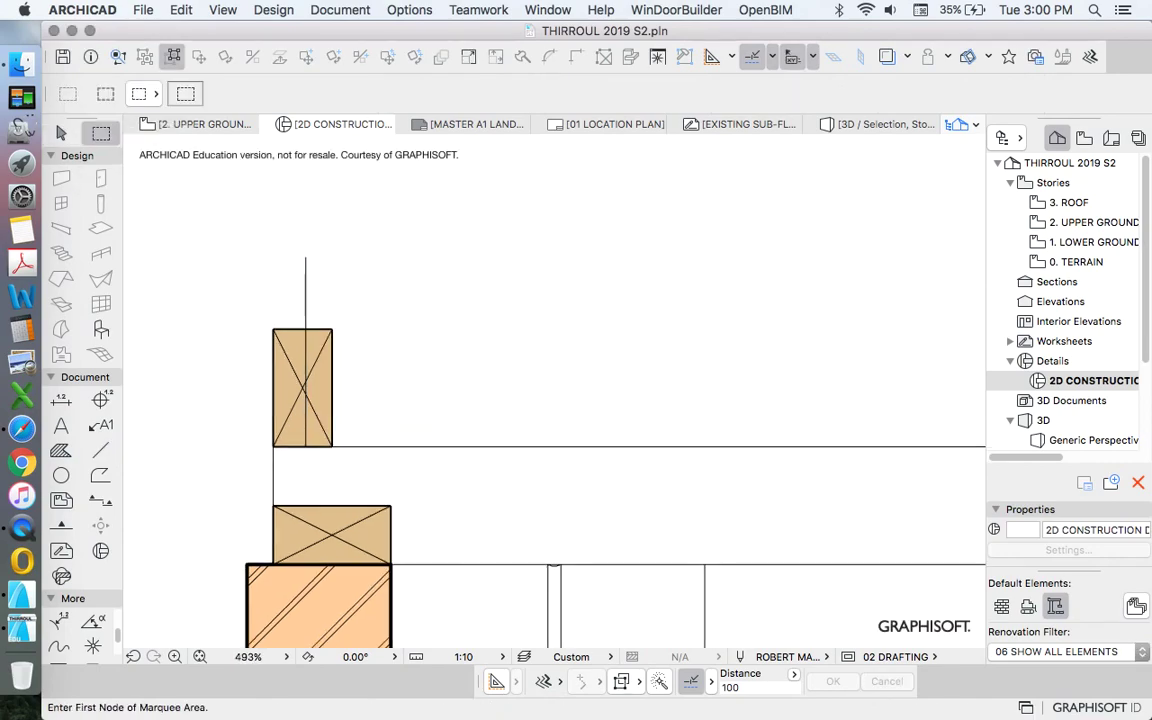
scroll(303, 327, "up", 3)
key("Escape")
left_click(303, 329)
left_click(292, 329)
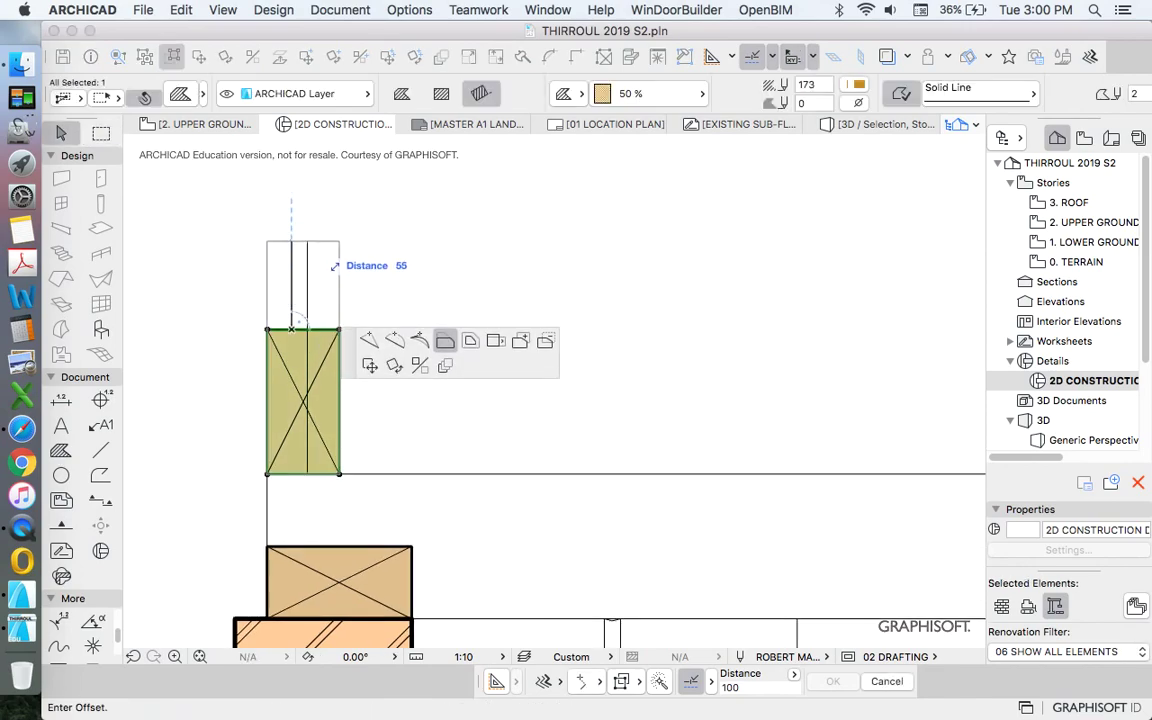
key("Escape")
key("Escape")
key("Escape")
Stretch the upright member's top edge and diagonals up to the vertical guide line's upper end, and delete that guide line.
left_click(229, 314)
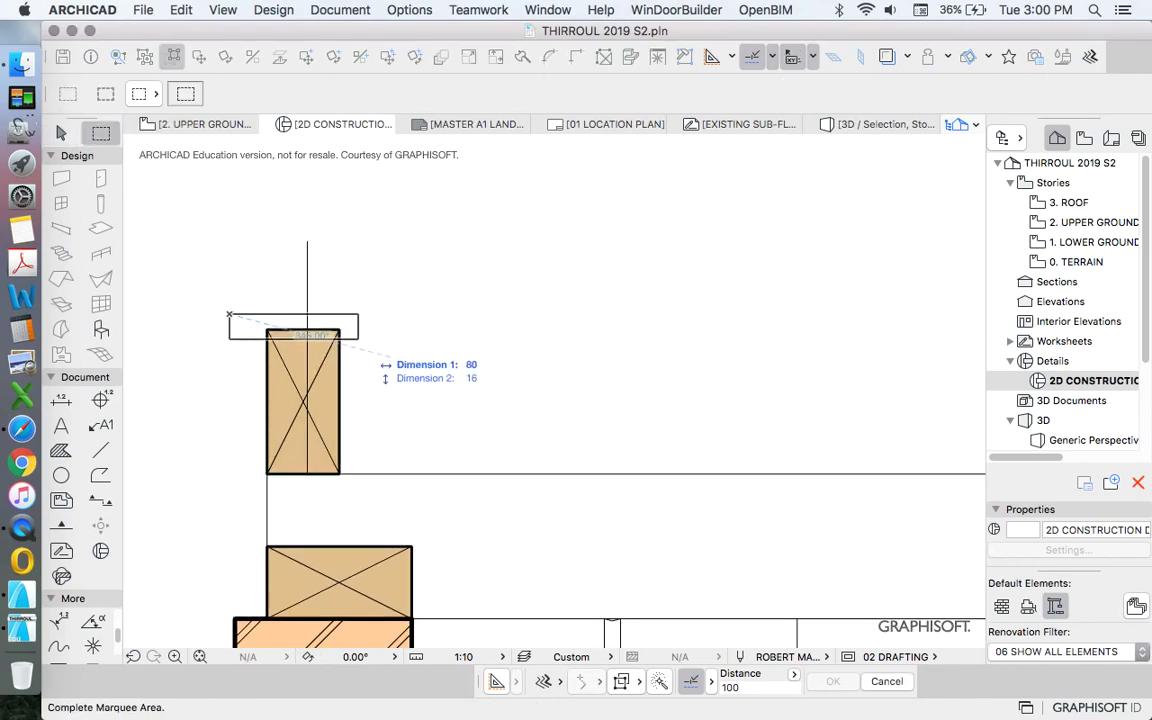
left_click(359, 341)
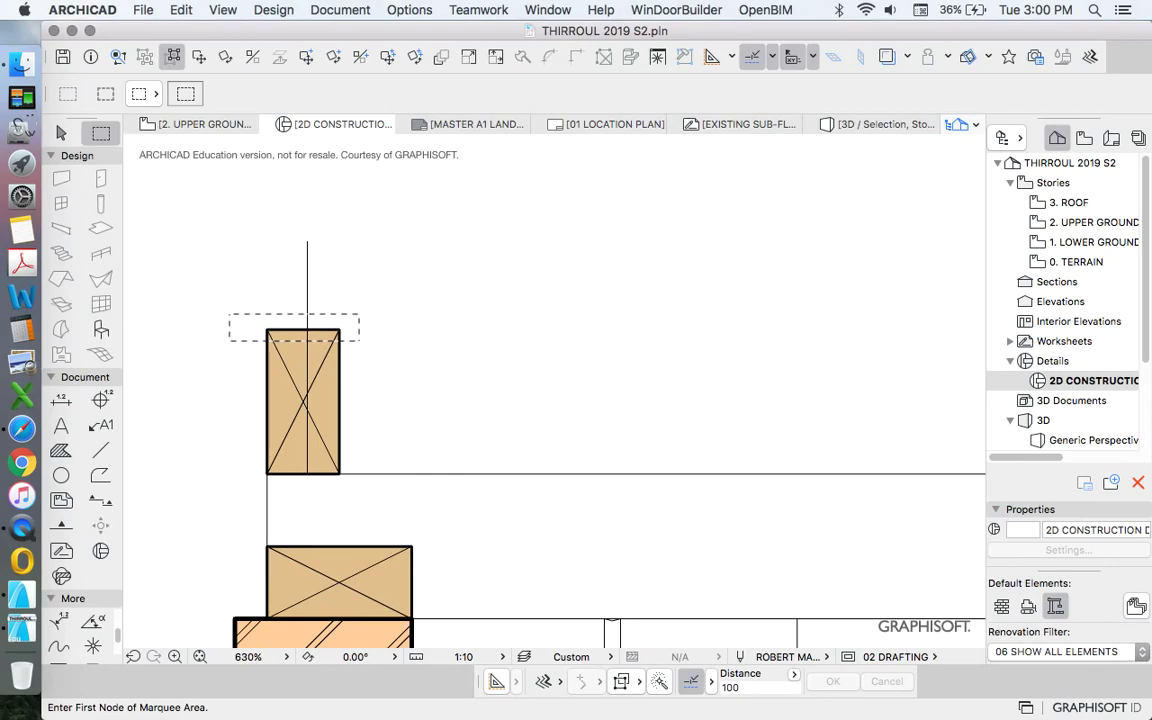
left_click(181, 10)
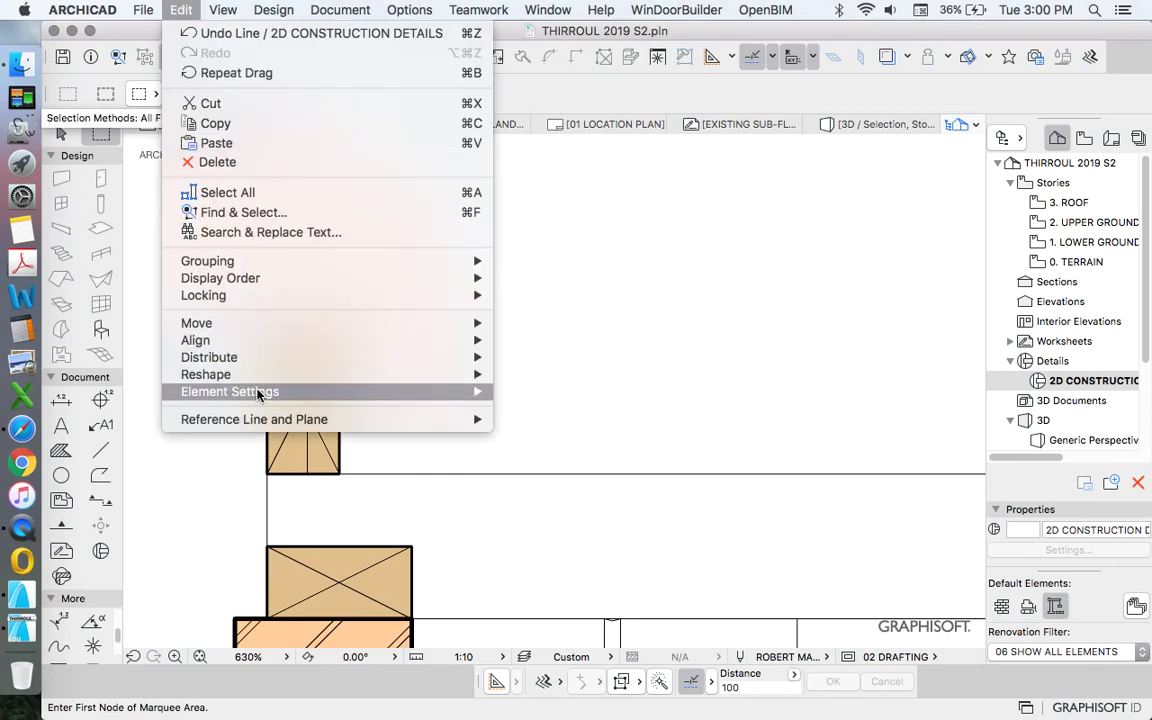
mouse_move(415, 375)
left_click(560, 370)
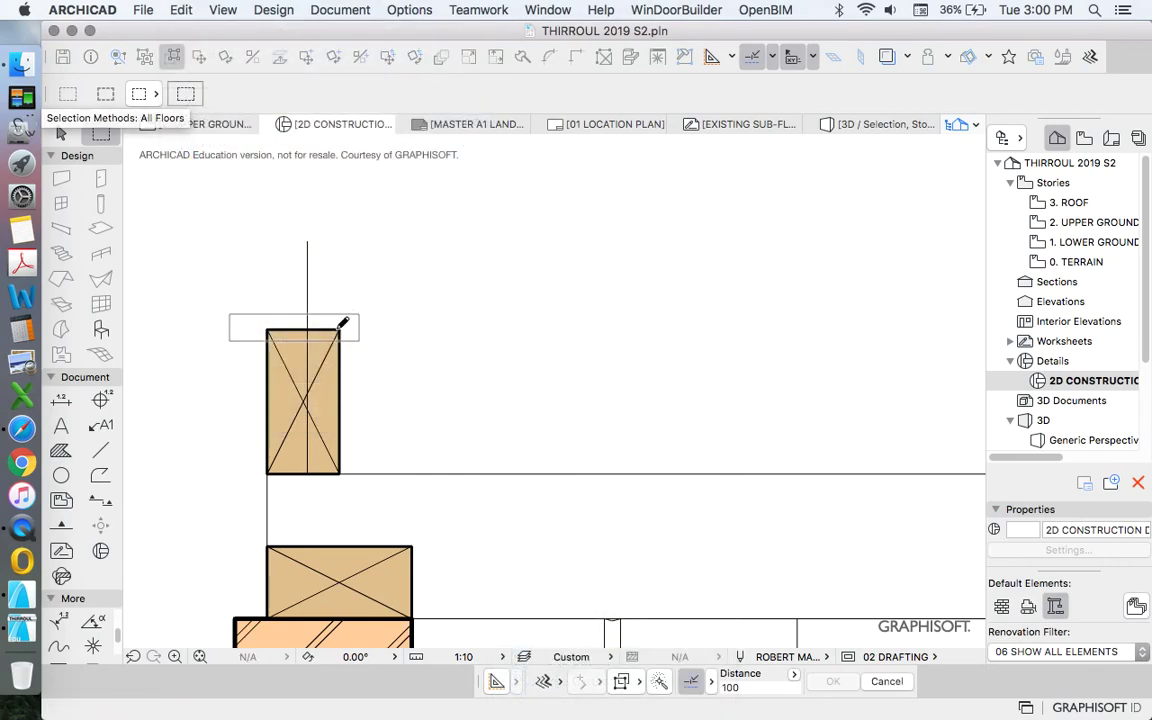
left_click(340, 241)
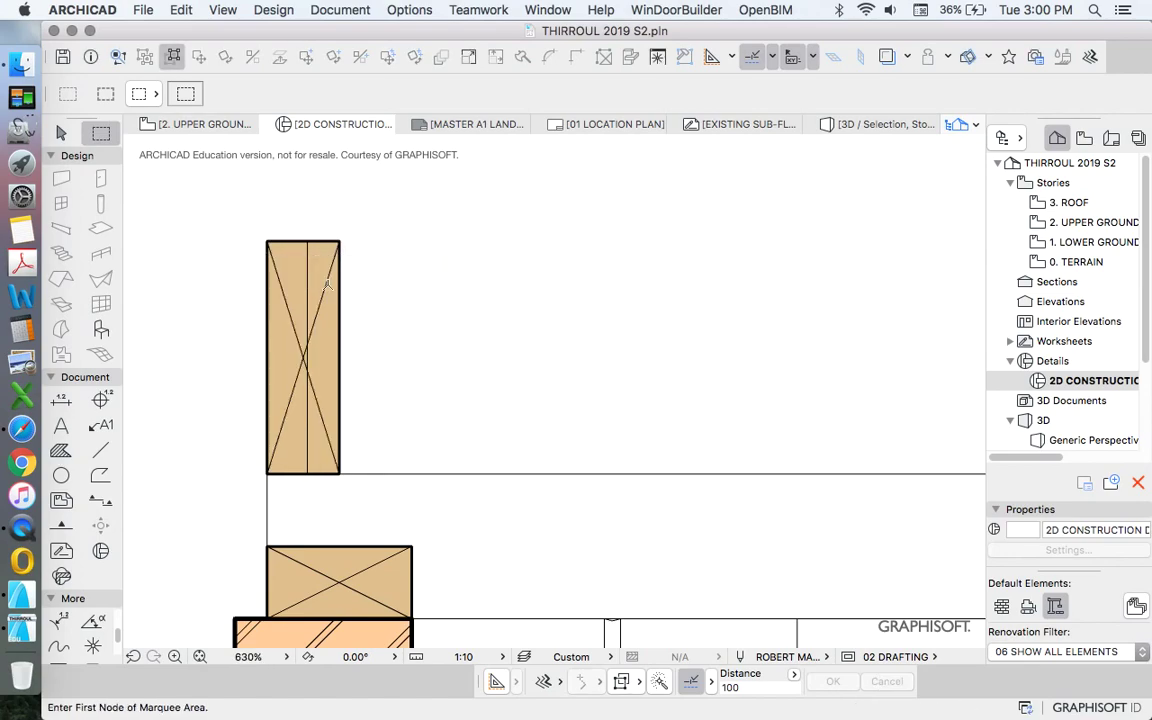
key("Escape")
Group the upright member's fill with its two diagonal lines.
scroll(393, 330, "down", 3)
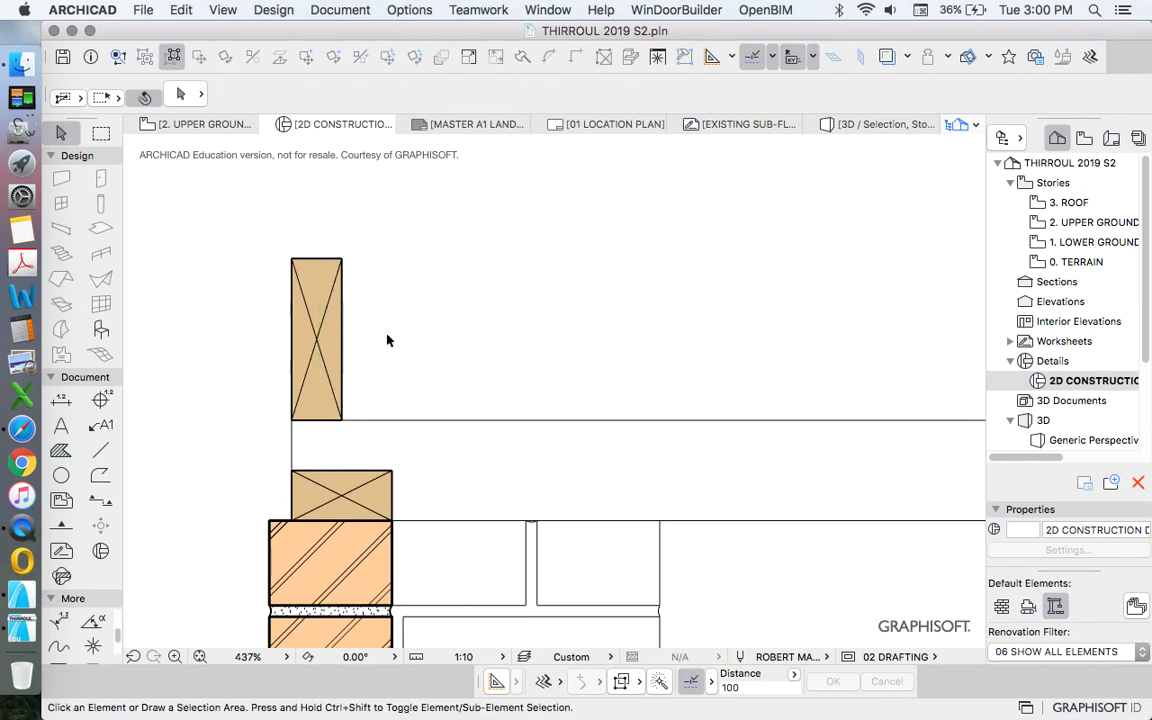
scroll(370, 330, "down", 3)
scroll(335, 305, "up", 5)
left_click(312, 313)
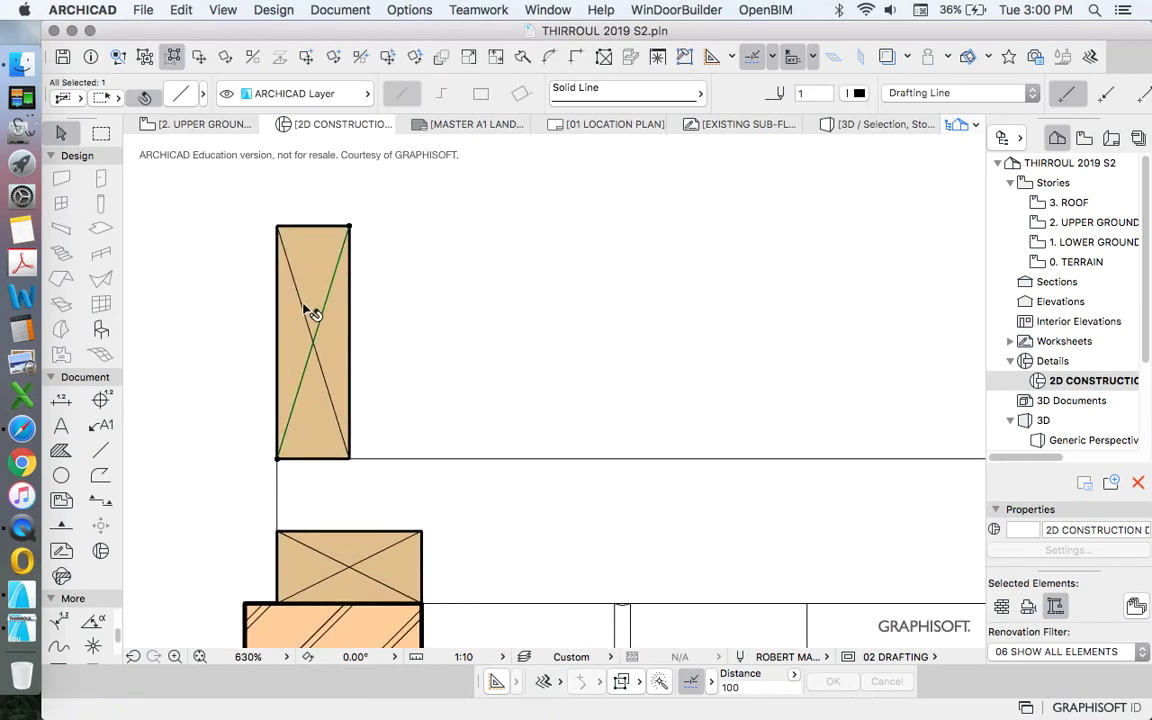
scroll(313, 357, "down", 3)
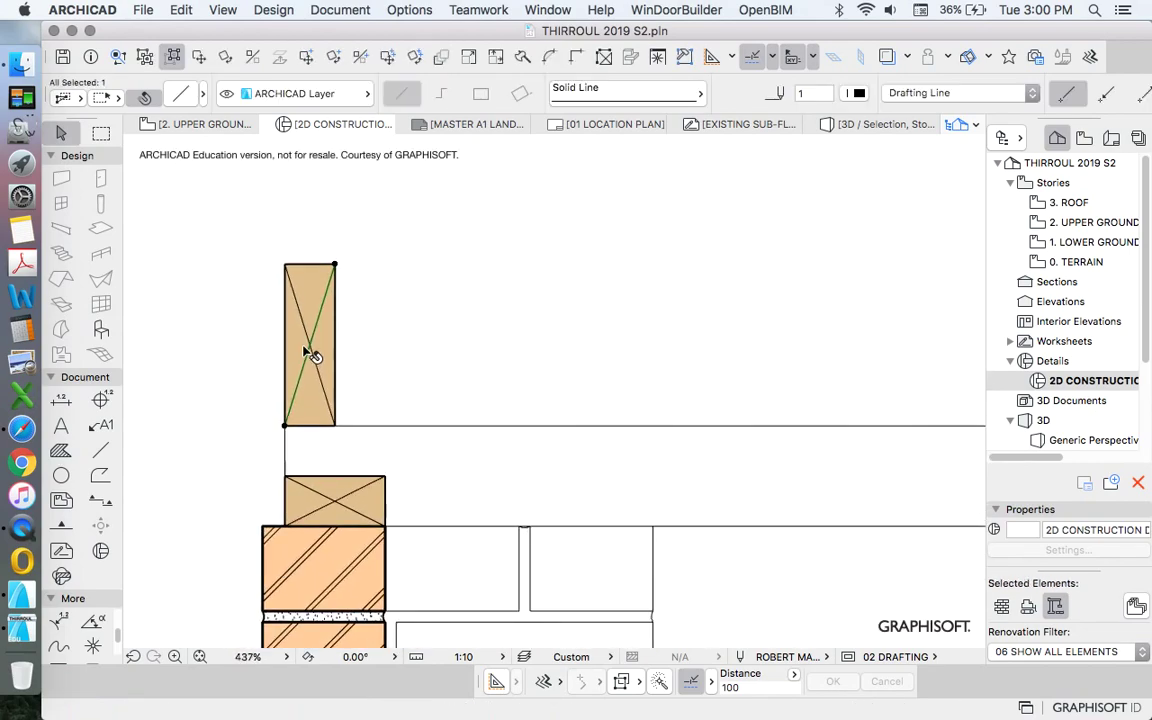
scroll(357, 386, "down", 3)
key("Escape")
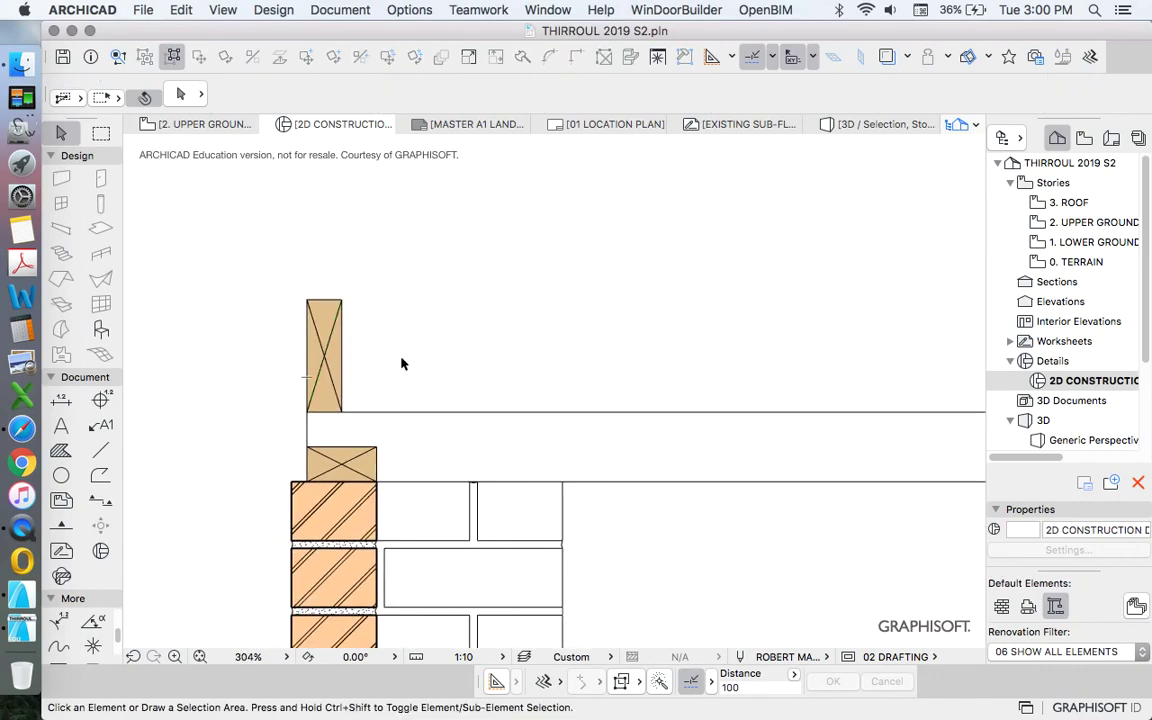
left_click_drag(404, 368, 292, 267)
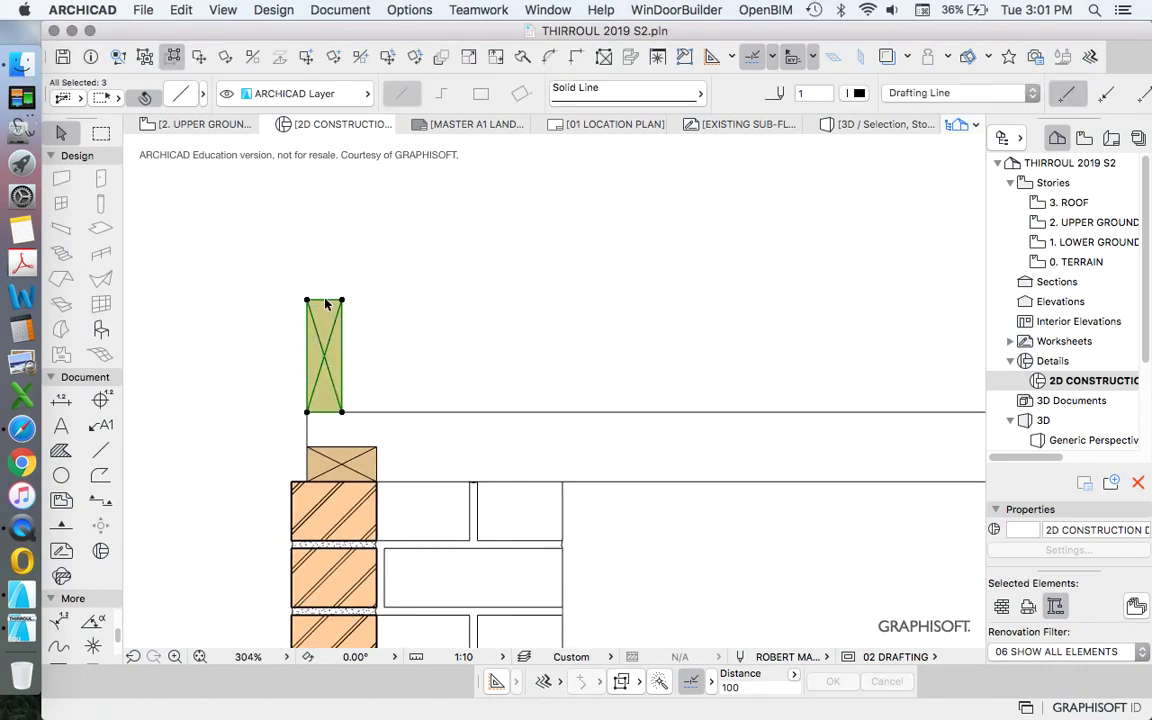
scroll(380, 368, "down", 3)
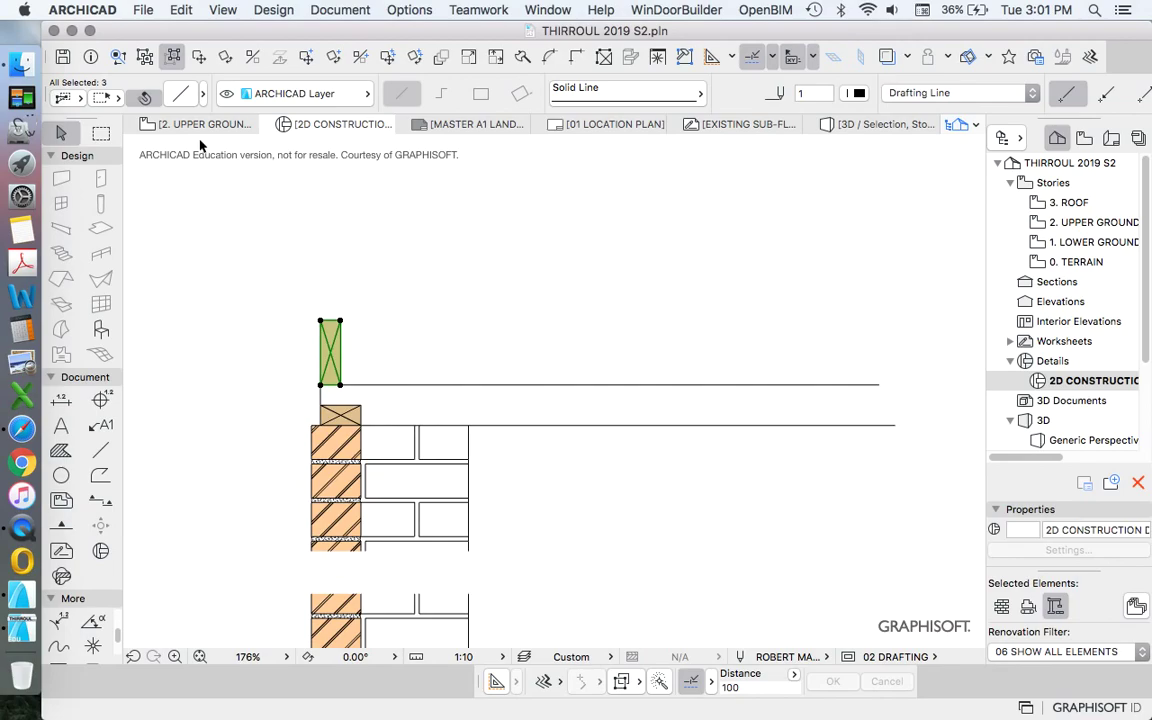
left_click(178, 9)
mouse_move(327, 249)
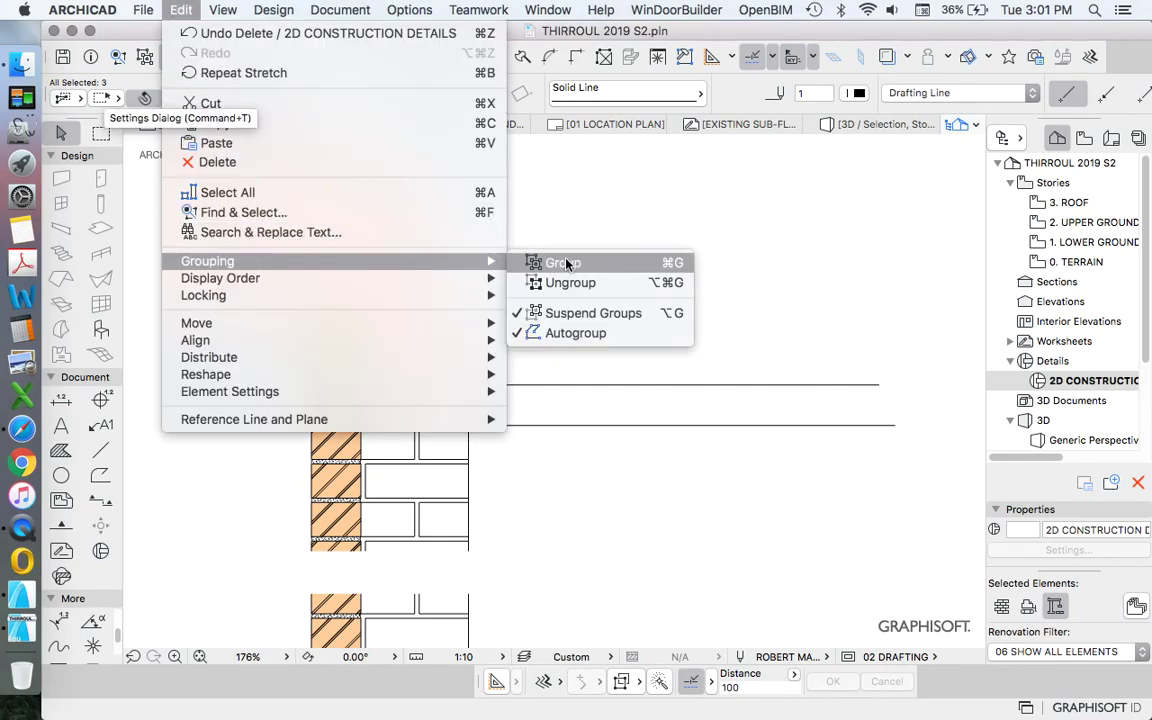
left_click(555, 260)
left_click(449, 301)
Select the grouped upright member's two diagonals and undo the last deletion.
scroll(327, 361, "up", 5)
left_click(345, 330)
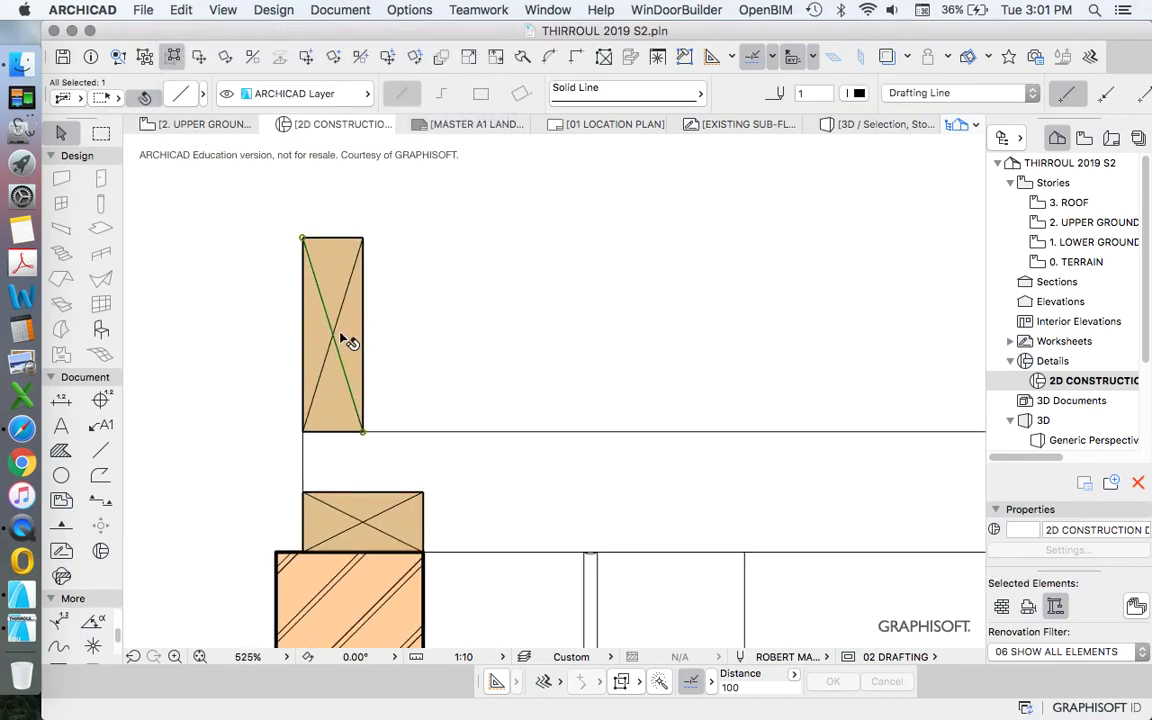
left_click(345, 318, "shift")
left_click(475, 350)
scroll(362, 375, "down", 4)
key("super+z")
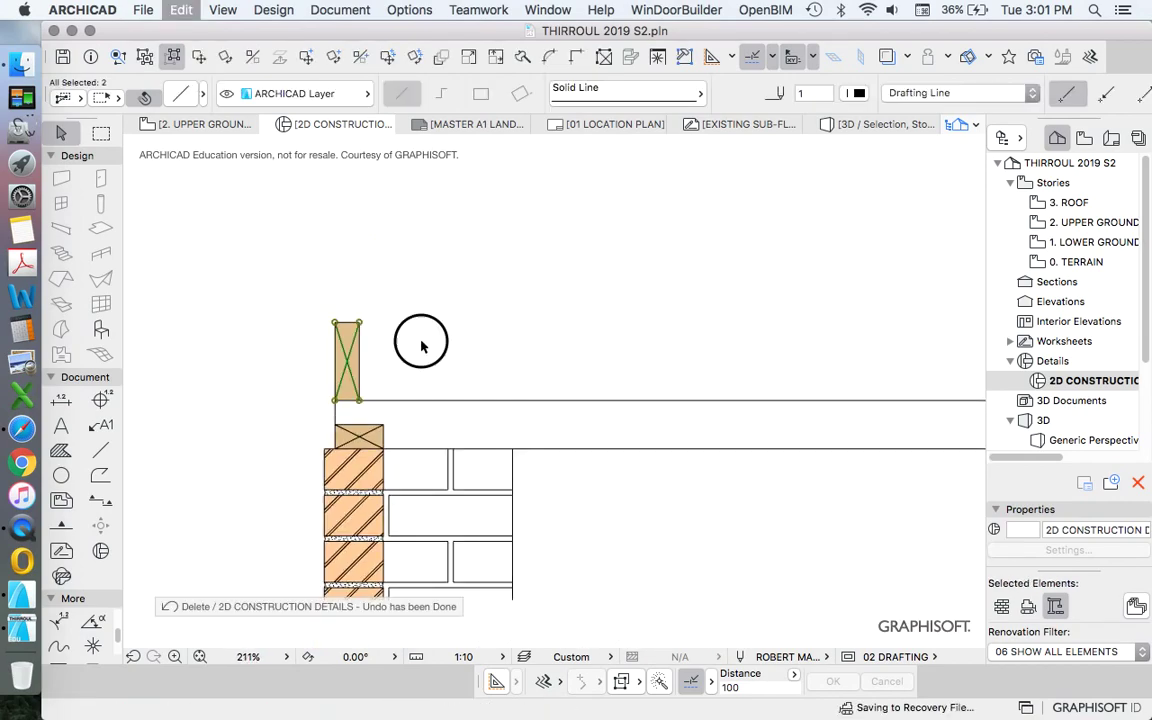
Multiply the whole upright member horizontally with the Spread method, placing two evenly spaced copies along the upper horizontal line.
left_click(290, 292)
left_click_drag(317, 309, 395, 400)
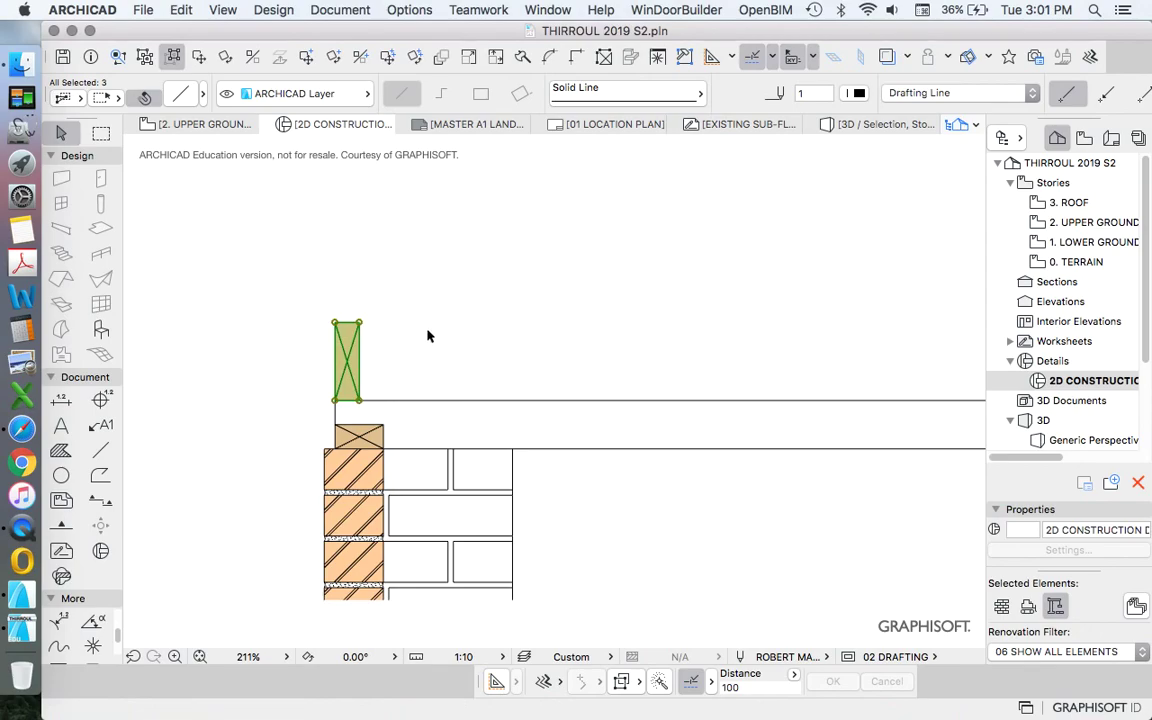
scroll(460, 326, "down", 3)
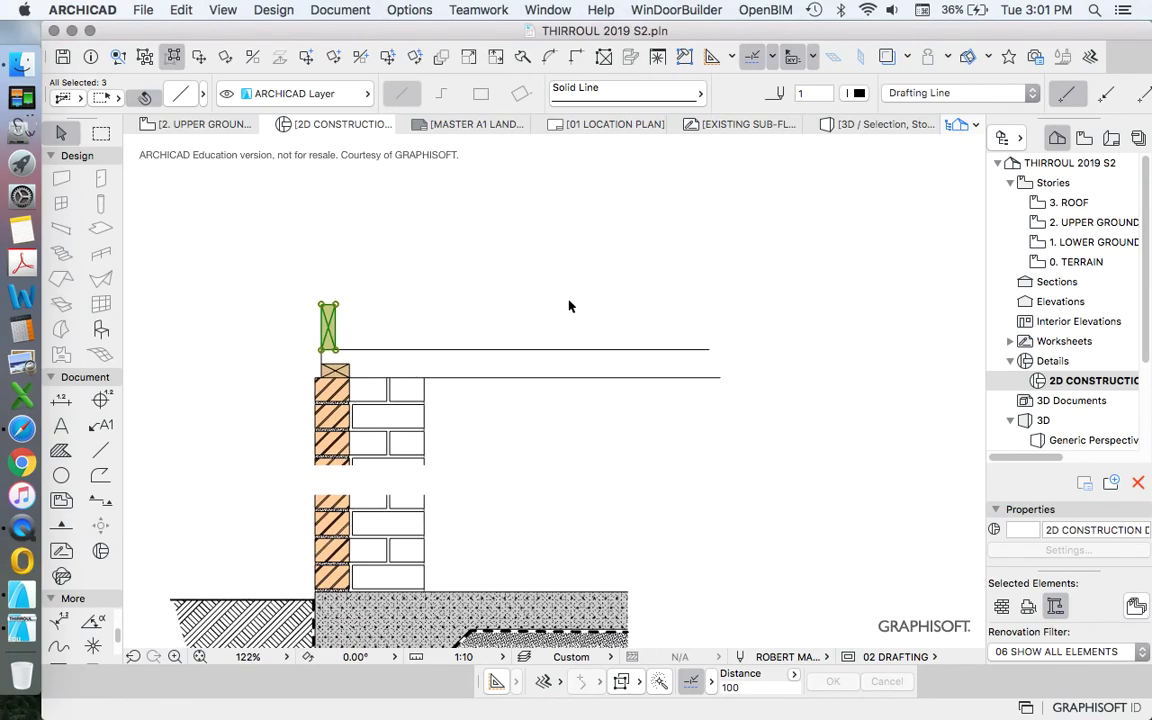
scroll(568, 306, "up", 2)
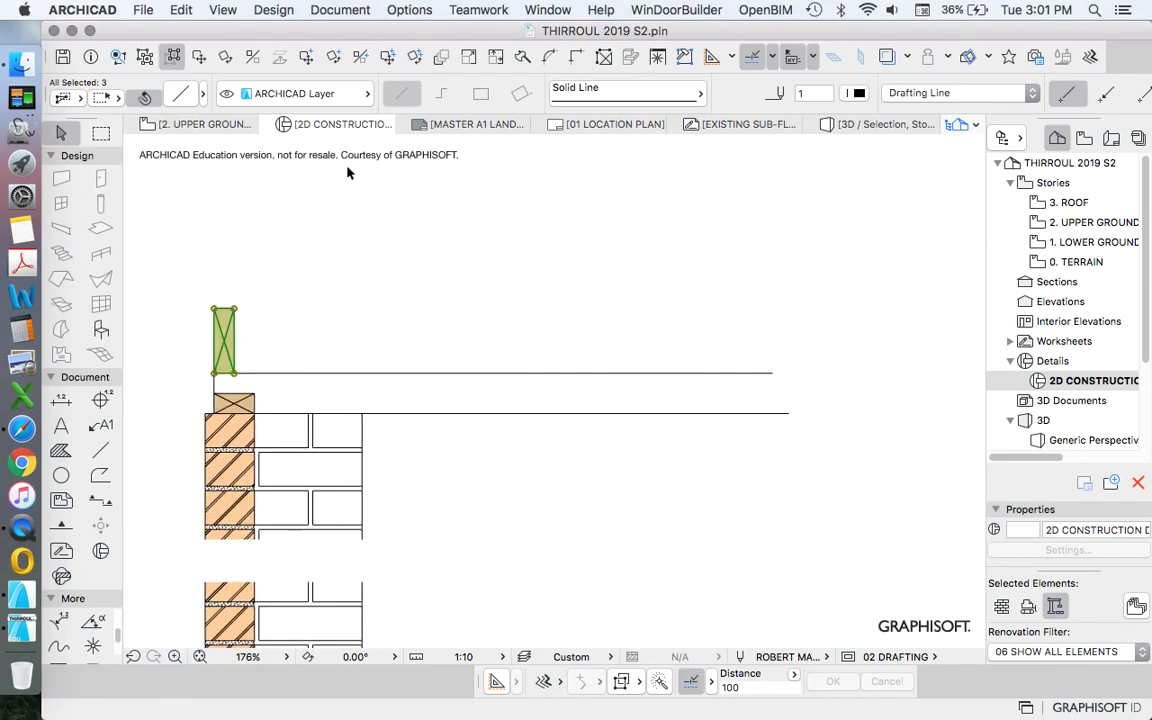
left_click(441, 58)
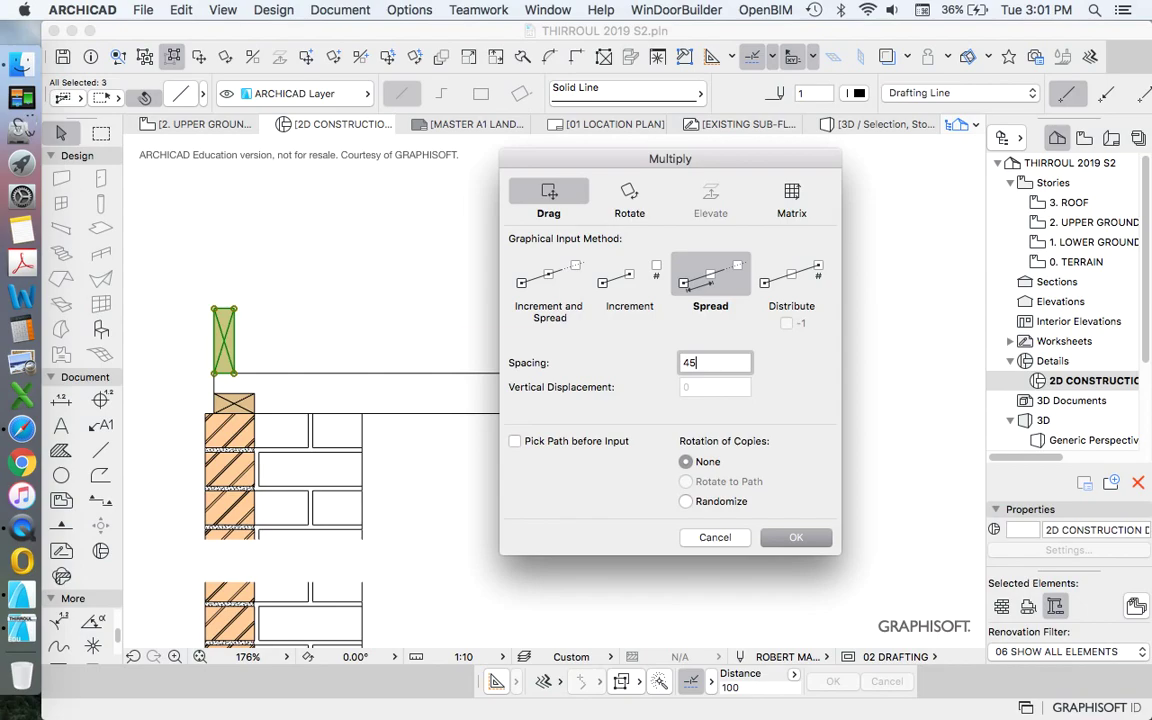
left_click(787, 540)
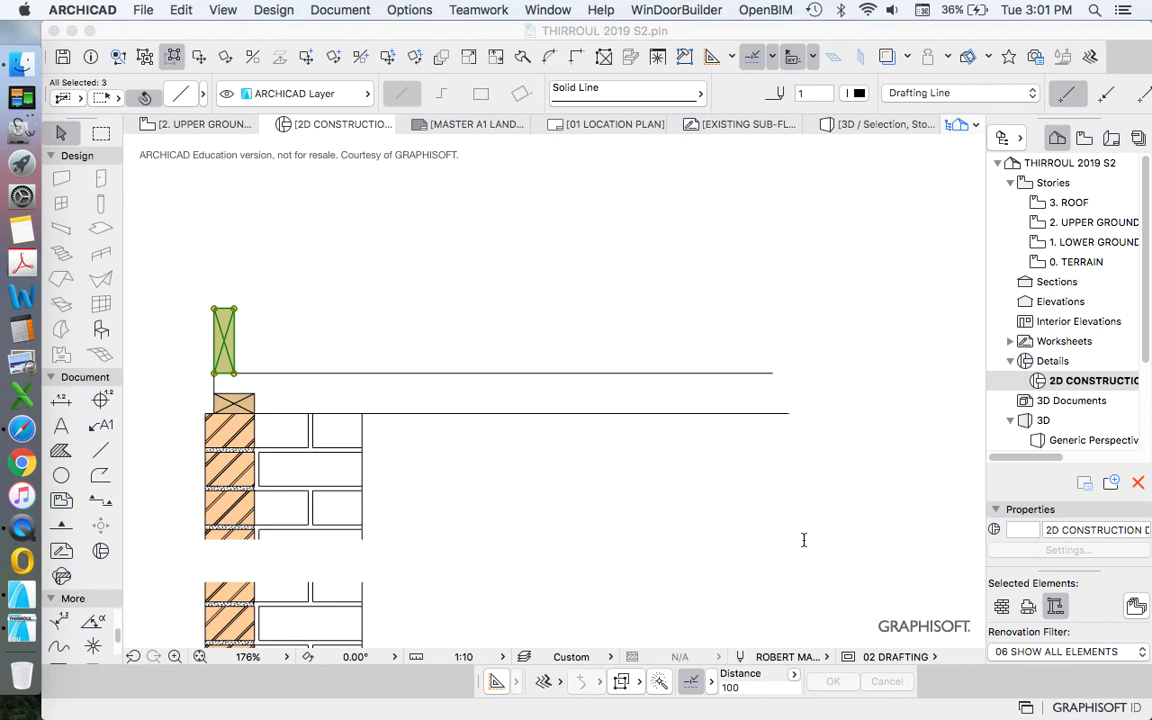
left_click(224, 322)
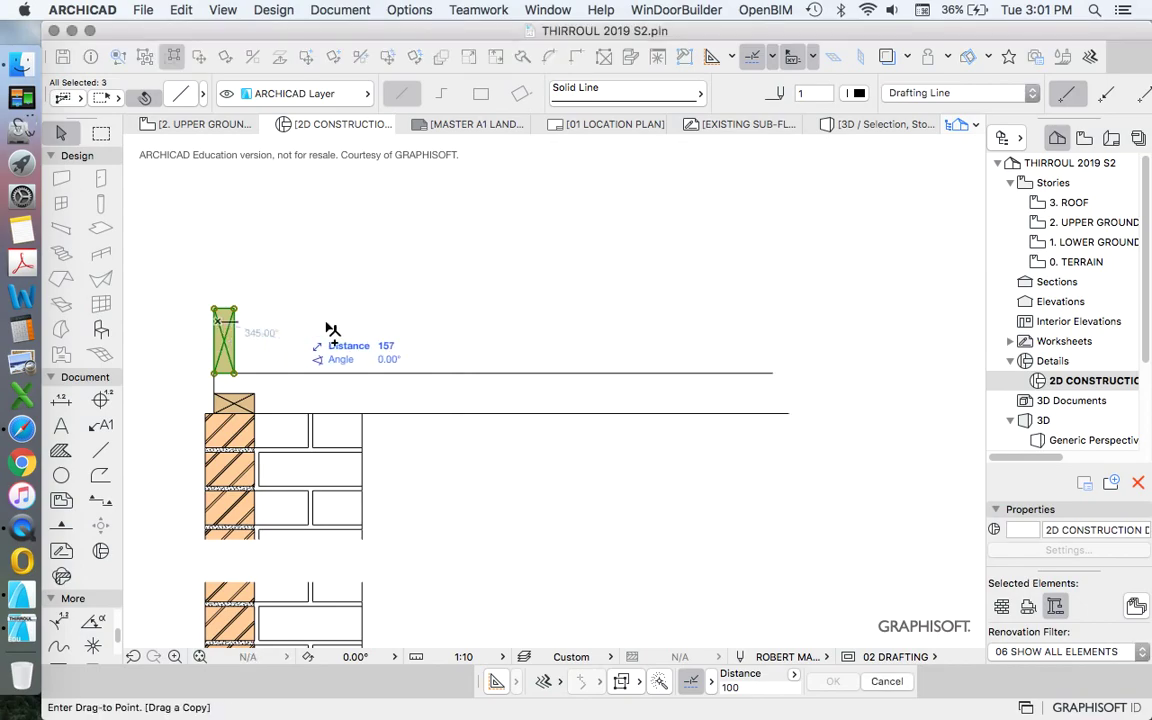
left_click(736, 328)
key("Escape")
scroll(712, 416, "down", 3)
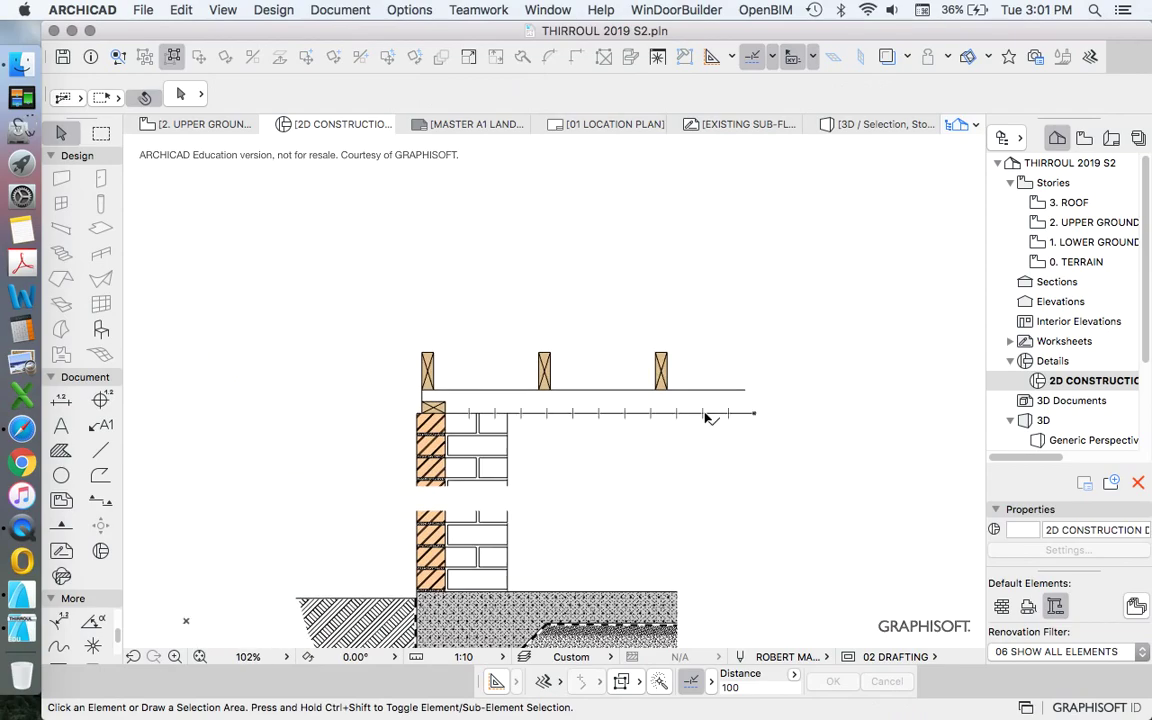
scroll(518, 375, "up", 4)
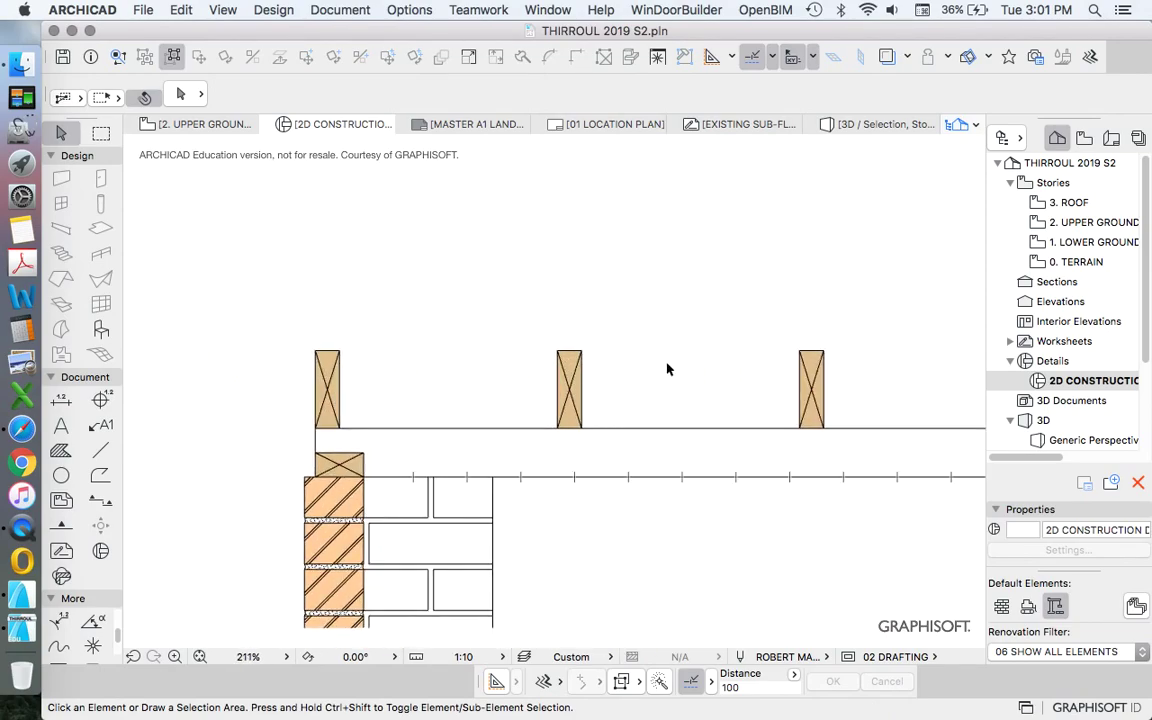
scroll(432, 305, "down", 3)
scroll(500, 273, "down", 1)
scroll(572, 390, "up", 2)
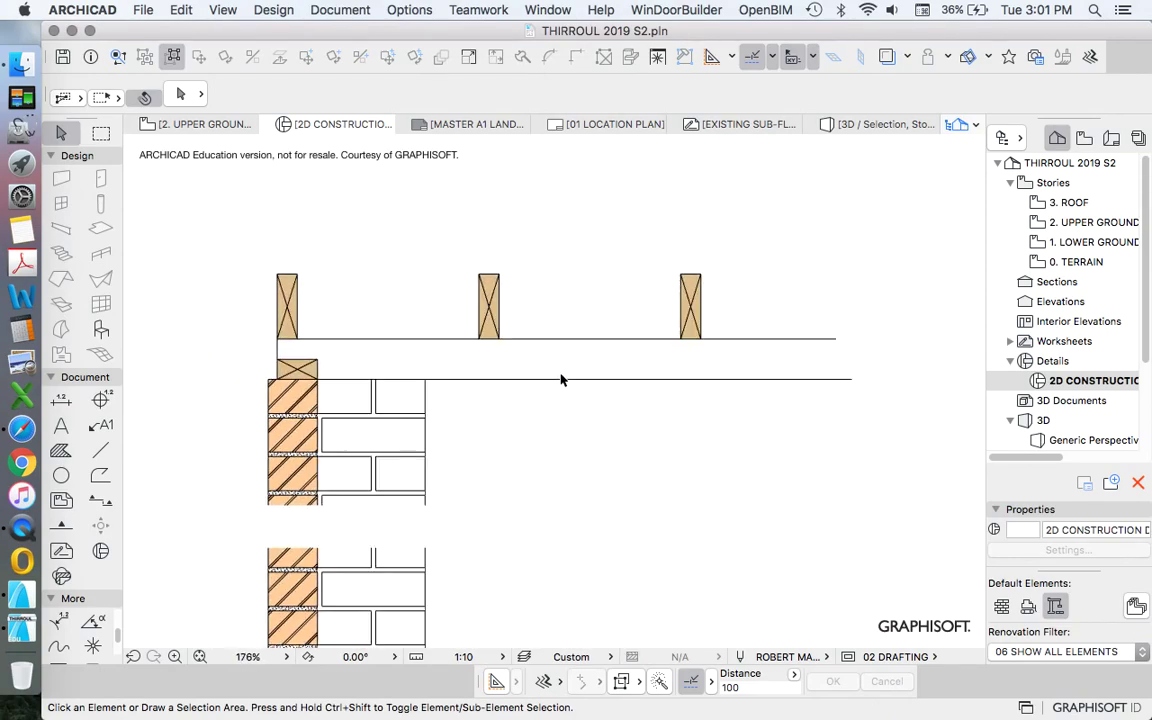
scroll(504, 316, "up", 2)
scroll(537, 365, "down", 2)
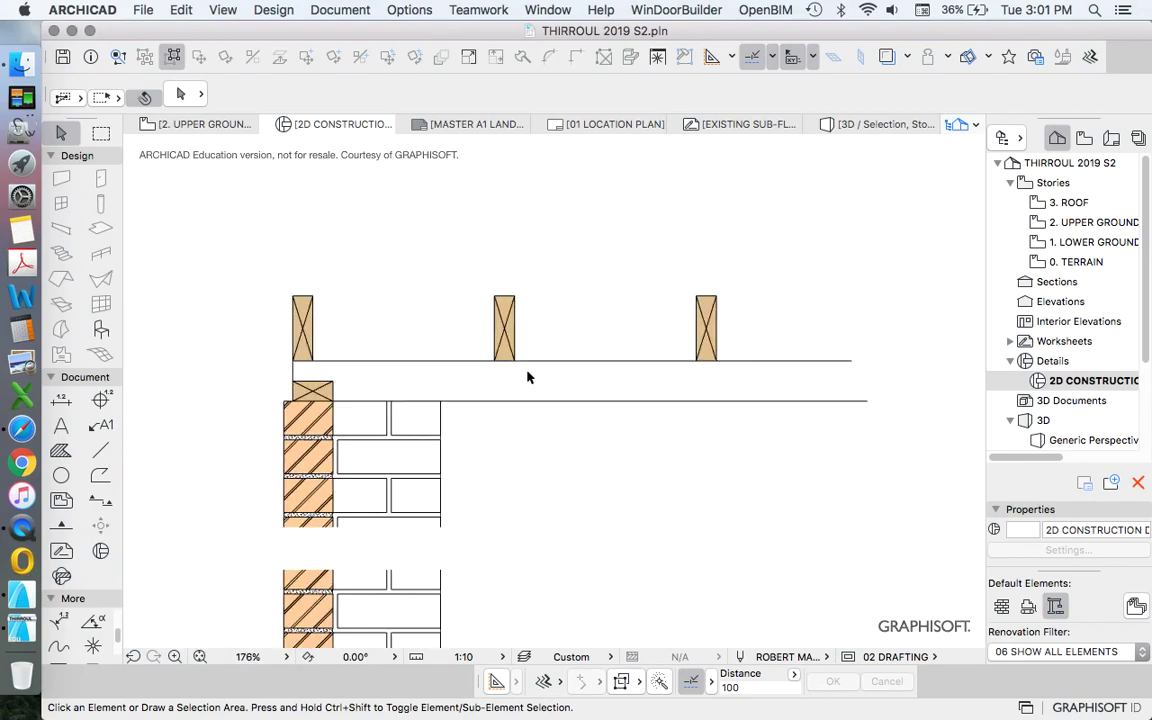
Fill the horizontal member between its two long lines using the upright member's fill settings, and change its fill pattern to 25 %.
scroll(523, 357, "up", 4)
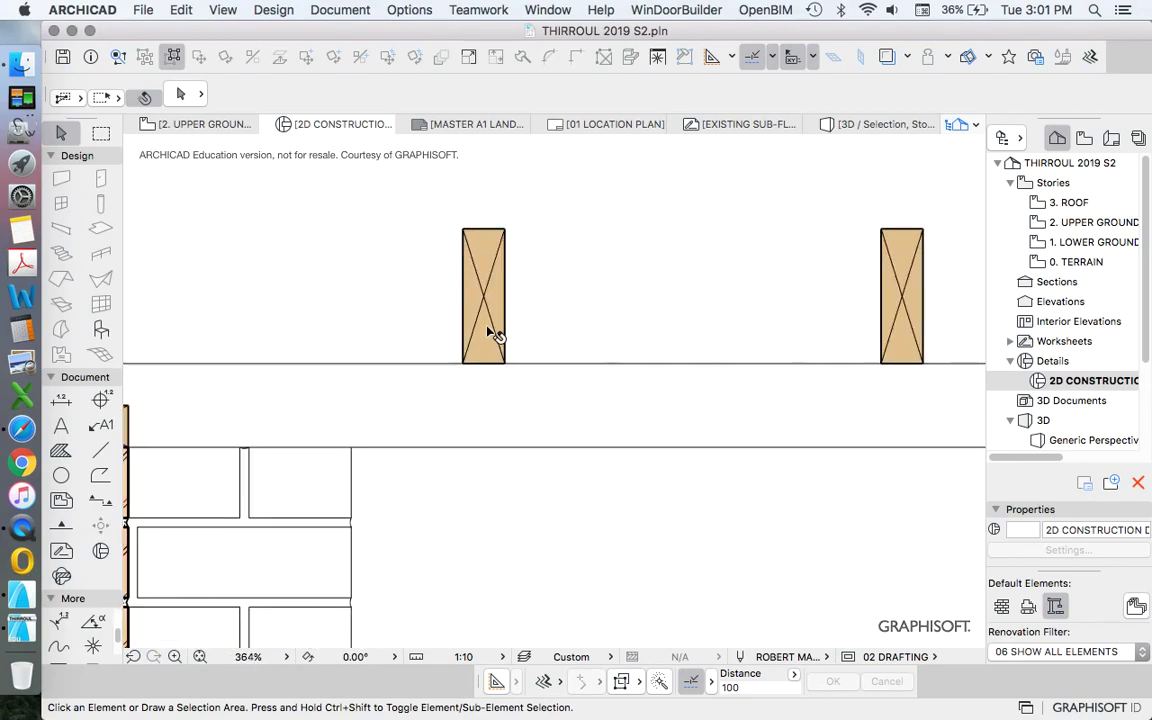
left_click(491, 336, "alt")
scroll(450, 337, "down", 6)
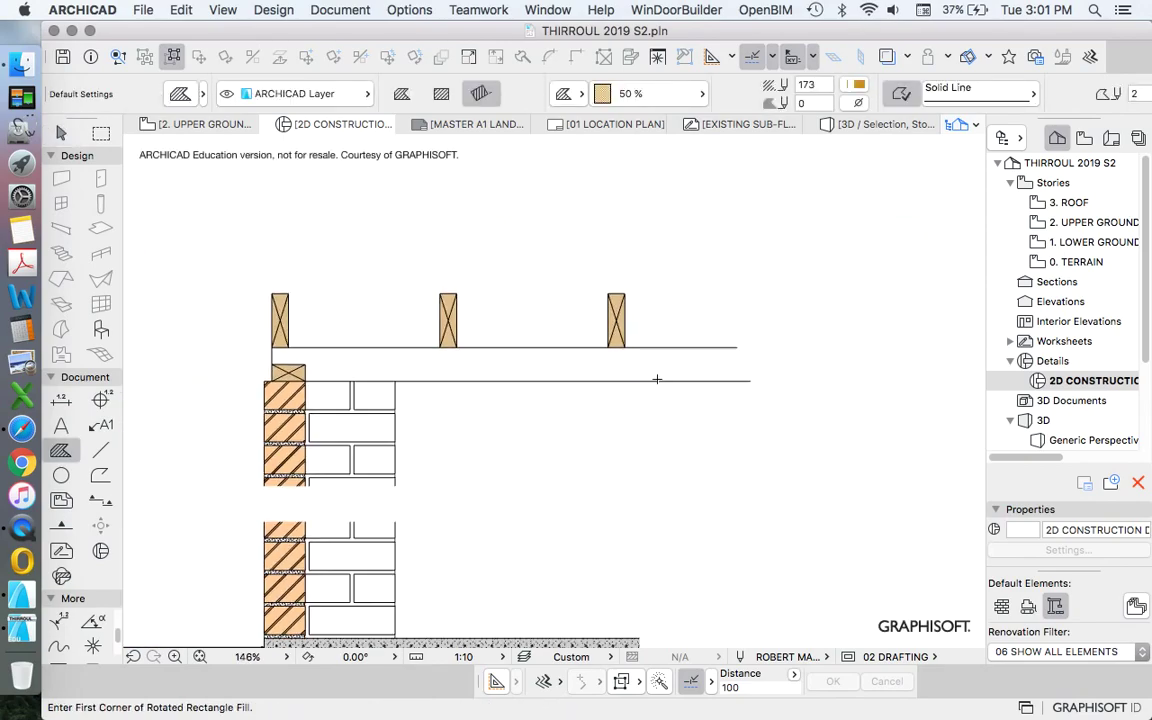
left_click(750, 380)
scroll(290, 366, "up", 4)
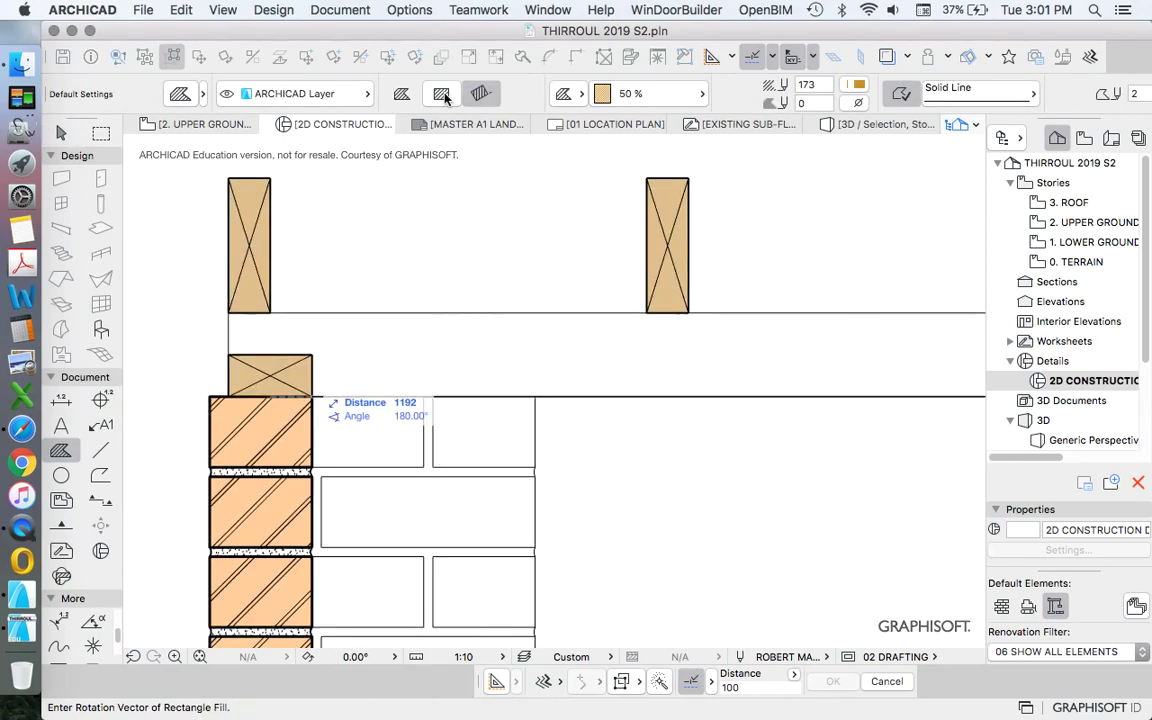
left_click(284, 312)
left_click(228, 397)
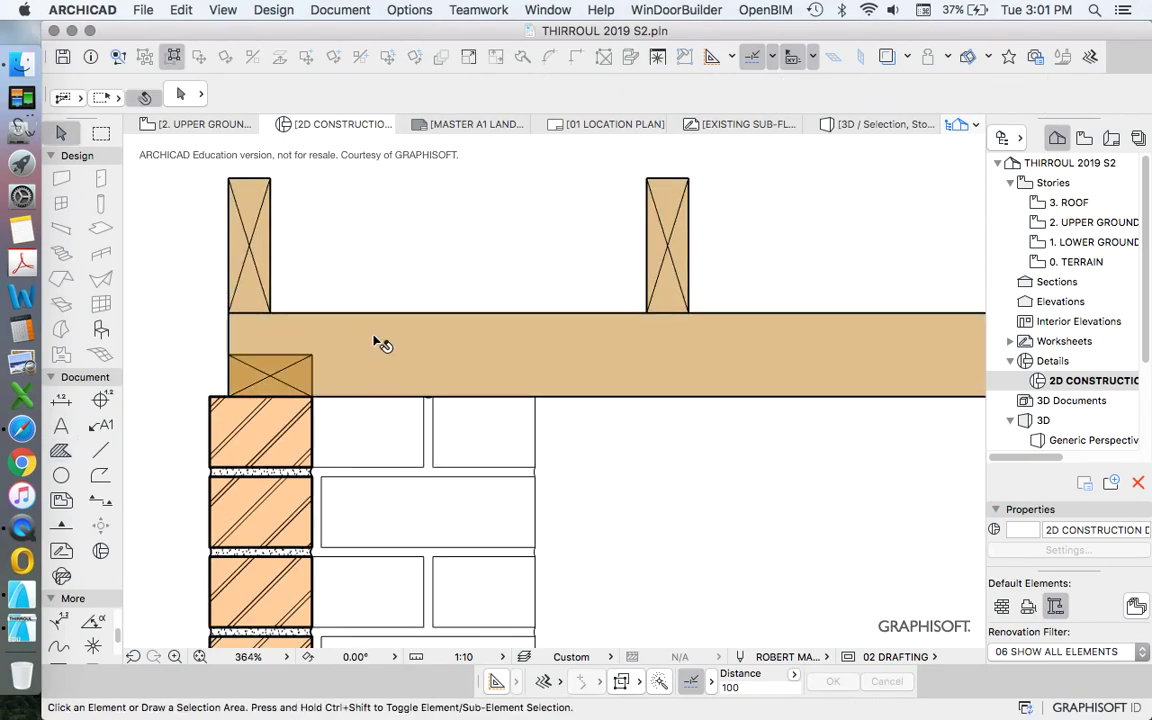
left_click(632, 93)
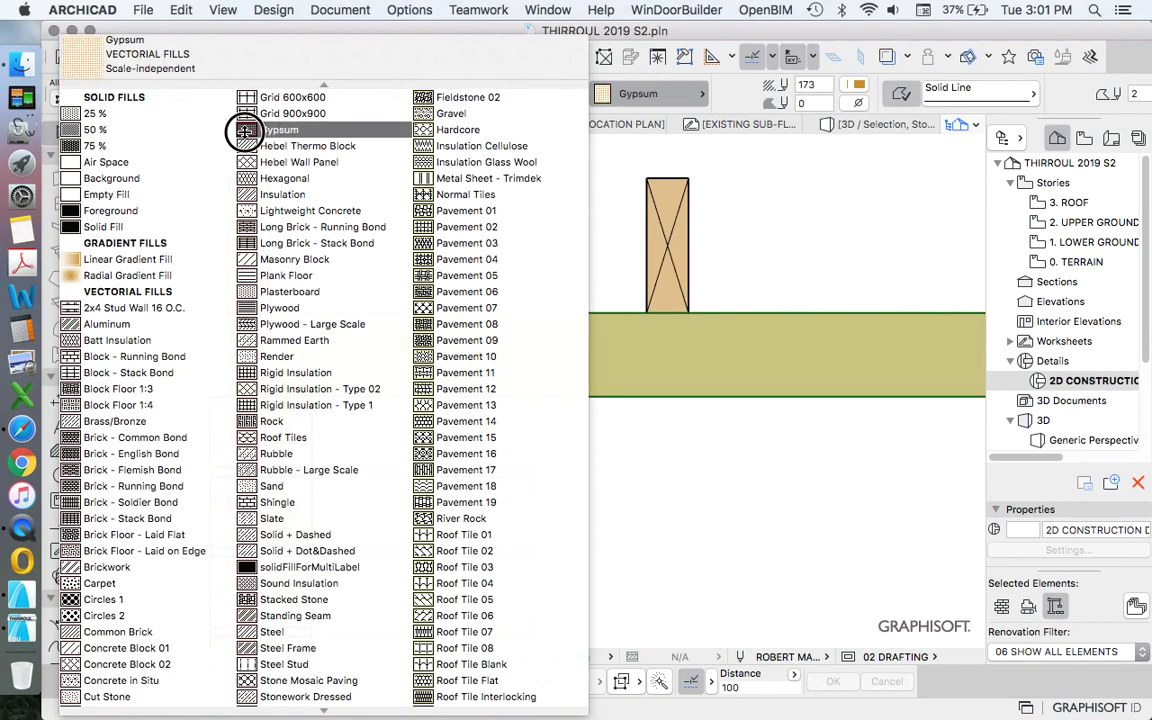
left_click(121, 113)
Cut a rectangular hole matching the timber plate out of the horizontal member's fill.
left_click(353, 313)
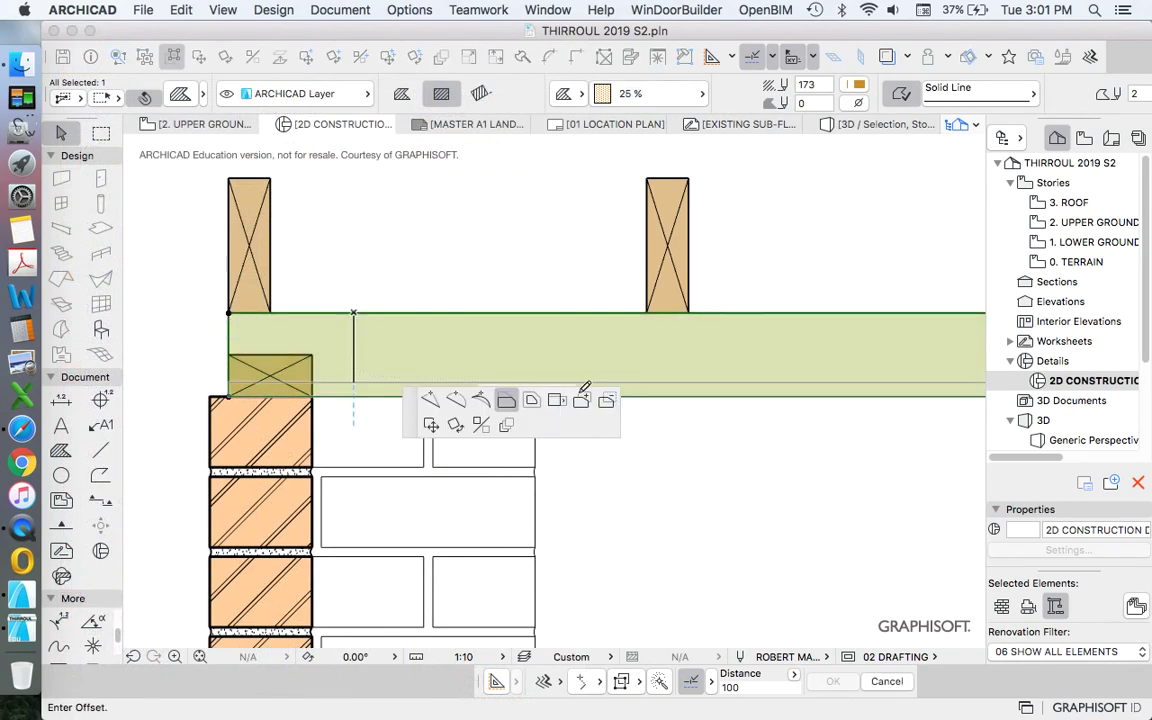
left_click(610, 401)
left_click(312, 356)
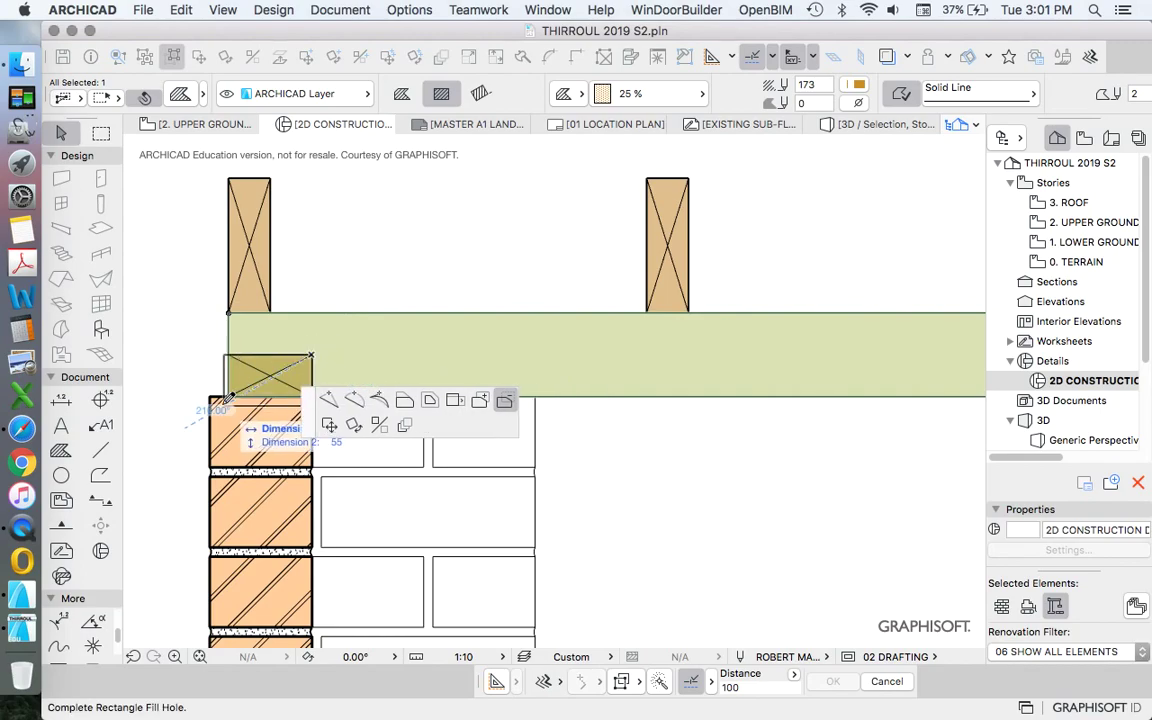
left_click(229, 397)
key("Escape")
scroll(434, 400, "down", 5)
scroll(455, 418, "down", 3)
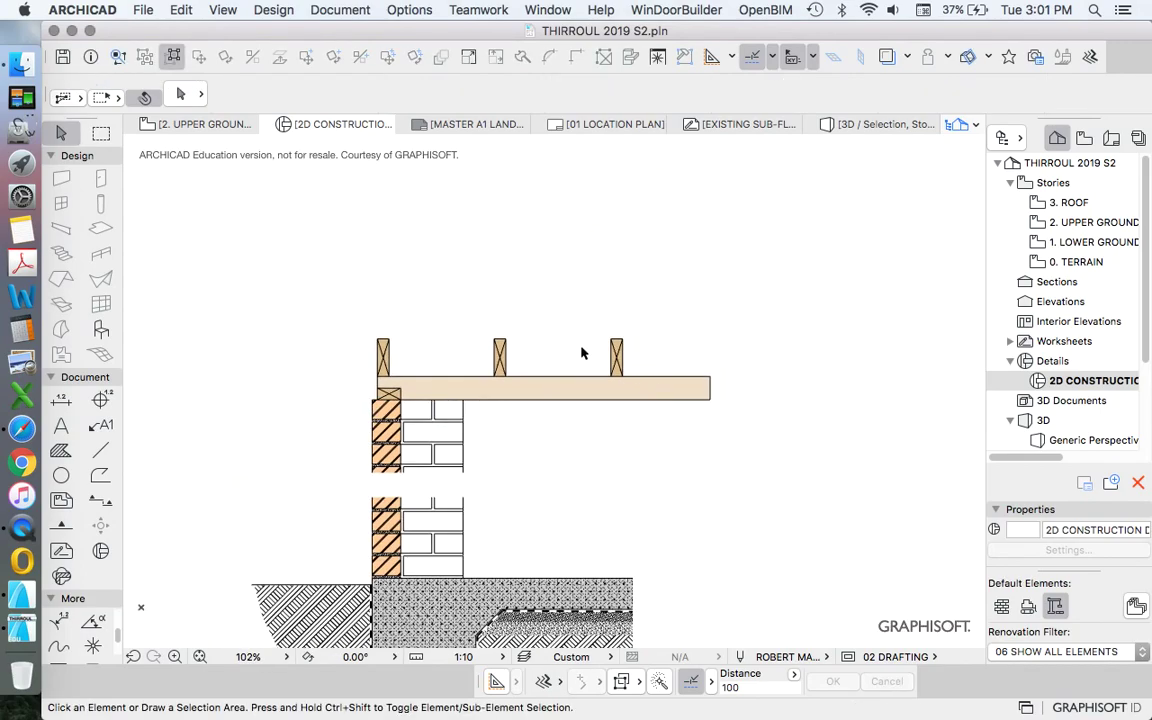
scroll(666, 412, "up", 6)
scroll(672, 396, "down", 5)
scroll(378, 358, "up", 5)
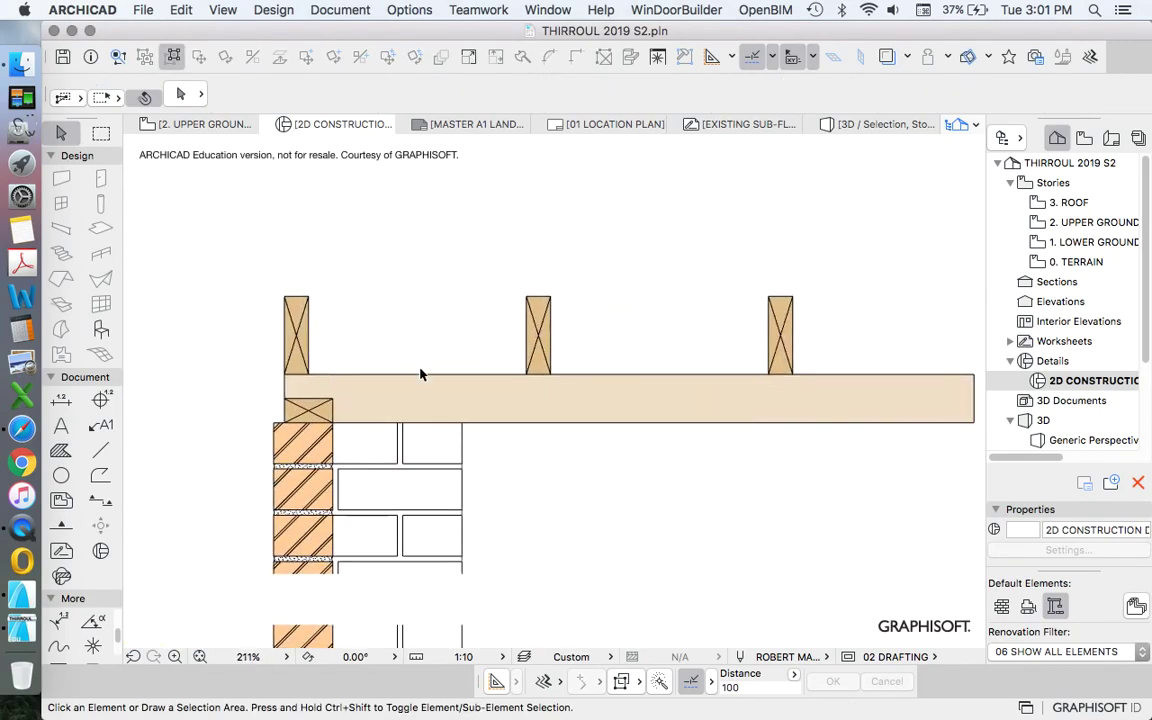
scroll(450, 334, "down", 4)
scroll(450, 333, "down", 1)
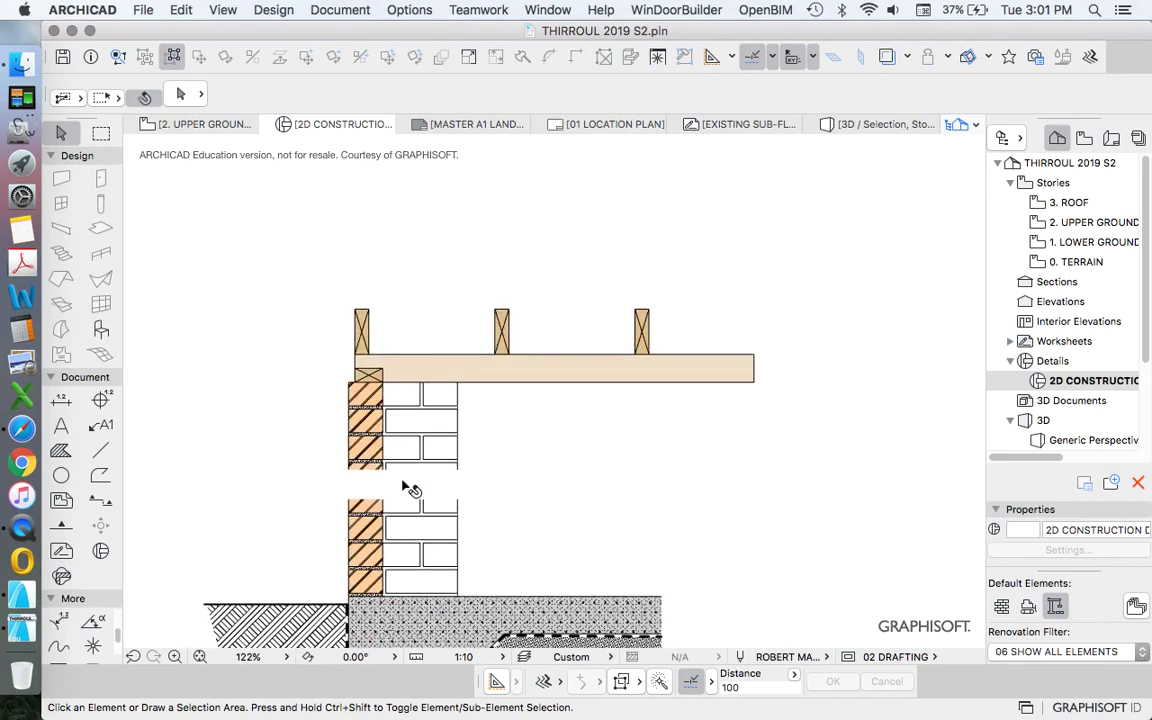
Pick up the hatched brick's fill settings and change them to foreground pen 103, a transparent background and the 50 % pattern.
scroll(405, 488, "up", 8)
left_click(333, 322, "alt")
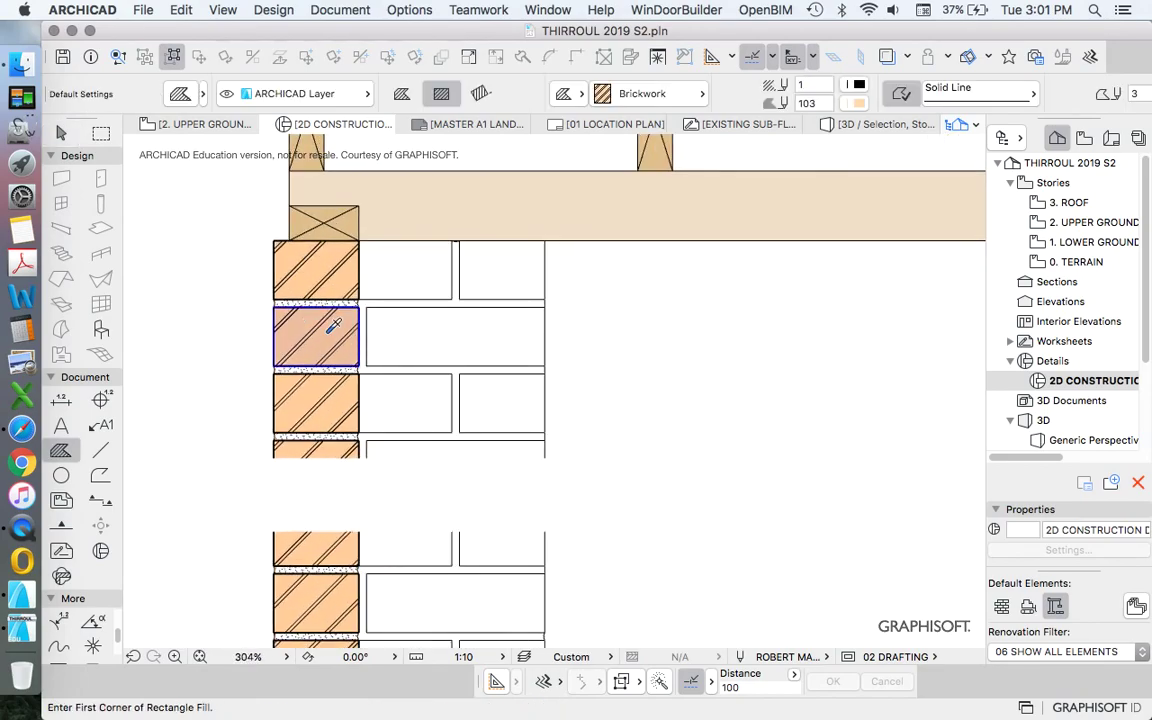
scroll(507, 342, "down", 5)
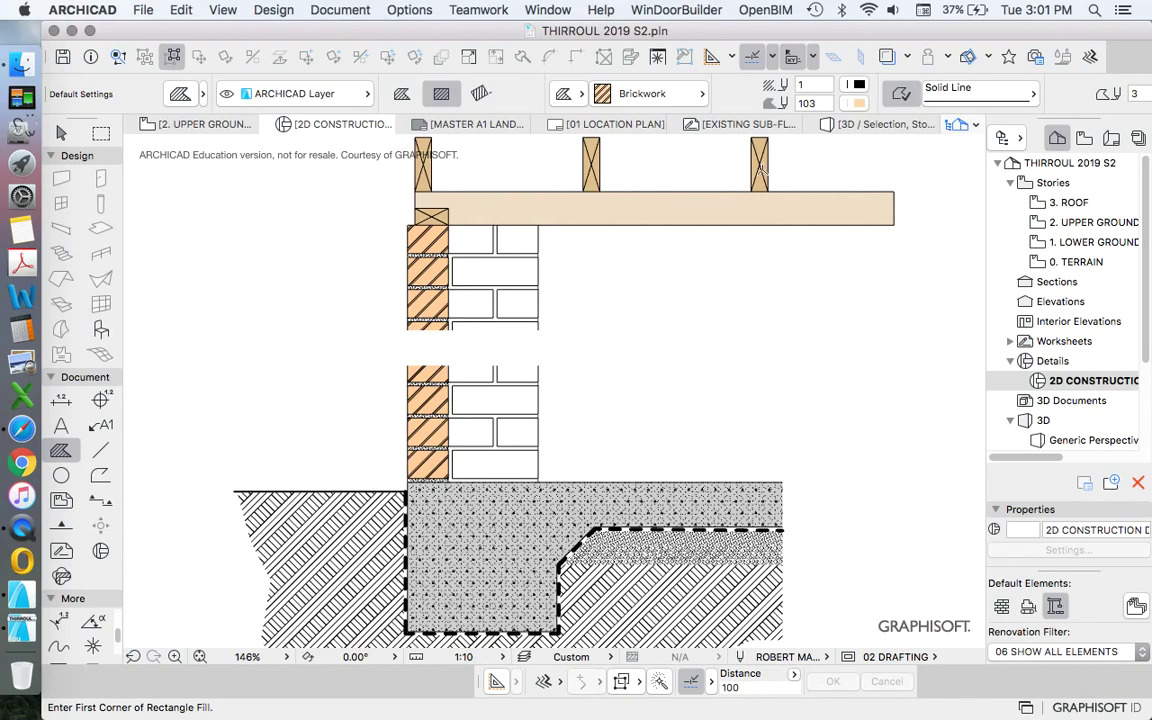
scroll(760, 170, "up", 2)
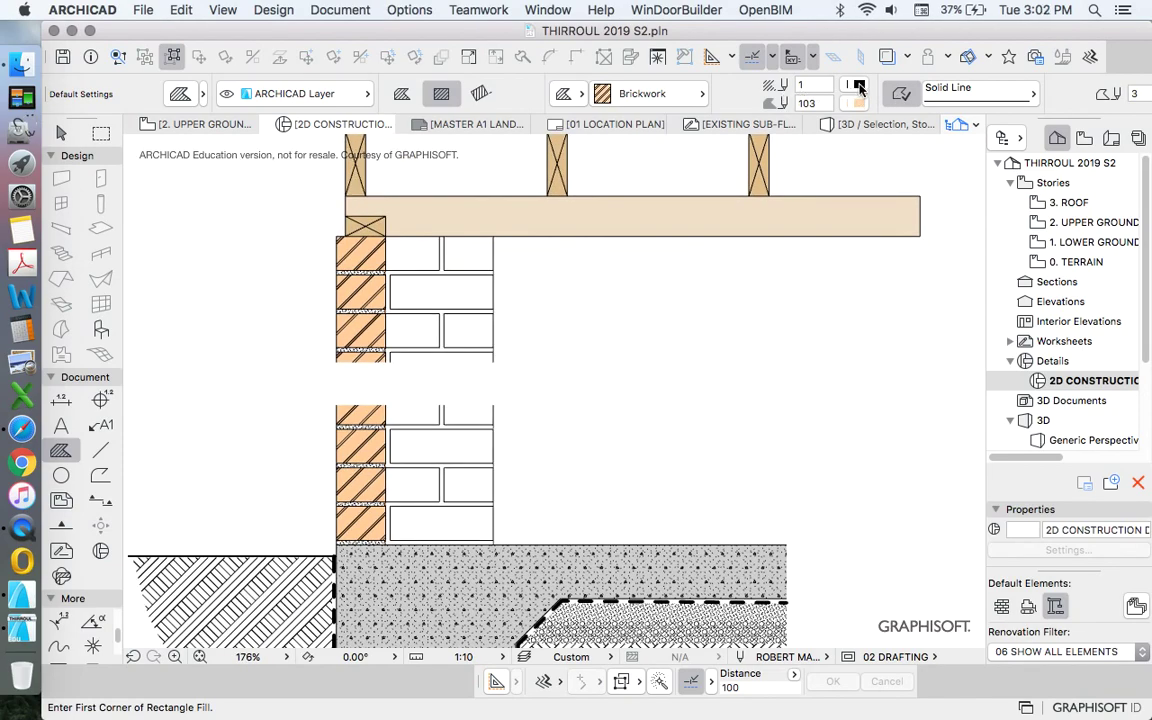
left_click(858, 87)
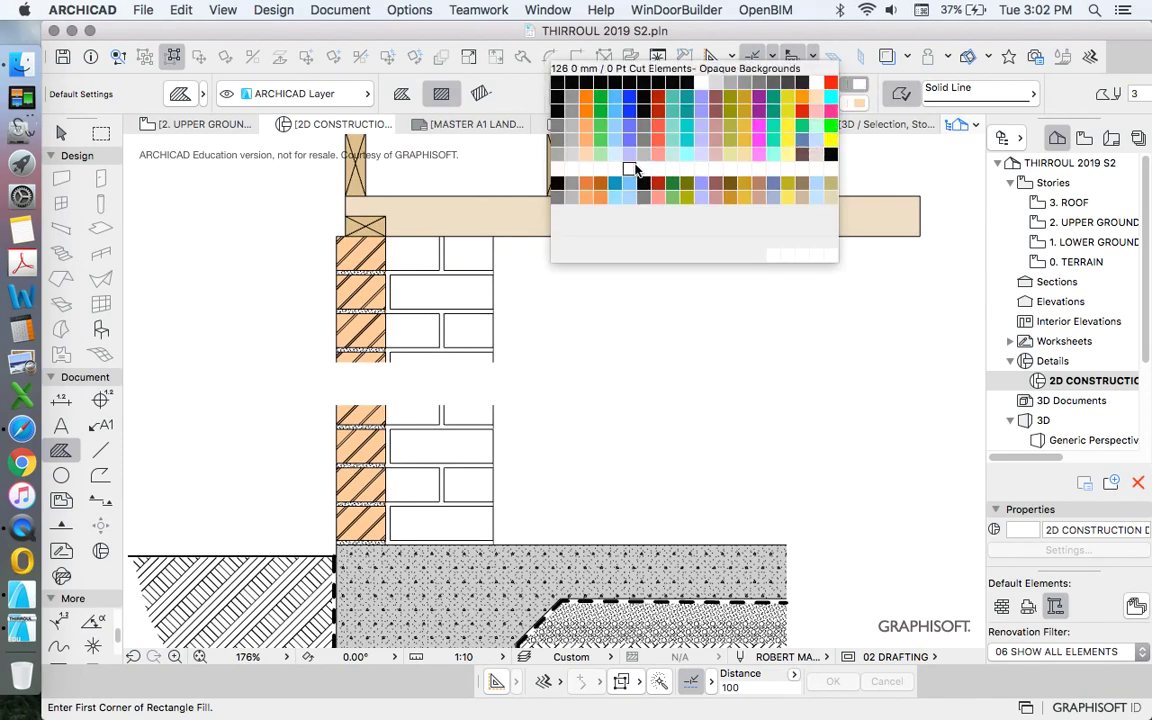
left_click(587, 155)
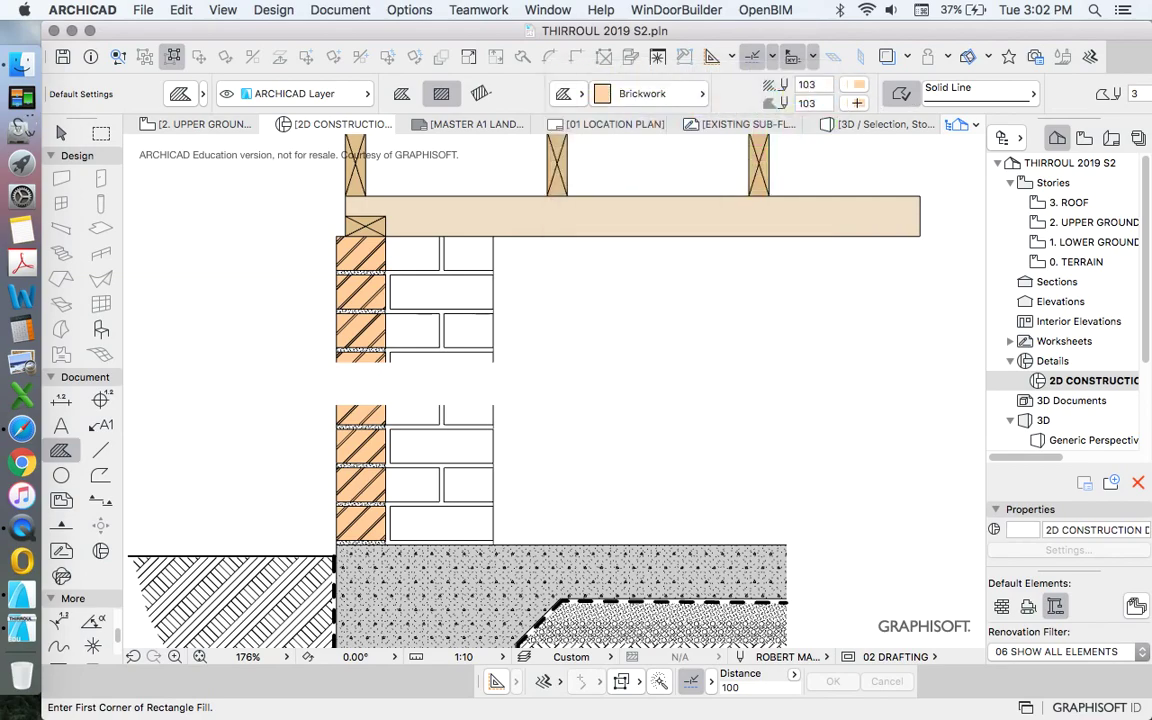
left_click(858, 103)
left_click(787, 274)
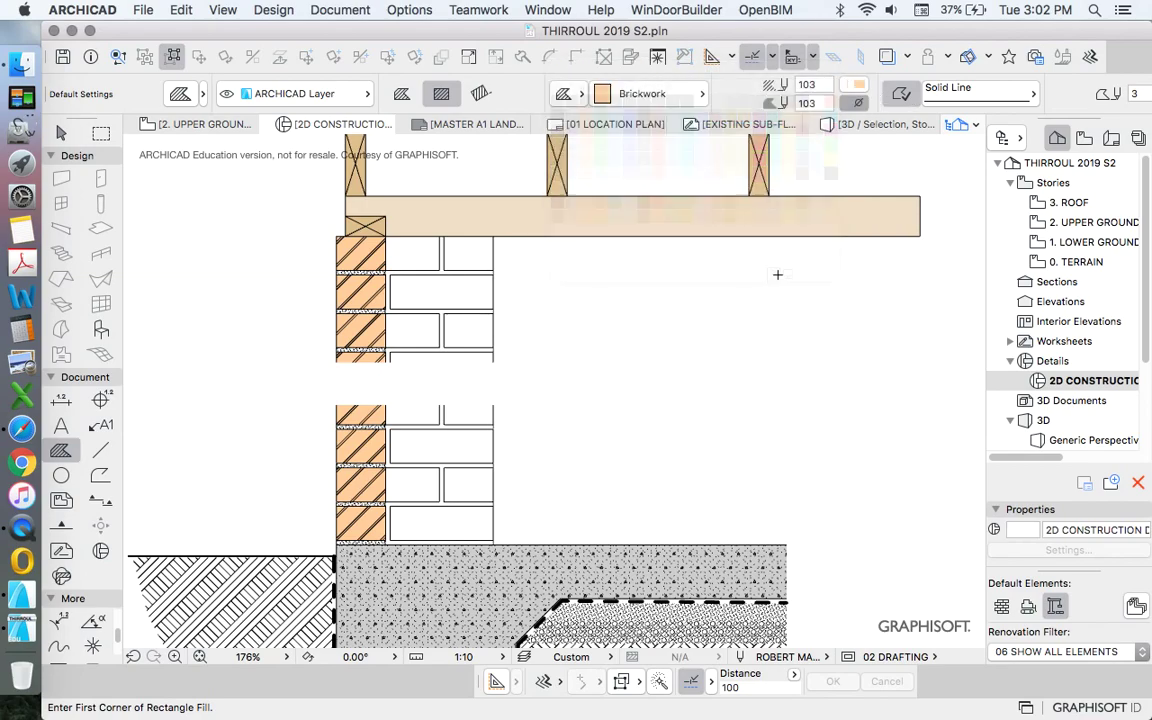
left_click(640, 93)
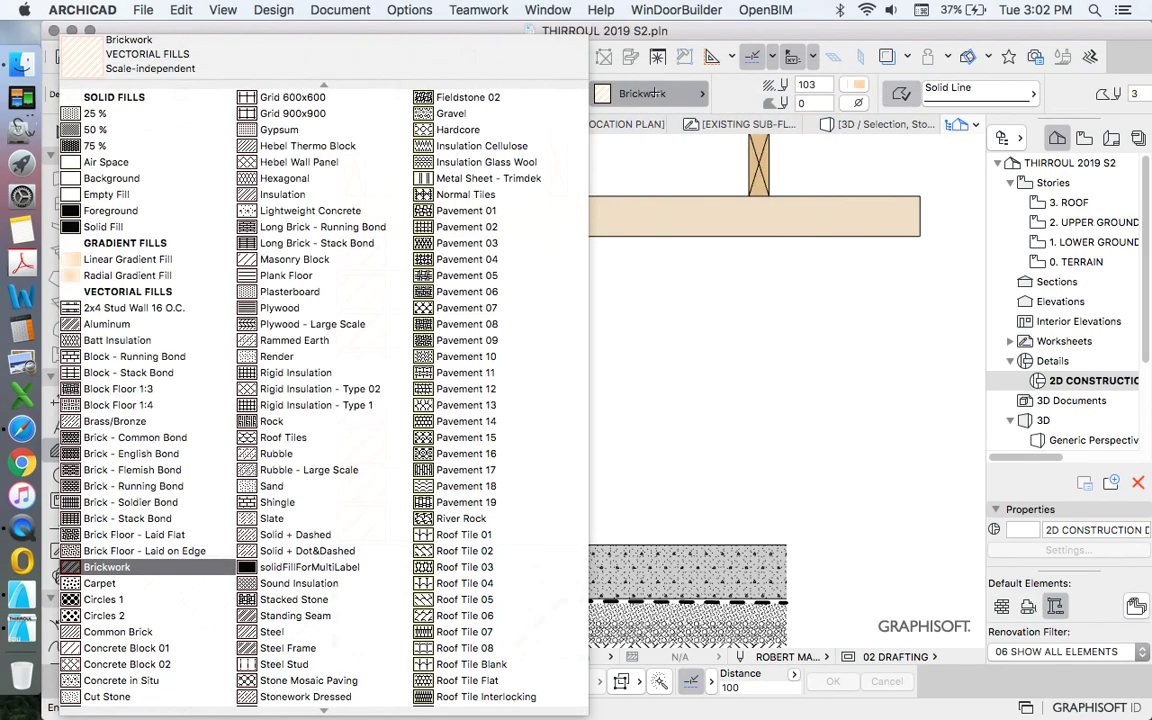
left_click(100, 129)
Fill the unfilled bricks in the three lowest courses beside the hatched wall, just above the slab.
scroll(486, 540, "up", 5)
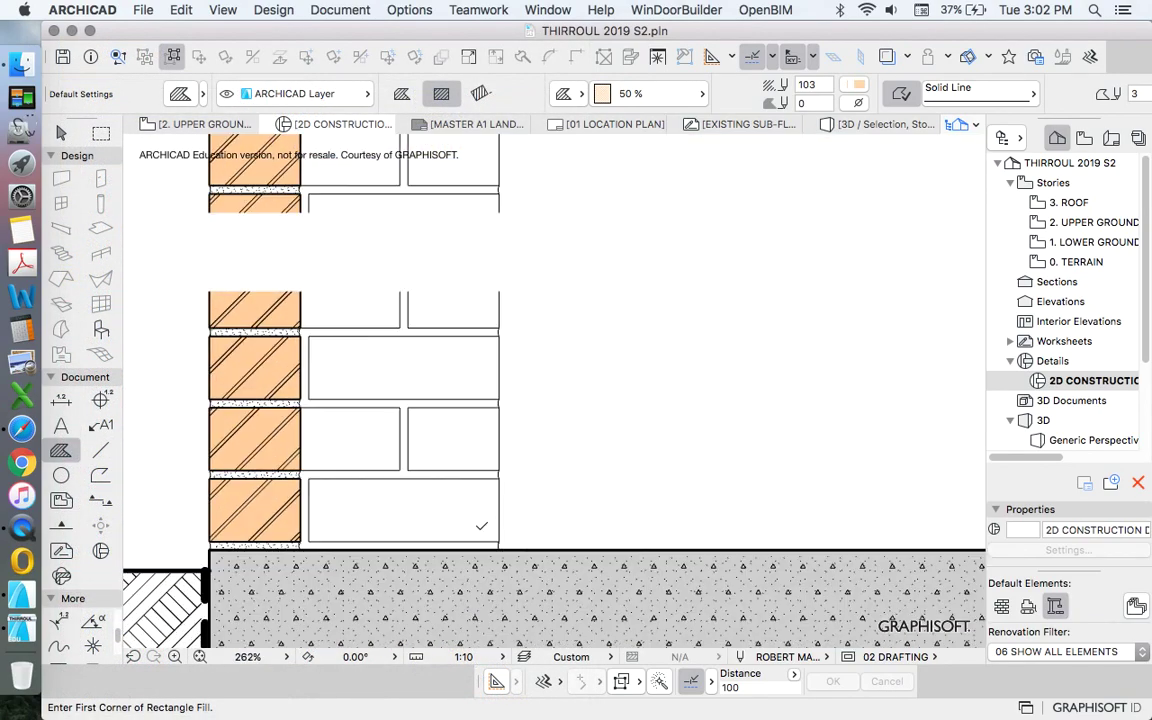
scroll(538, 504, "down", 5)
scroll(489, 483, "up", 2)
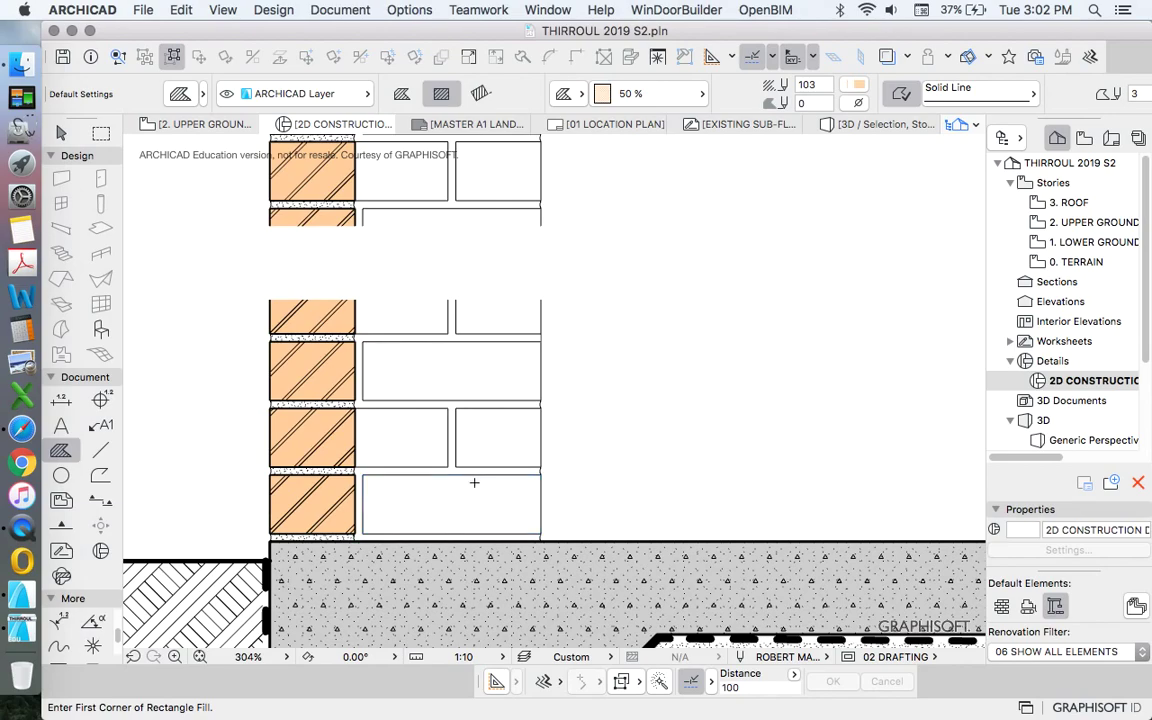
left_click(478, 486)
left_click(496, 442)
left_click(422, 420)
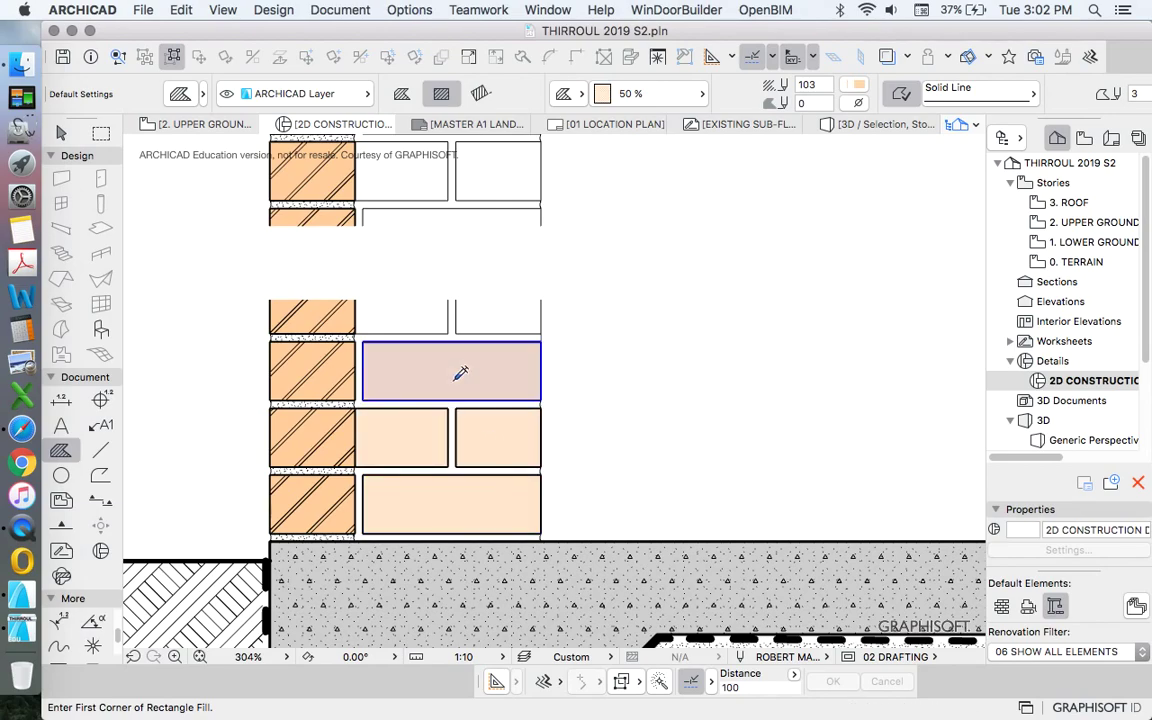
Select the four new brick fills and set their contour pen to 1 and their pattern to 25 %.
key("Escape")
left_click(484, 518)
left_click(488, 439)
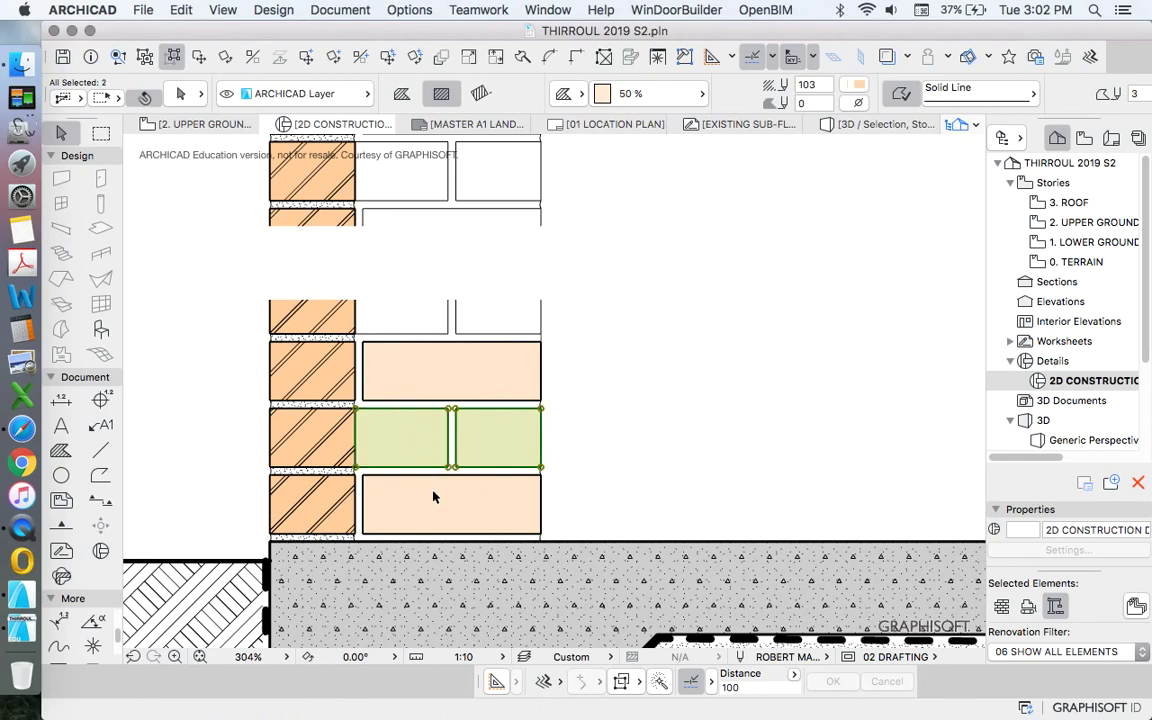
scroll(1041, 97, "right", 4)
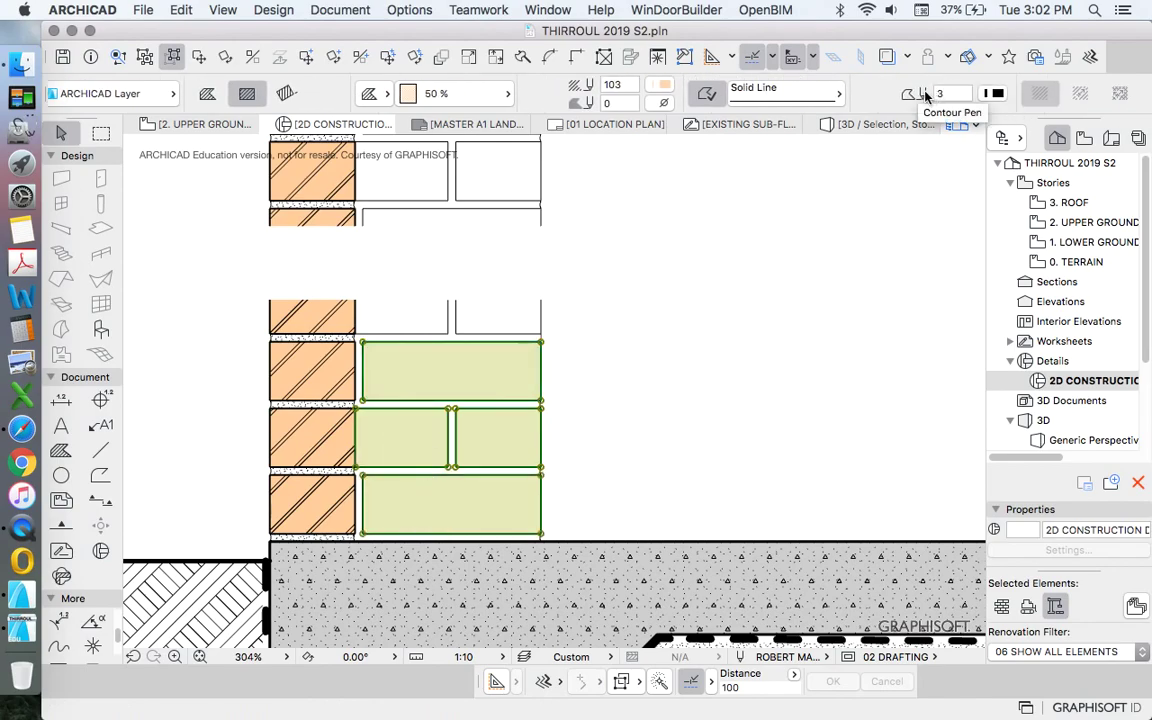
left_click_drag(990, 94, 697, 95)
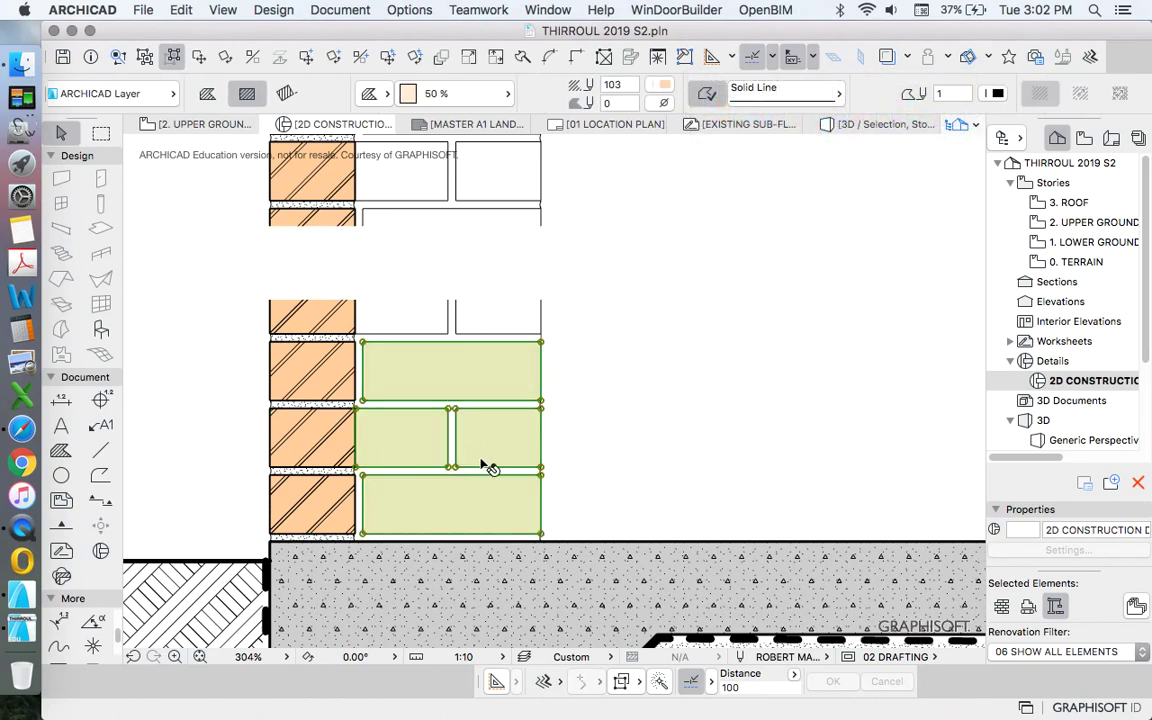
left_click(472, 91)
left_click_drag(562, 126, 556, 114)
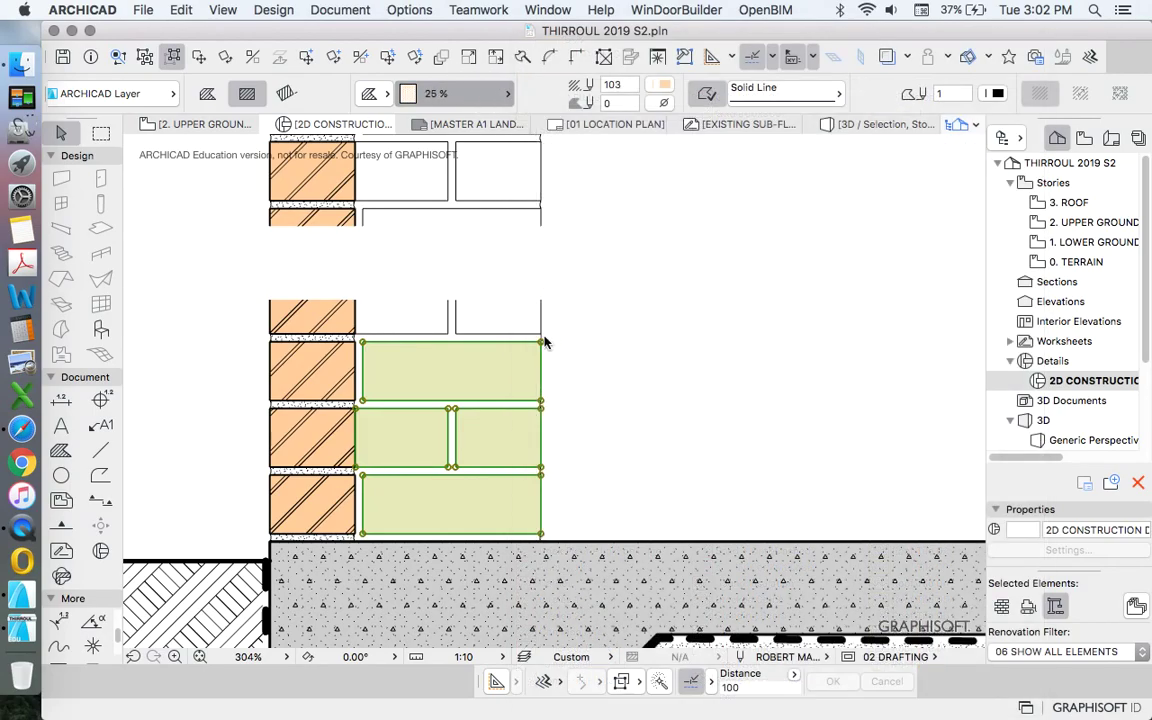
key("Escape")
Fill the remaining unfilled bricks above and below the wall break using the settings of the lighter brick fill.
scroll(545, 538, "down", 4)
scroll(507, 405, "up", 3)
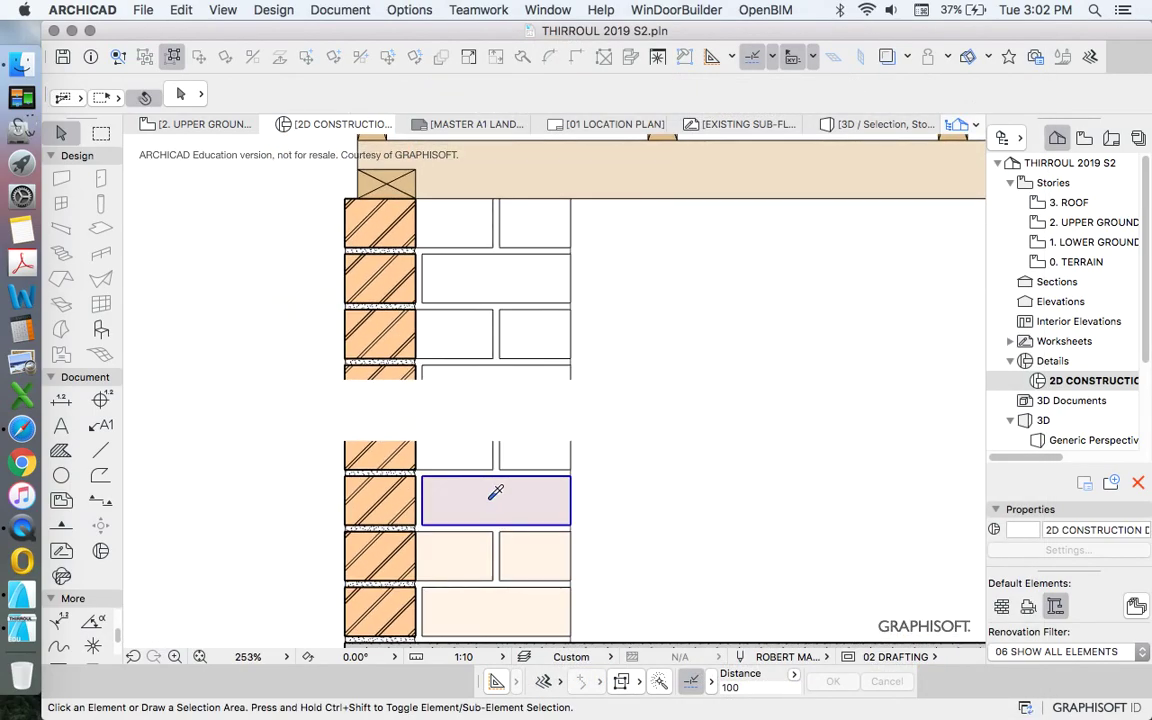
left_click(490, 497, "alt")
left_click(458, 459)
left_click(530, 458)
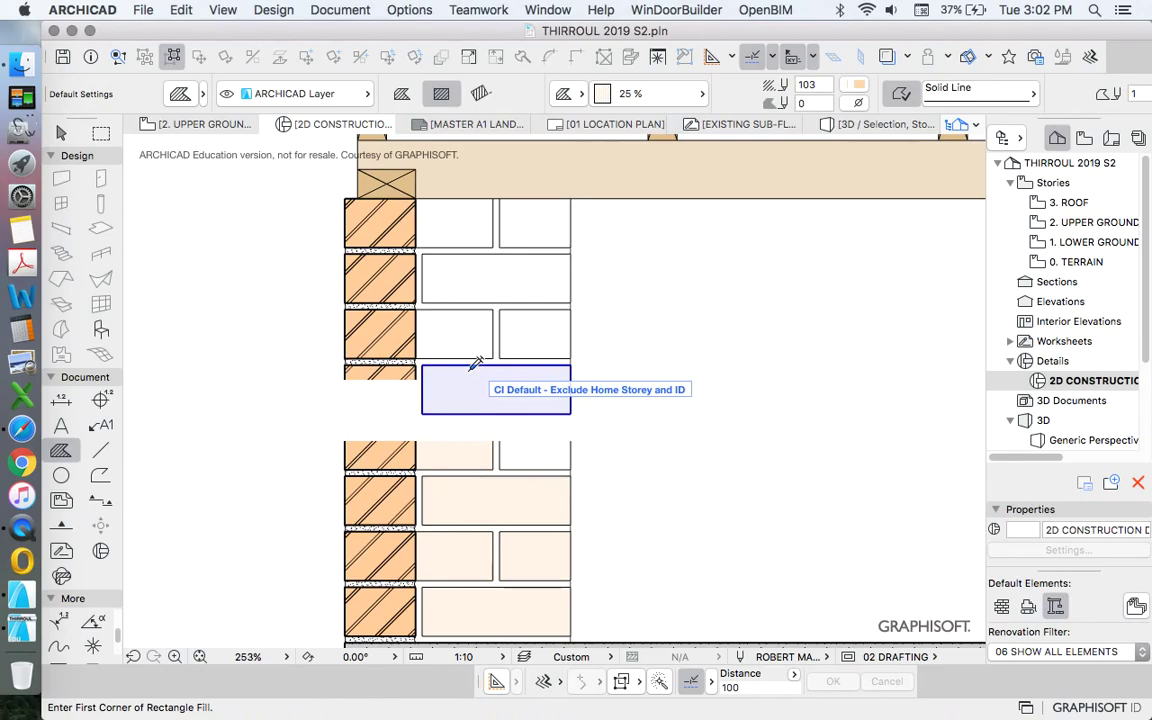
left_click(478, 338)
left_click(536, 325)
left_click(475, 272)
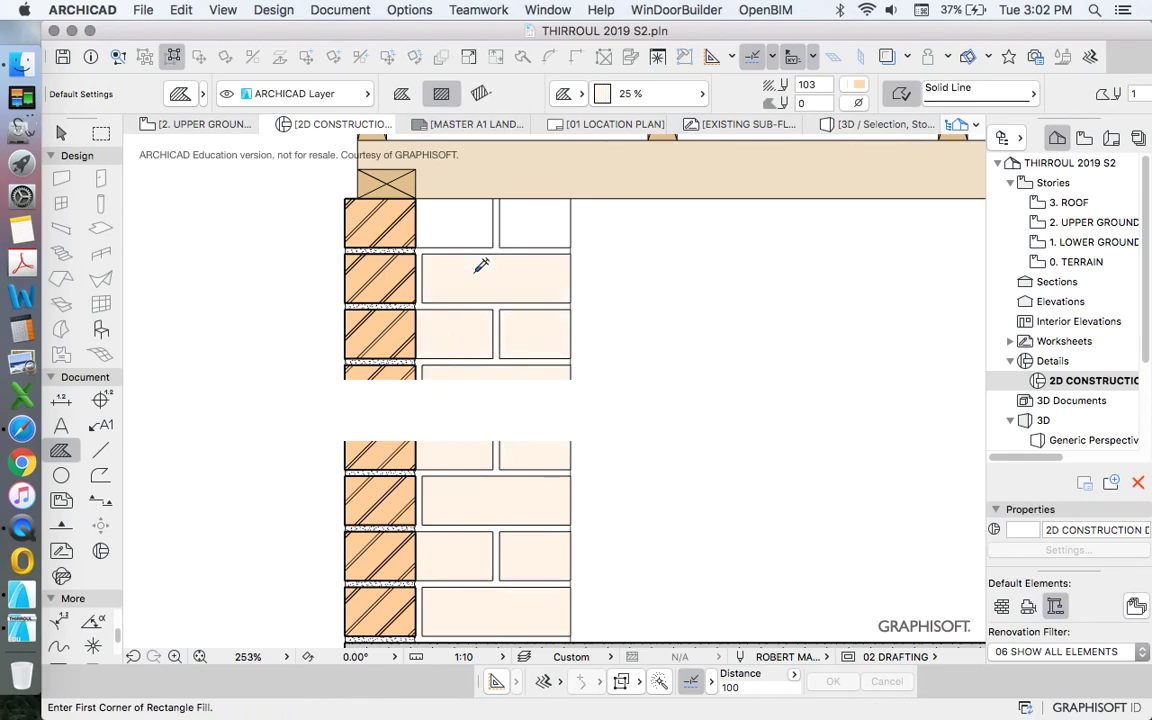
left_click(464, 232)
left_click(515, 223)
Leave the fill command and save the project.
scroll(498, 433, "down", 5)
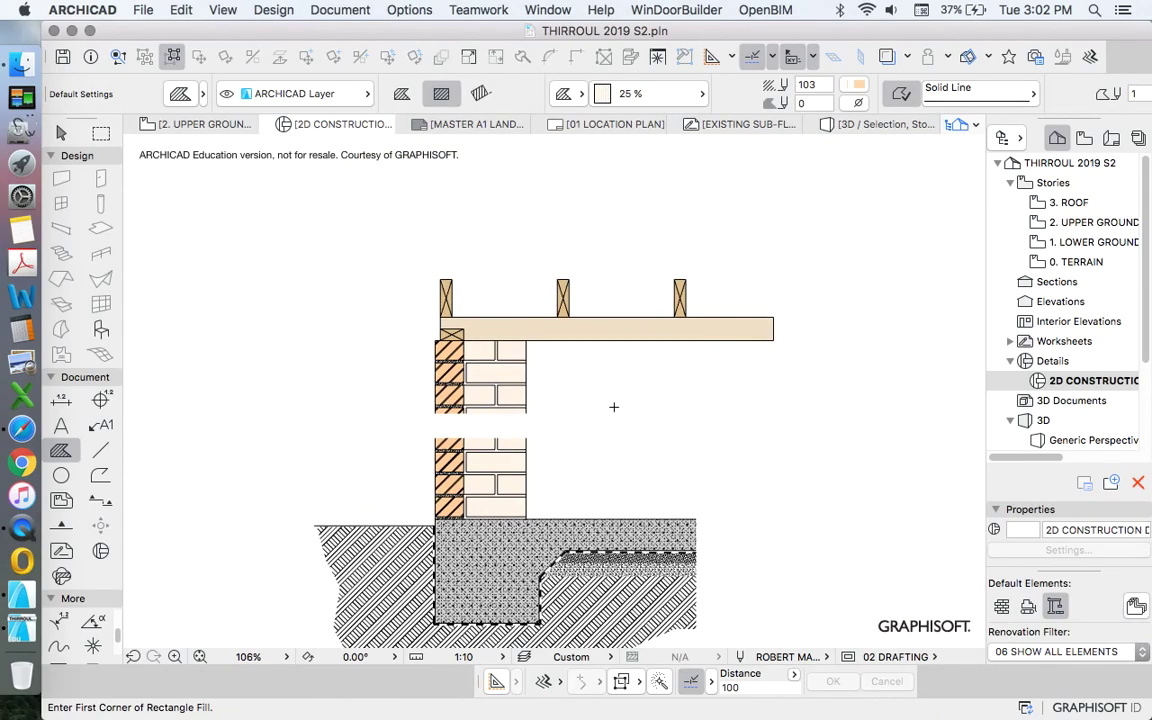
scroll(612, 406, "up", 5)
scroll(522, 386, "down", 5)
scroll(591, 378, "up", 2)
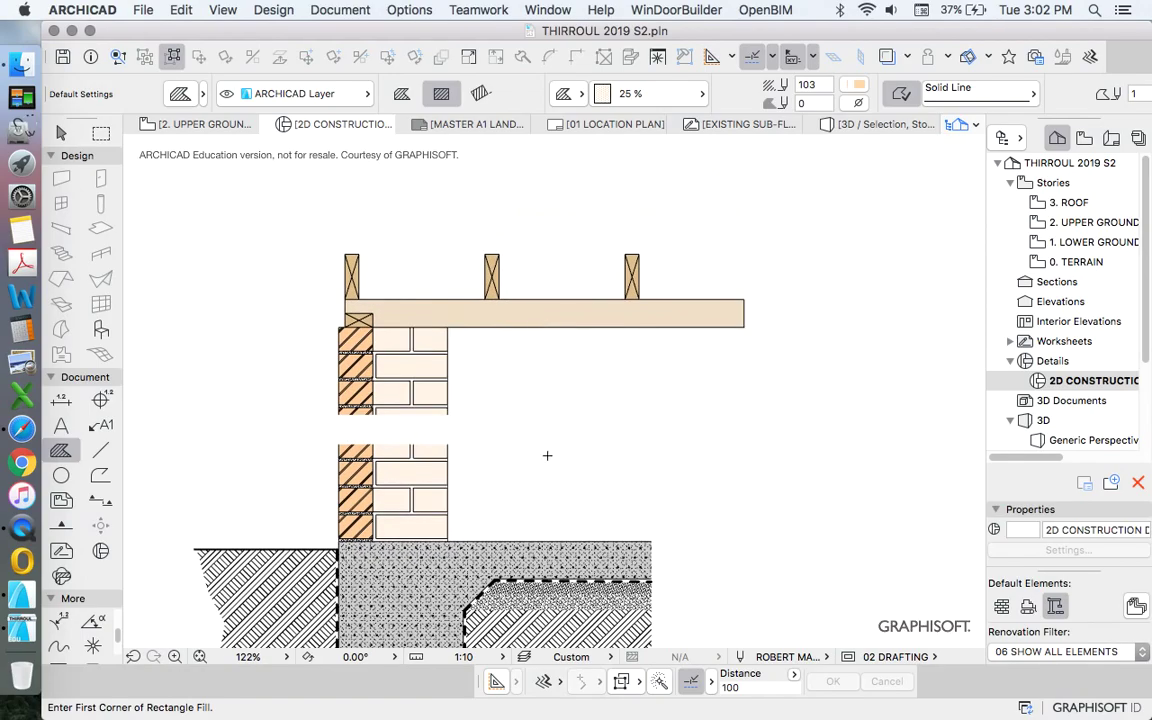
scroll(447, 440, "up", 4)
scroll(450, 437, "down", 5)
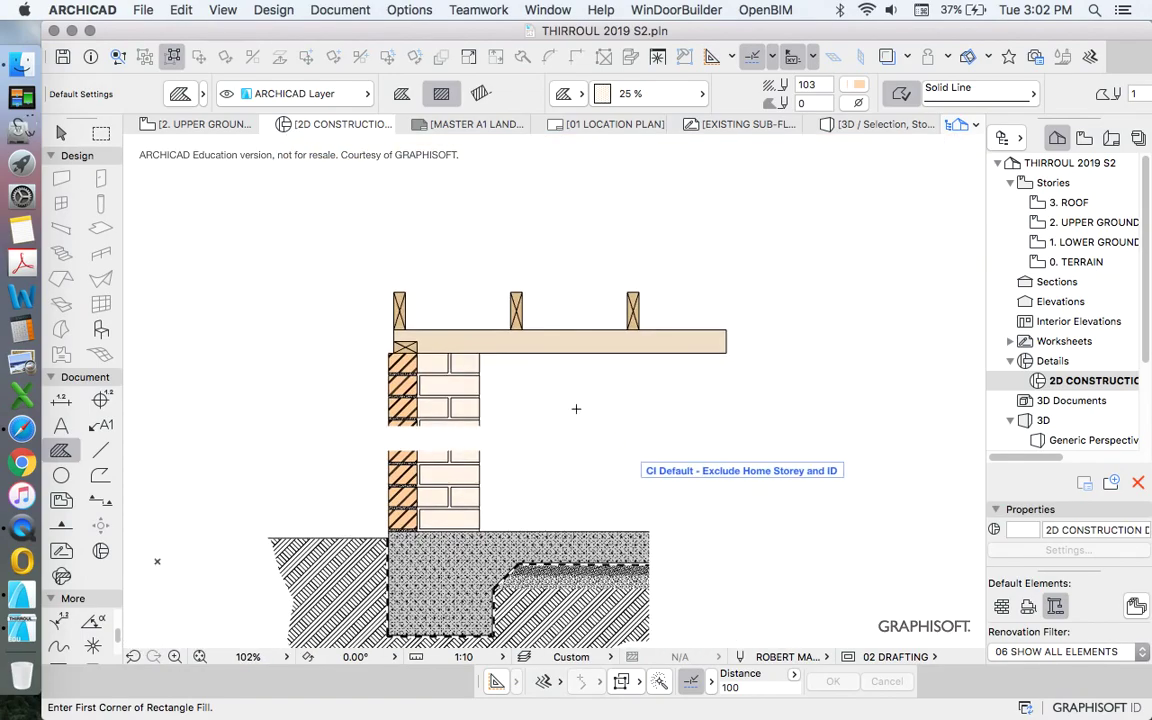
scroll(541, 256, "up", 2)
key("Escape")
key("super+s")
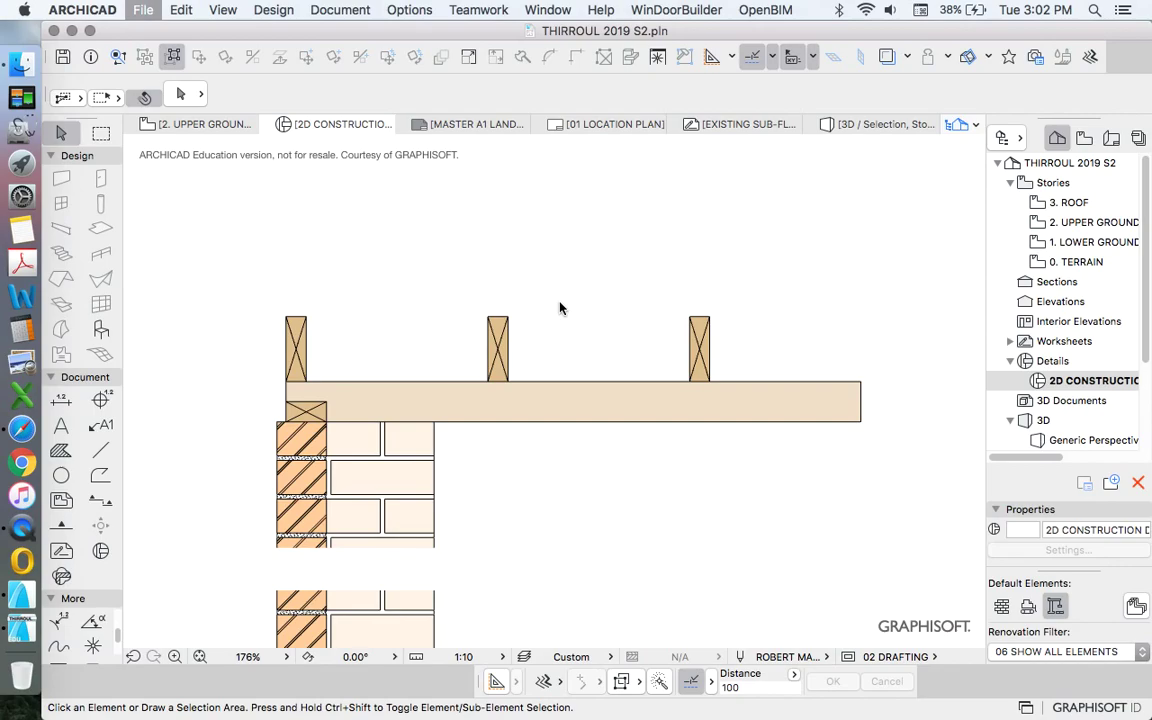
scroll(510, 353, "down", 1)
left_click(533, 400)
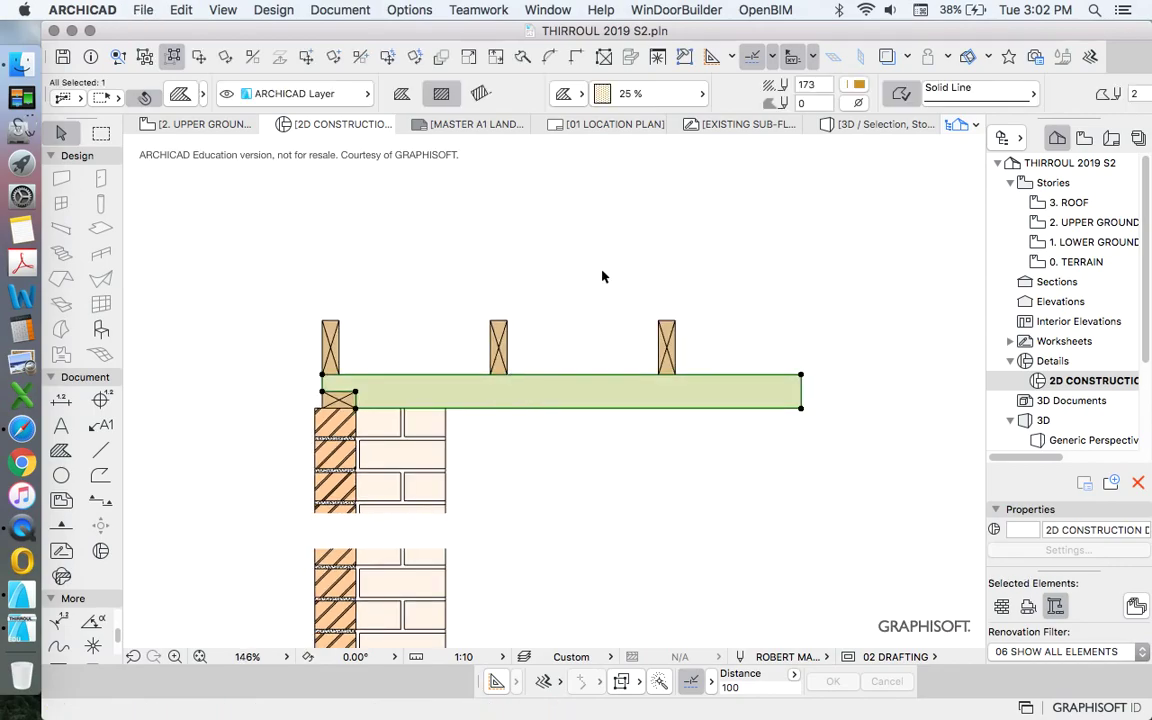
scroll(620, 400, "down", 2)
left_click(610, 325)
scroll(558, 377, "up", 1)
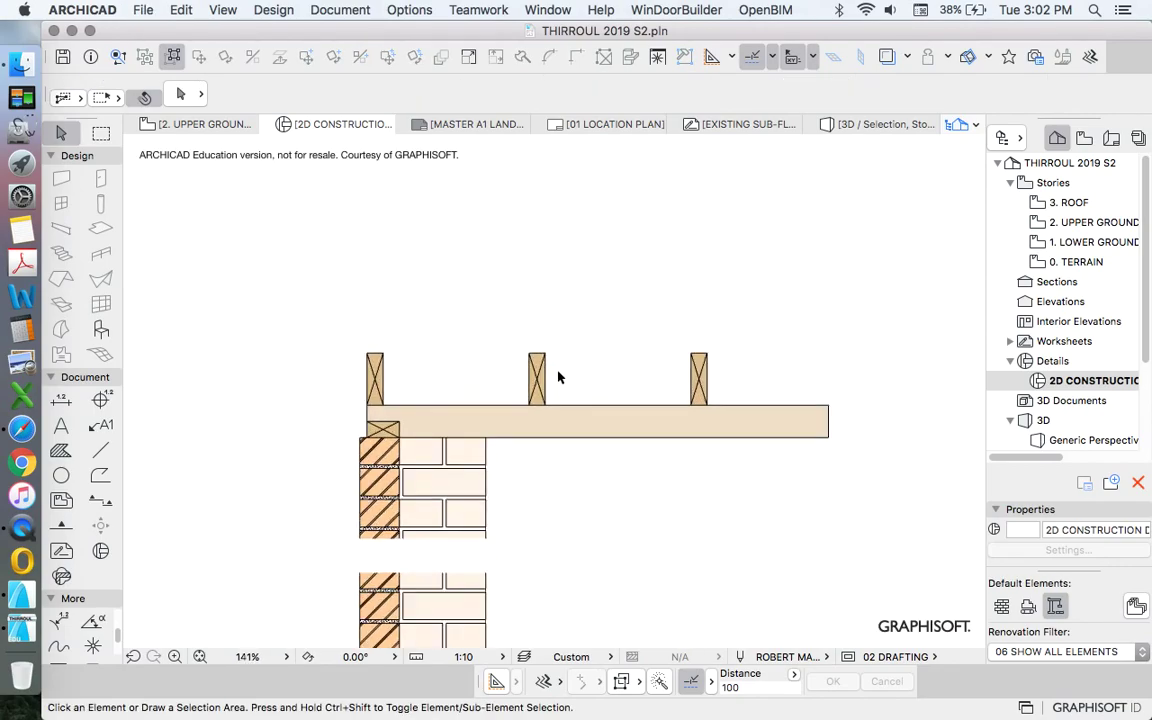
scroll(558, 377, "up", 1)
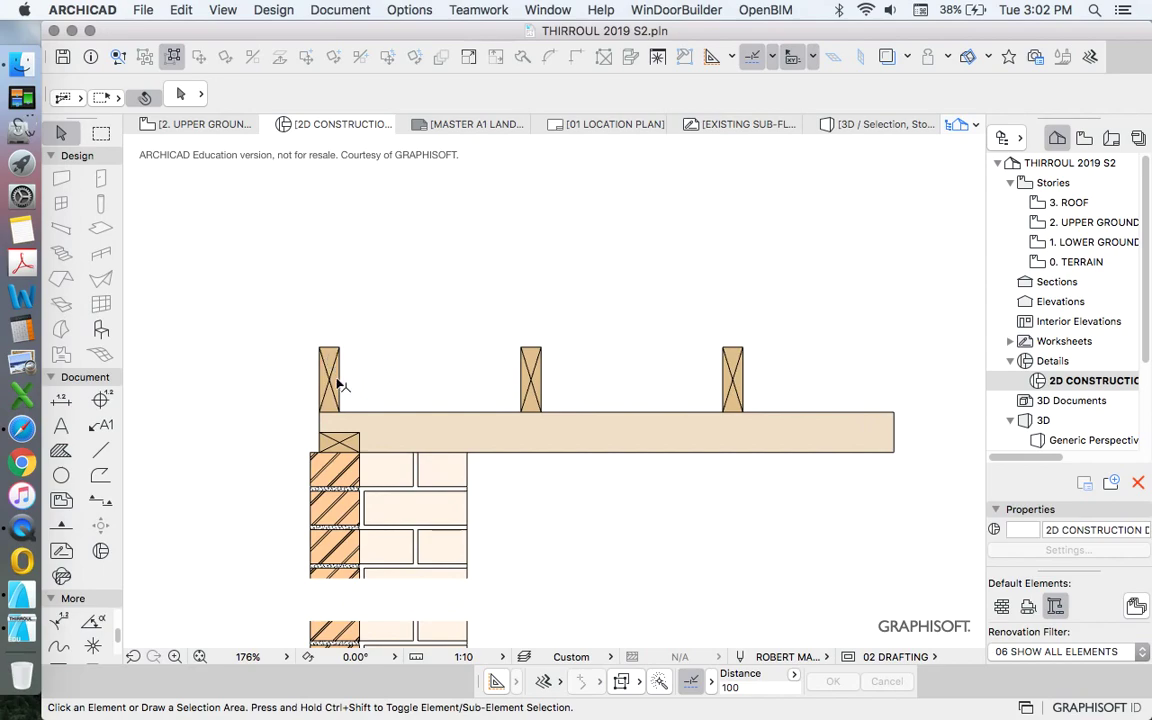
Draw a rotated rectangular fill about 1259 mm long and 19 mm thick along the tops of the upright members, using their fill settings.
scroll(337, 378, "up", 4)
left_click(321, 324, "alt")
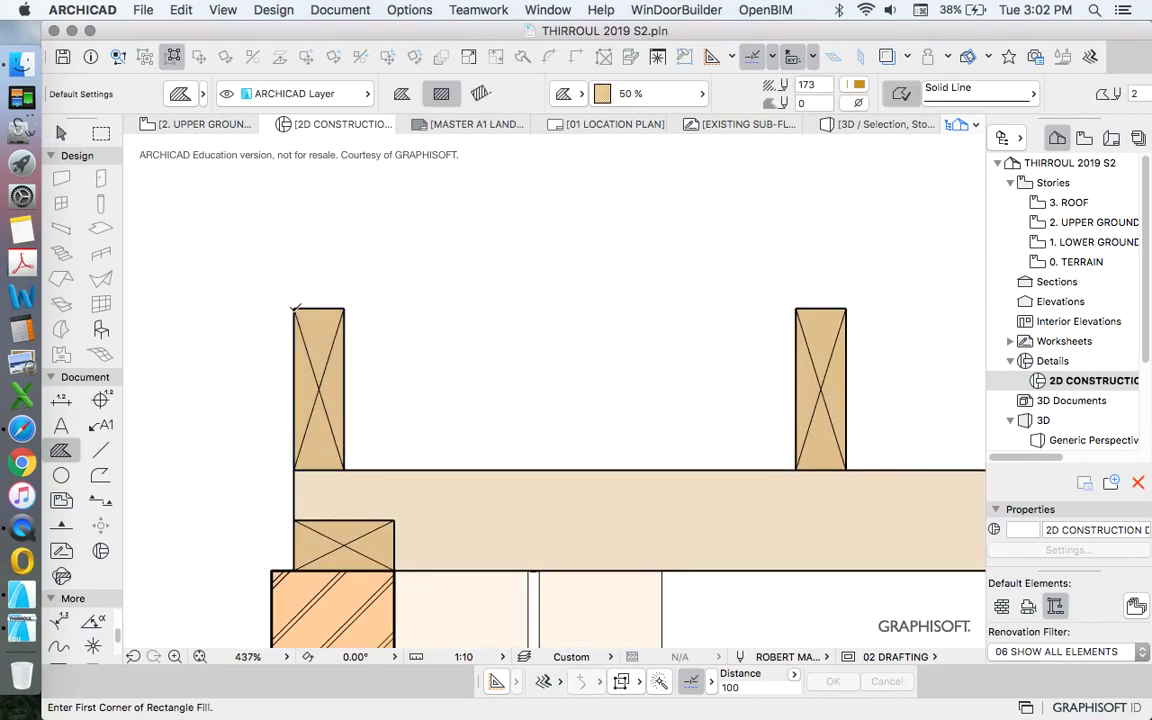
left_click(296, 310)
scroll(290, 308, "down", 3)
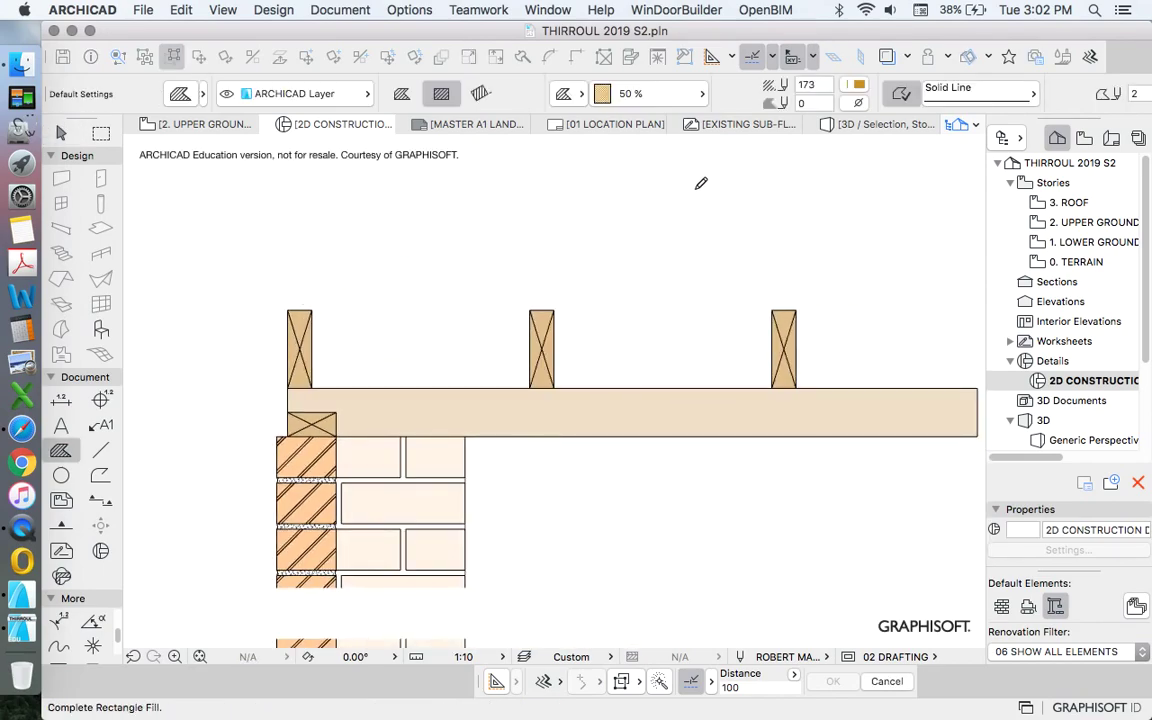
left_click(480, 93)
scroll(437, 365, "down", 2)
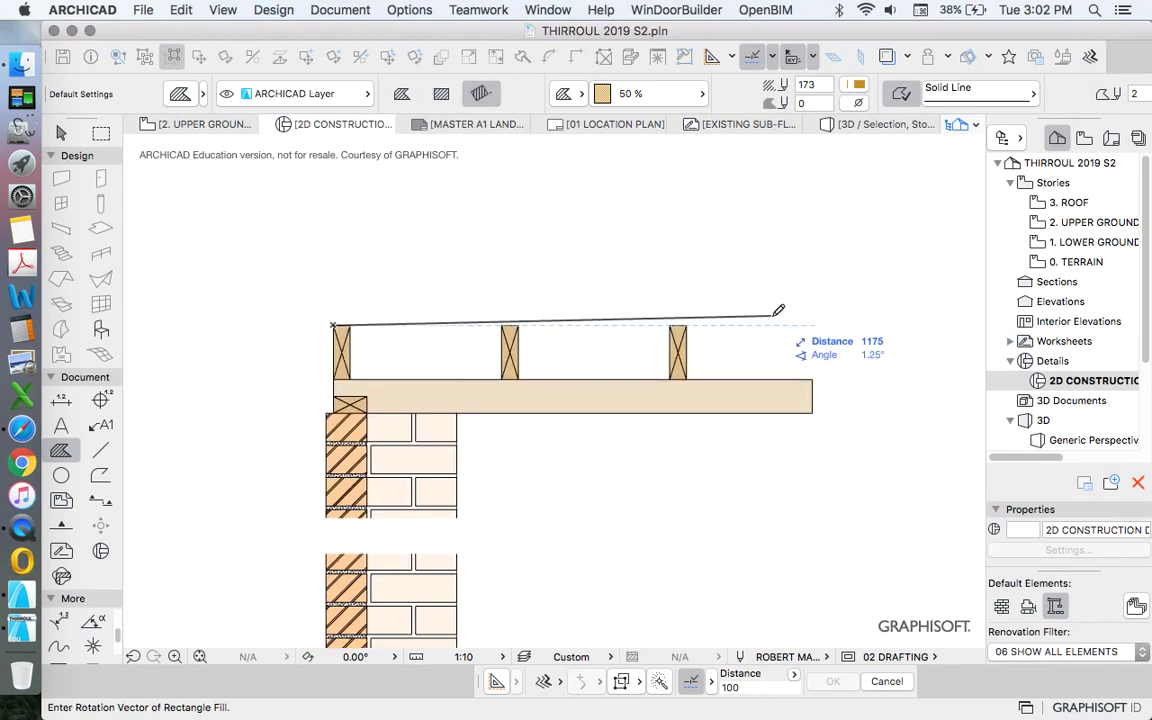
key("Escape")
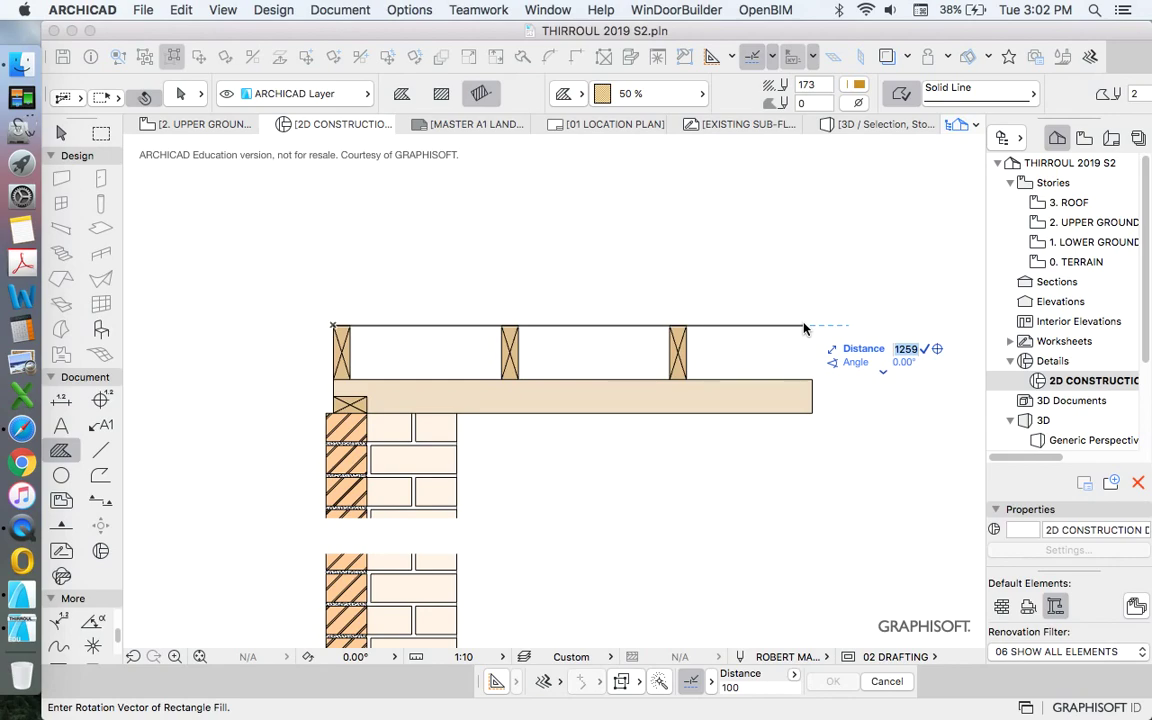
left_click(802, 324)
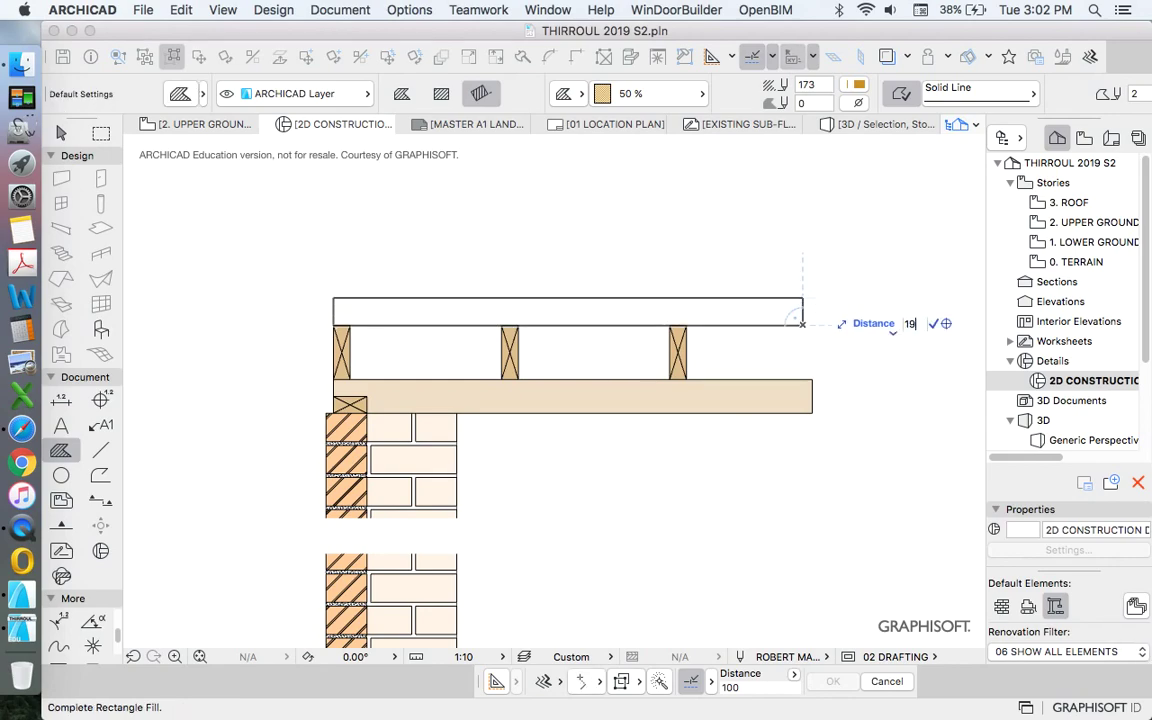
key("Return")
key("Escape")
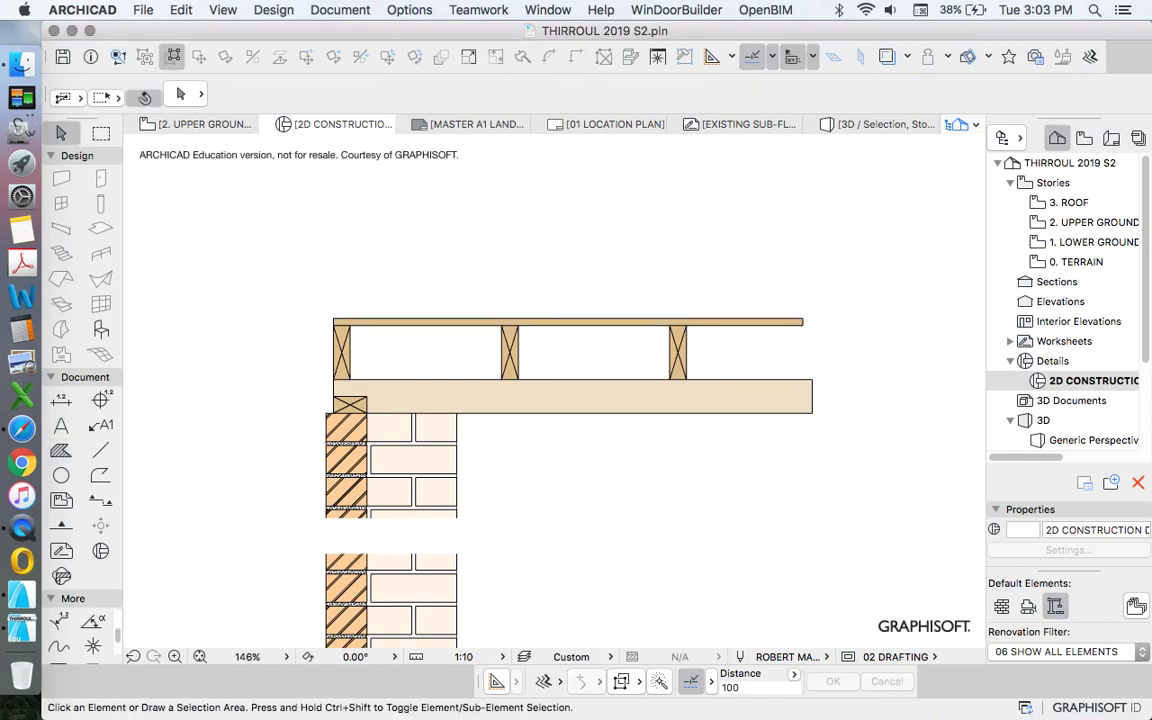
scroll(400, 320, "up", 4)
left_click(400, 320)
left_click(602, 93)
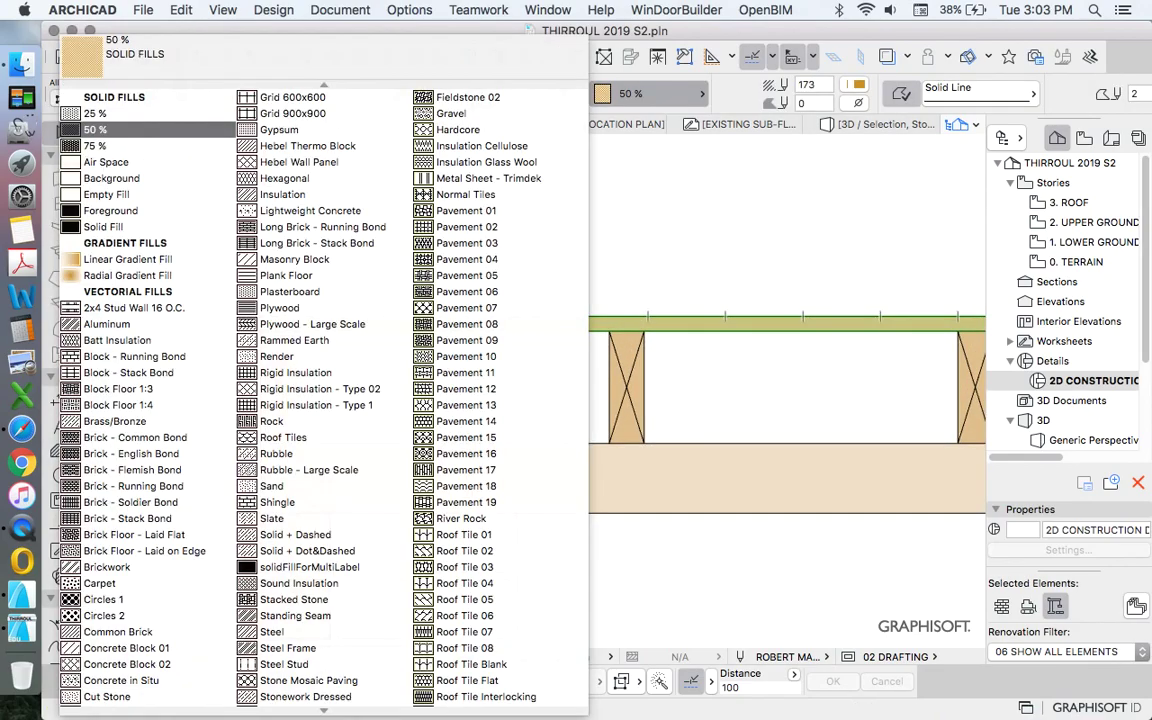
left_click(95, 129)
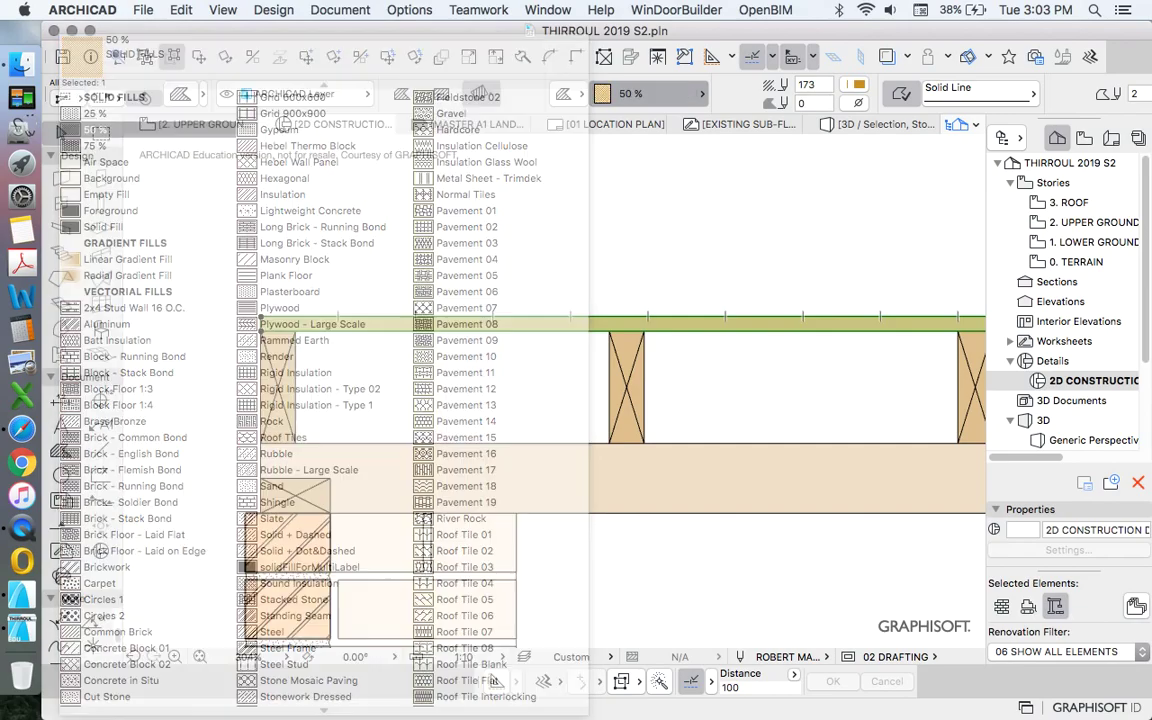
key("Escape")
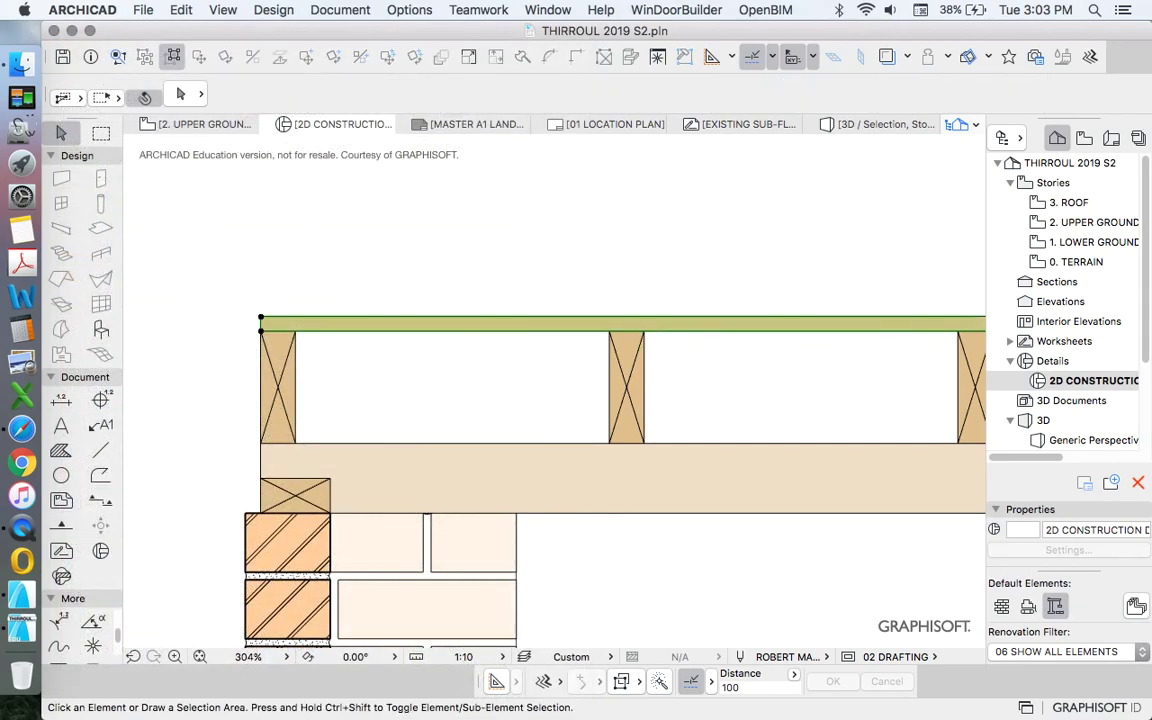
Set the fill pen of the board along the tops of the upright members to 160.
left_click(261, 318)
left_click(602, 93)
left_click(859, 85)
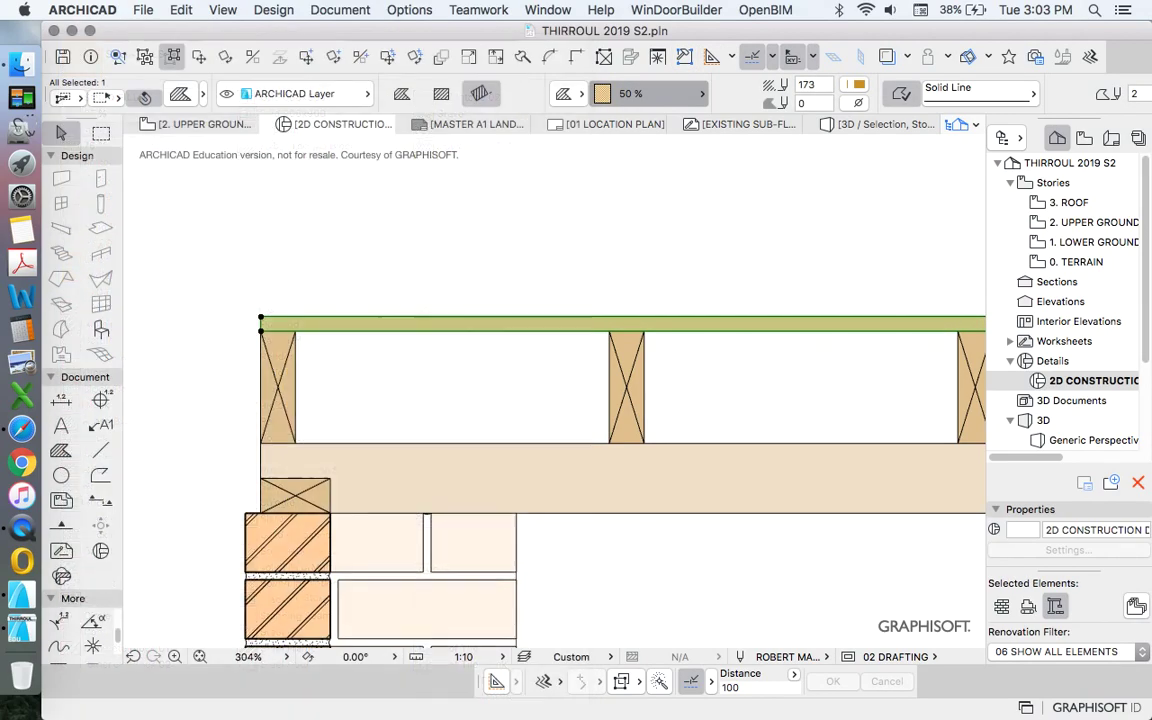
left_click(859, 85)
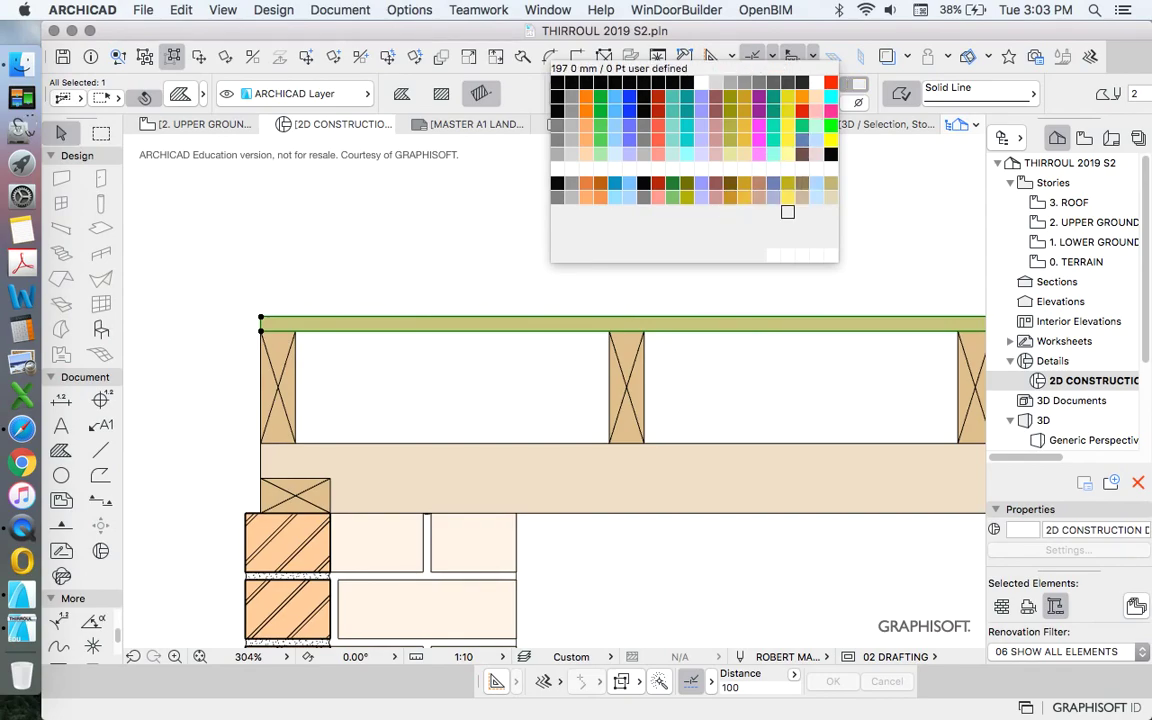
left_click(831, 183)
key("Escape")
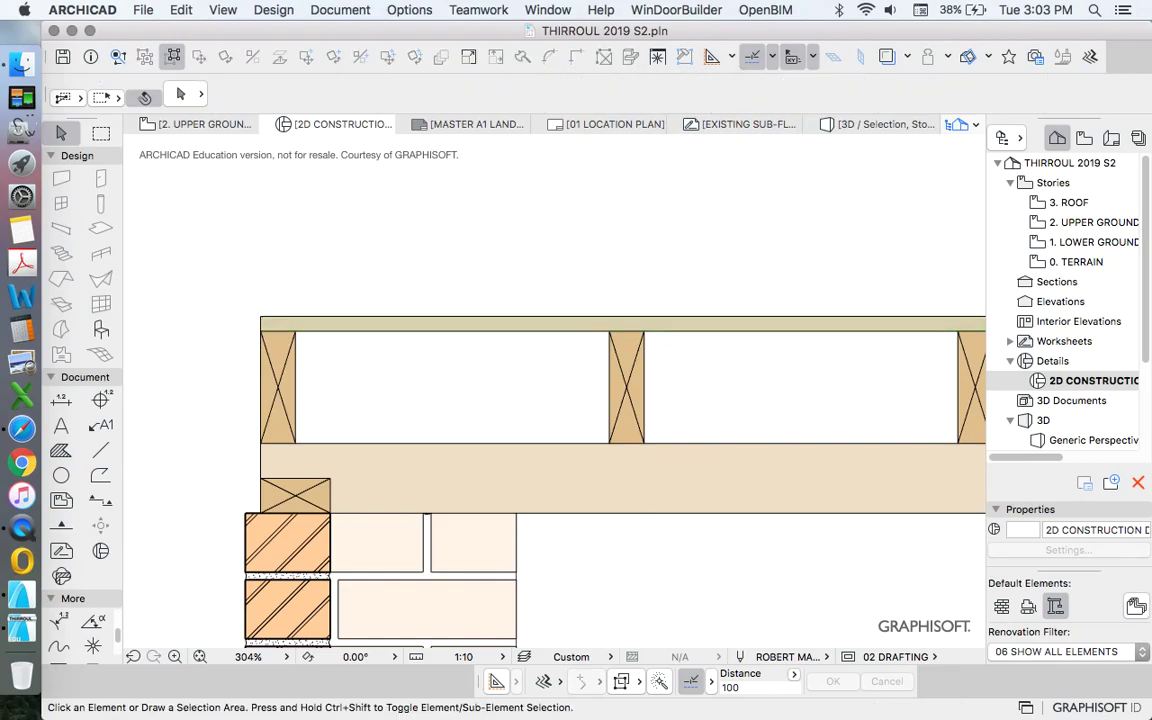
Set the top board's fill pattern to 75 %.
scroll(440, 300, "down", 5)
scroll(440, 300, "up", 1)
left_click(440, 307)
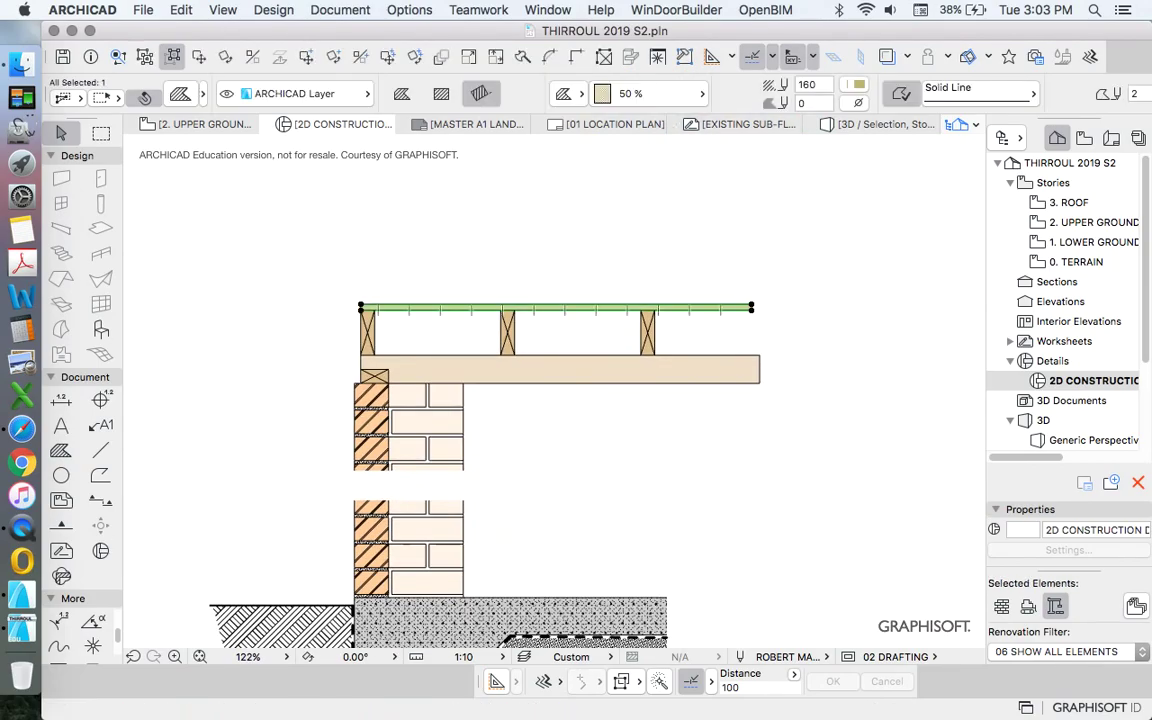
left_click(630, 93)
left_click(100, 147)
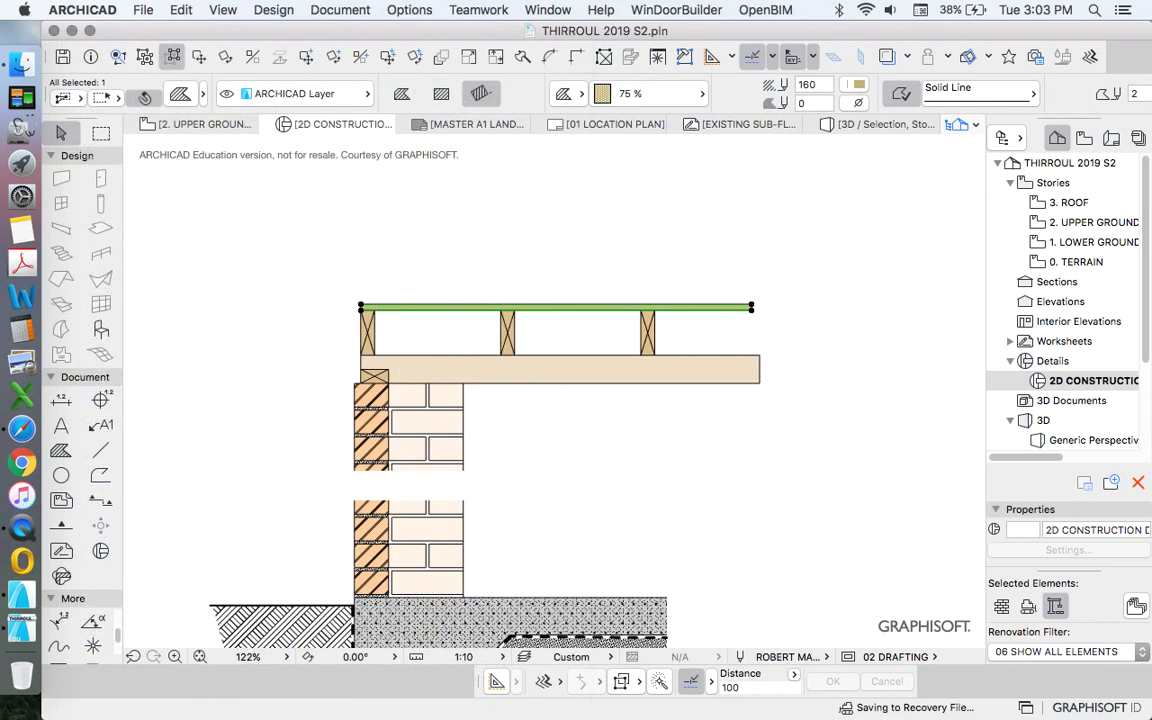
key("Escape")
Change the top board's fill pattern to the Wood 00 symbol fill.
scroll(580, 280, "up", 5)
scroll(595, 325, "down", 4)
left_click(595, 339)
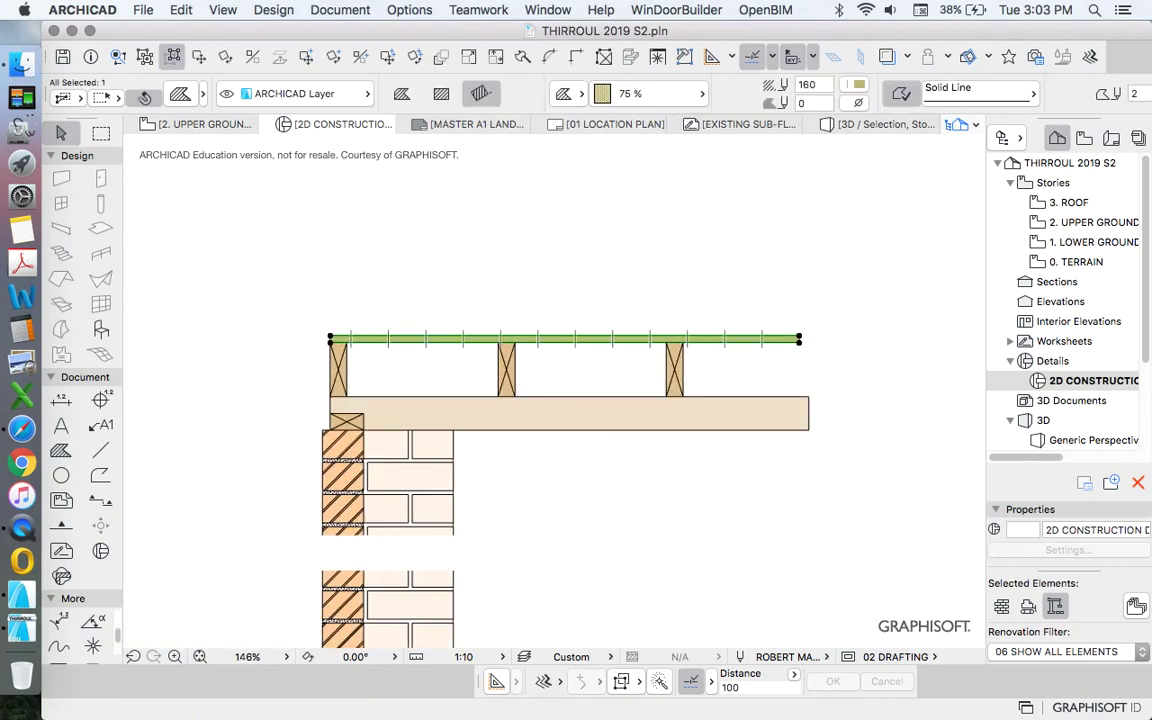
left_click(648, 94)
scroll(470, 160, "down", 7)
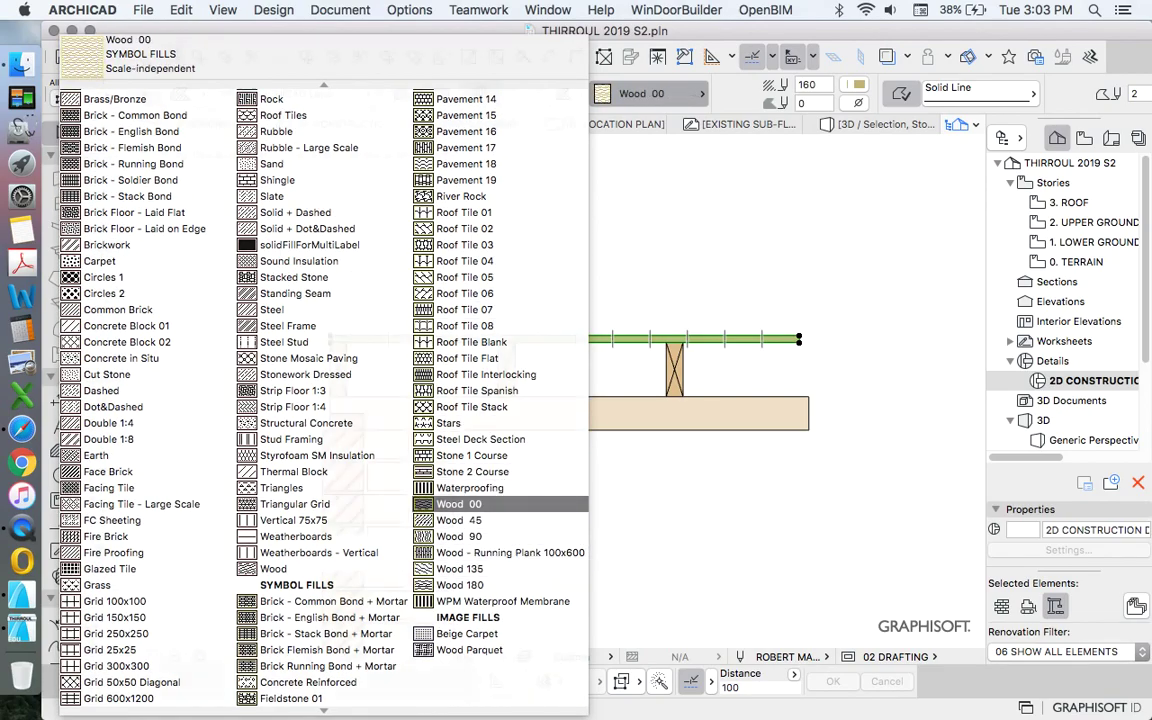
left_click(460, 504)
Set the top board's fill pen to 1 and its fill background pen to 160.
scroll(582, 336, "up", 8)
scroll(500, 310, "down", 4)
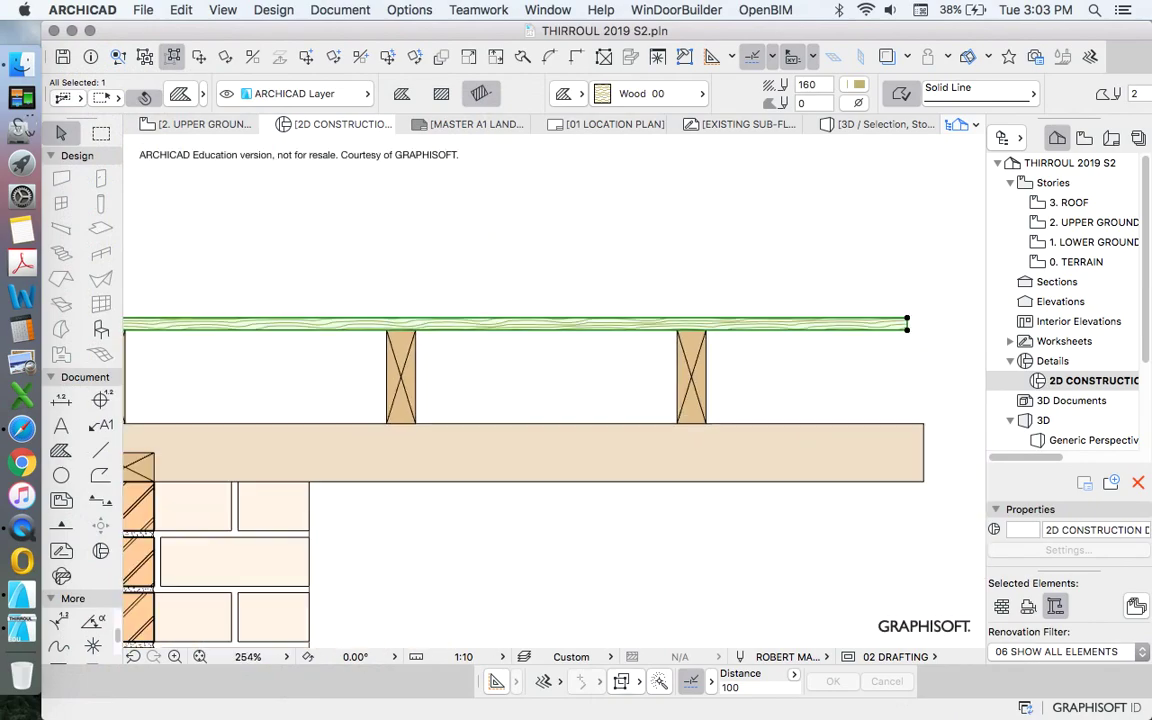
left_click(855, 85)
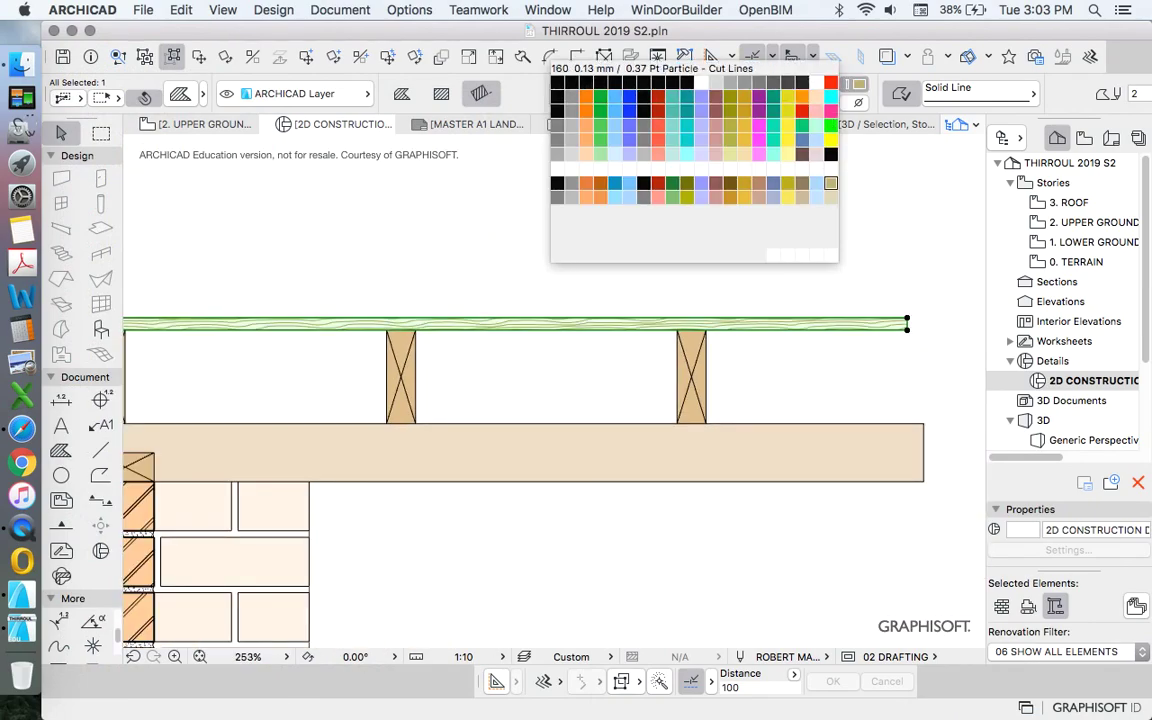
left_click(558, 83)
left_click(858, 103)
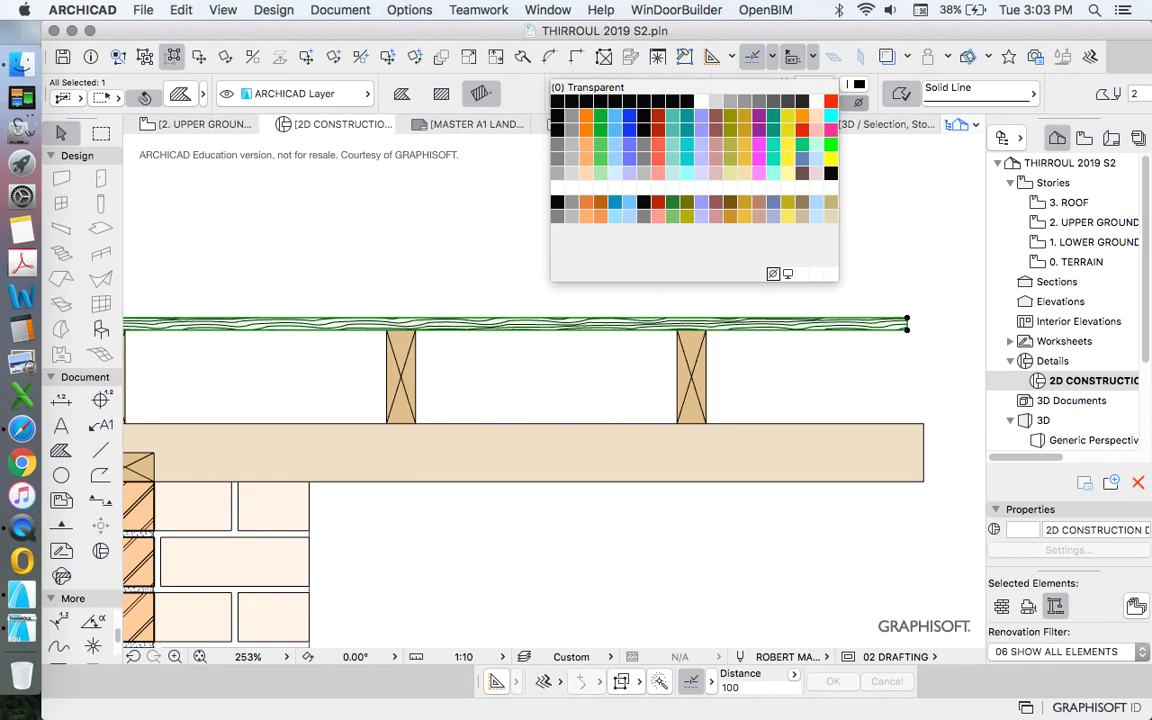
left_click(831, 202)
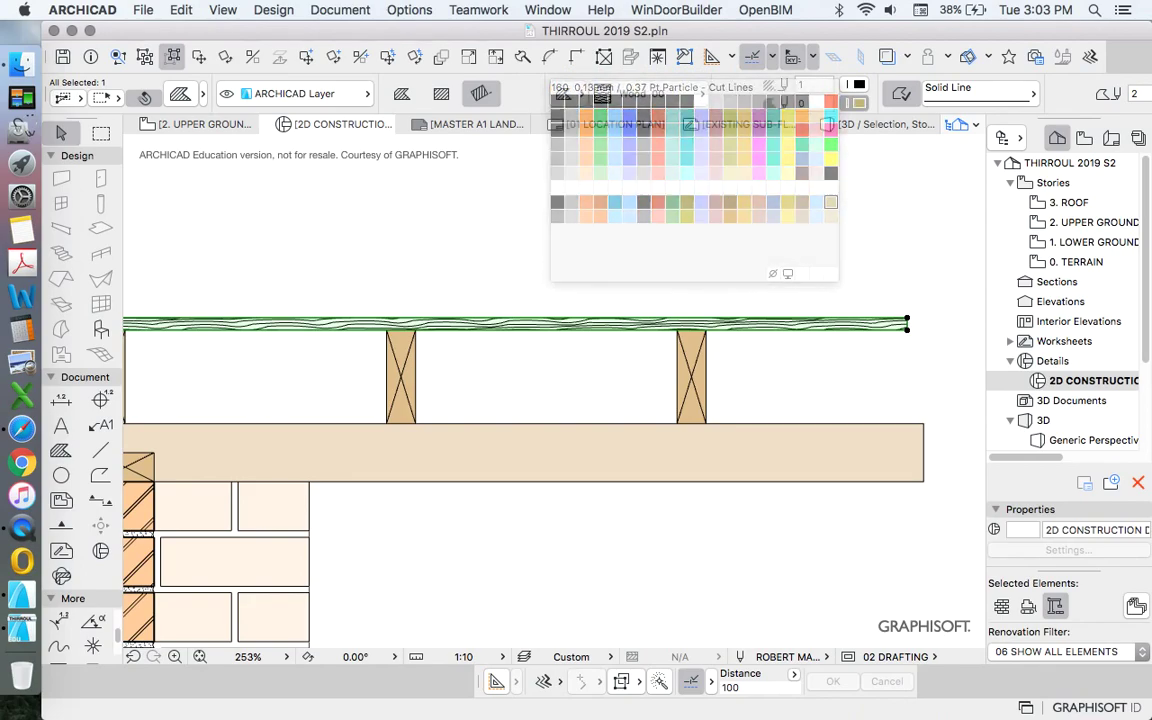
key("Escape")
Examine the top board's wood grain fill together with the upright members, timber plate and brick wall.
scroll(721, 318, "up", 3)
scroll(824, 360, "down", 5)
scroll(789, 359, "down", 5)
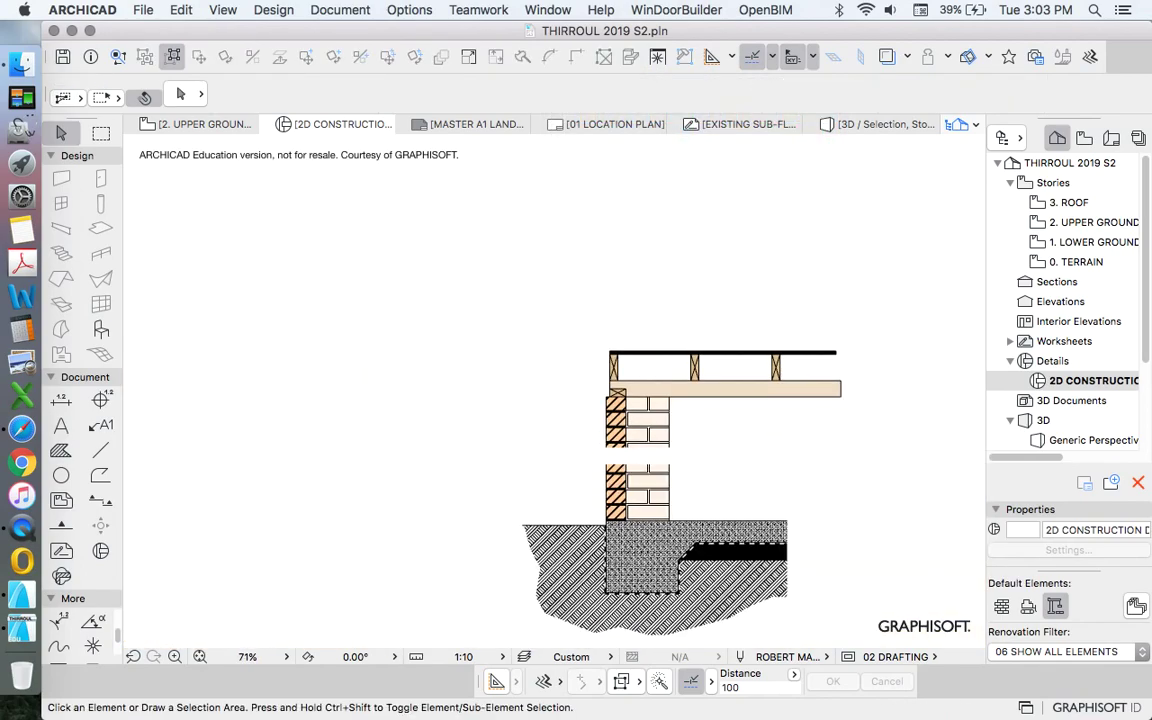
scroll(626, 368, "up", 10)
scroll(497, 348, "down", 2)
scroll(590, 383, "up", 1)
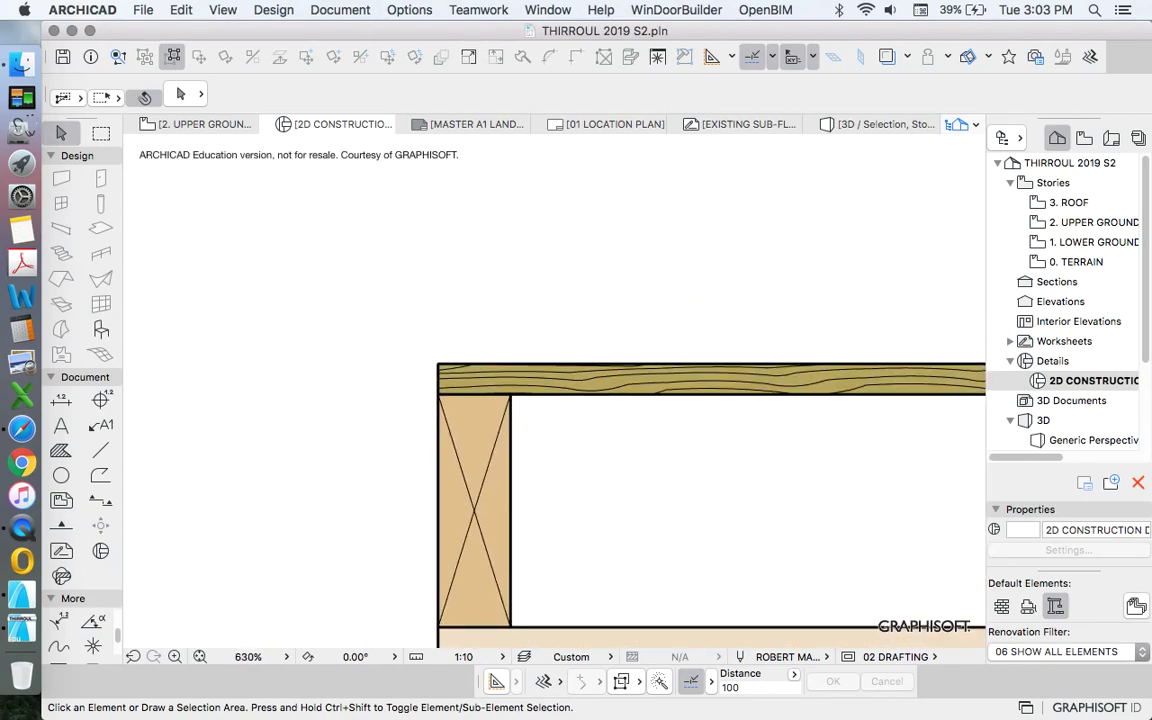
left_click(595, 384)
scroll(590, 383, "up", 5)
key("Escape")
scroll(590, 378, "down", 5)
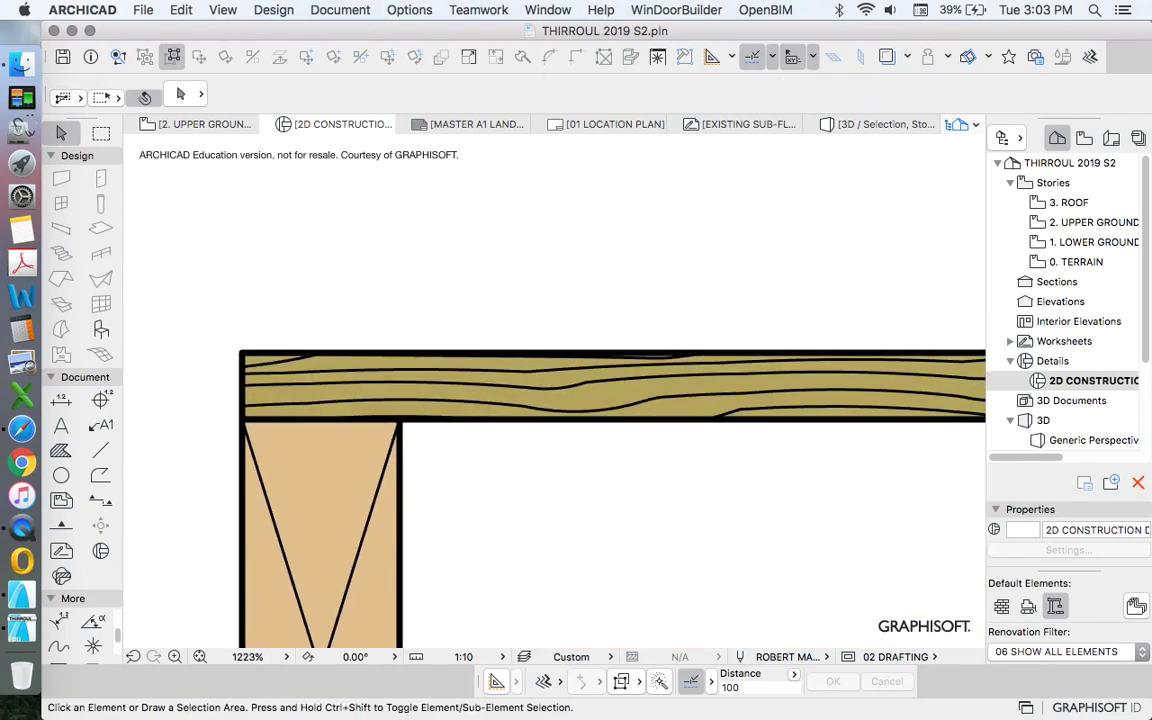
scroll(405, 190, "down", 2)
scroll(405, 190, "up", 1)
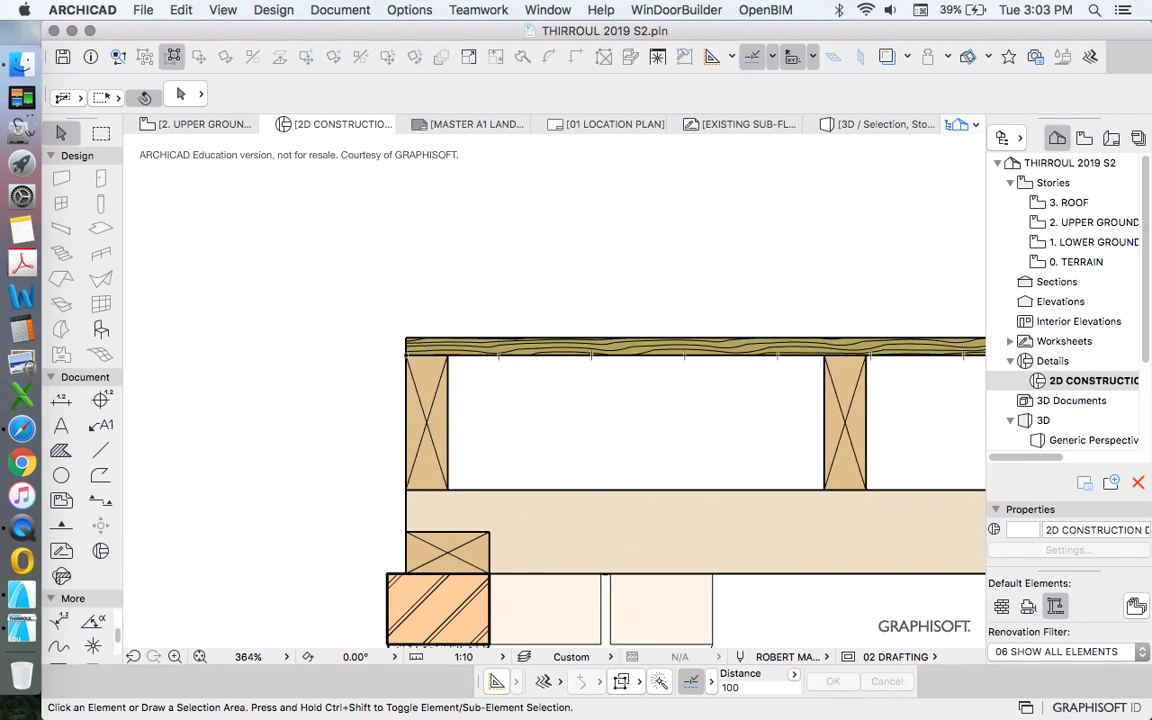
left_click(440, 380)
scroll(450, 375, "down", 4)
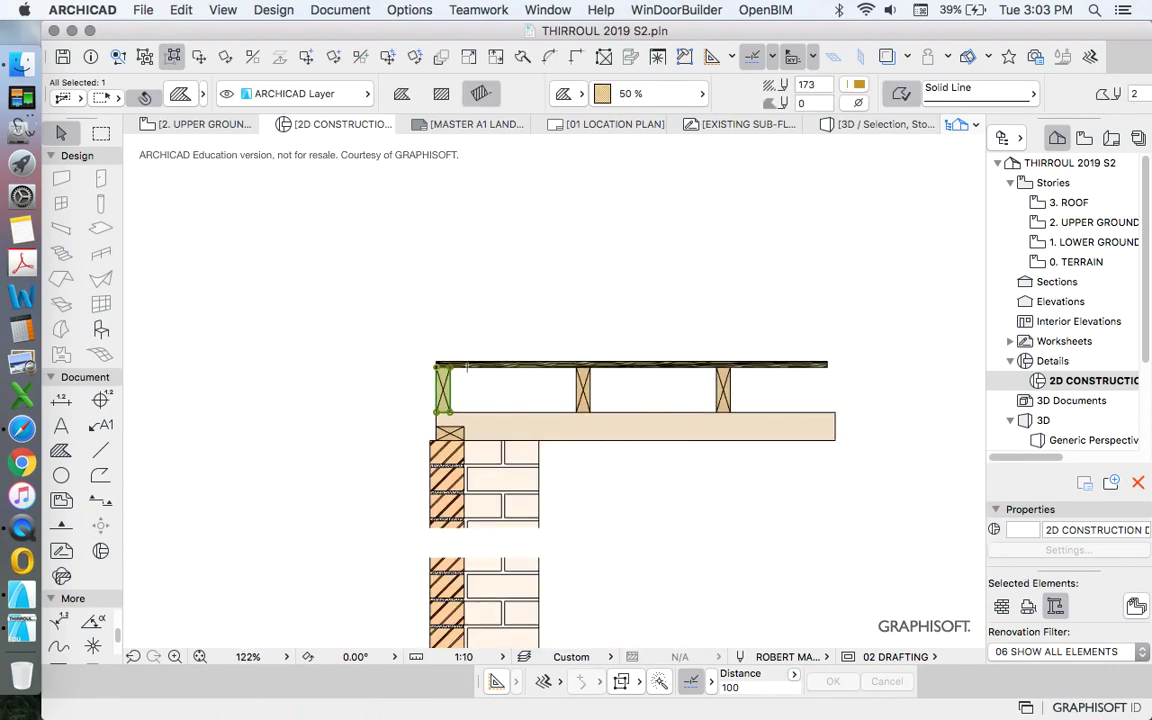
key("Escape")
scroll(540, 300, "down", 2)
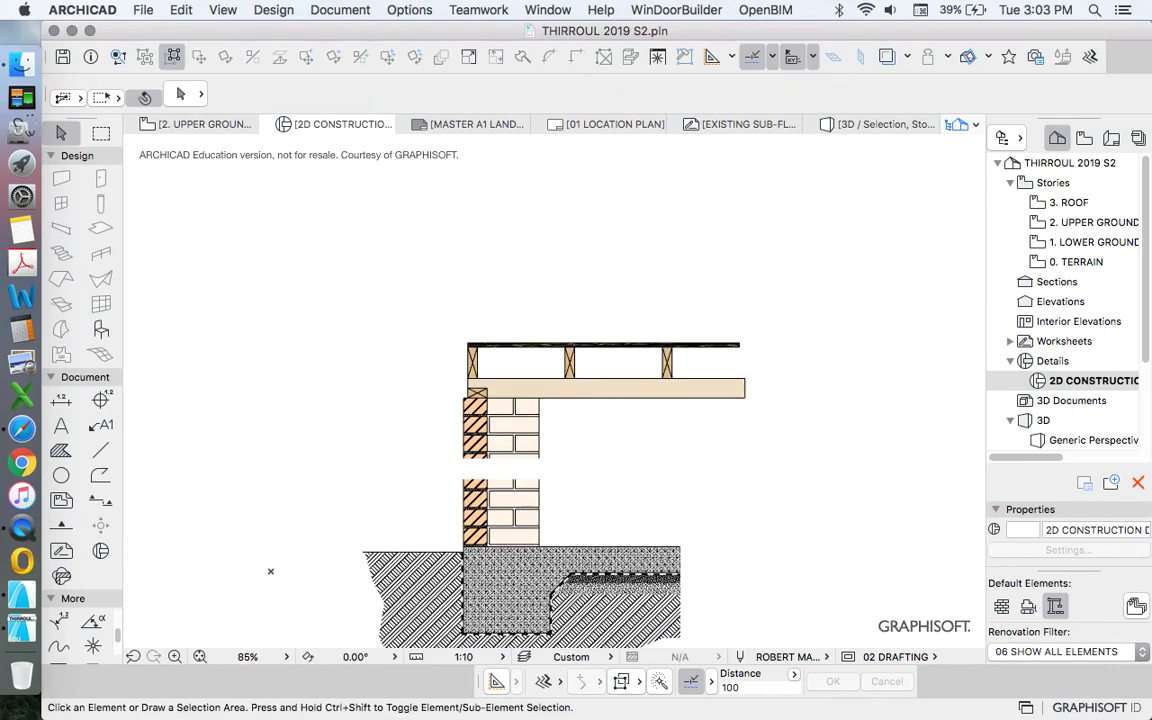
scroll(659, 368, "up", 2)
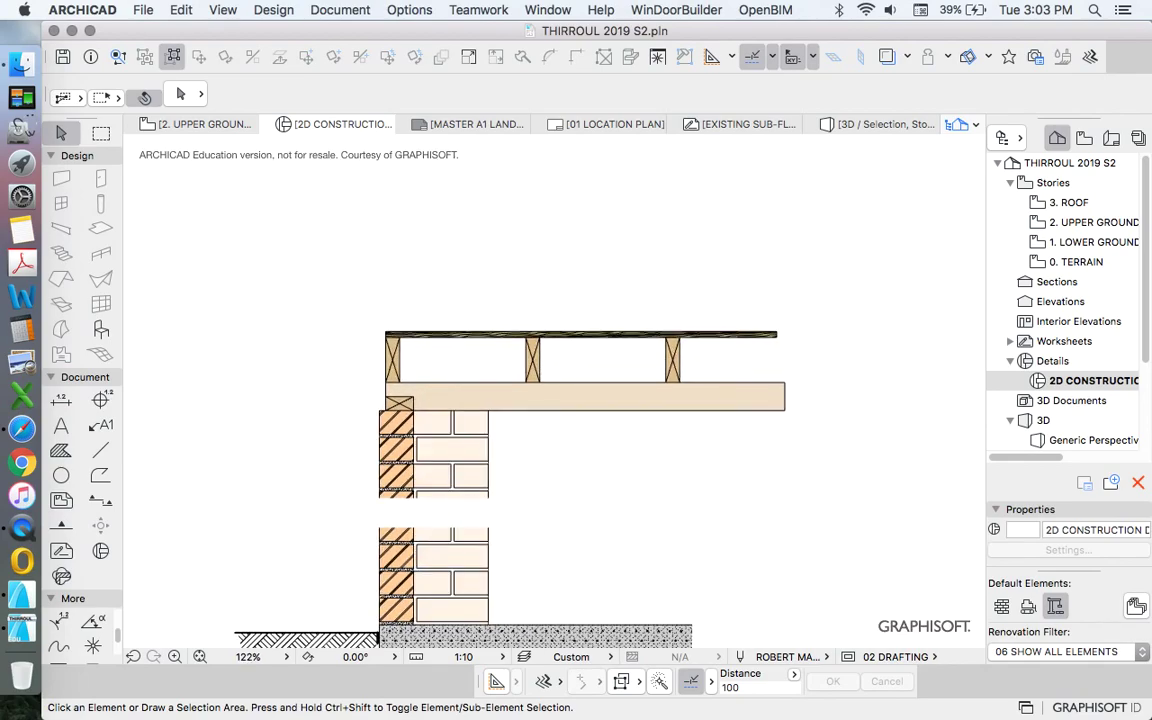
scroll(418, 327, "up", 3)
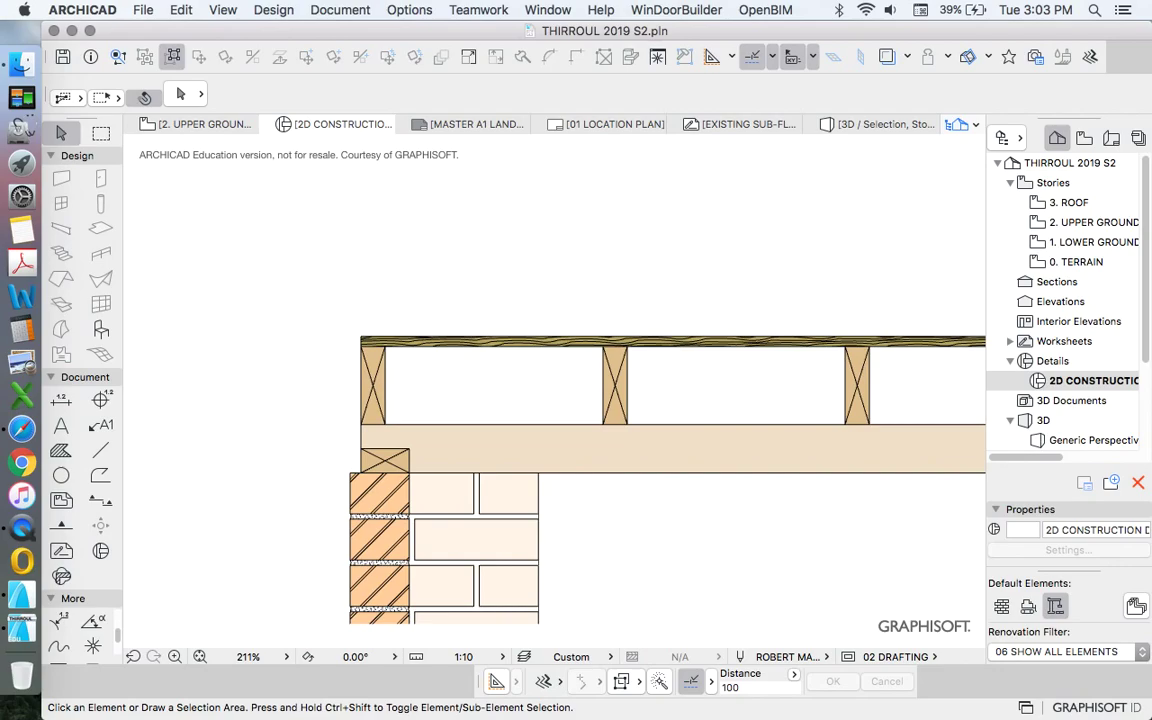
scroll(390, 366, "down", 2)
scroll(371, 446, "up", 4)
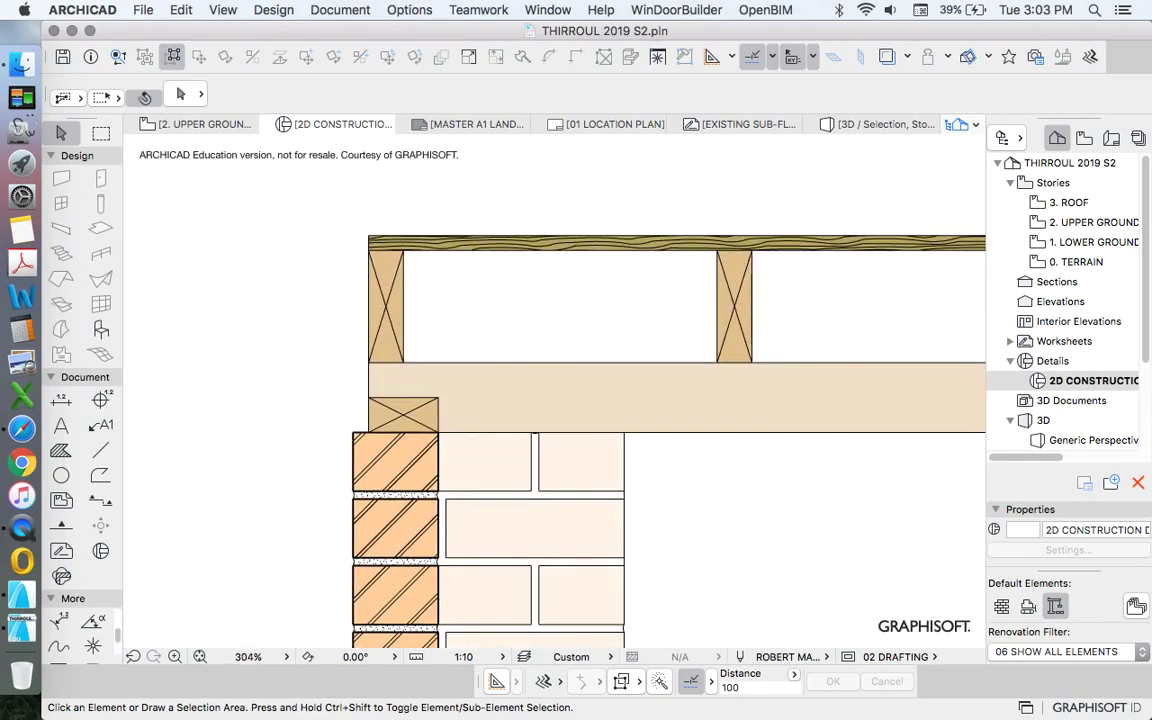
scroll(407, 327, "down", 3)
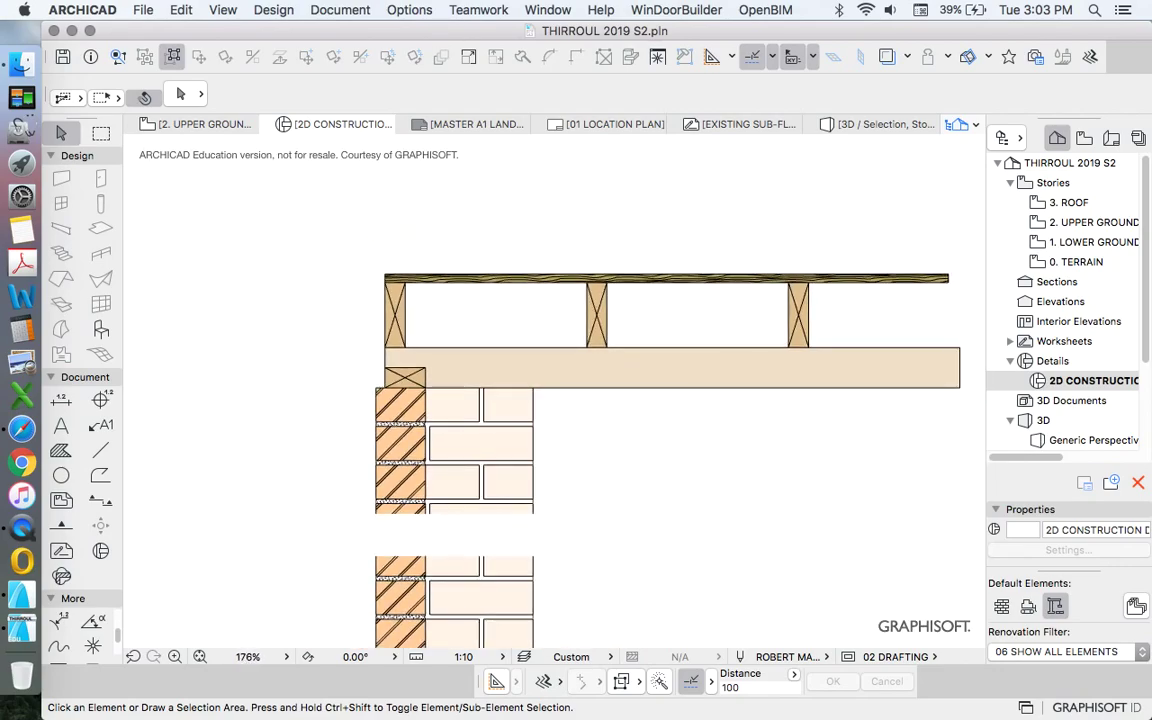
Activate the Polyline tool and set its line type to Solid Line.
left_click(100, 475)
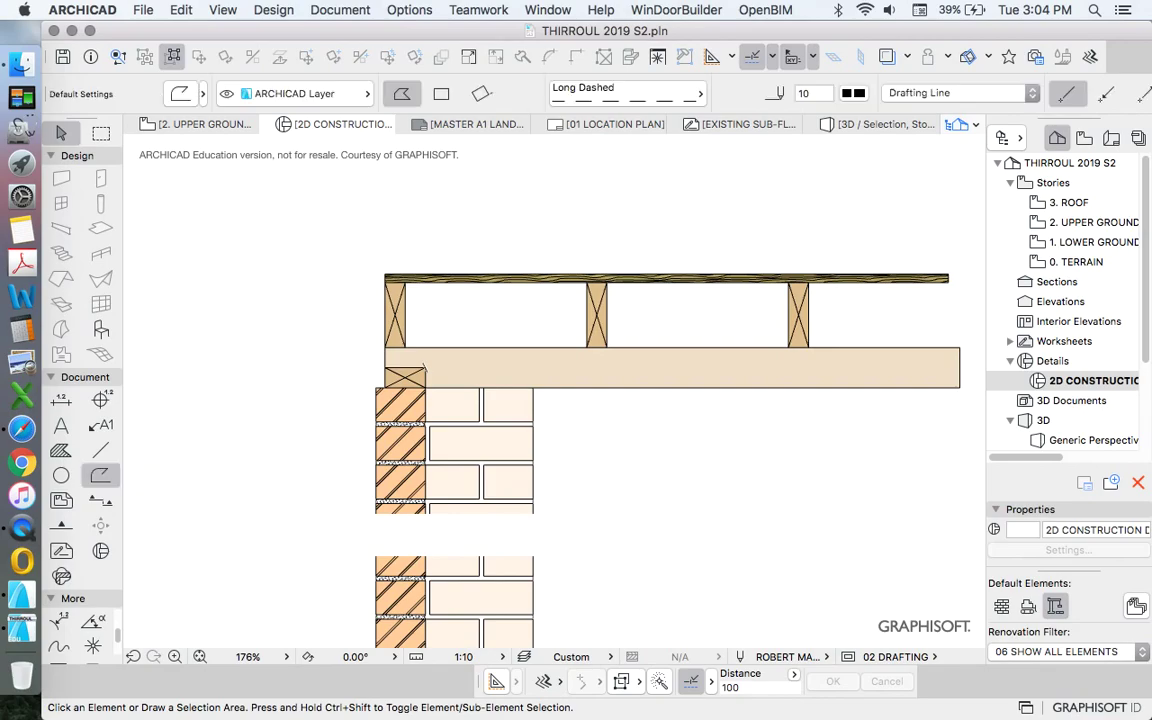
scroll(420, 380, "up", 1)
scroll(423, 410, "up", 5)
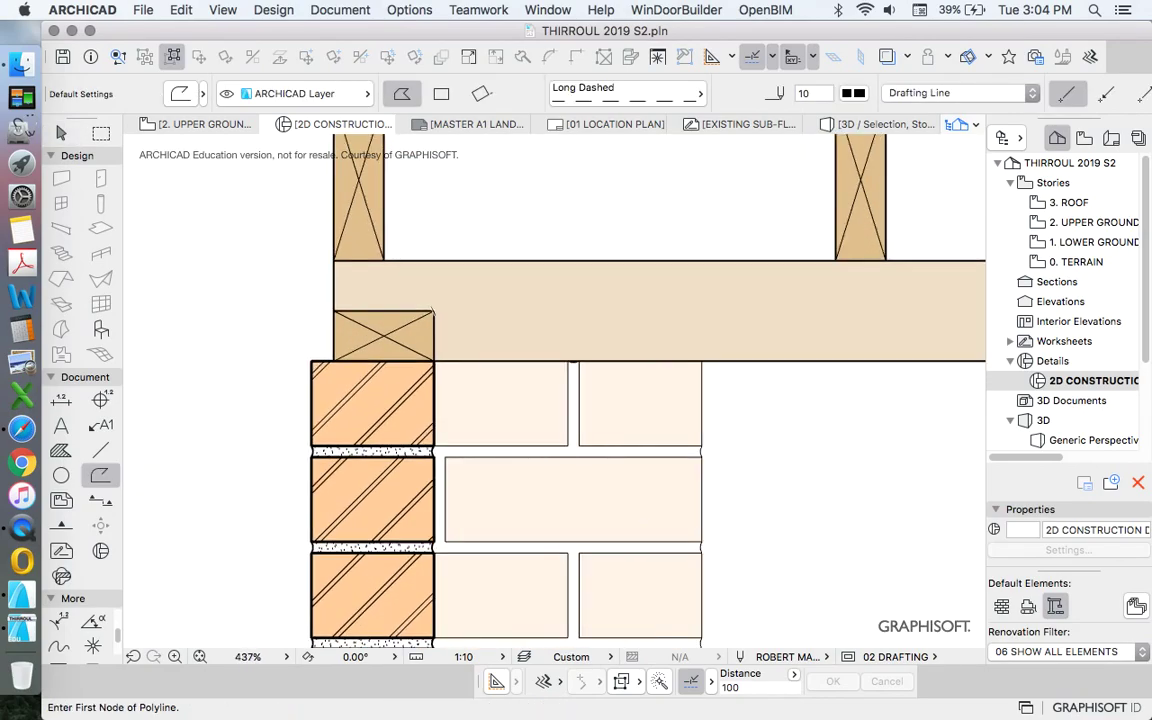
scroll(417, 259, "down", 5)
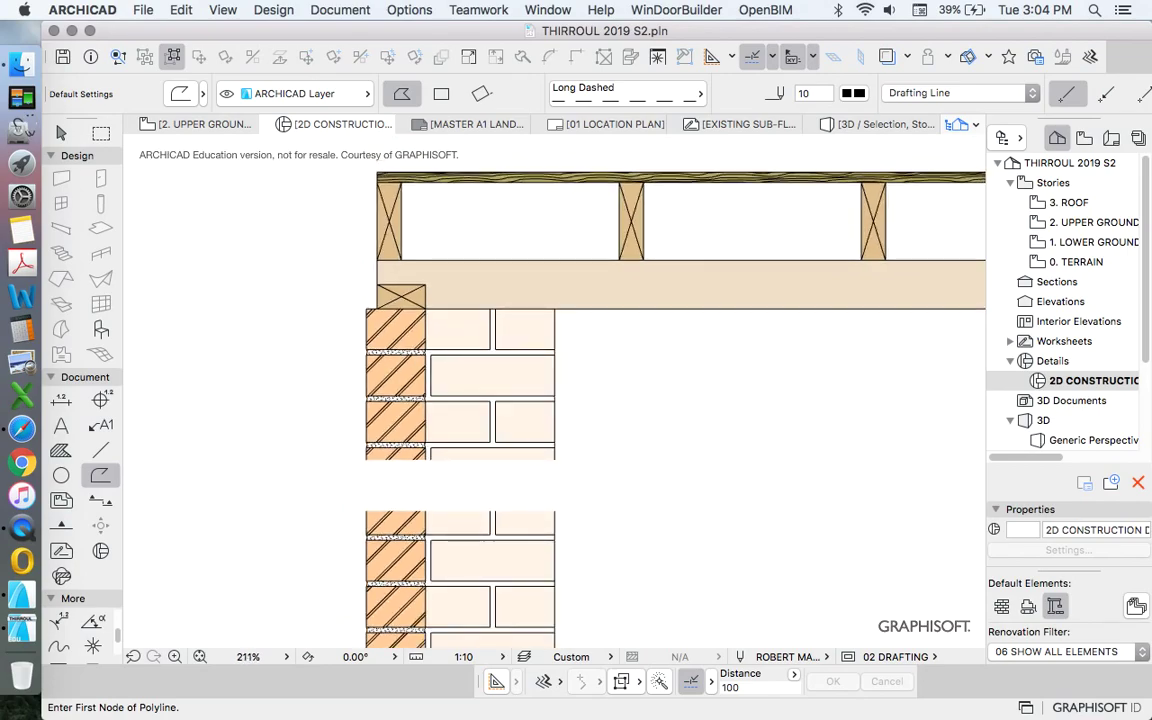
scroll(422, 408, "up", 5)
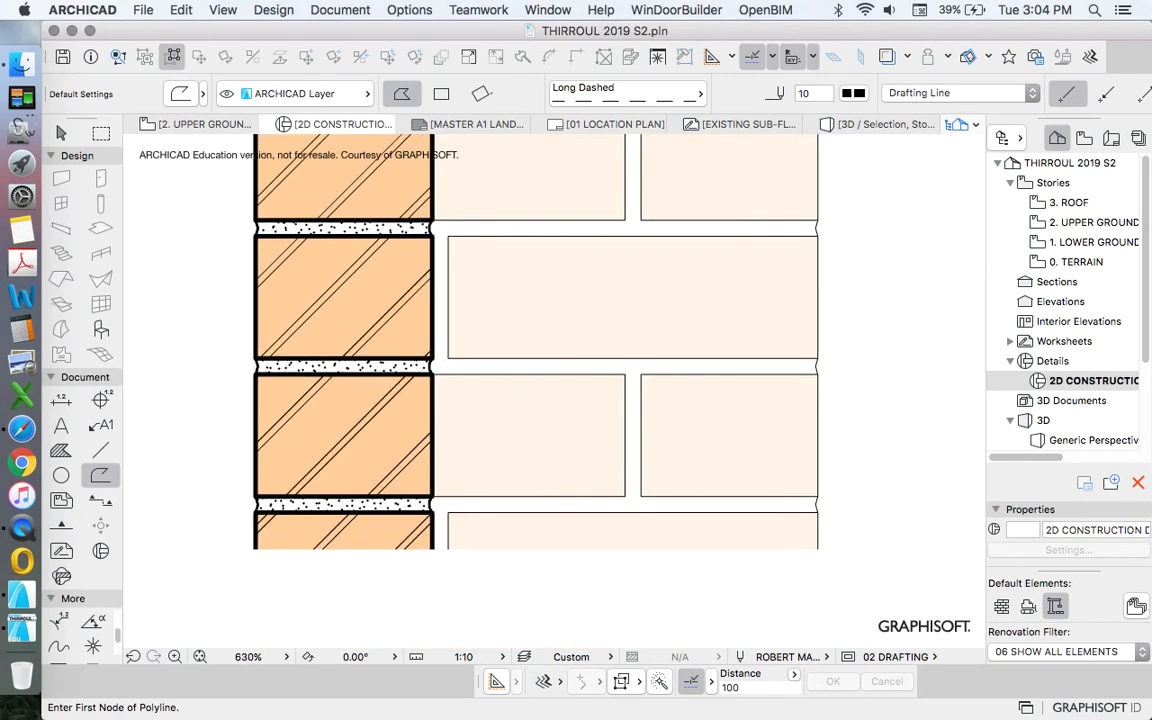
scroll(438, 361, "down", 5)
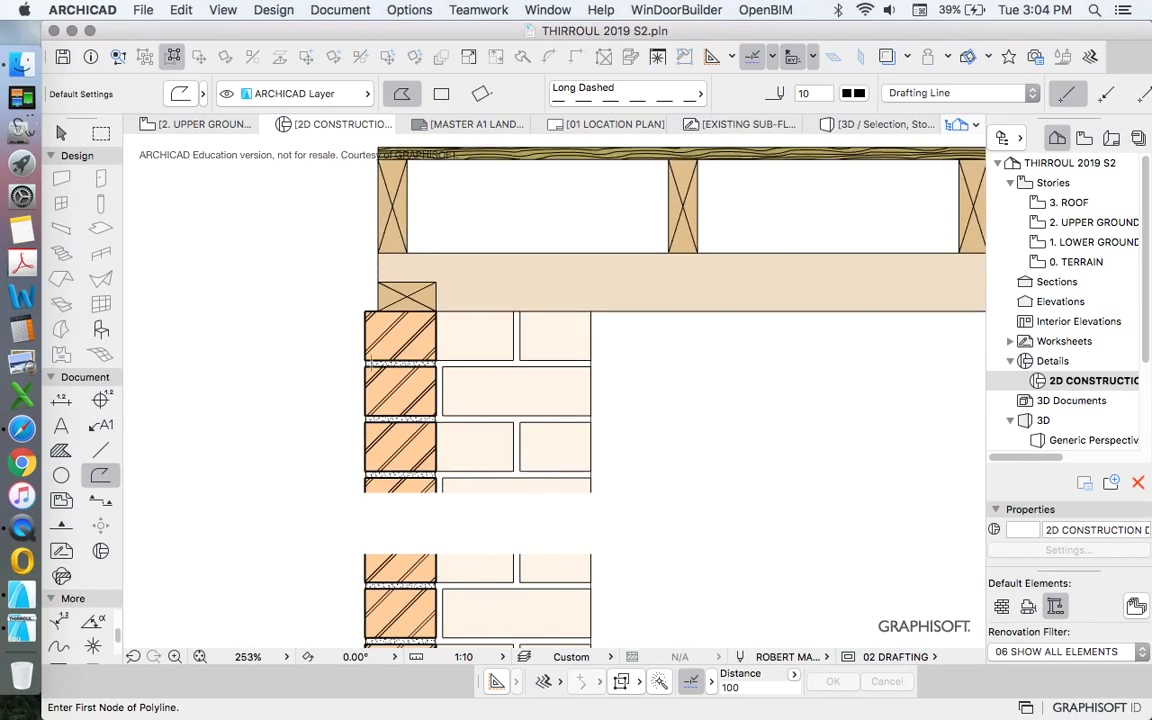
scroll(424, 413, "up", 5)
scroll(432, 410, "down", 5)
scroll(432, 410, "up", 5)
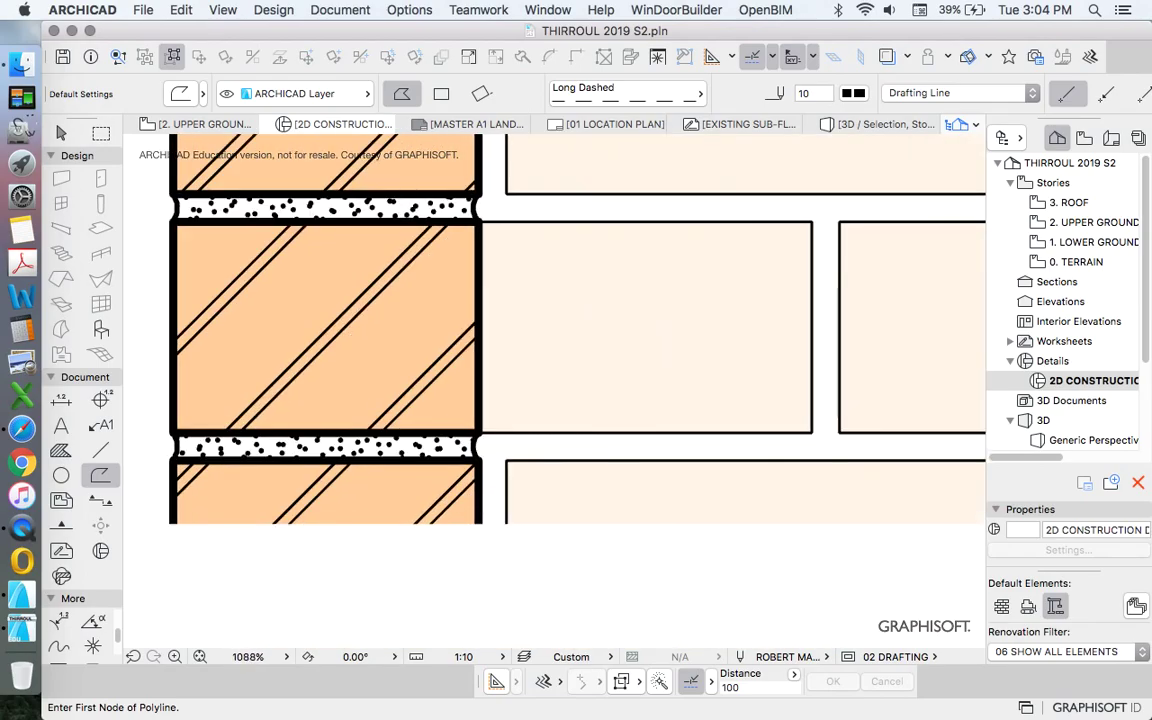
scroll(432, 410, "down", 8)
scroll(437, 452, "up", 8)
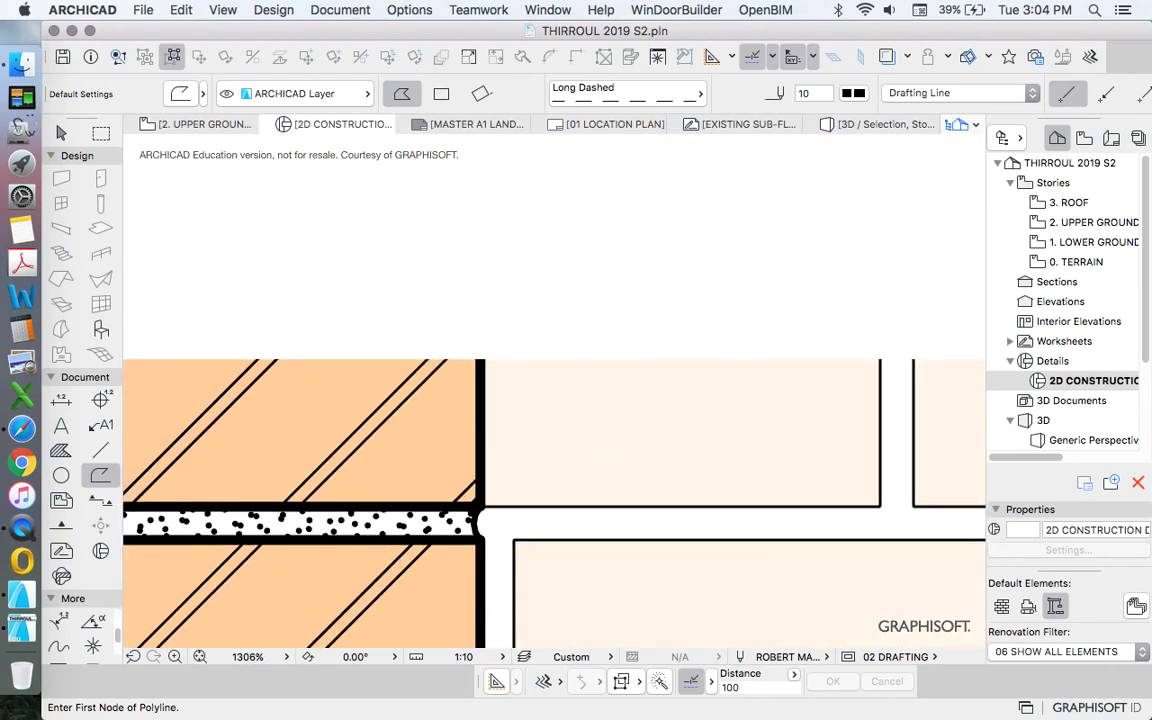
left_click(660, 94)
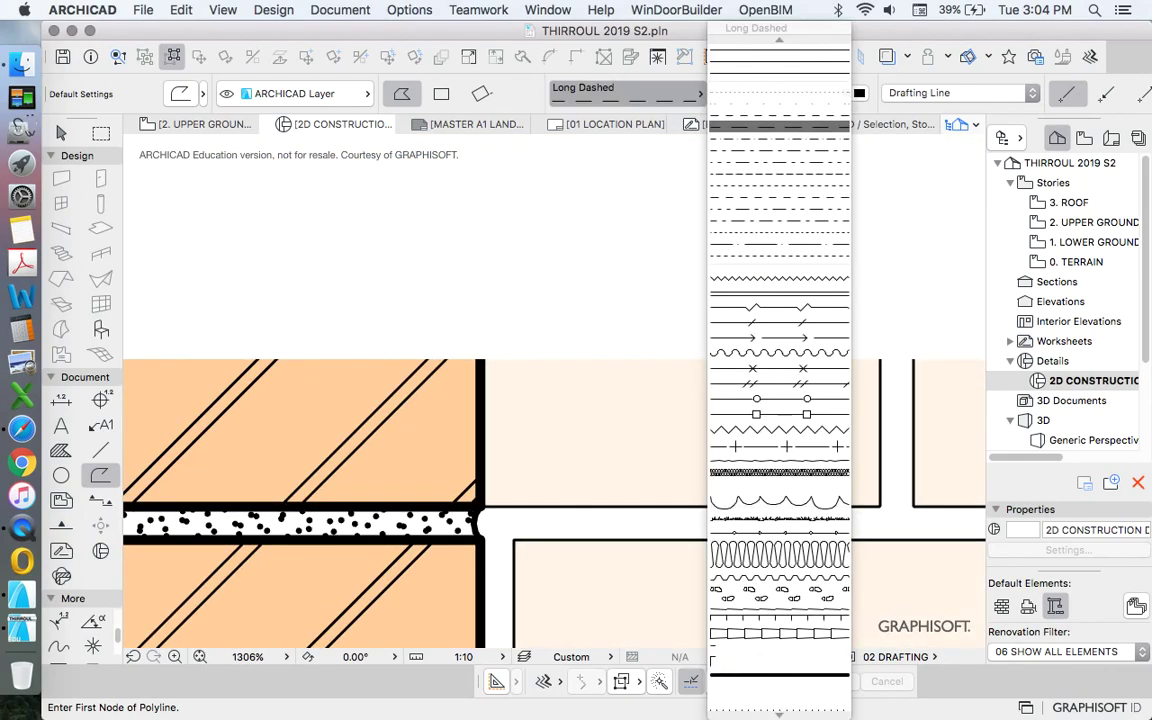
left_click(770, 47)
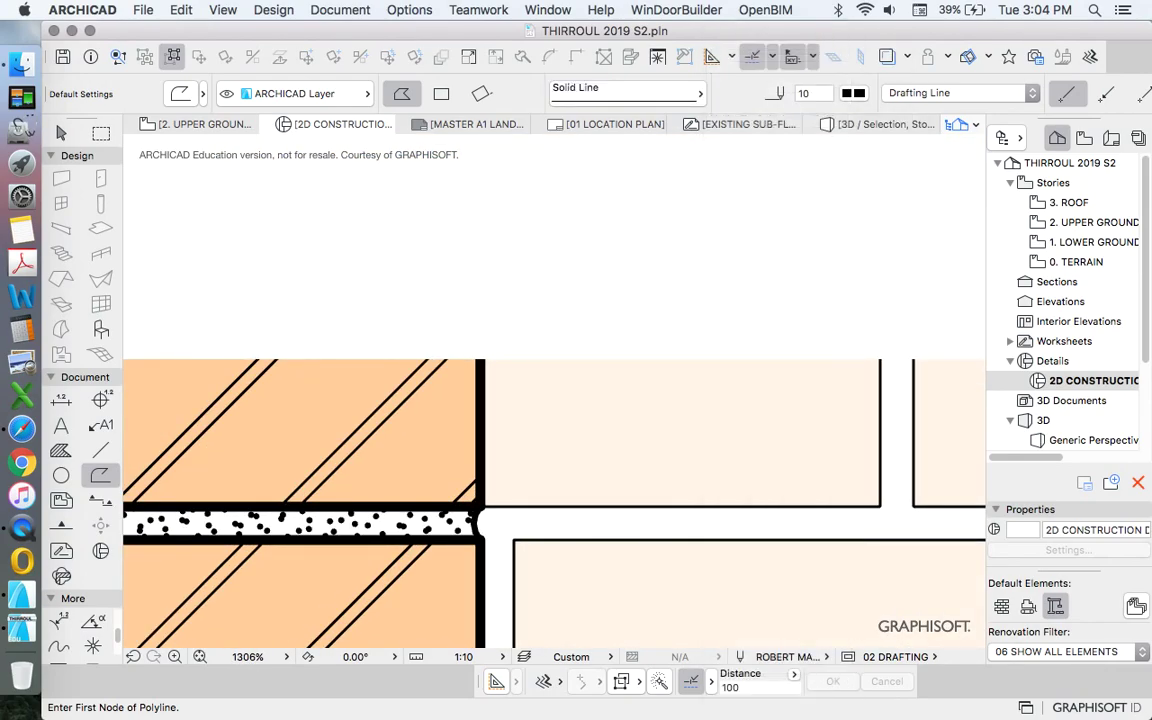
Draw a pen 10 polyline from the mortar joint below the wall break, up about 475 mm beside the bricks and back over the timber plate, and select it.
scroll(389, 466, "down", 3)
scroll(240, 522, "up", 2)
left_click(292, 498)
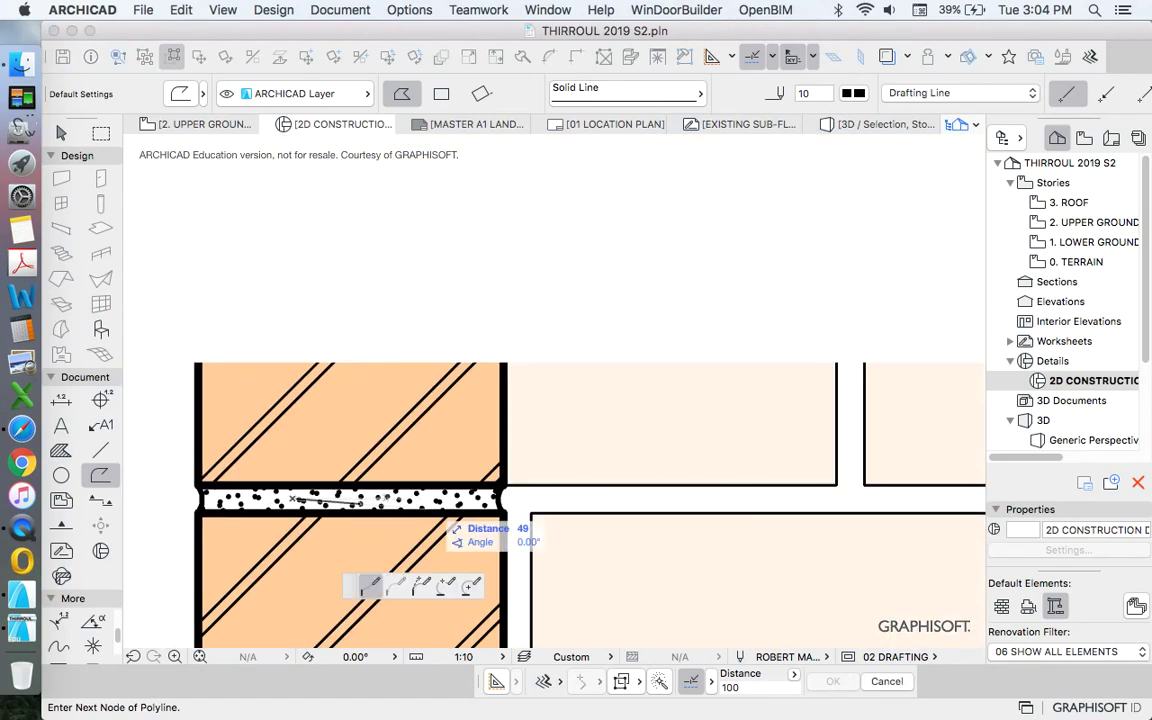
left_click(516, 498)
scroll(515, 498, "down", 6)
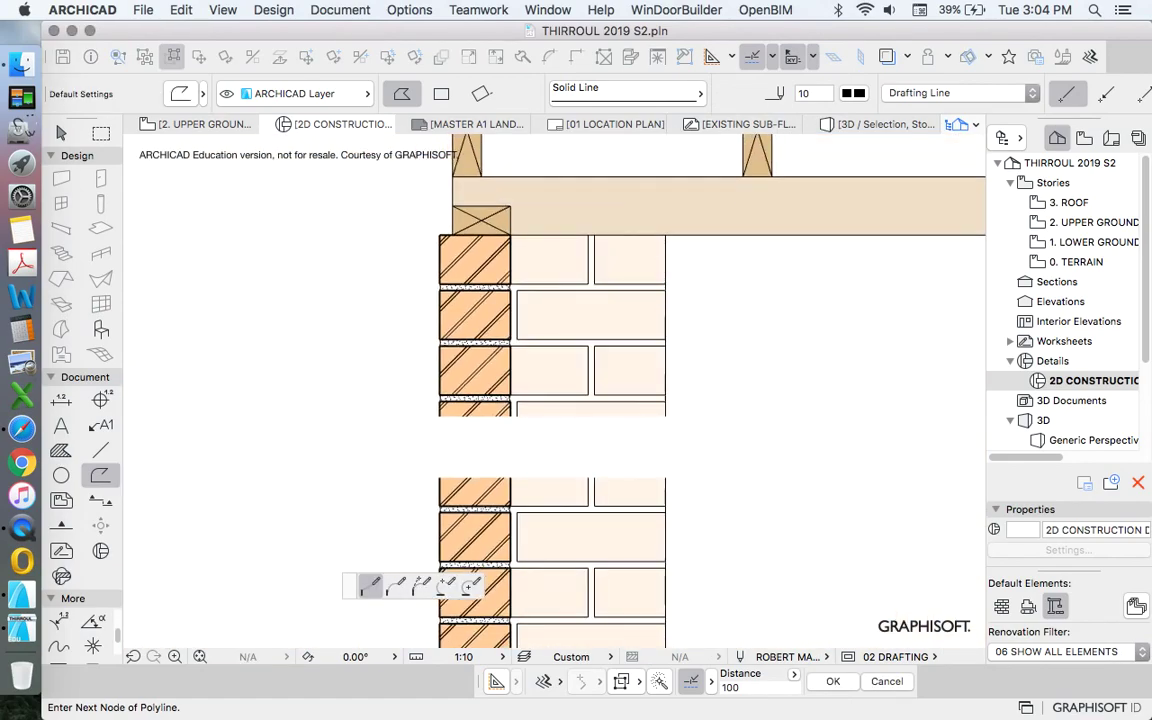
scroll(515, 198, "up", 6)
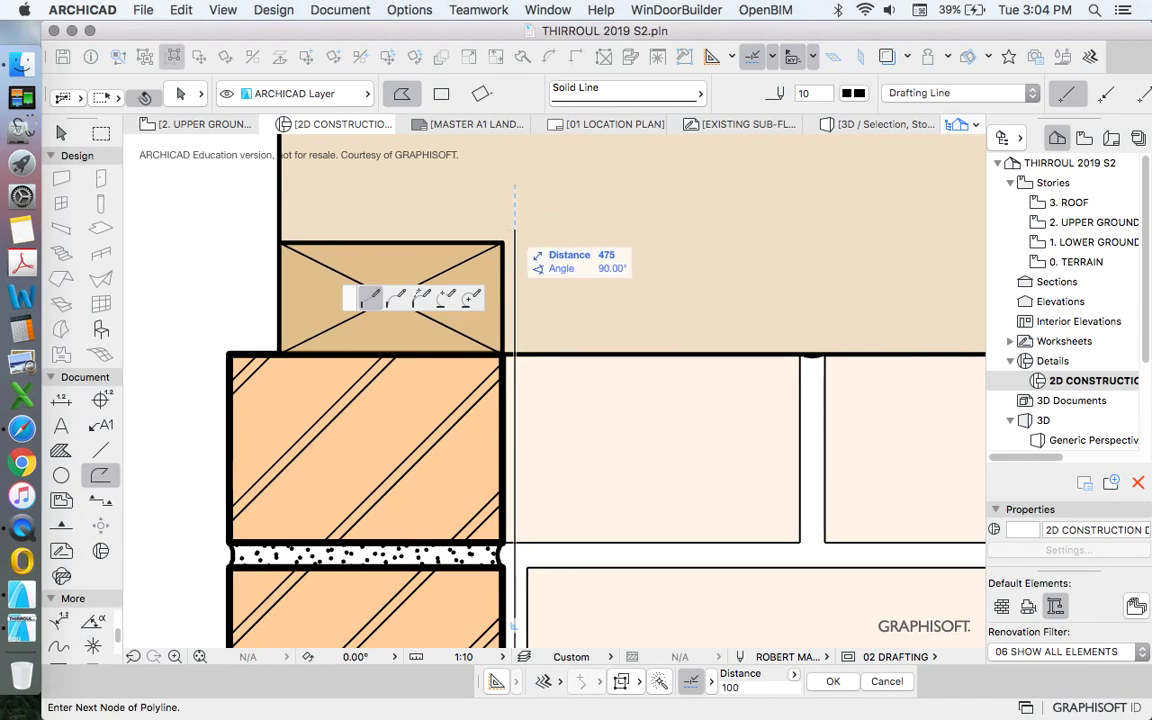
left_click(515, 230)
double_click(308, 230)
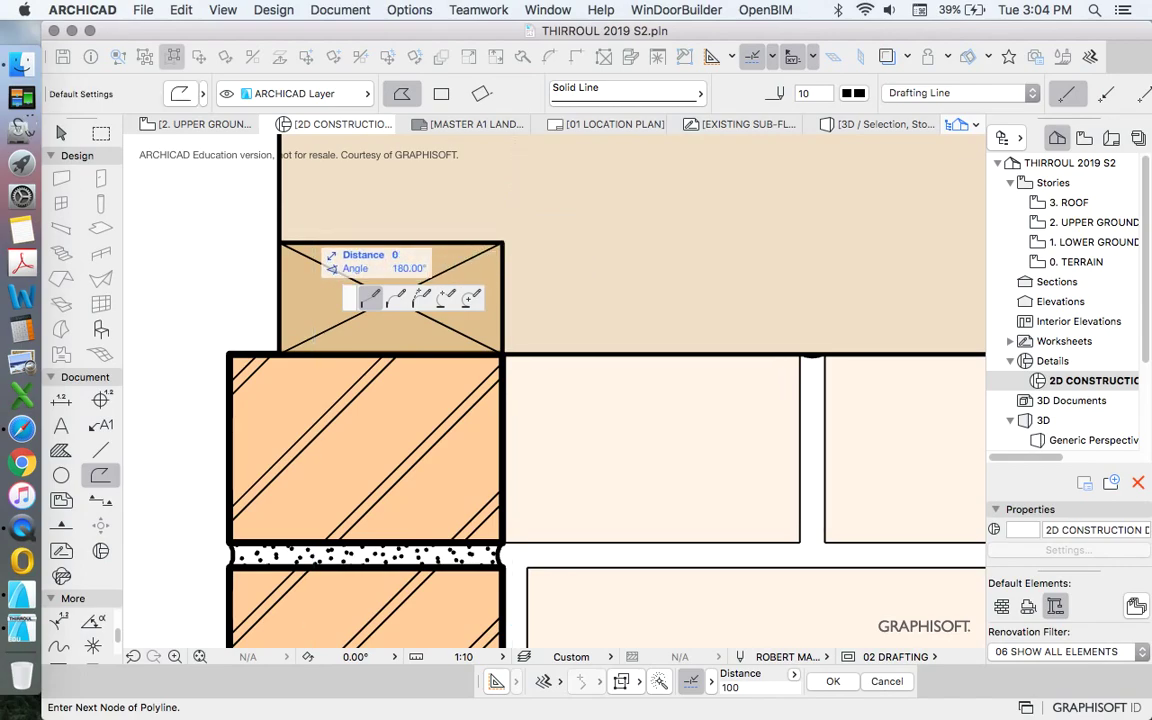
scroll(380, 336, "down", 6)
left_click(425, 338, "shift")
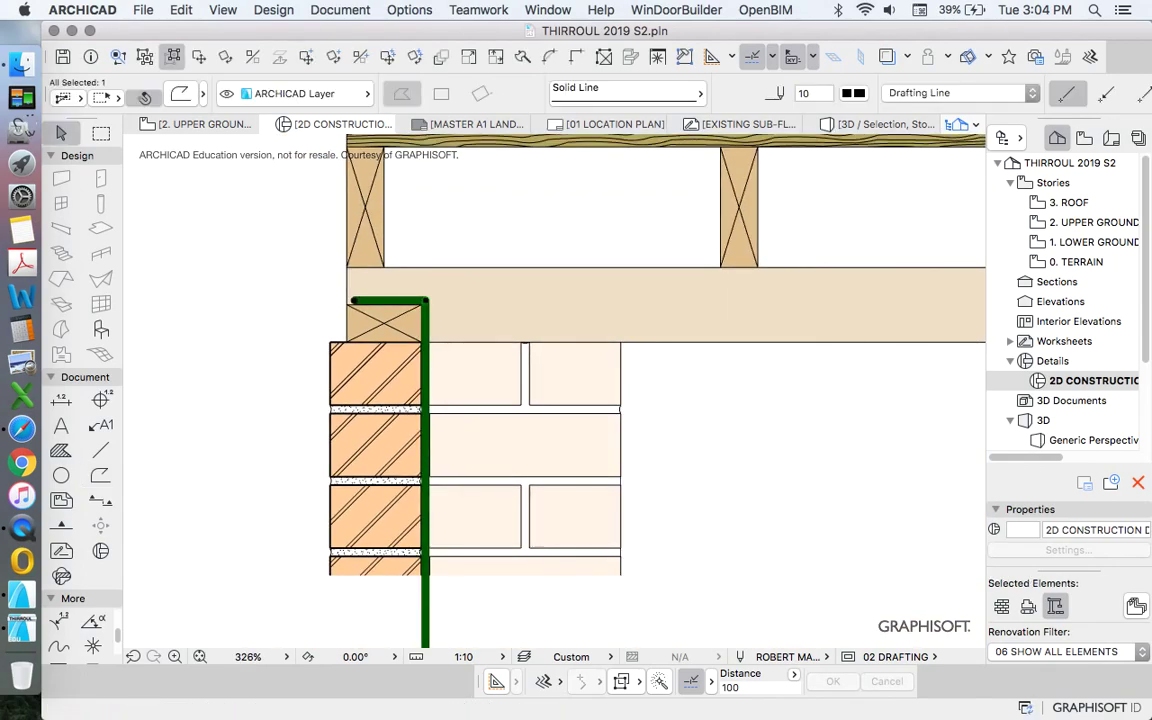
Set the pen of the tie-down strap polyline to 2.
left_click(853, 93)
left_click(572, 91)
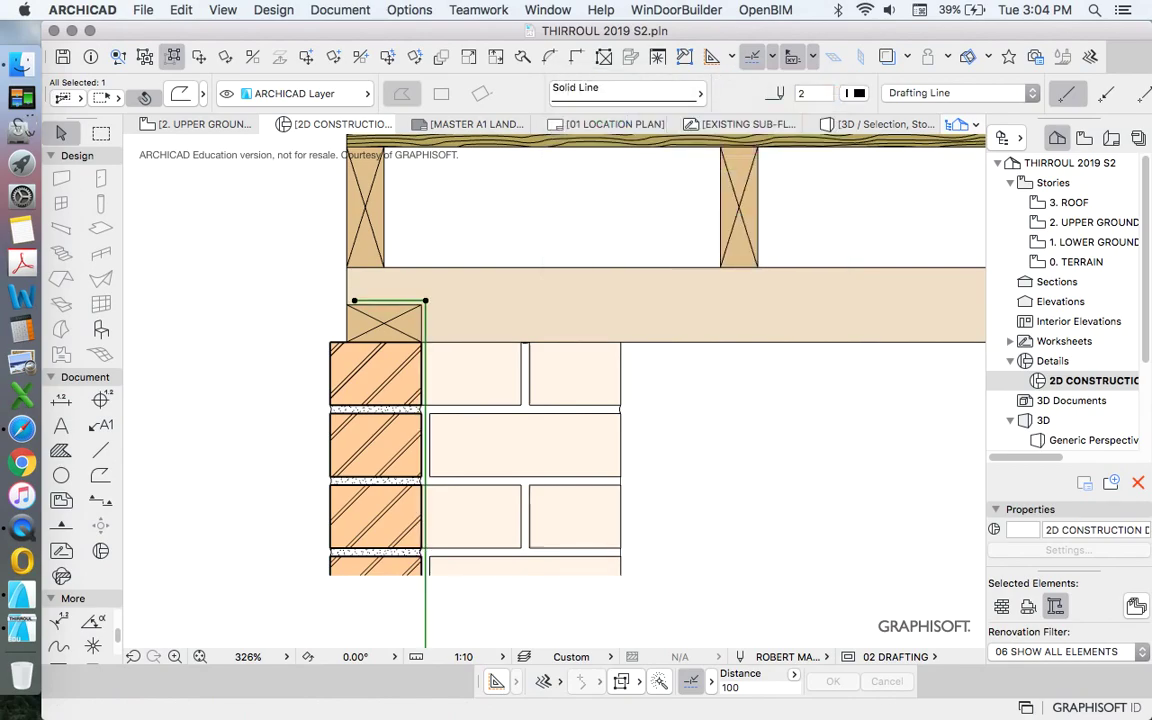
key("Escape")
scroll(467, 259, "down", 5)
scroll(433, 298, "up", 4)
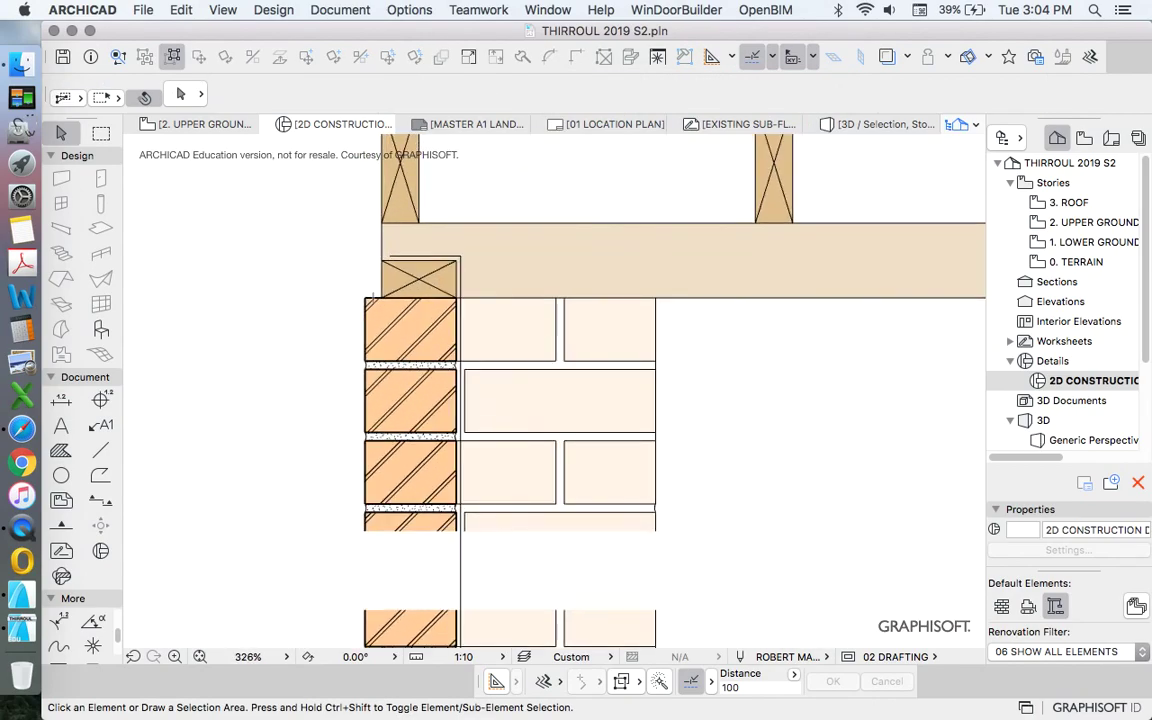
Inspect the strap polyline's line weight and course from the timber plate down across the wall break.
scroll(415, 269, "up", 6)
left_click(417, 233)
scroll(384, 359, "down", 8)
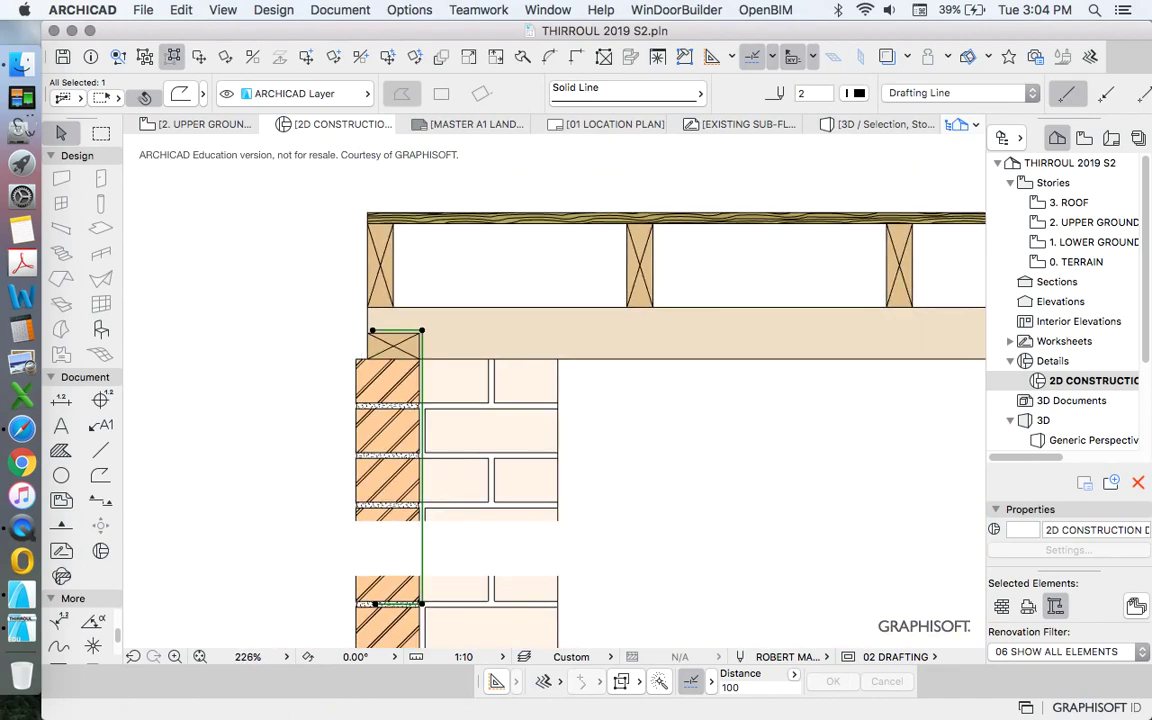
key("Escape")
scroll(380, 318, "up", 6)
scroll(340, 303, "down", 4)
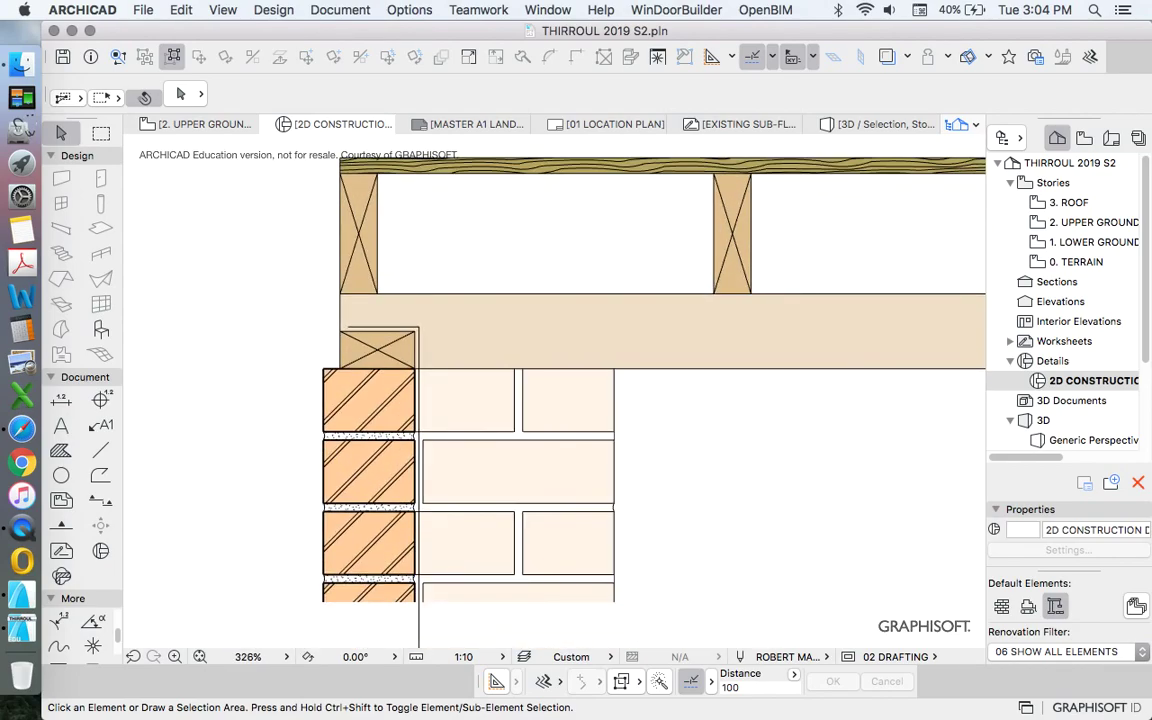
scroll(410, 290, "down", 4)
scroll(423, 478, "up", 6)
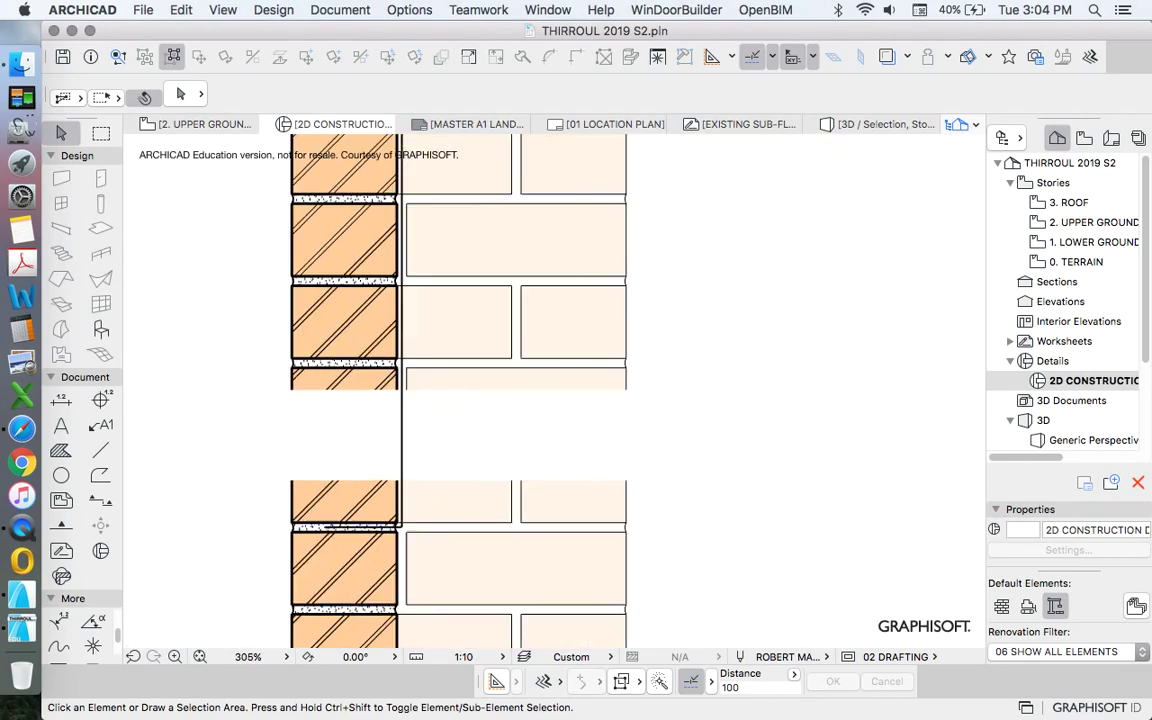
Offset the strap polyline's lower horizontal segment upward by 86 mm into the gap of the wall break.
left_click(397, 468)
scroll(317, 520, "up", 2)
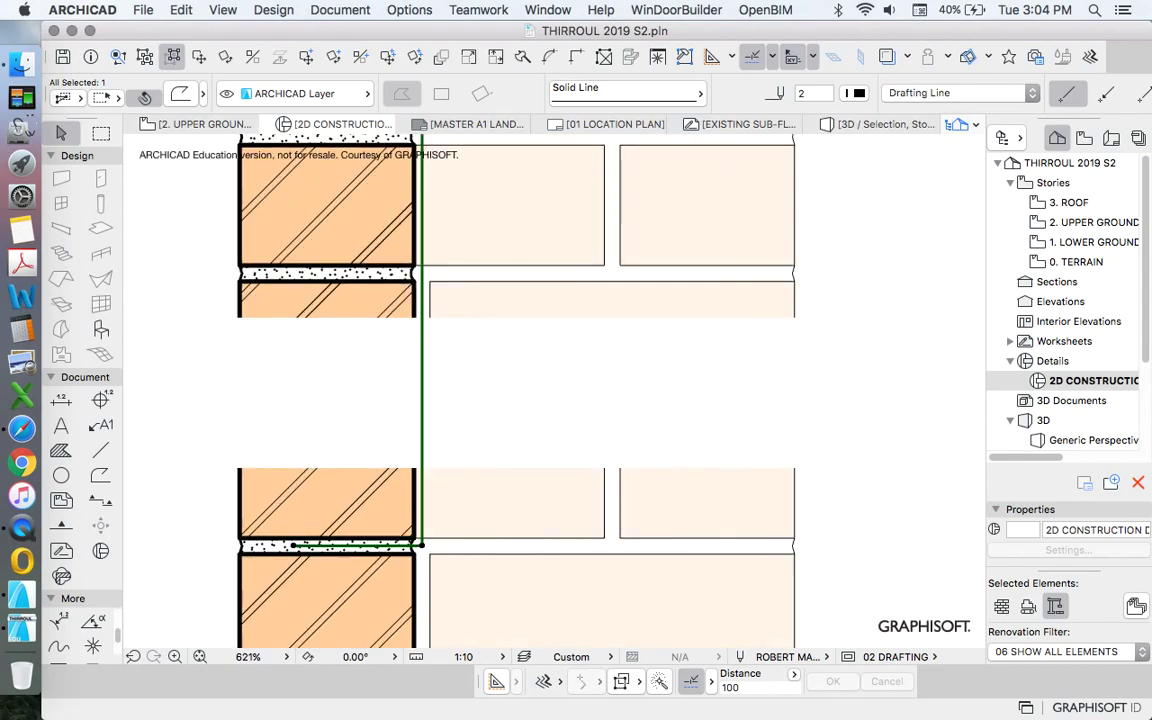
left_click(430, 422)
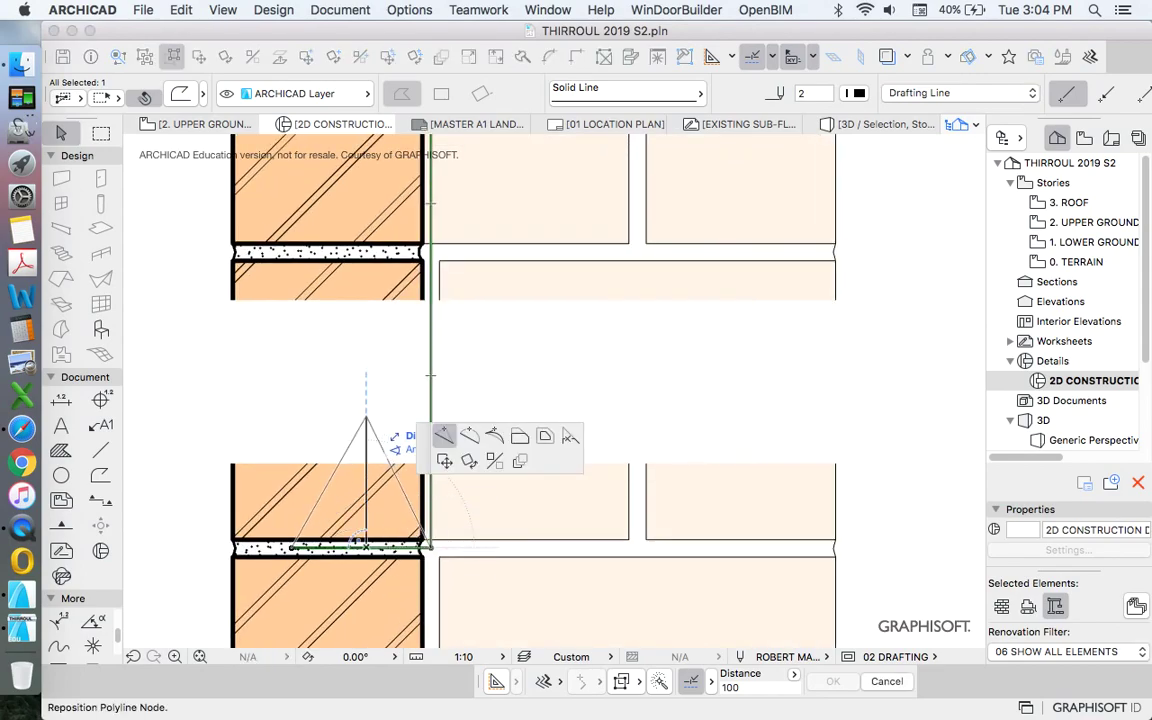
left_click(519, 436)
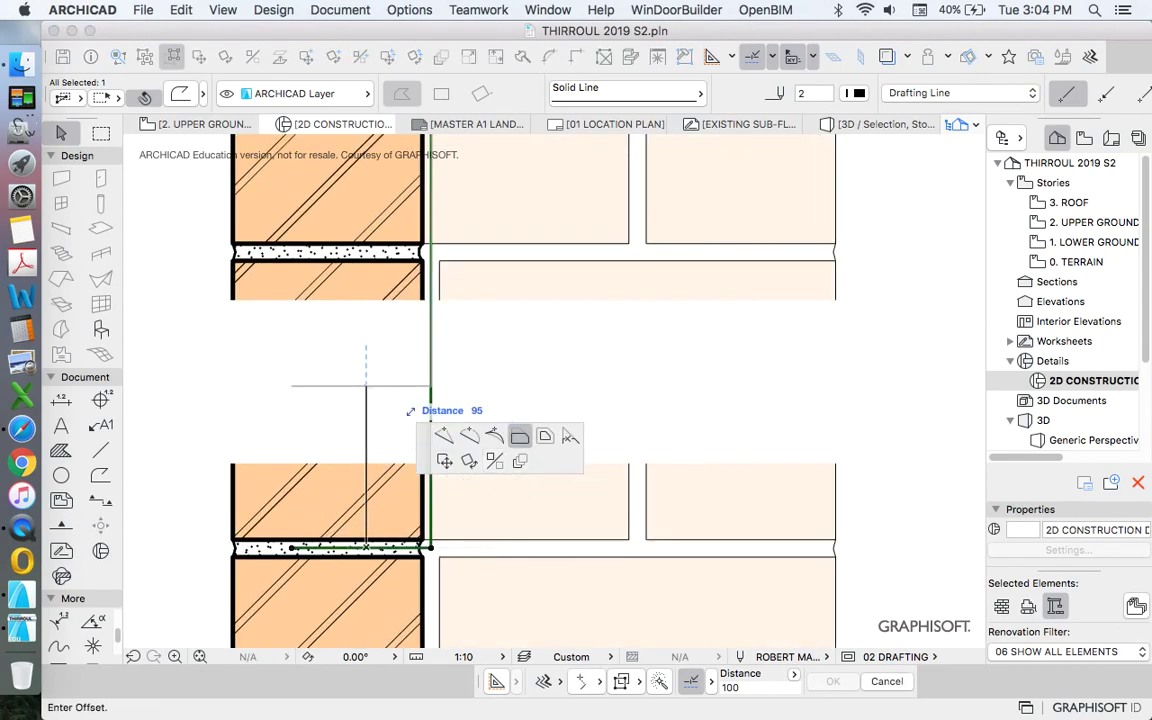
type("86")
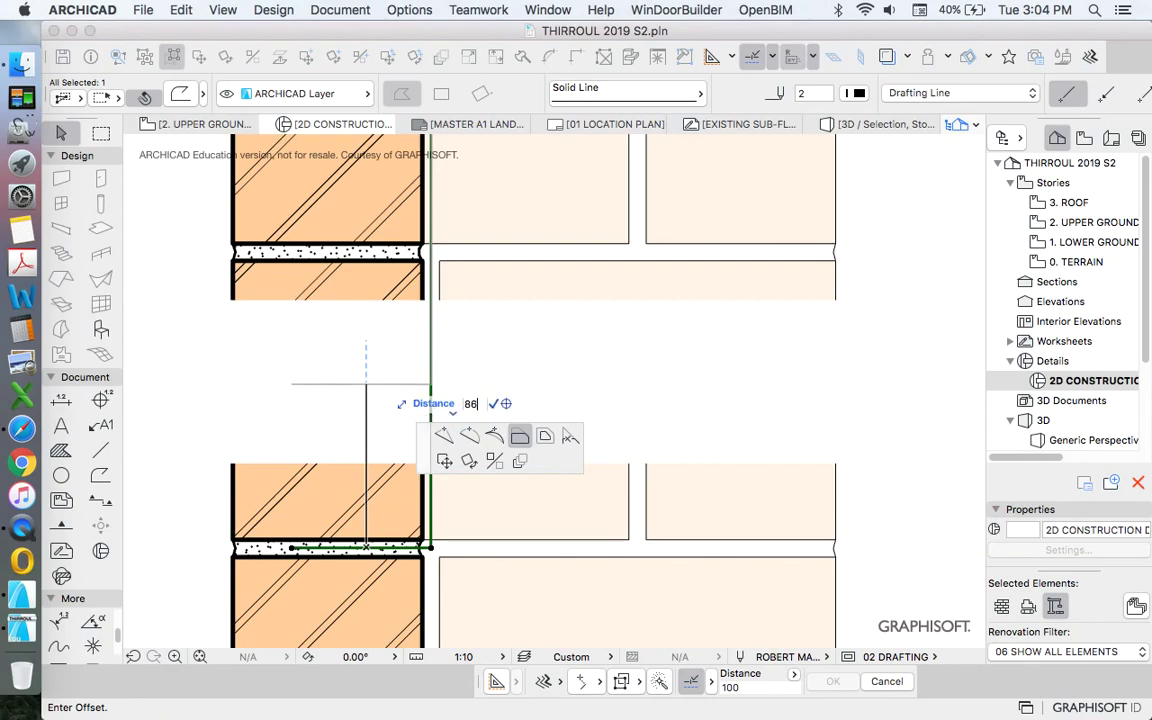
key("Return")
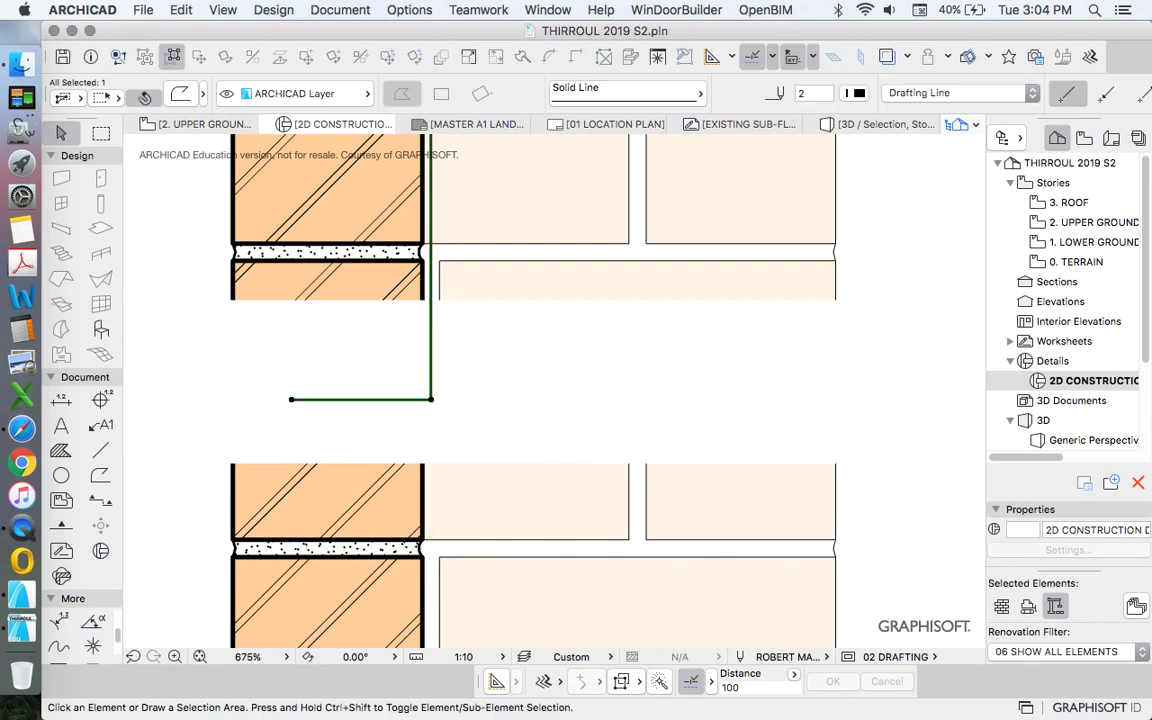
Send the strap polyline to the back of the display order.
scroll(333, 420, "down", 5)
right_click(265, 305)
mouse_move(418, 484)
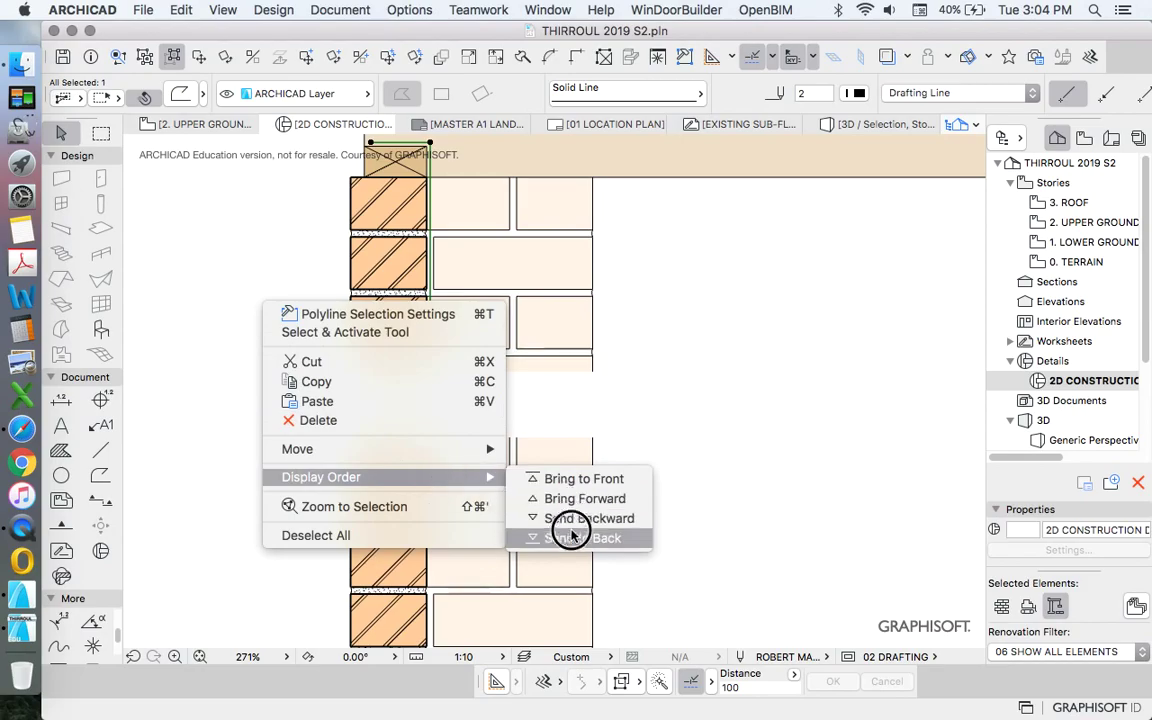
left_click(566, 540)
key("Escape")
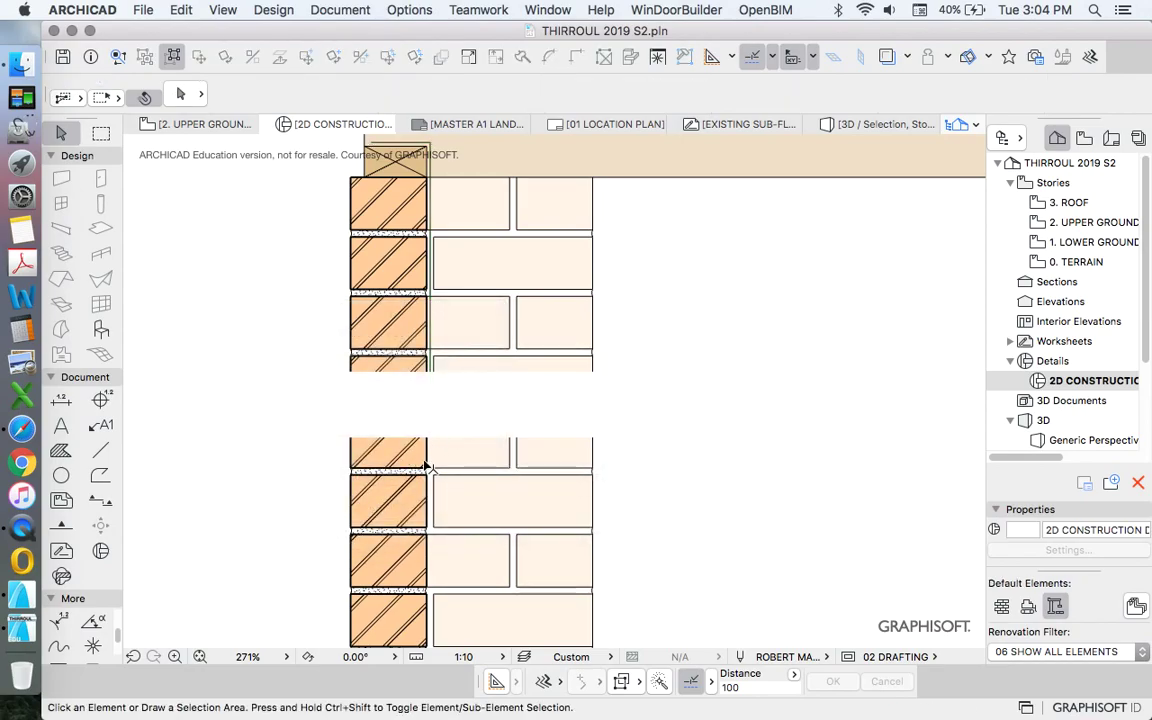
Examine the strap line around the timber plate together with the wall break, horizontal member, uprights and top board.
scroll(473, 342, "down", 3)
scroll(476, 347, "up", 3)
scroll(342, 378, "down", 5)
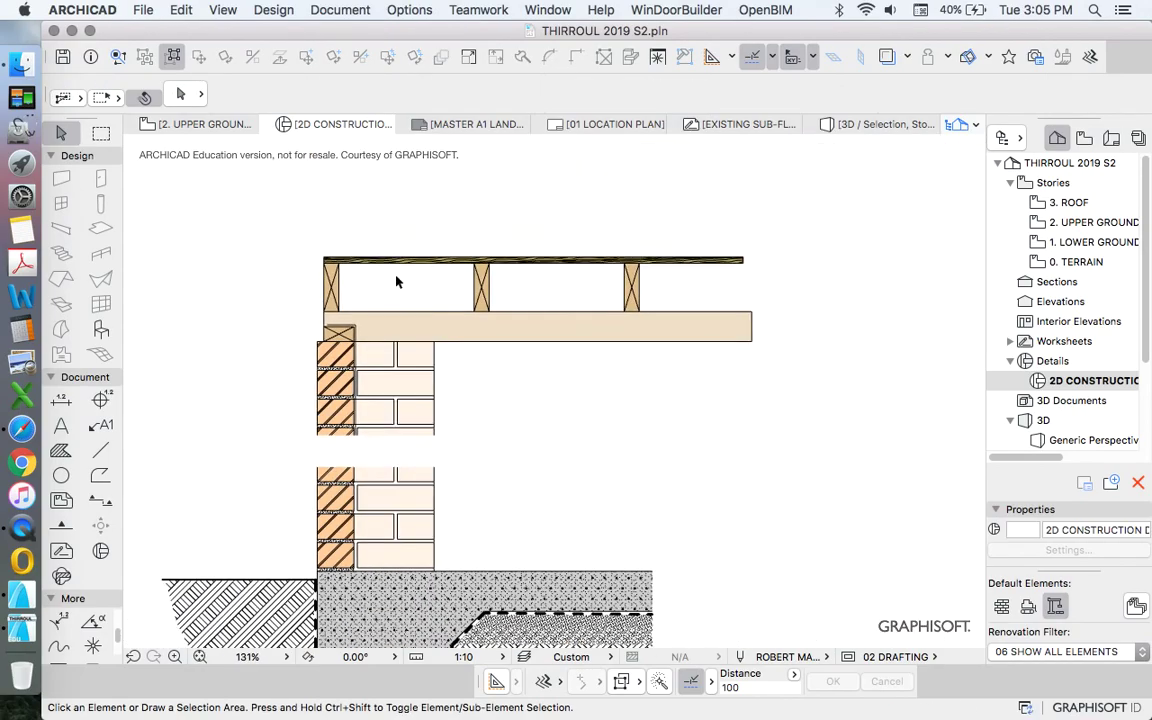
scroll(340, 300, "up", 3)
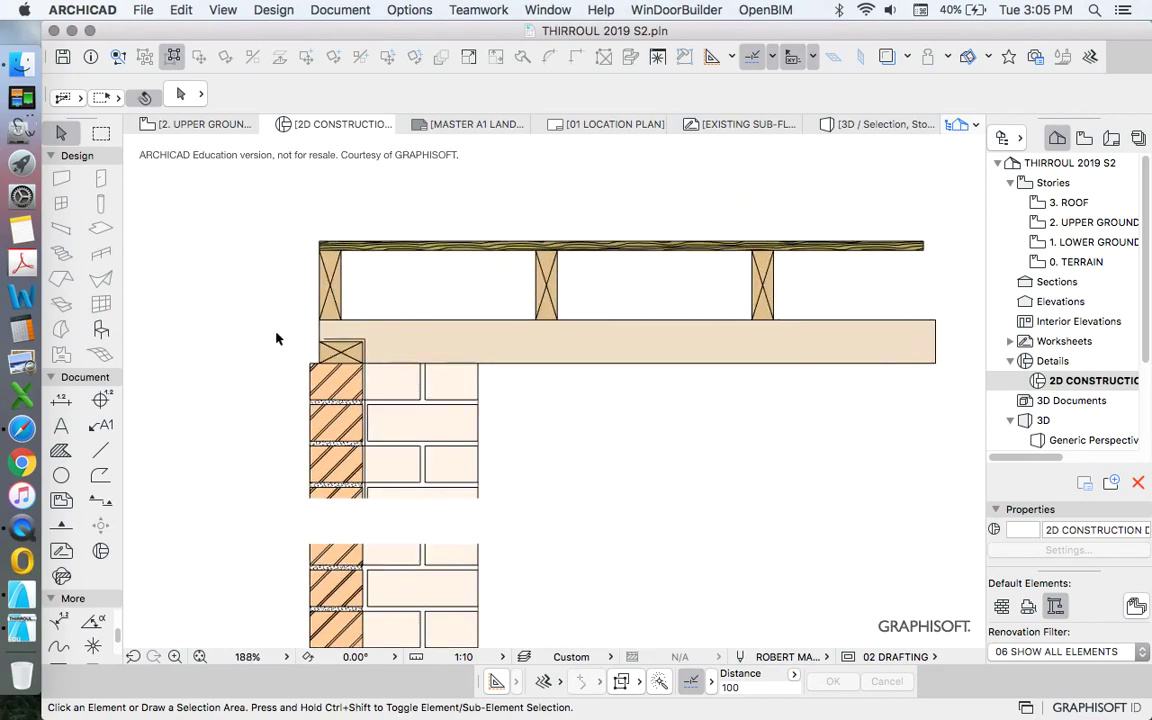
scroll(277, 350, "up", 5)
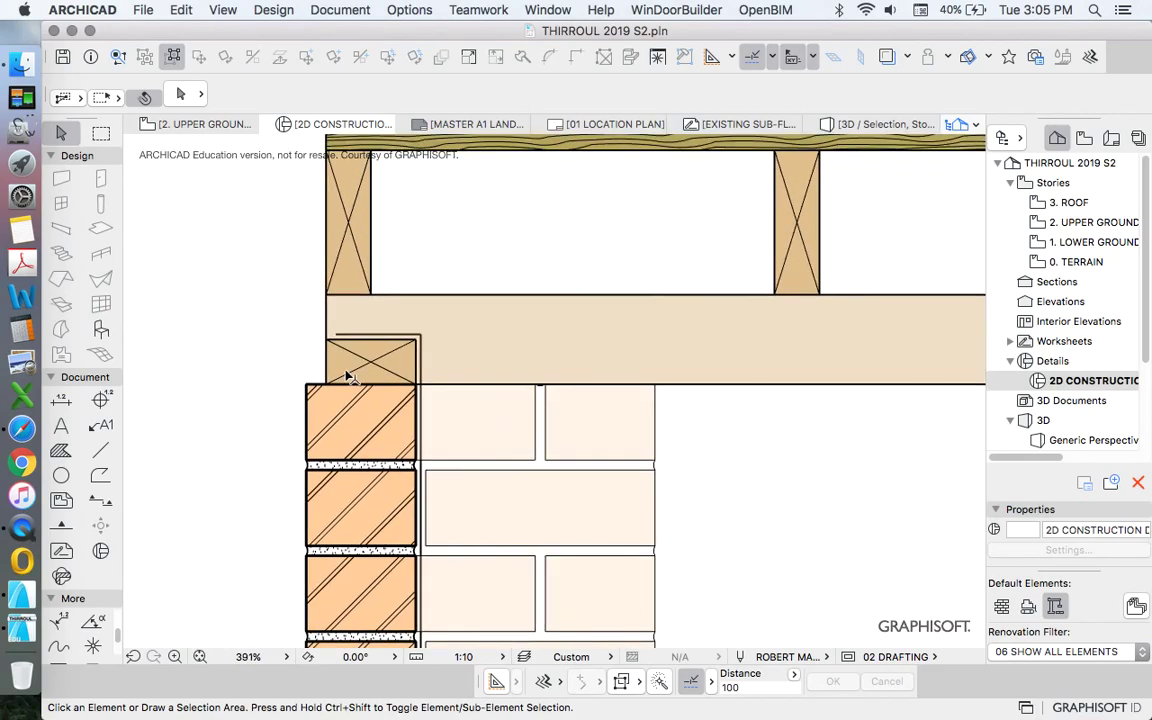
scroll(326, 356, "down", 5)
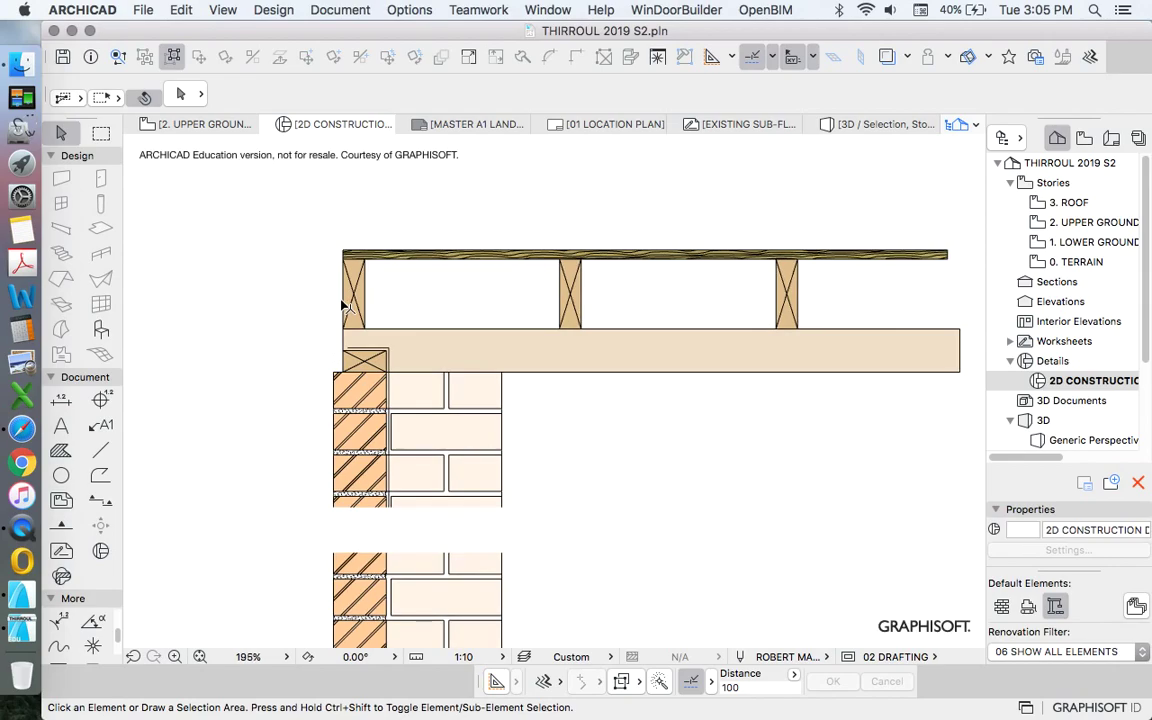
scroll(340, 387, "up", 5)
scroll(279, 362, "down", 5)
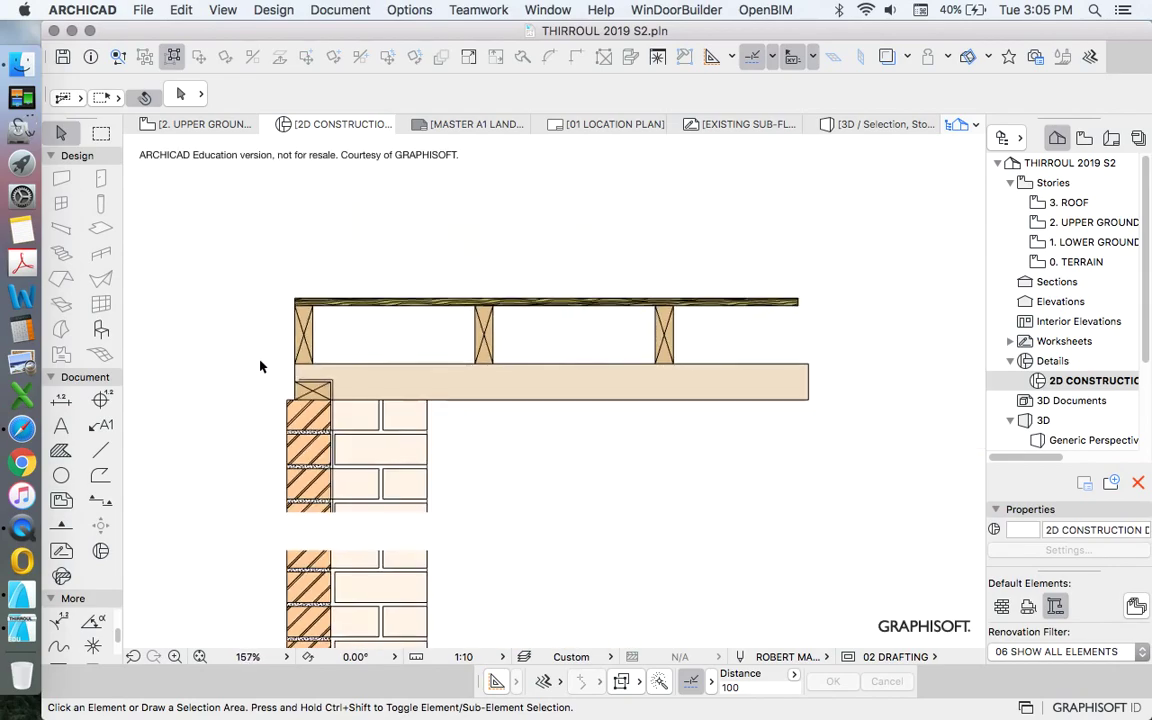
scroll(405, 403, "up", 5)
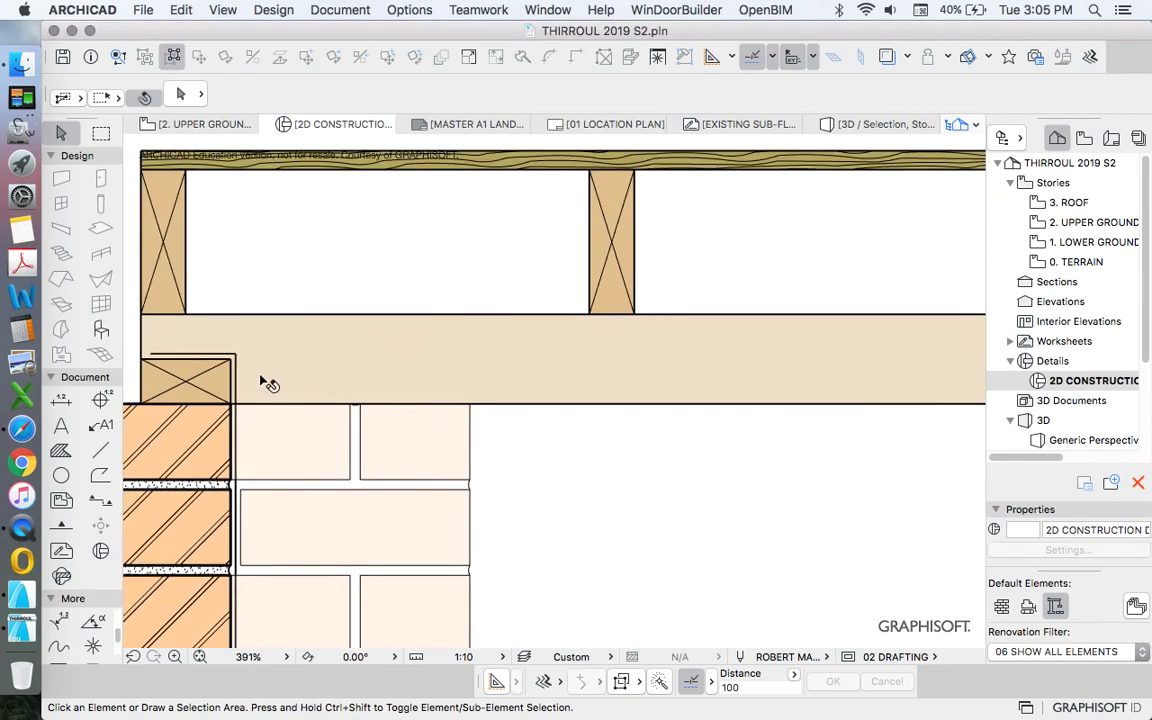
scroll(452, 405, "down", 5)
scroll(483, 316, "up", 3)
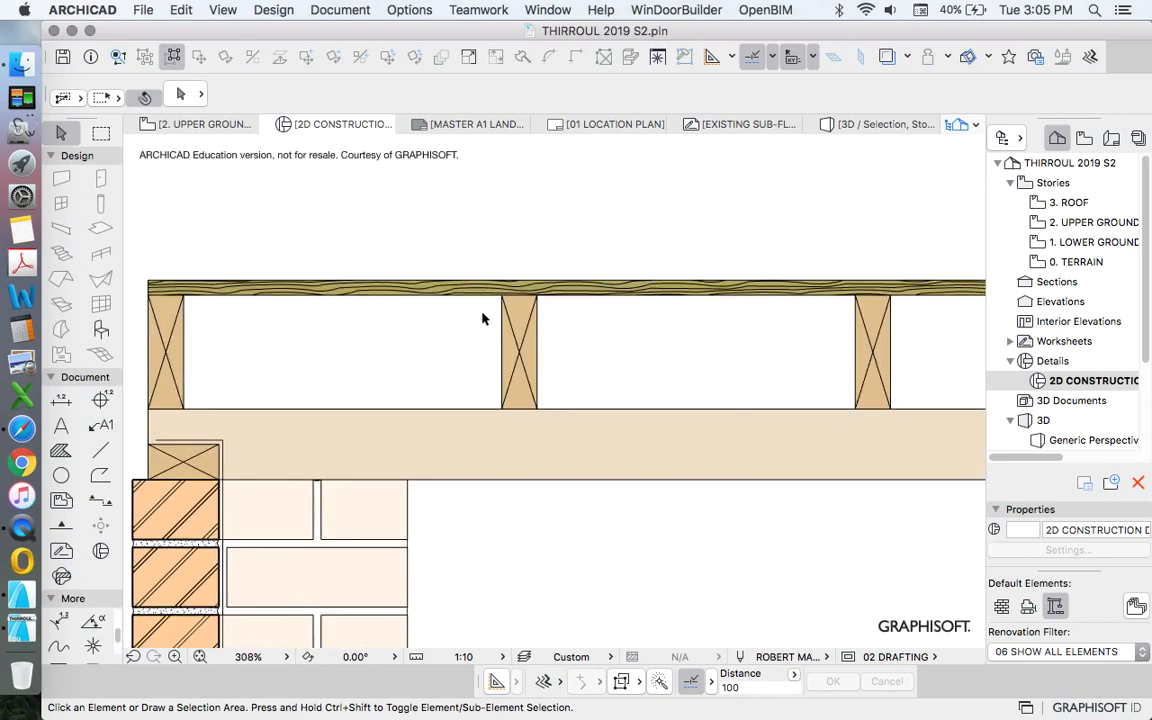
scroll(615, 360, "down", 2)
scroll(313, 312, "down", 2)
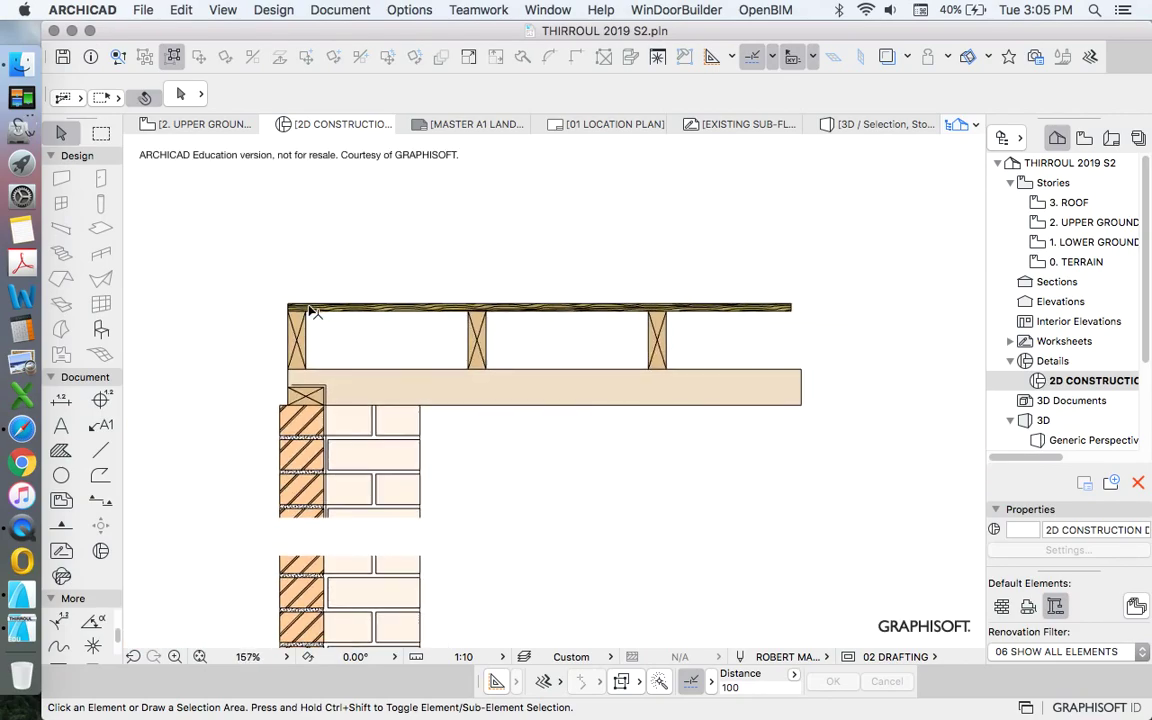
scroll(280, 352, "up", 7)
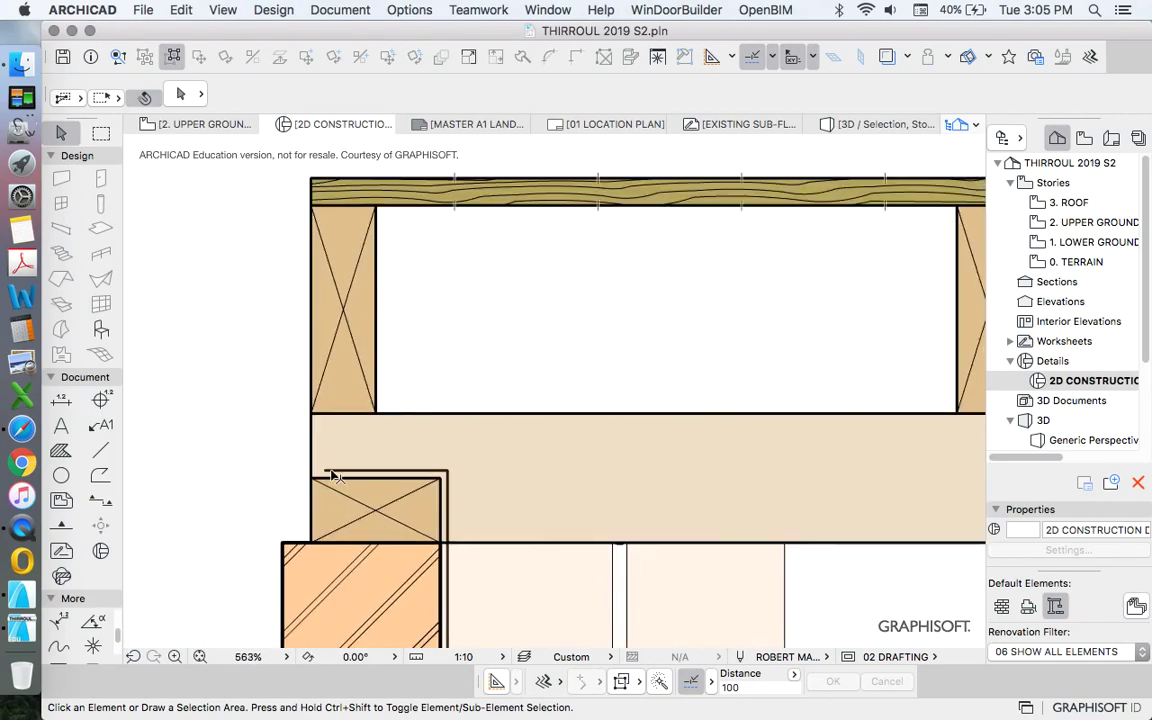
Check the fill and contour settings of the timber plate and the pen of its diagonal line.
left_click(322, 512)
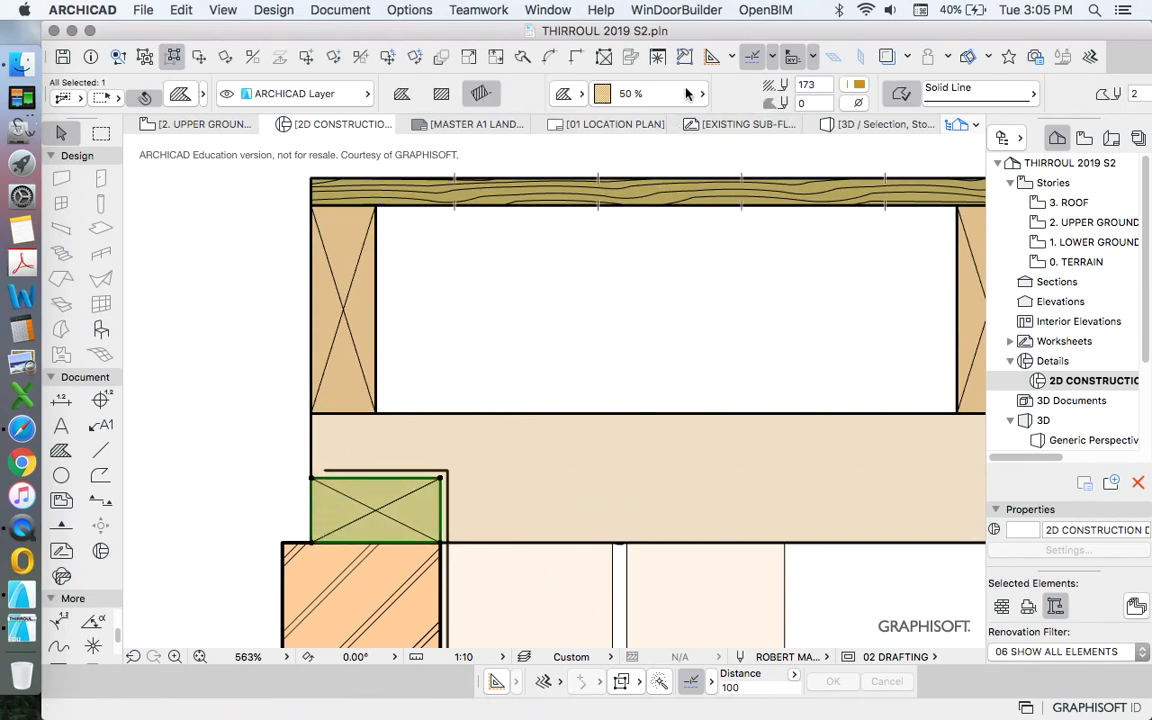
scroll(590, 89, "right", 5)
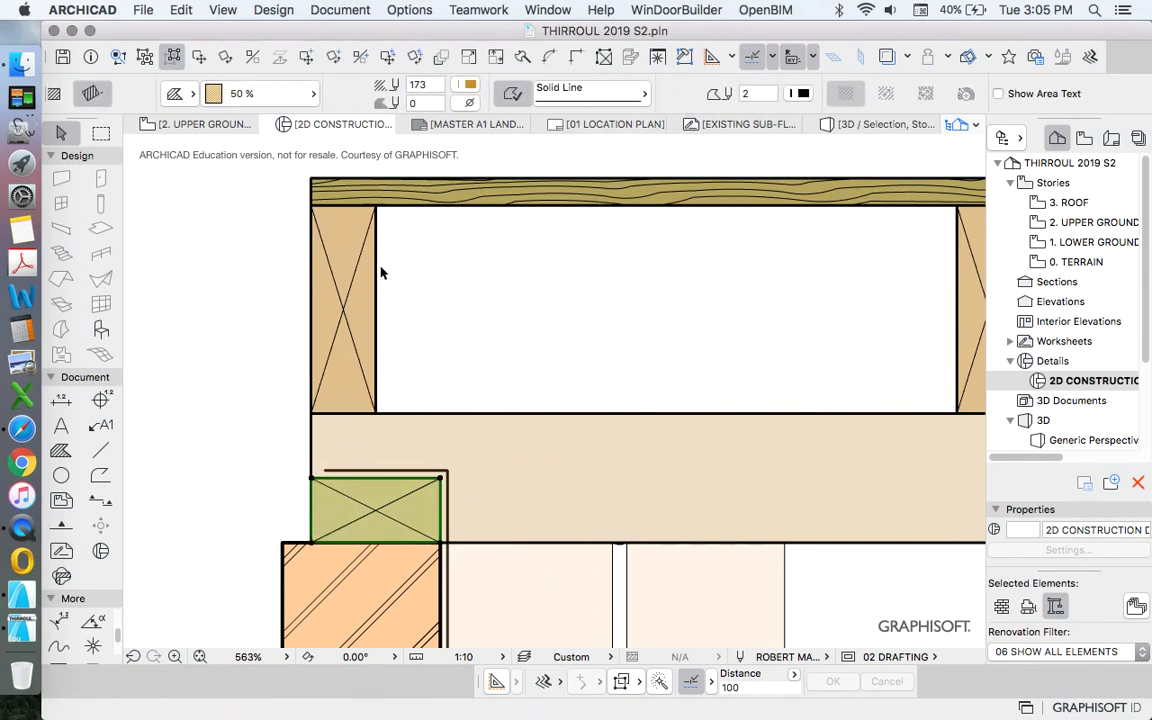
scroll(722, 84, "left", 5)
left_click(218, 296)
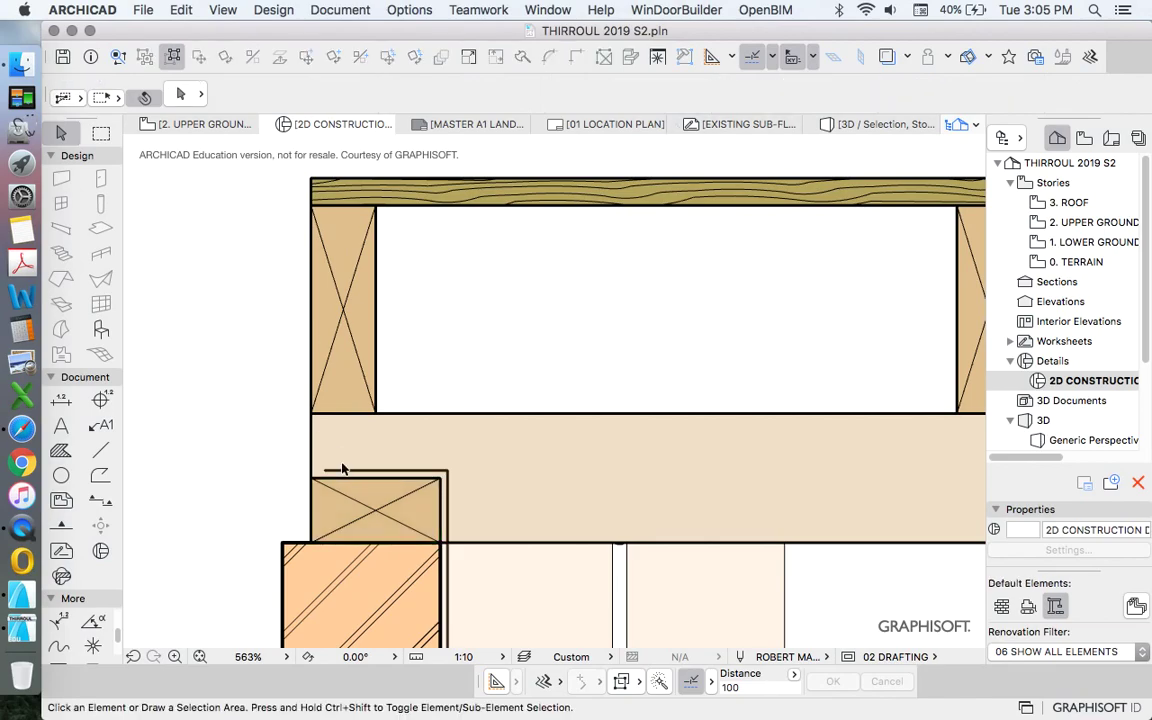
left_click(410, 497)
scroll(303, 365, "down", 3)
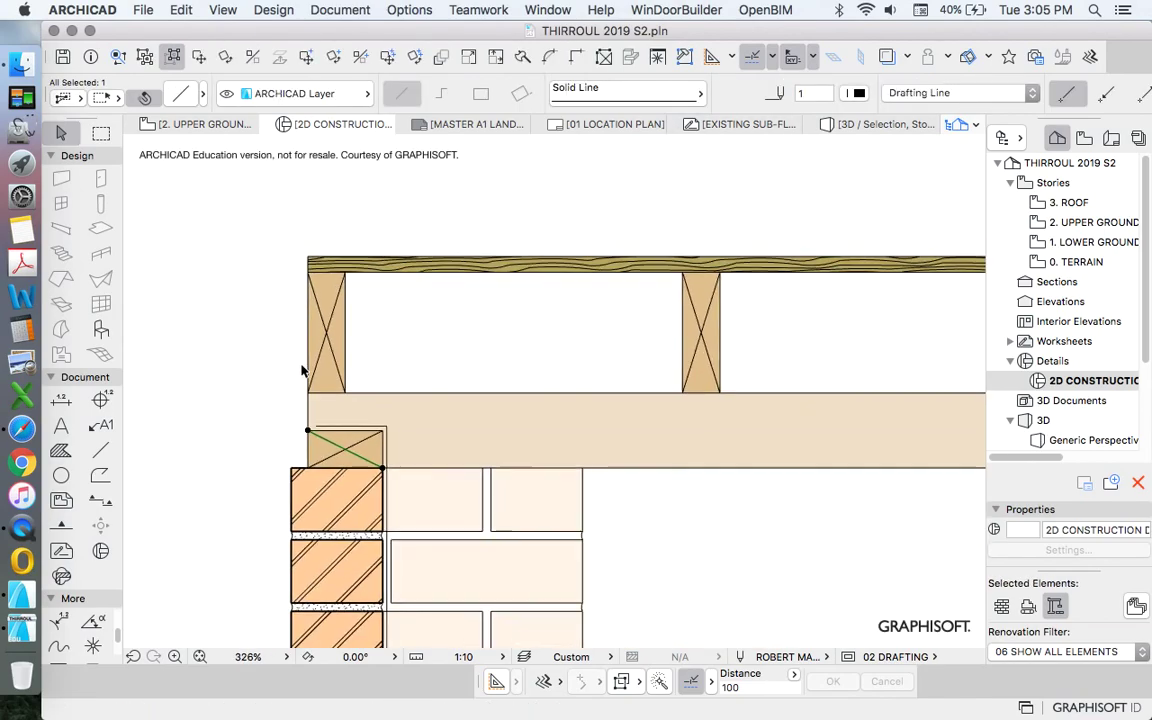
left_click(246, 378)
scroll(330, 365, "up", 3)
scroll(273, 341, "down", 3)
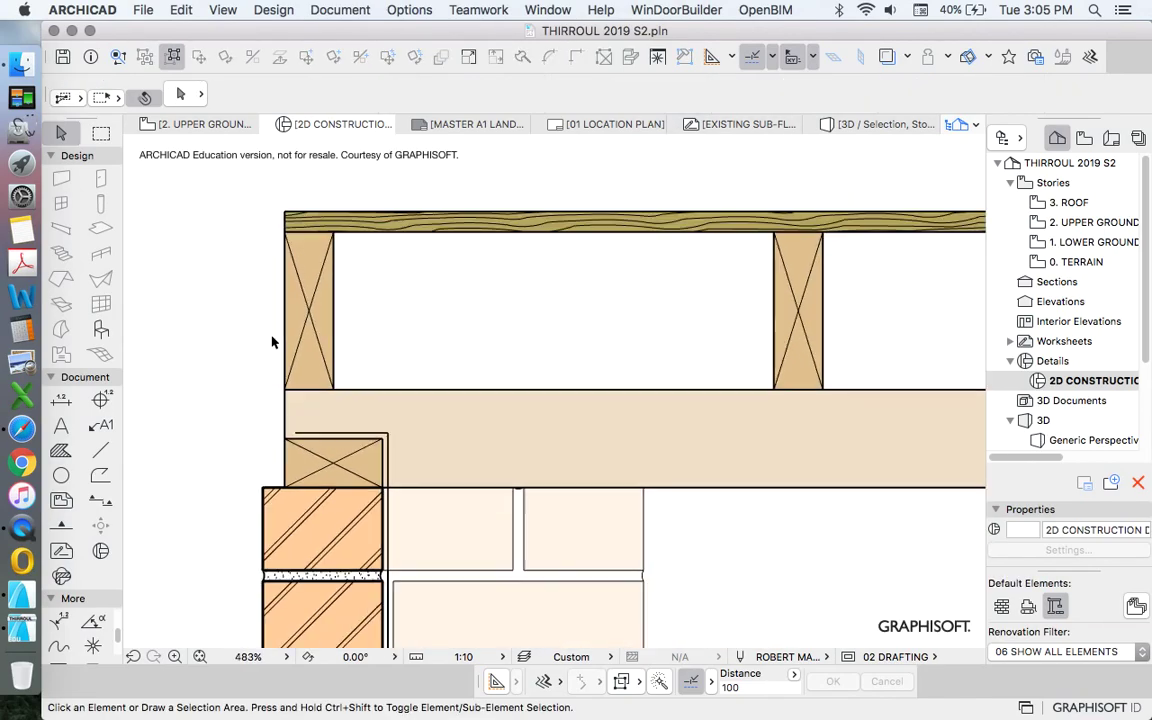
Give the horizontal member's fill a thinner contour pen.
left_click(455, 402)
scroll(422, 386, "down", 3)
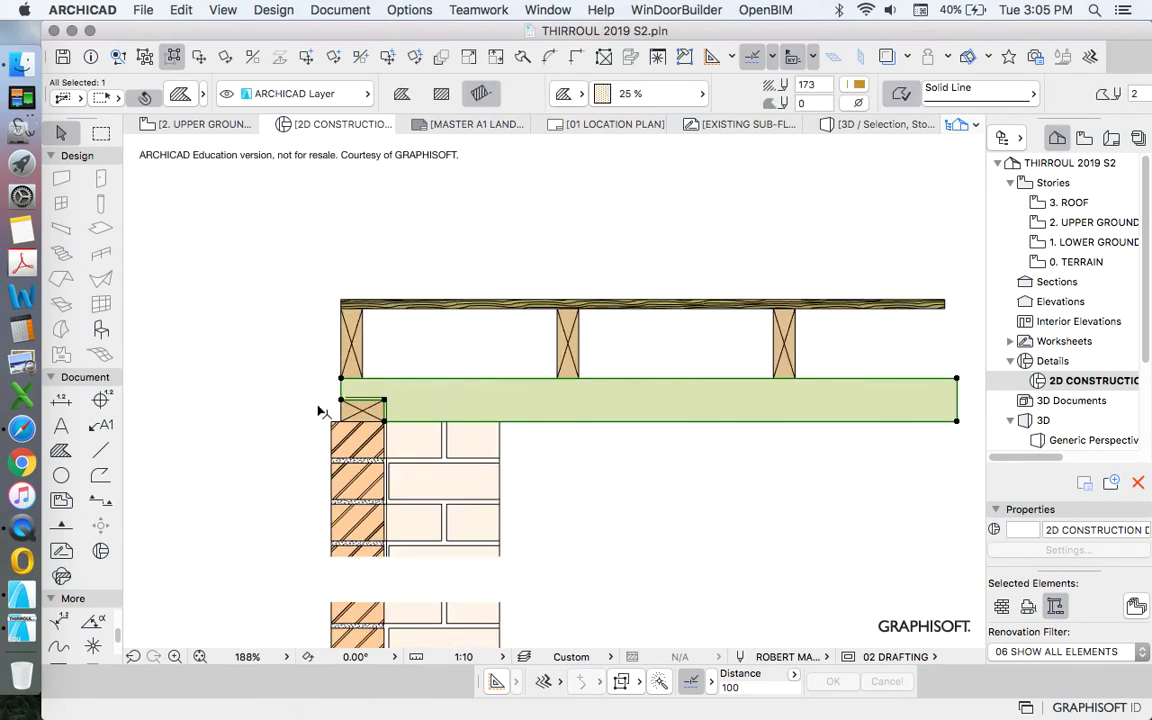
left_click(643, 470)
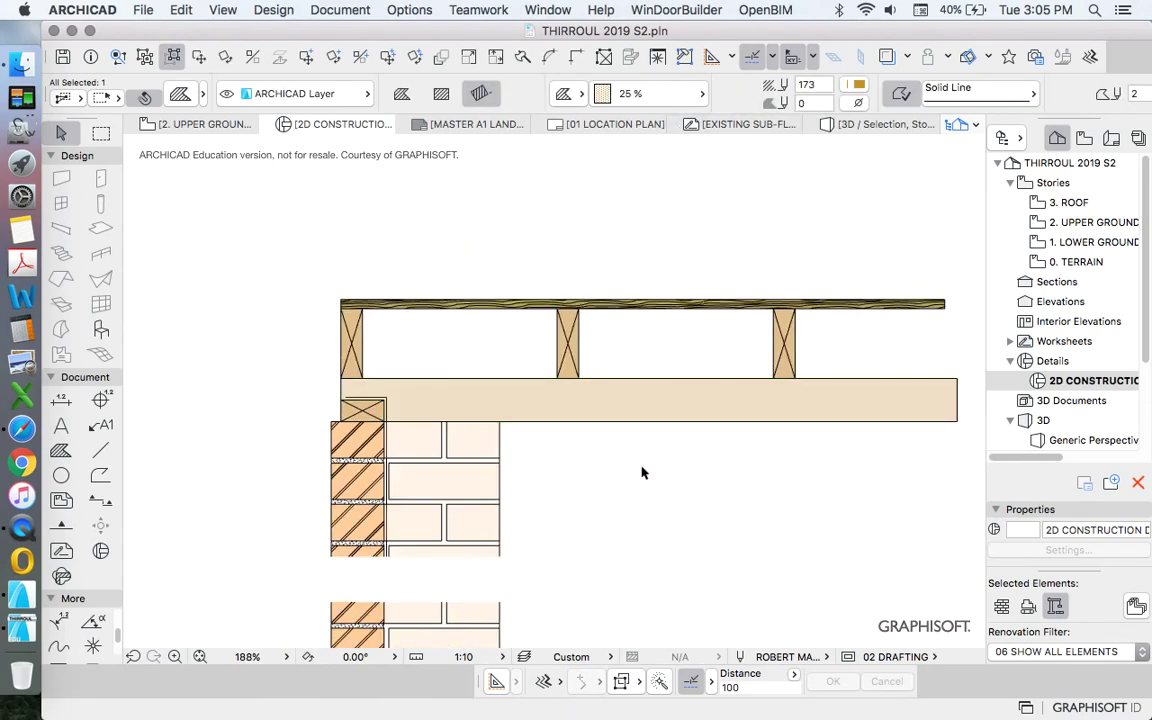
scroll(489, 380, "up", 3)
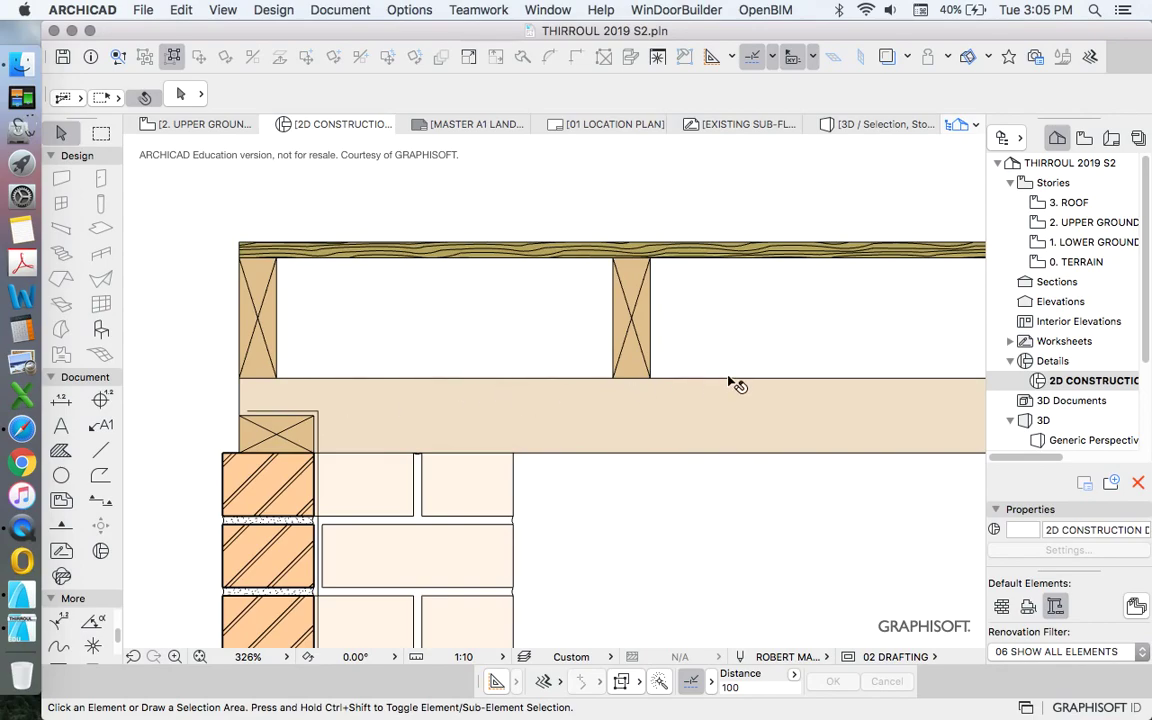
scroll(520, 405, "up", 3)
scroll(540, 410, "down", 5)
left_click(560, 410)
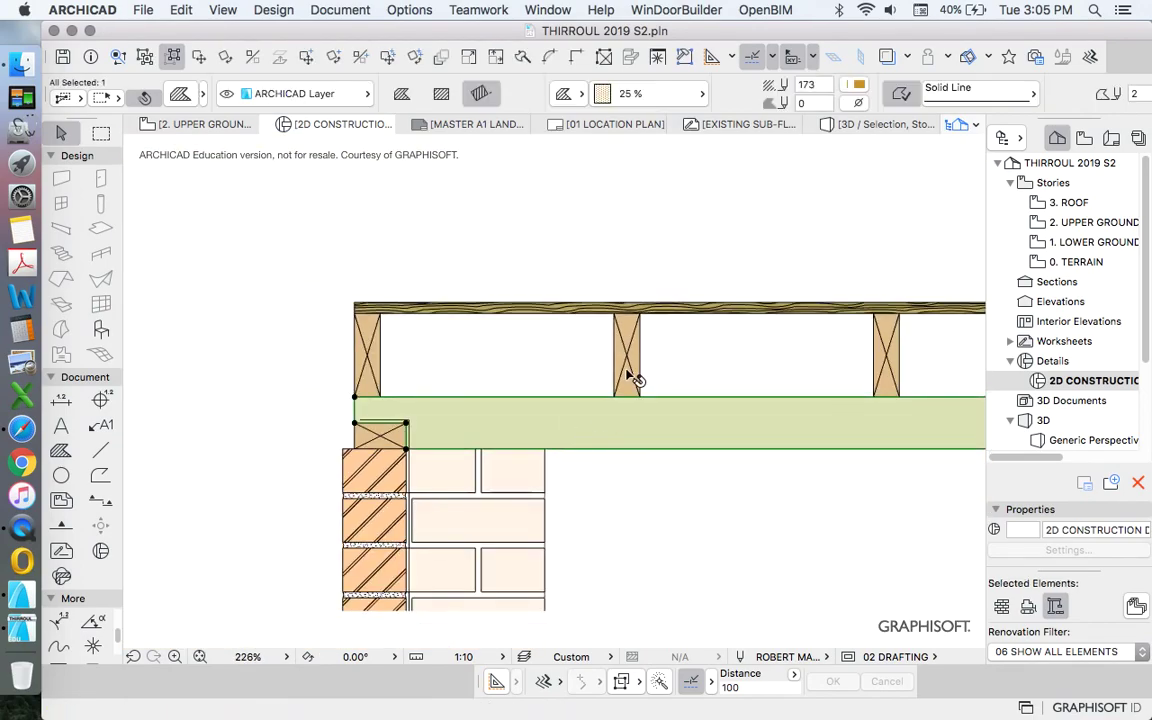
scroll(820, 97, "right", 4)
left_click_drag(995, 92, 698, 92)
left_click(738, 517)
scroll(527, 404, "up", 5)
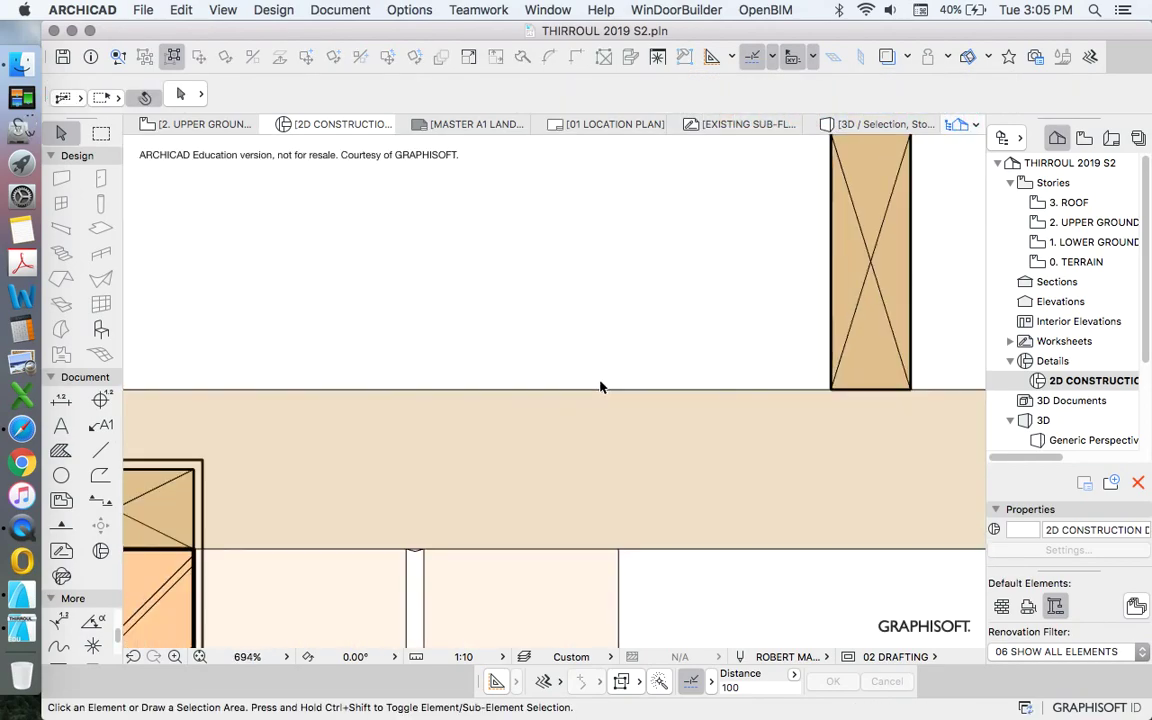
Give the fills of the three upright timbers above the horizontal member a heavier contour pen.
scroll(362, 375, "down", 4)
scroll(360, 395, "up", 5)
scroll(400, 320, "down", 1)
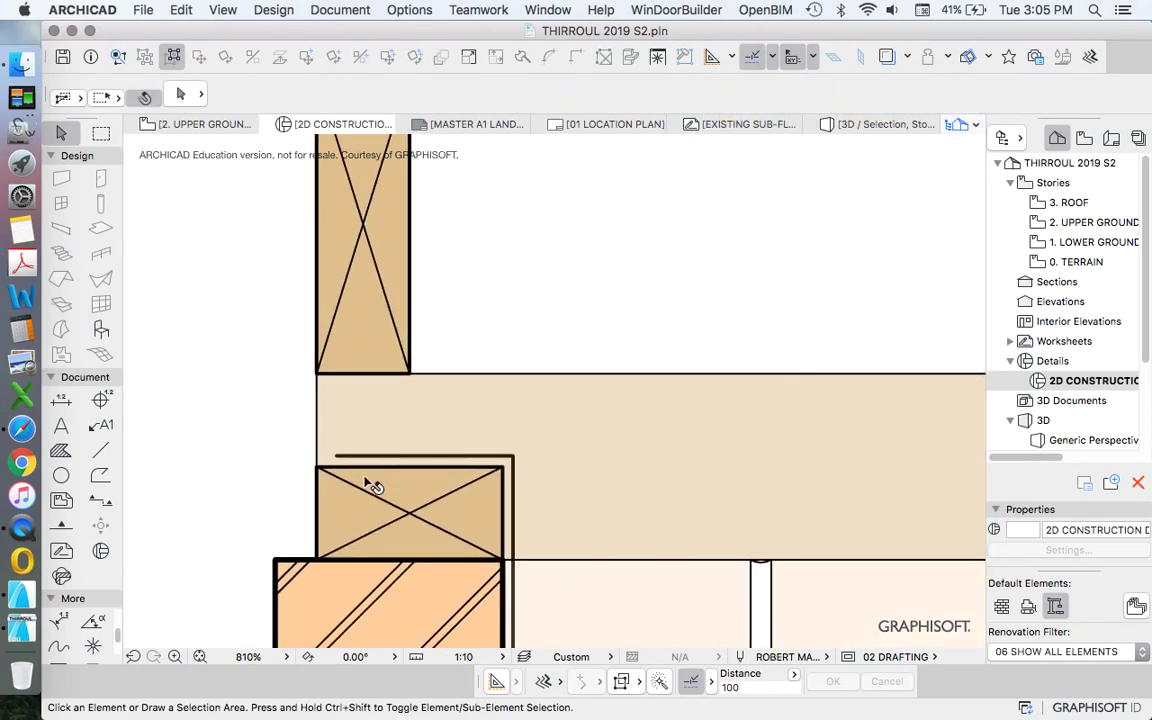
scroll(411, 310, "down", 2)
left_click(386, 329)
scroll(375, 335, "down", 3)
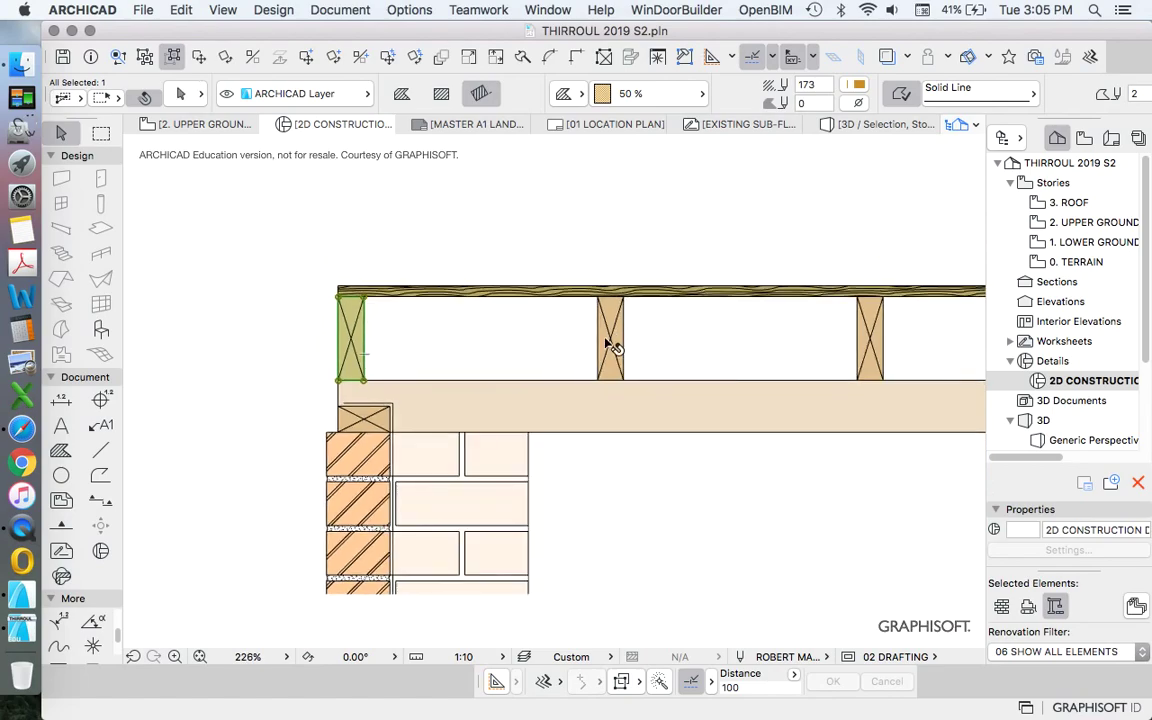
scroll(746, 329, "down", 3)
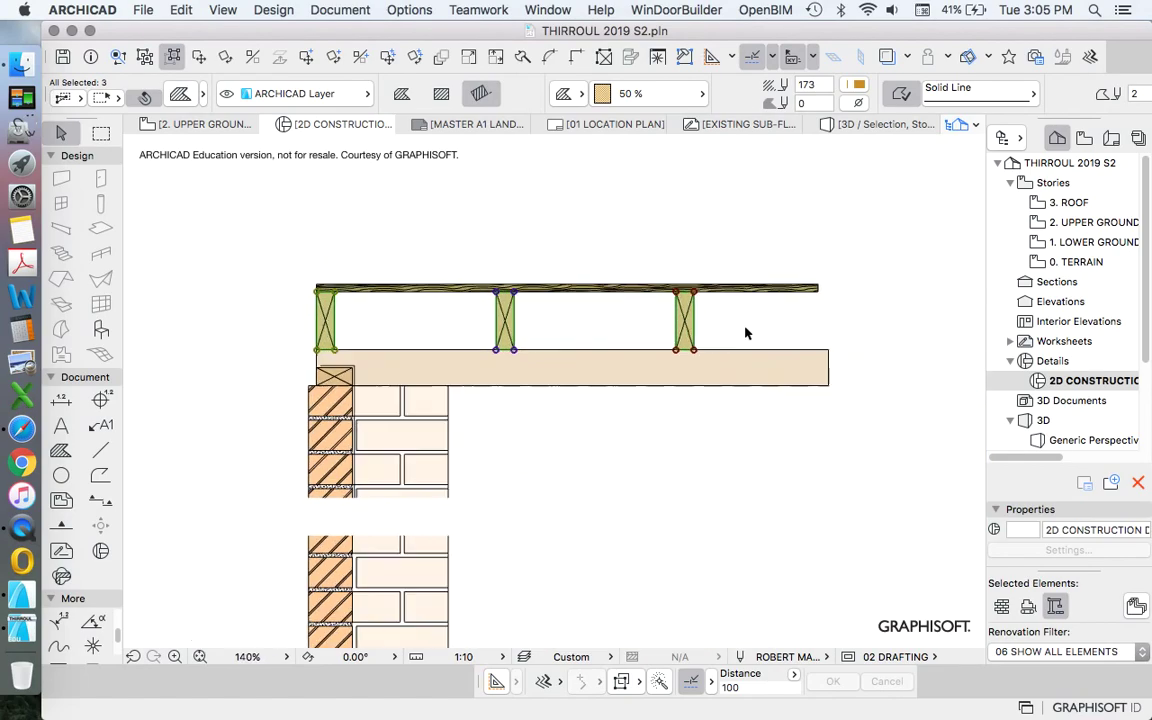
scroll(795, 241, "up", 1)
scroll(1022, 98, "down", 3)
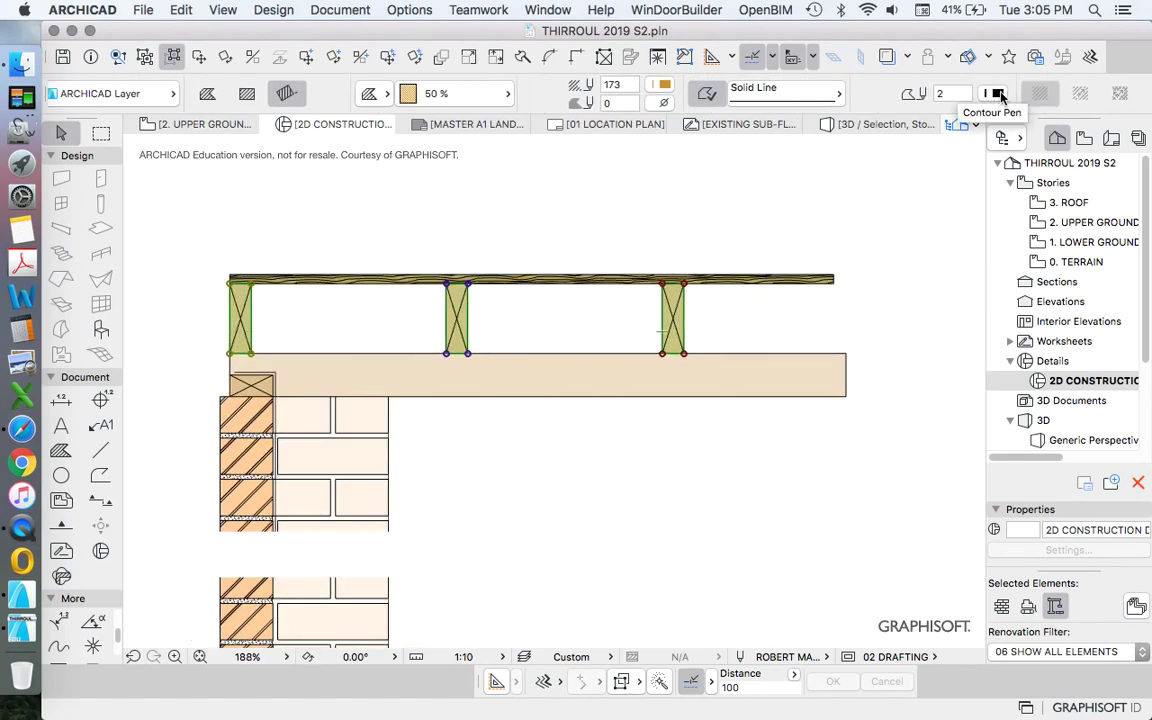
left_click_drag(1000, 92, 726, 92)
key("Escape")
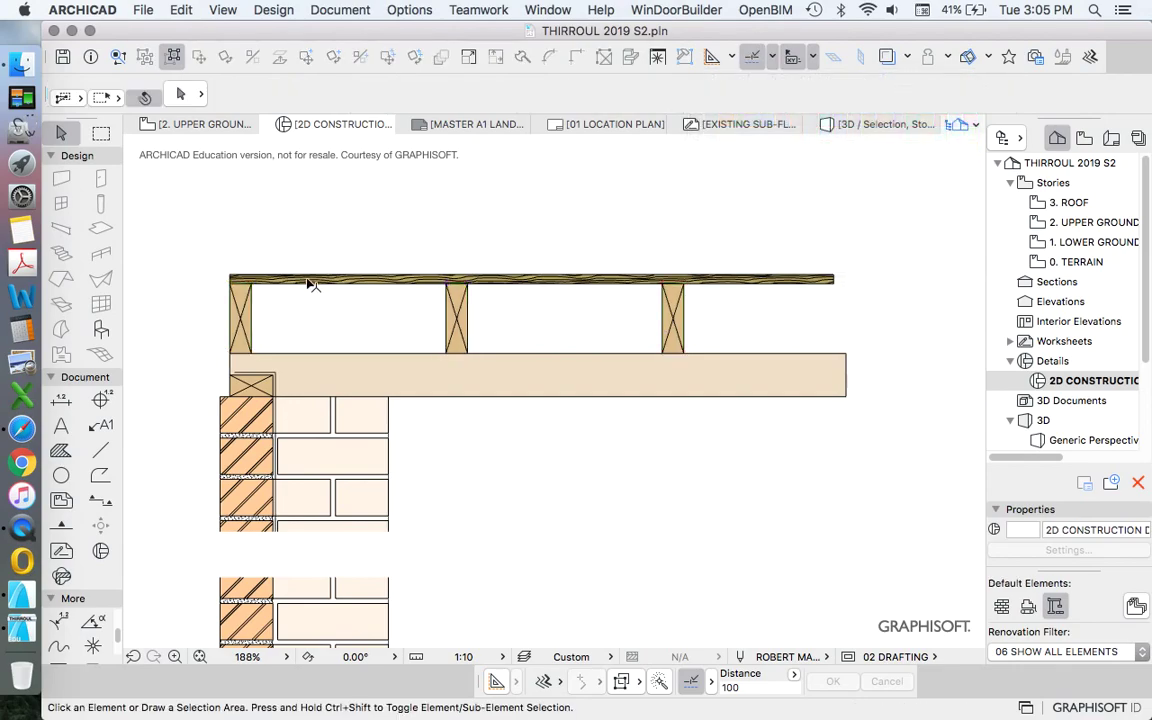
Send the wood-grain top board's fill to the back of the display order, behind the uprights.
scroll(251, 284, "up", 5)
left_click(386, 292)
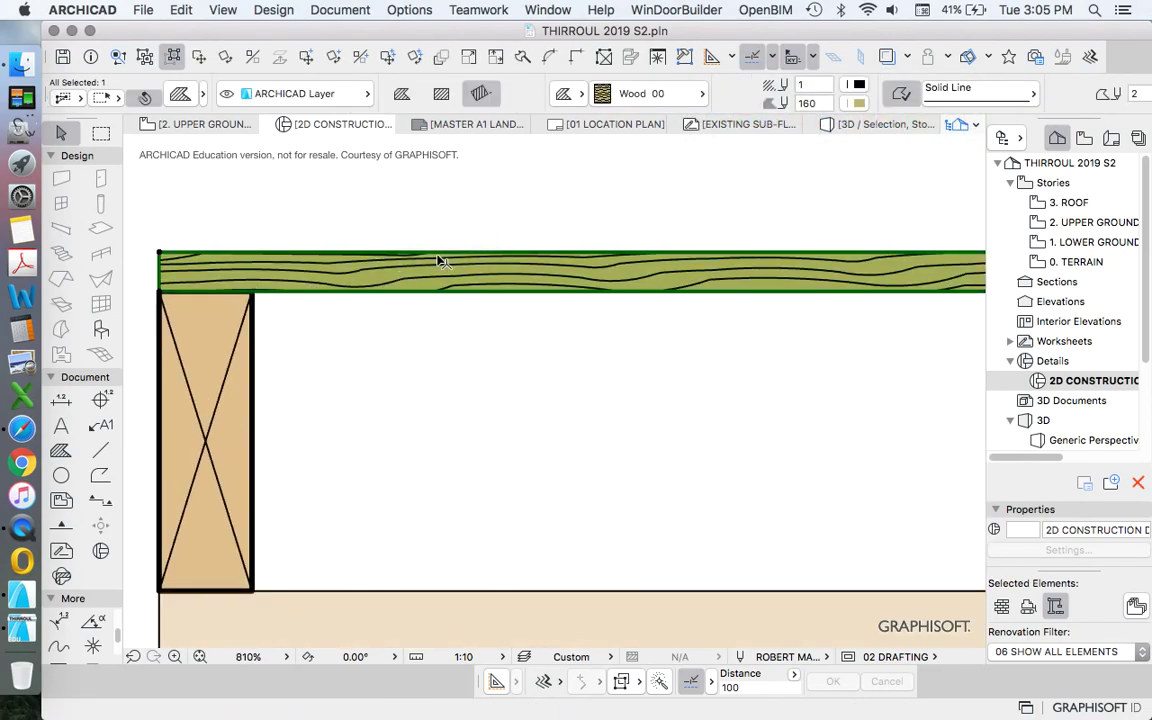
scroll(448, 280, "down", 3)
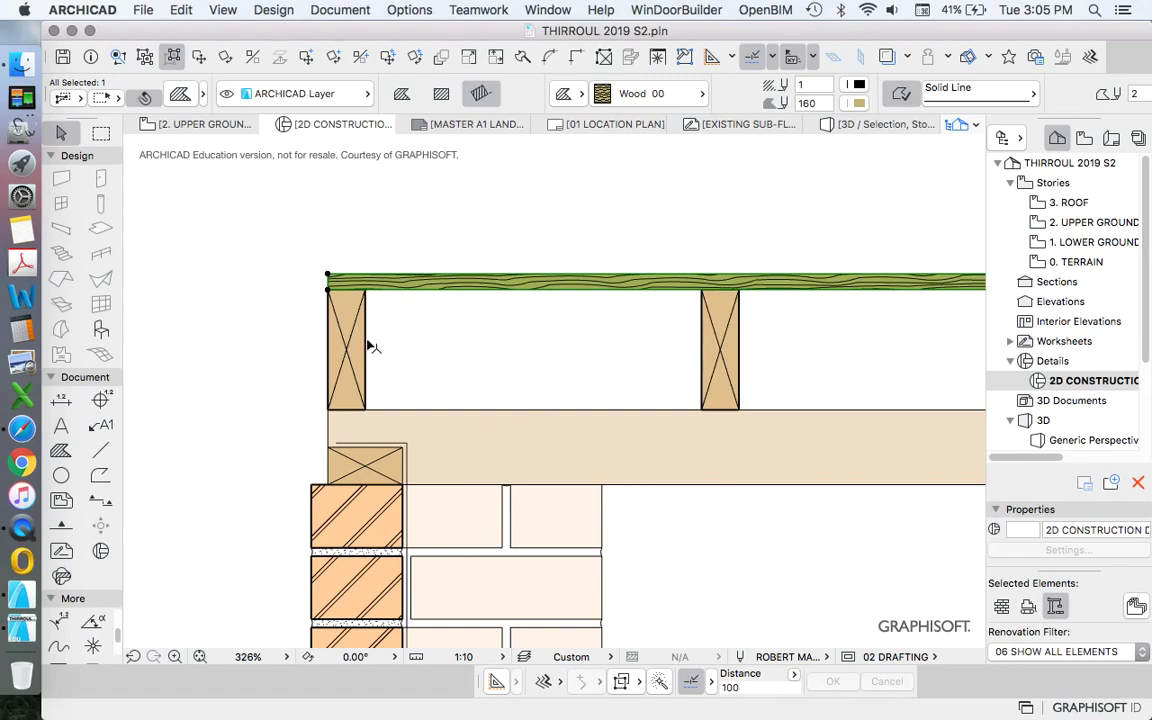
scroll(370, 346, "up", 3)
scroll(314, 303, "down", 3)
right_click(452, 290)
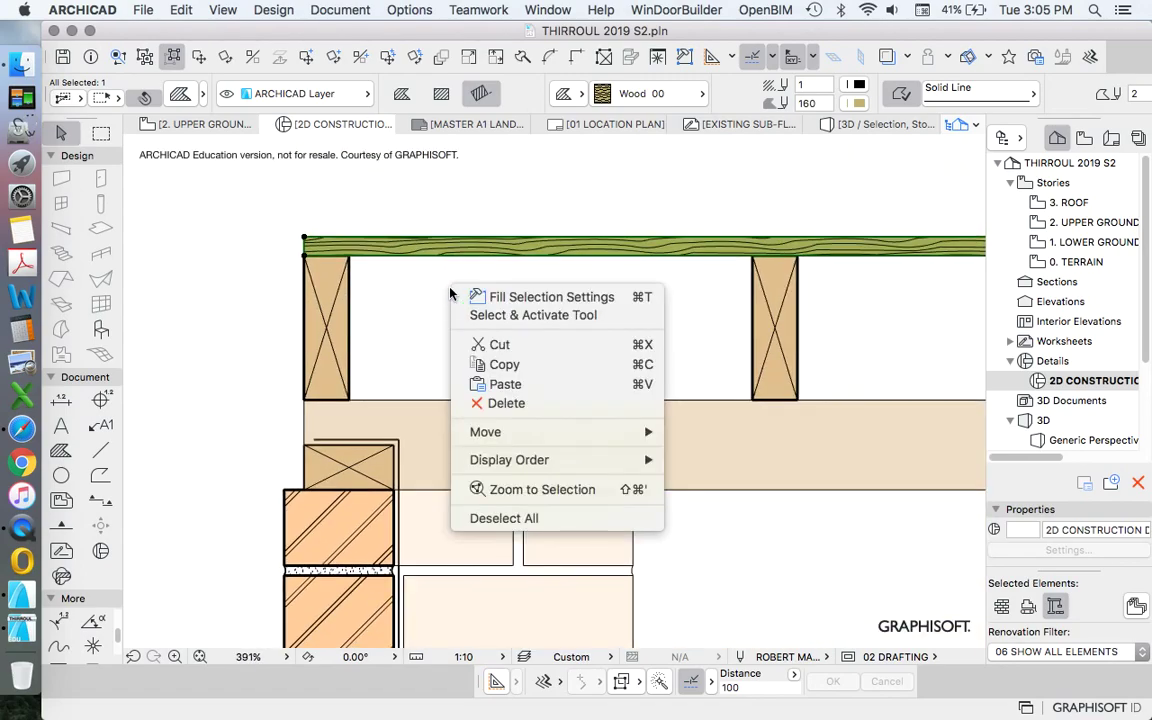
mouse_move(589, 460)
left_click(710, 522)
left_click(454, 349)
scroll(320, 292, "up", 3)
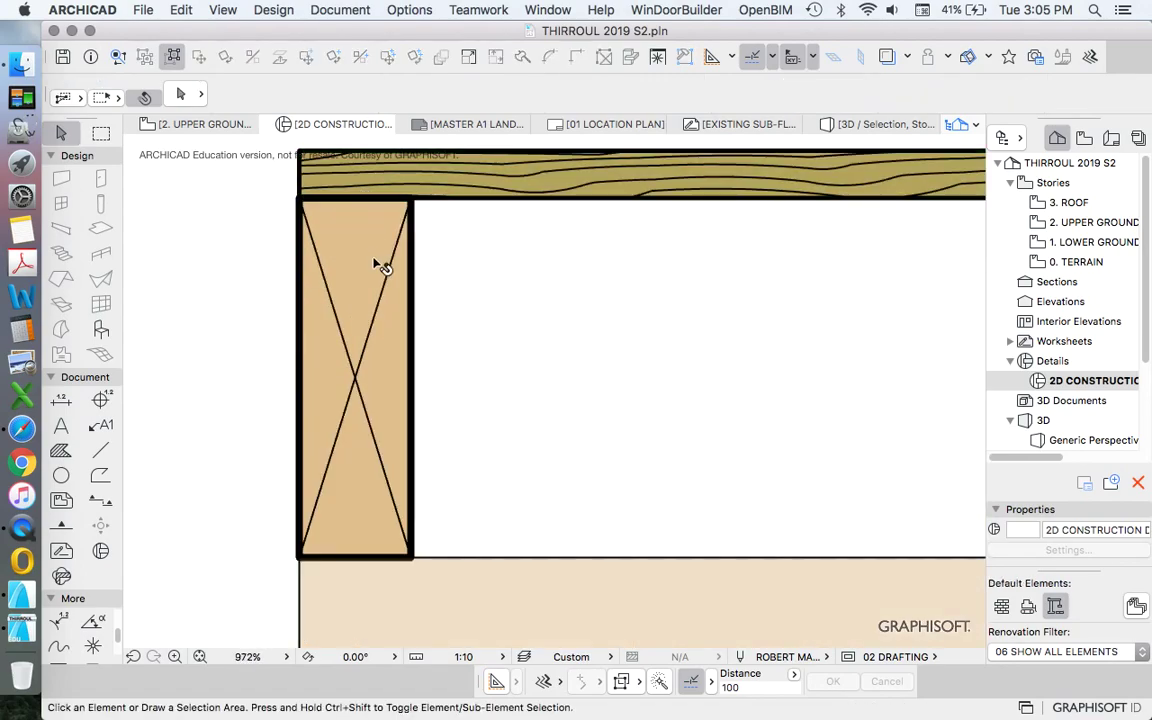
scroll(436, 370, "down", 5)
scroll(334, 358, "up", 5)
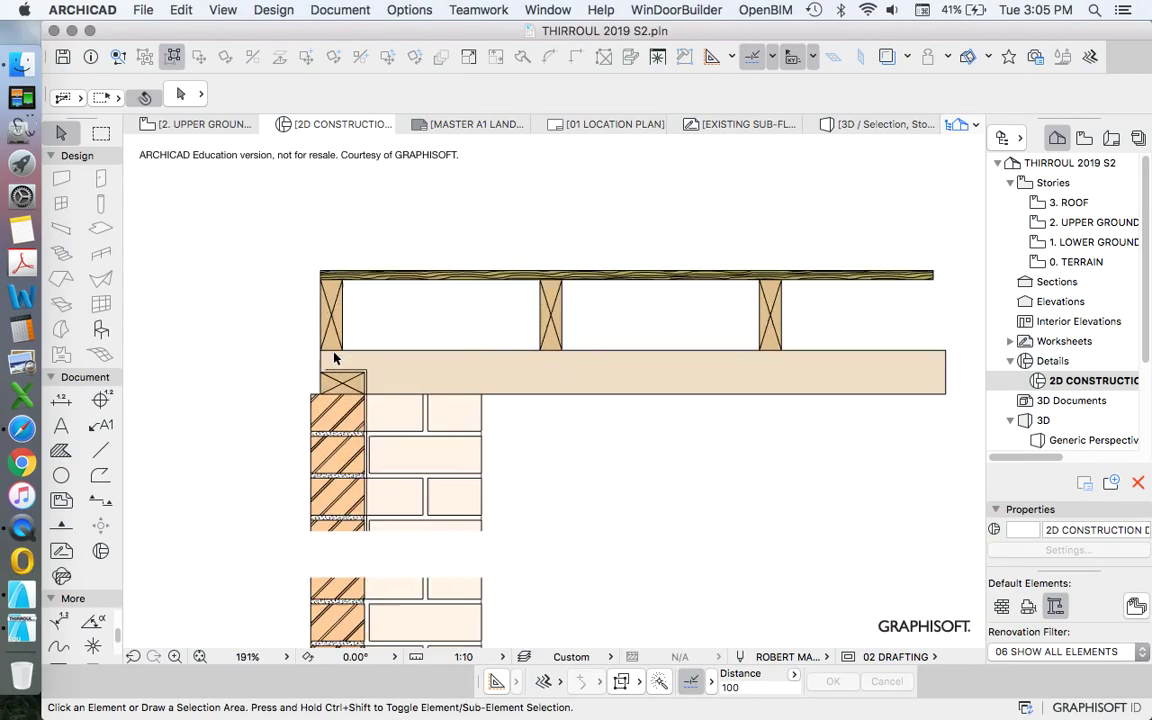
Mask the free end of the floor framing with a rectangular Air Space fill, reusing the settings of the wall-break fill.
scroll(405, 328, "down", 7)
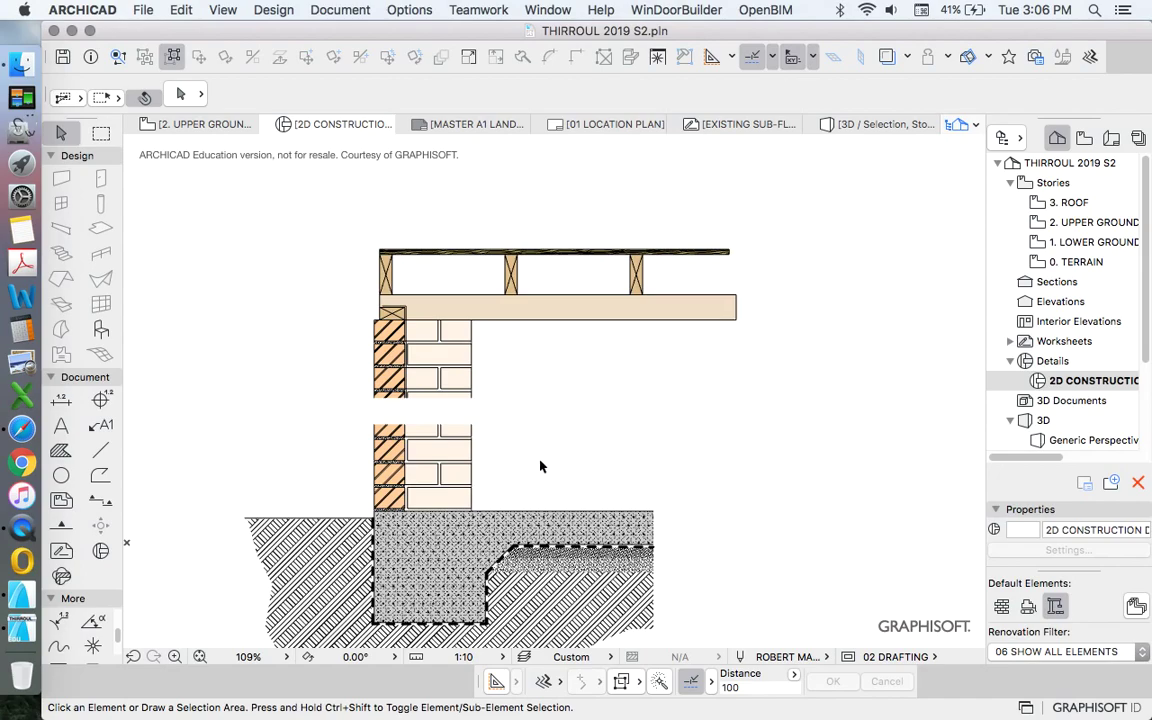
left_click(488, 413, "alt")
left_click(760, 350)
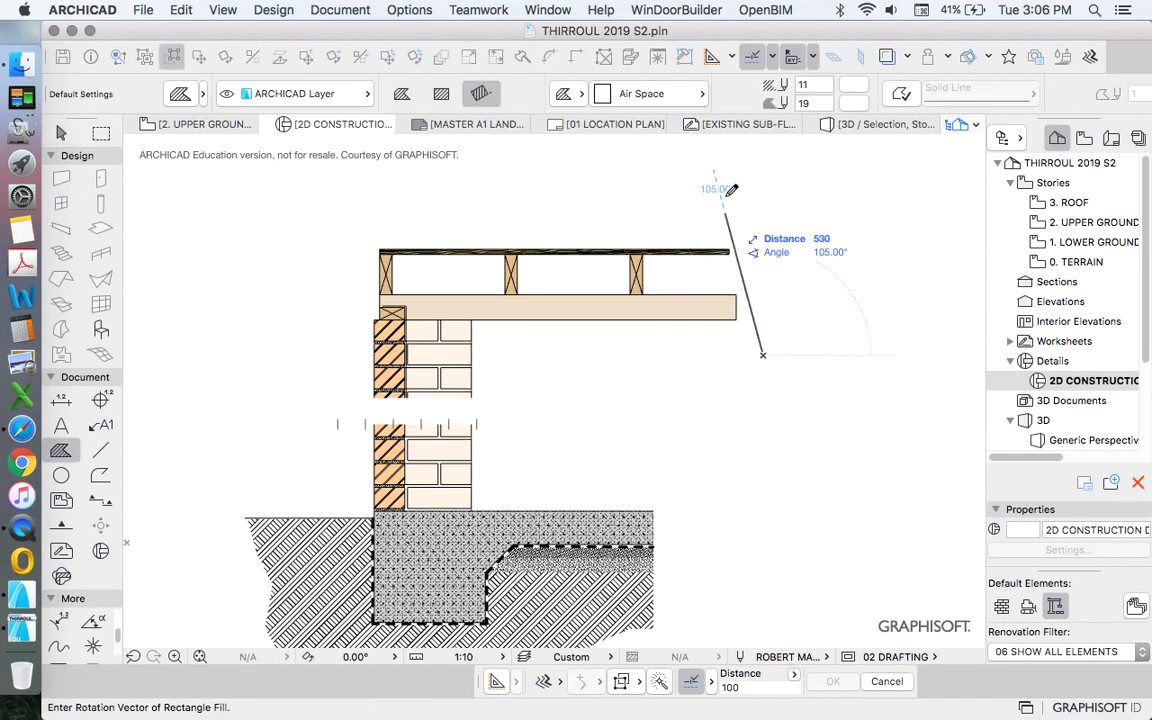
left_click(744, 245)
left_click(718, 215)
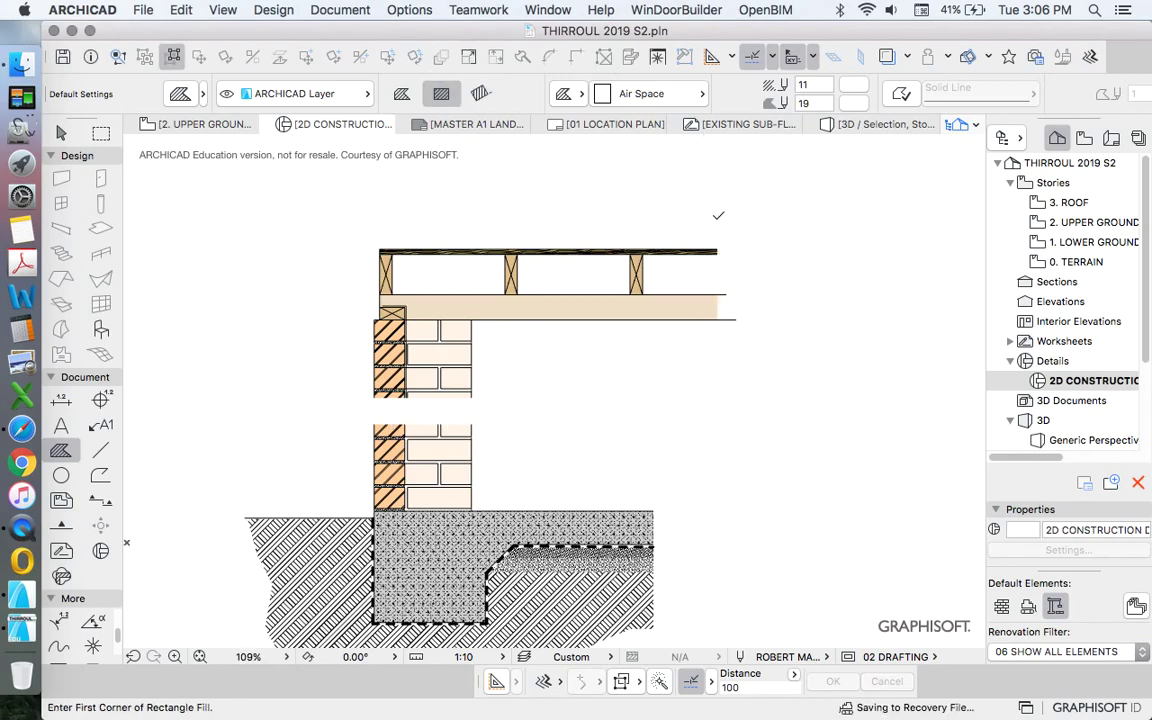
Clean up the horizontal member's edge lines so they stop at the edge of the masking fill.
left_click(717, 278, "shift")
left_click(726, 295)
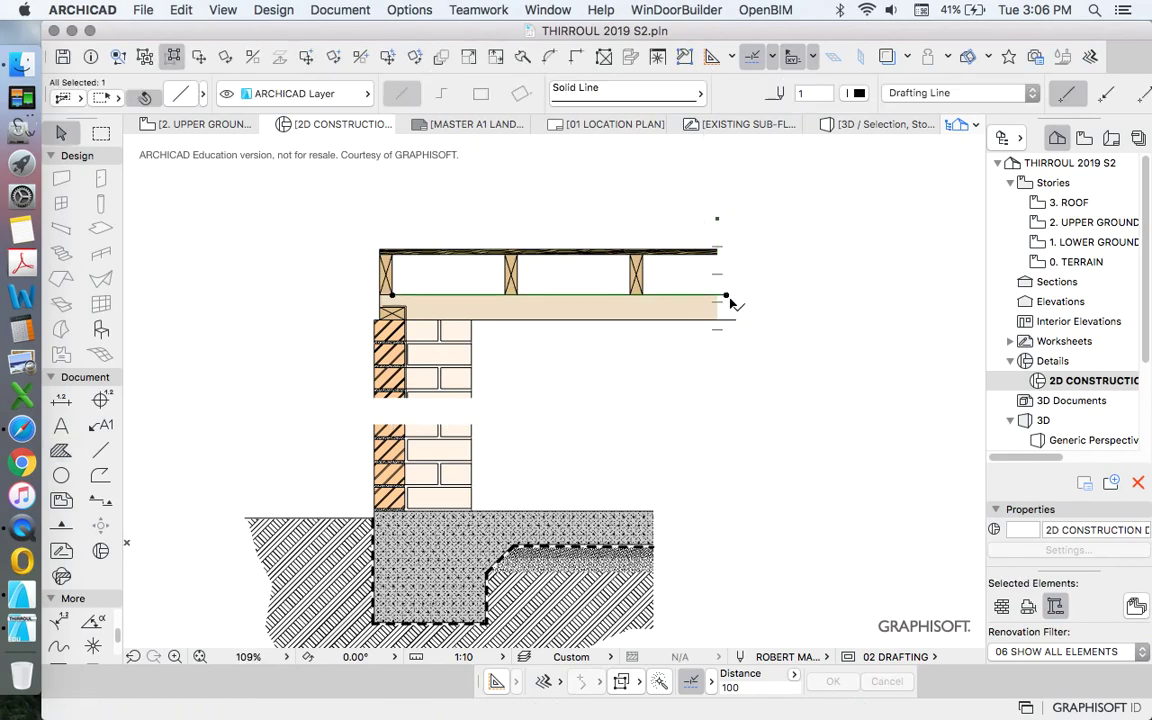
key("Escape")
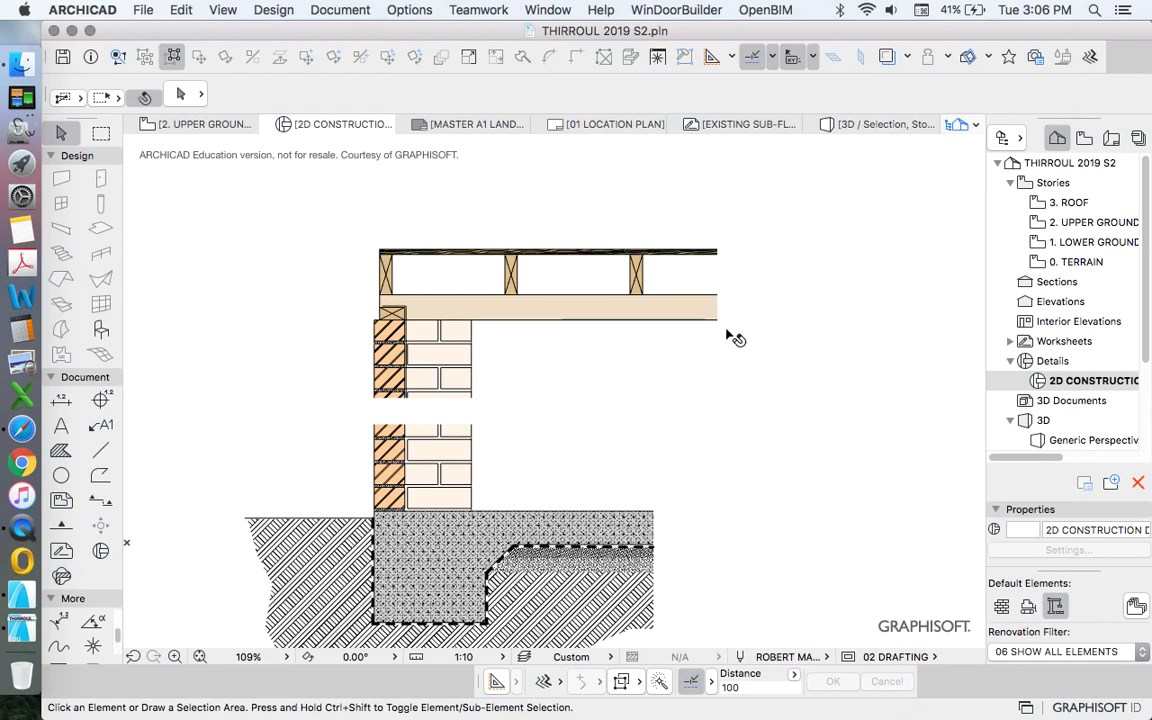
Examine the masked end of the floor framing together with the wall break, brickwork and slab.
scroll(736, 339, "up", 5)
scroll(707, 303, "down", 8)
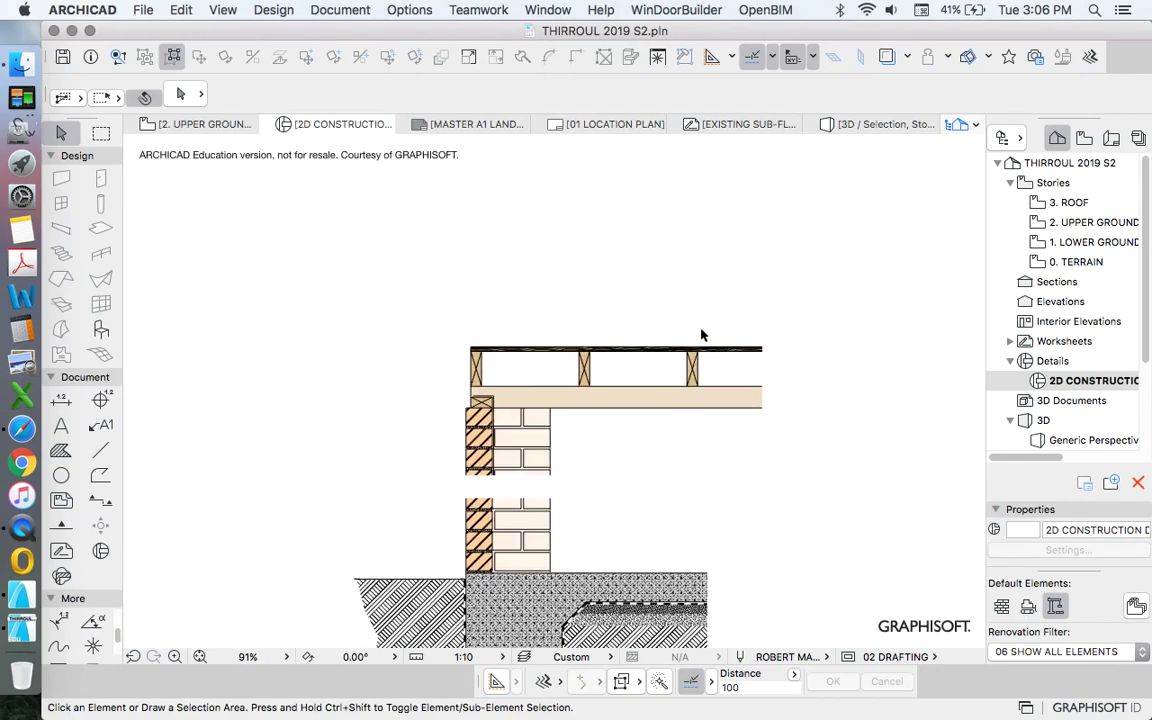
scroll(701, 335, "up", 3)
scroll(600, 350, "down", 6)
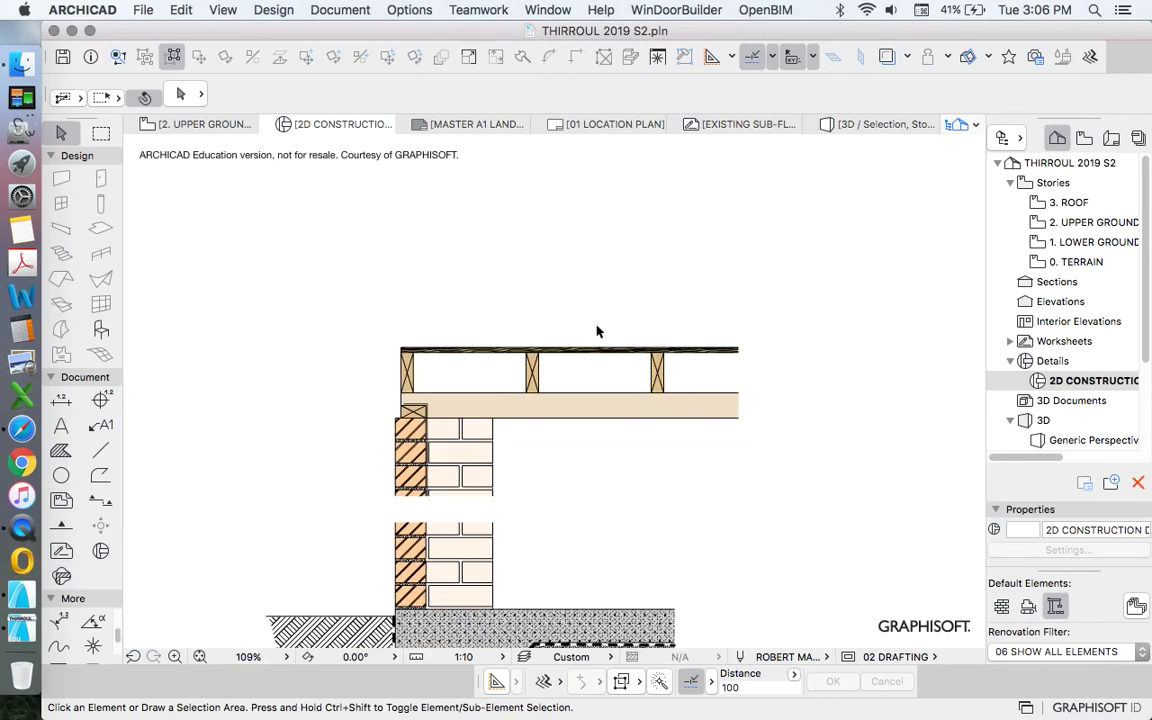
scroll(720, 300, "up", 1)
scroll(737, 311, "up", 2)
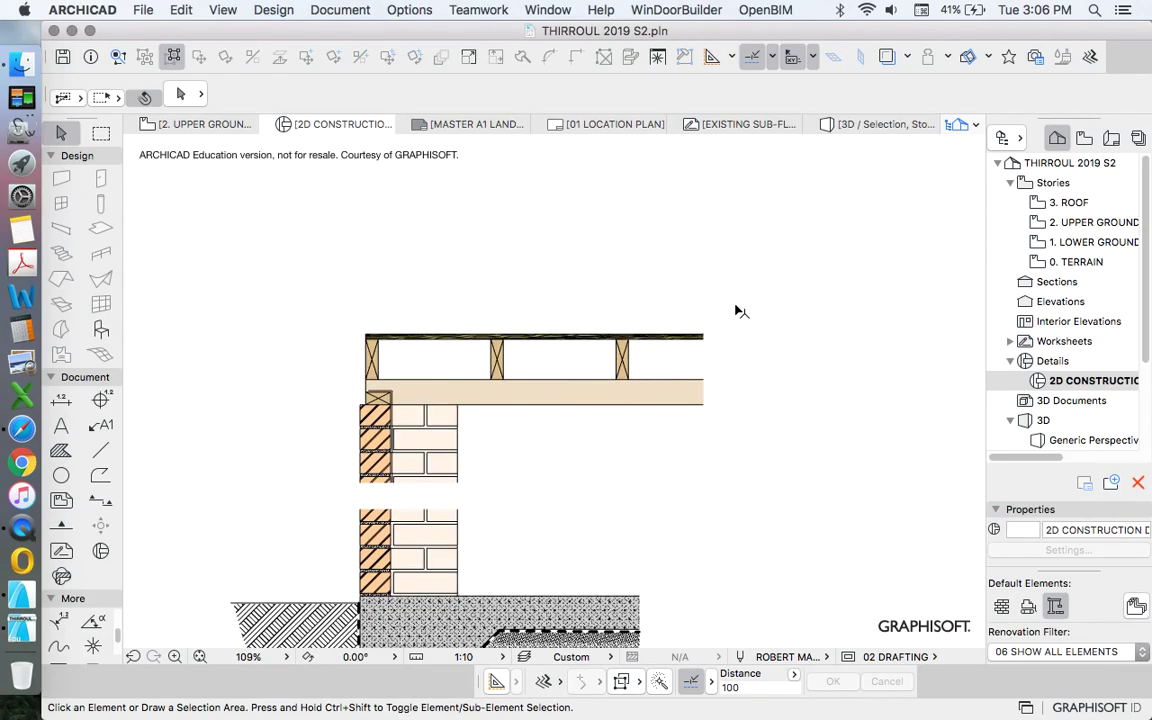
scroll(720, 290, "down", 1)
scroll(537, 386, "up", 3)
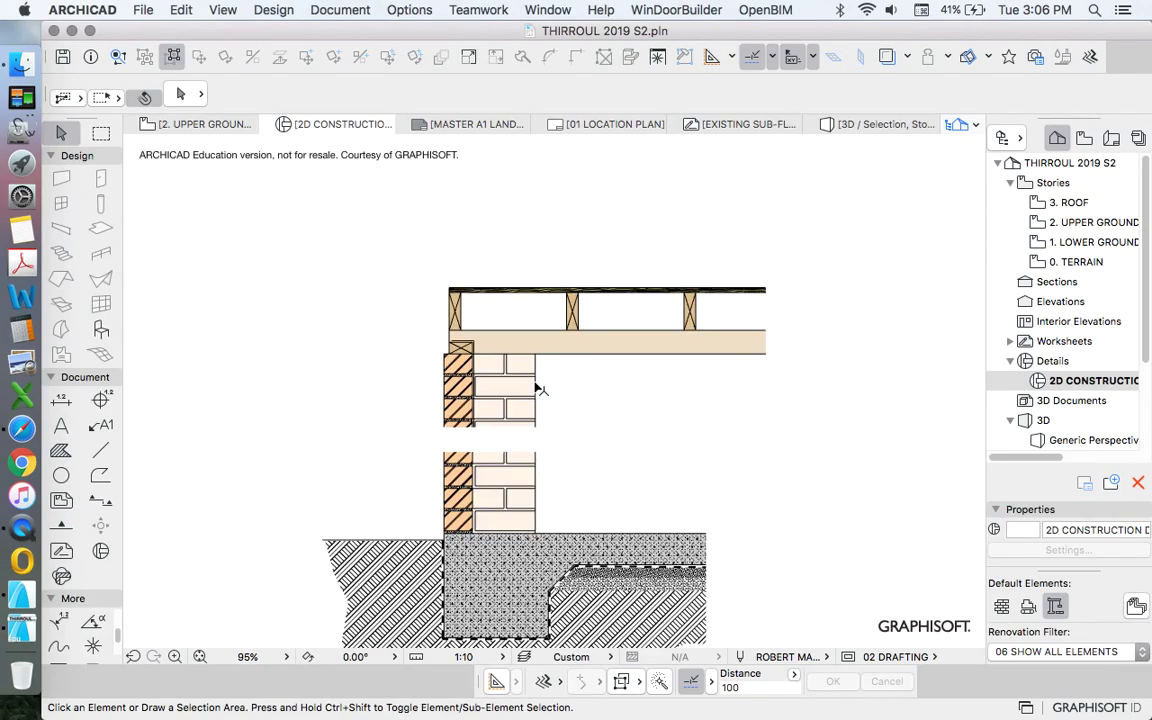